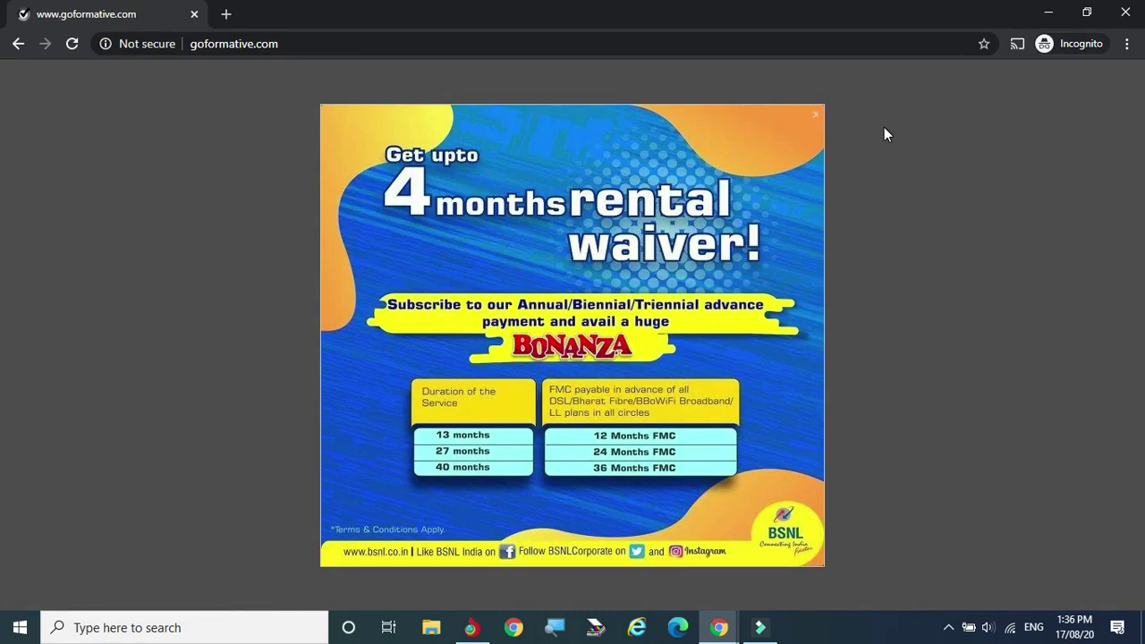
# Clear the advertisement and cookie notice from the Formative site and open the teacher sign-up form.
pyautogui.click(816, 114)
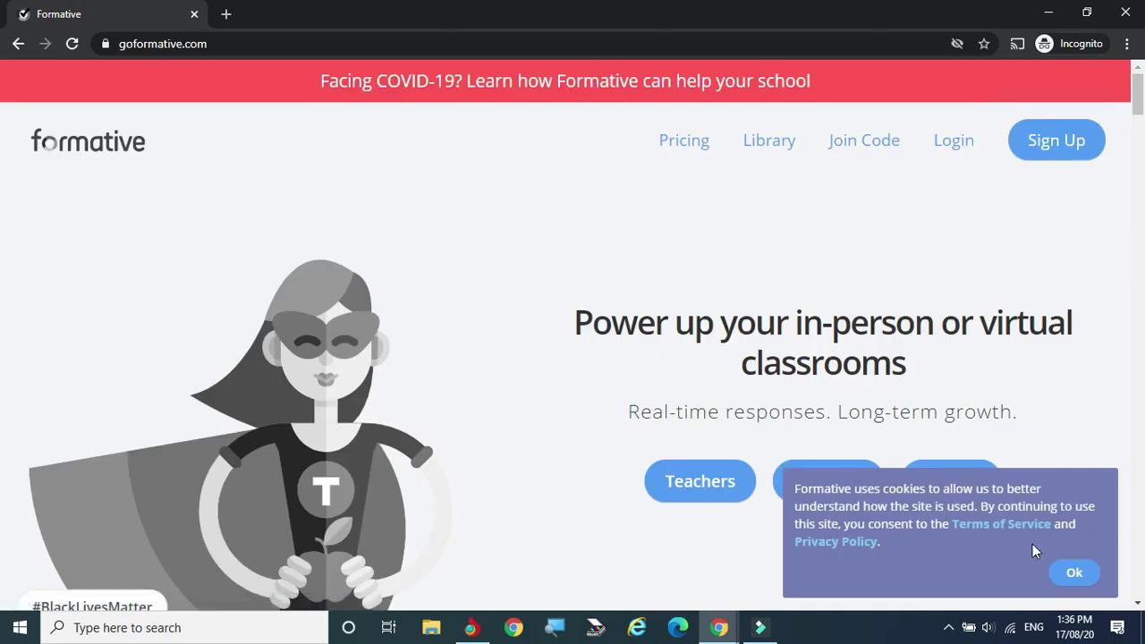
pyautogui.click(1075, 576)
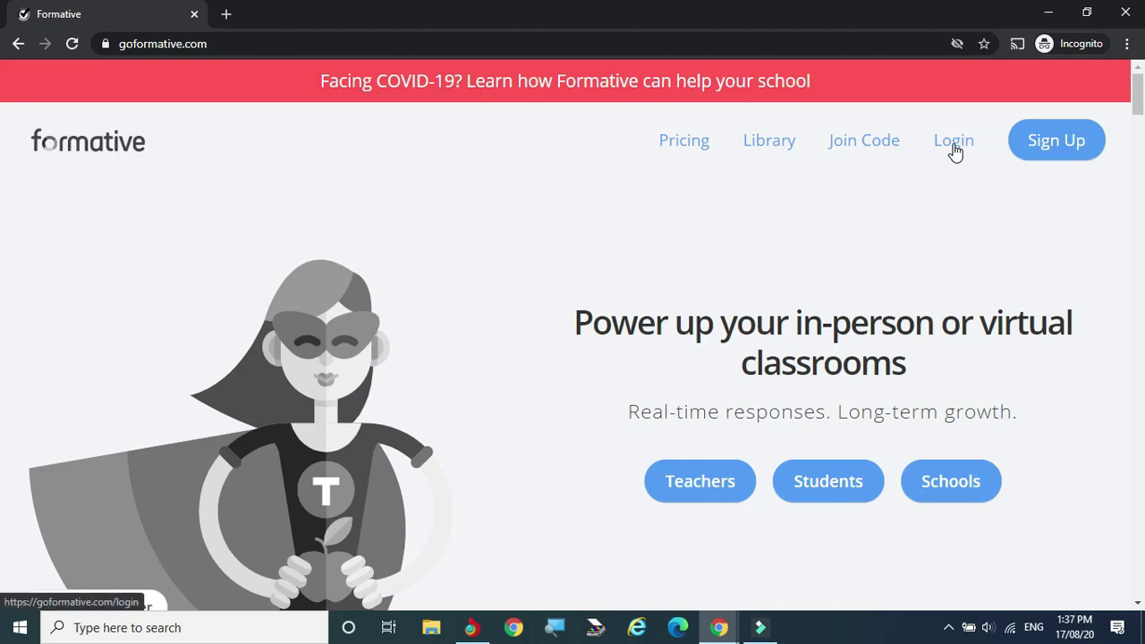
pyautogui.click(1063, 142)
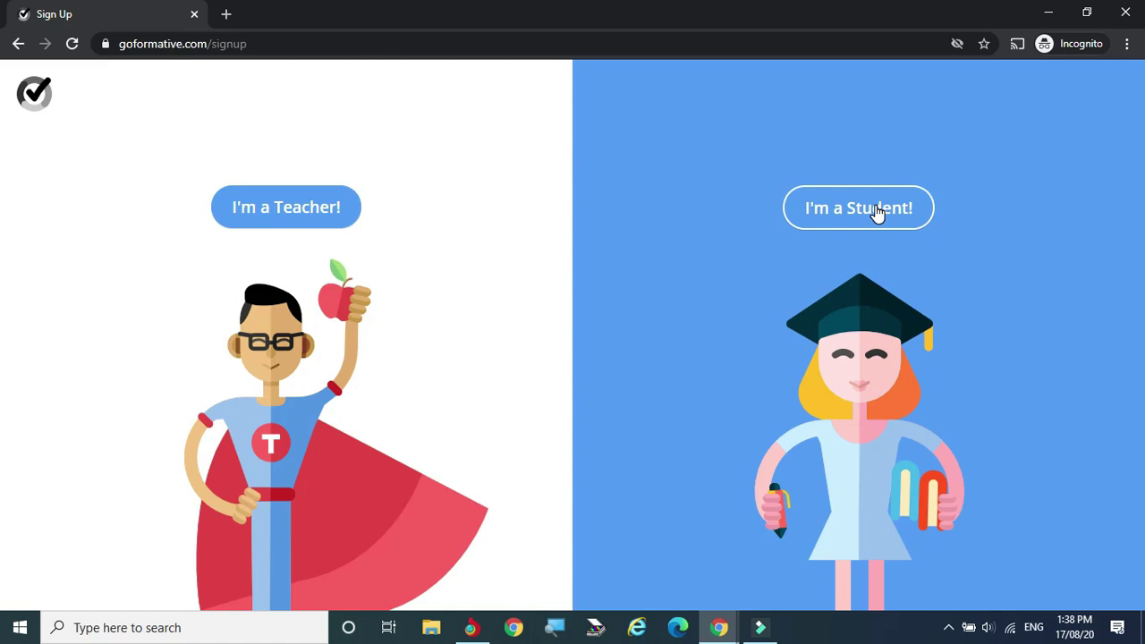
pyautogui.click(285, 206)
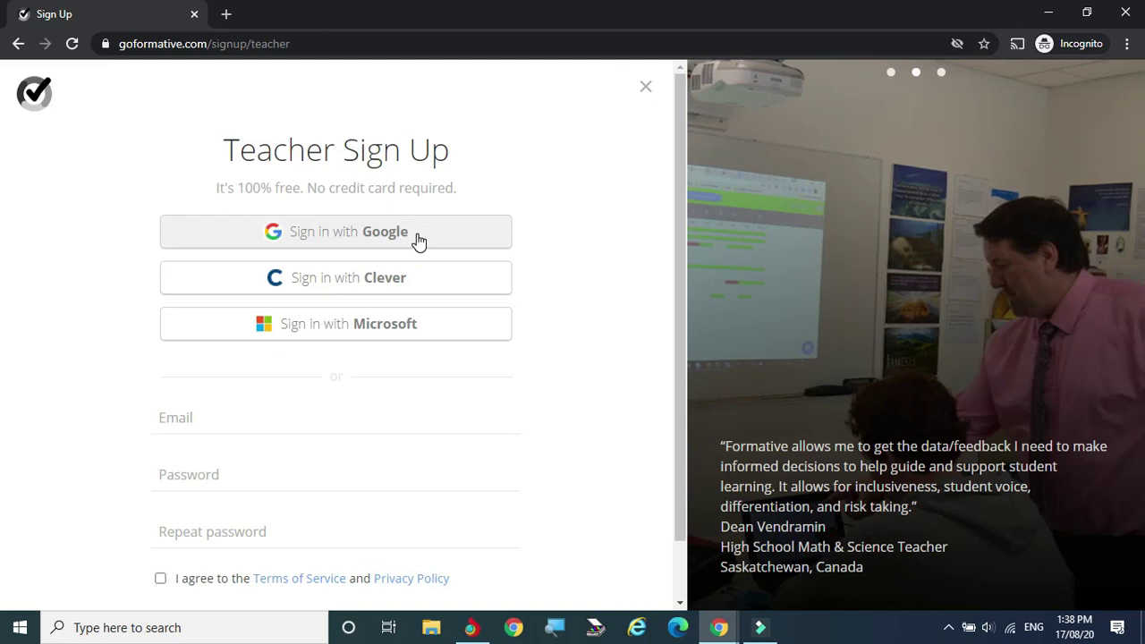
# Try to sign up as a teacher with Google, then check the form's email field.
pyautogui.click(417, 238)
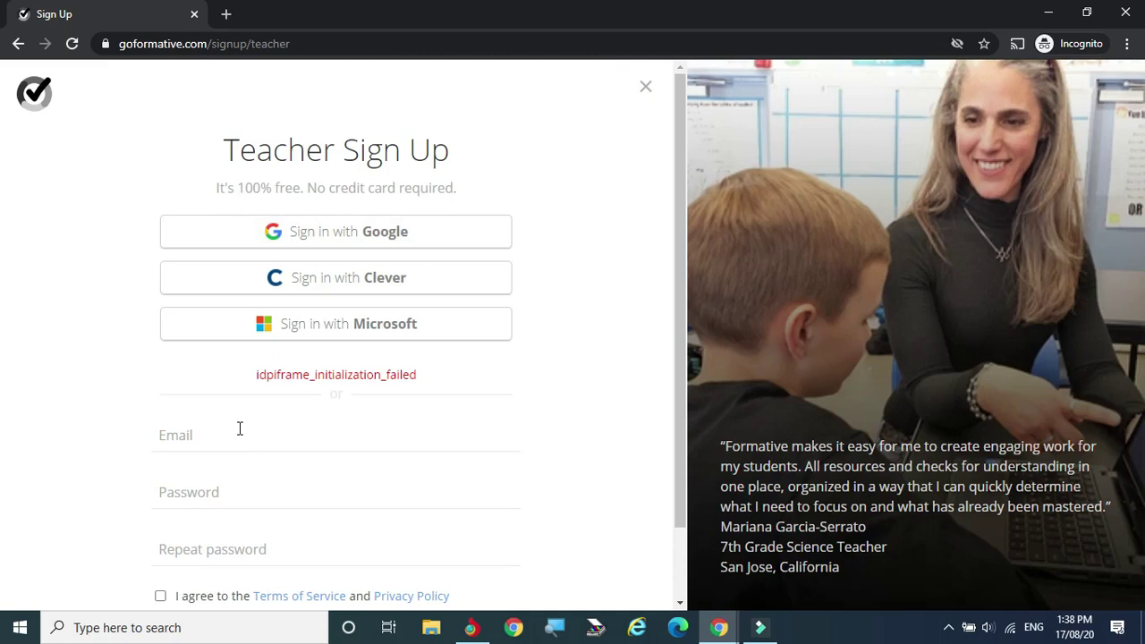
pyautogui.scroll(-1, 276, 424)
pyautogui.click(250, 353)
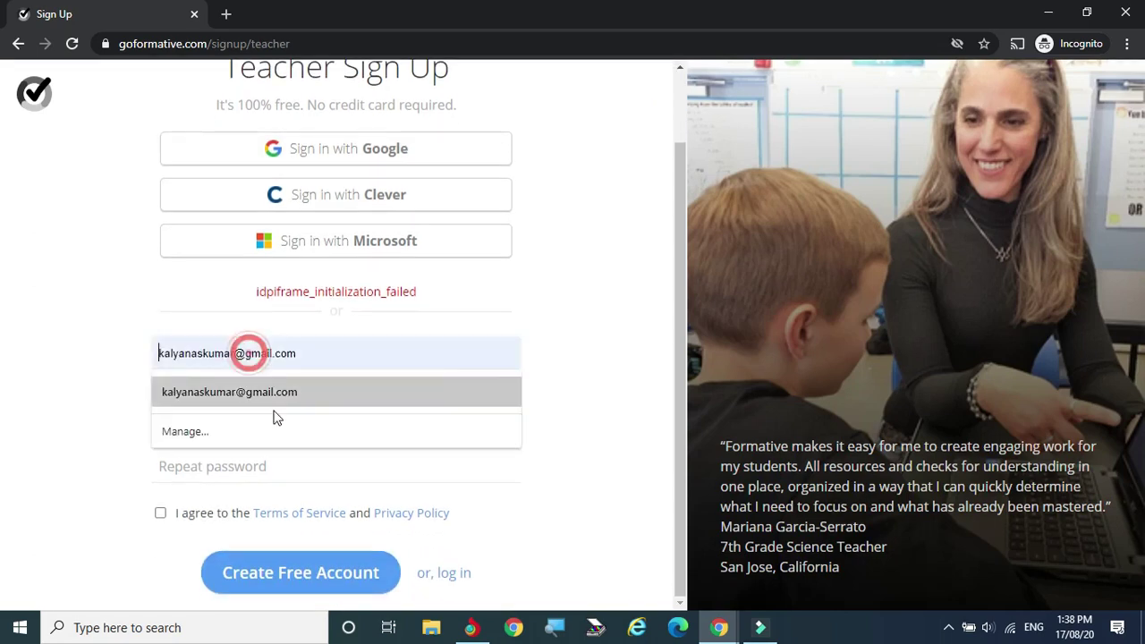
pyautogui.click(84, 359)
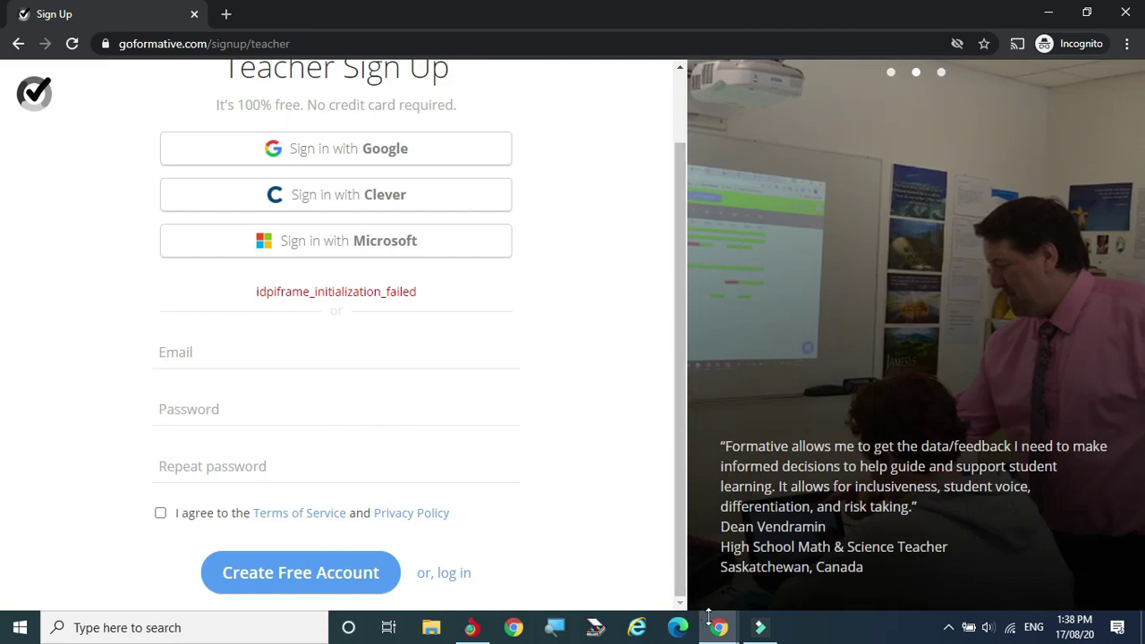
# Switch to the Chrome window signed in to Formative and open the teacher's account info.
pyautogui.moveTo(720, 629)
pyautogui.click(634, 567)
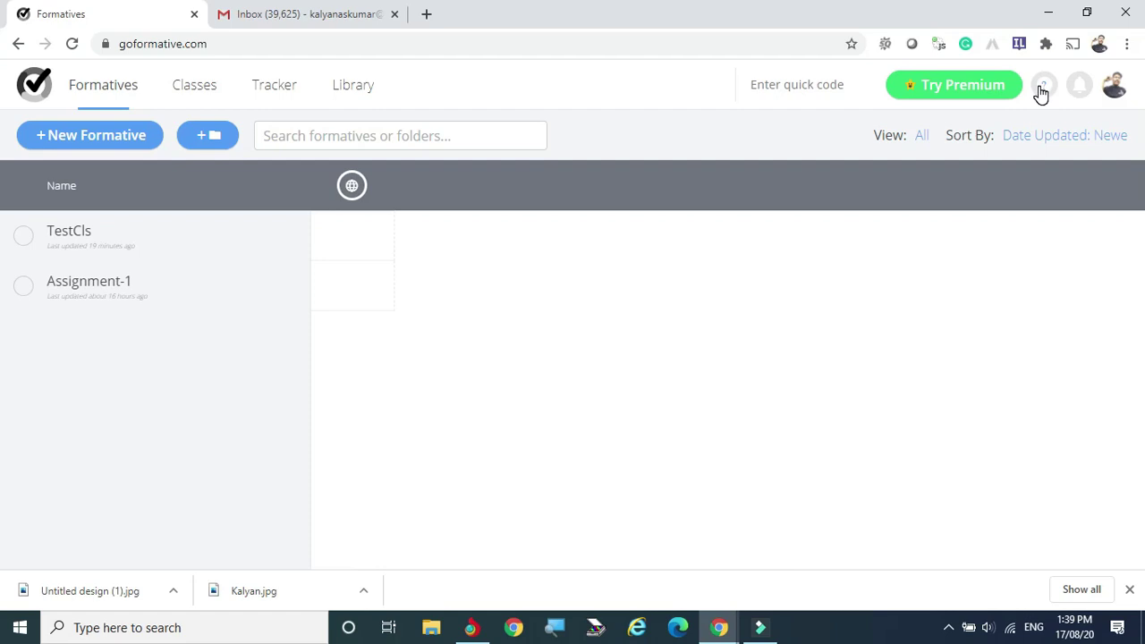
pyautogui.click(1115, 90)
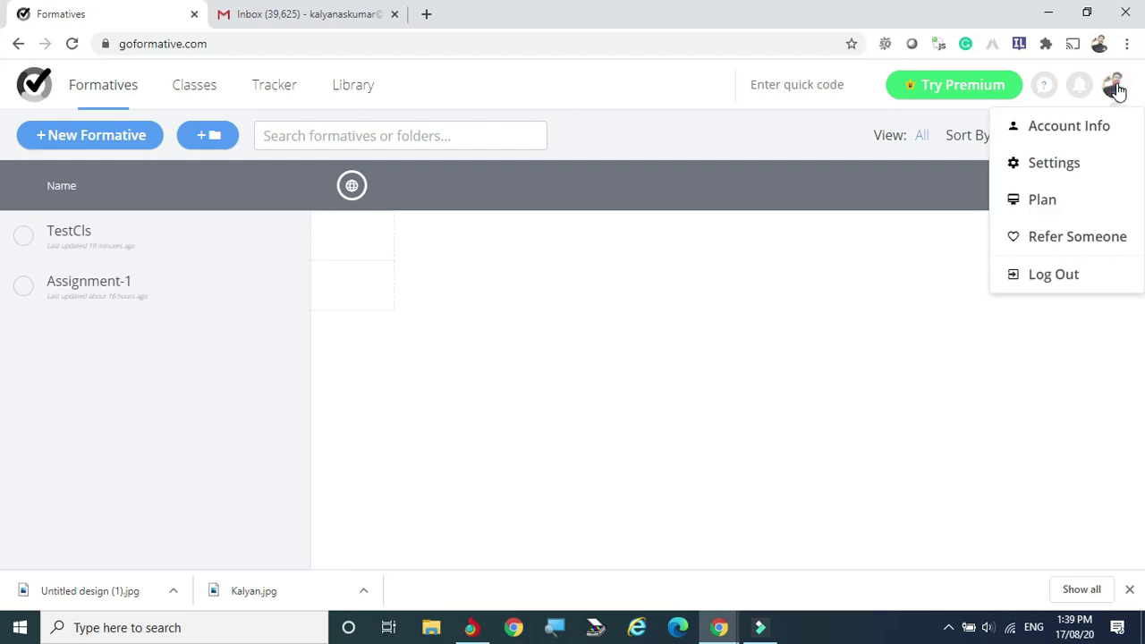
pyautogui.click(1084, 130)
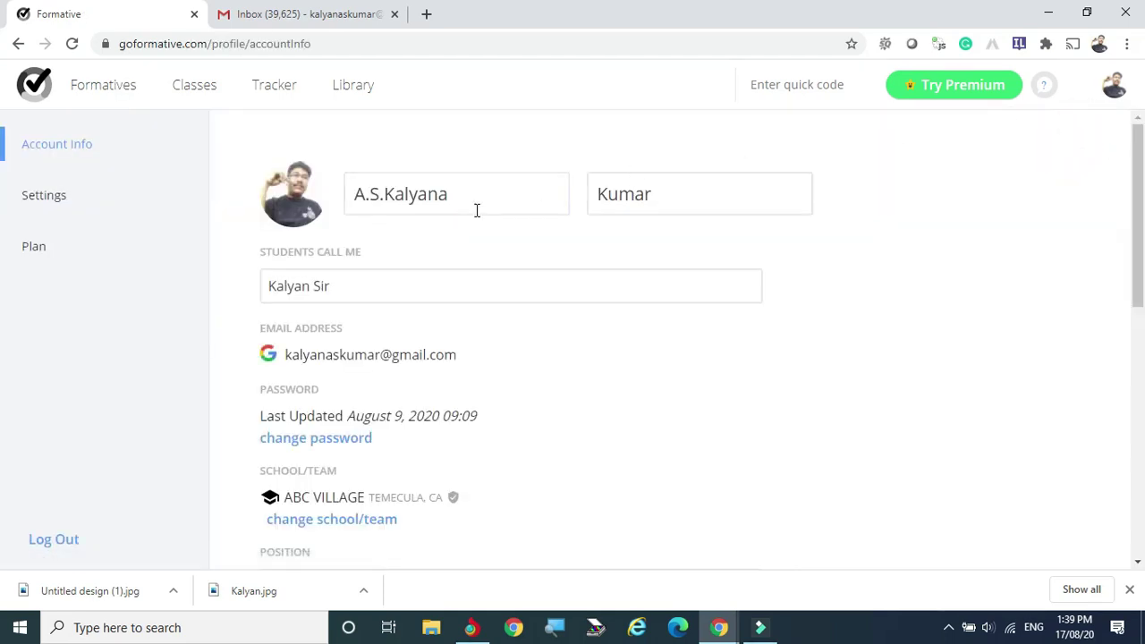
# Review the account info fields, from name, email and password down to school, position, grades and subjects.
pyautogui.scroll(-4, 401, 223)
pyautogui.scroll(4, 384, 227)
pyautogui.scroll(-1, 424, 227)
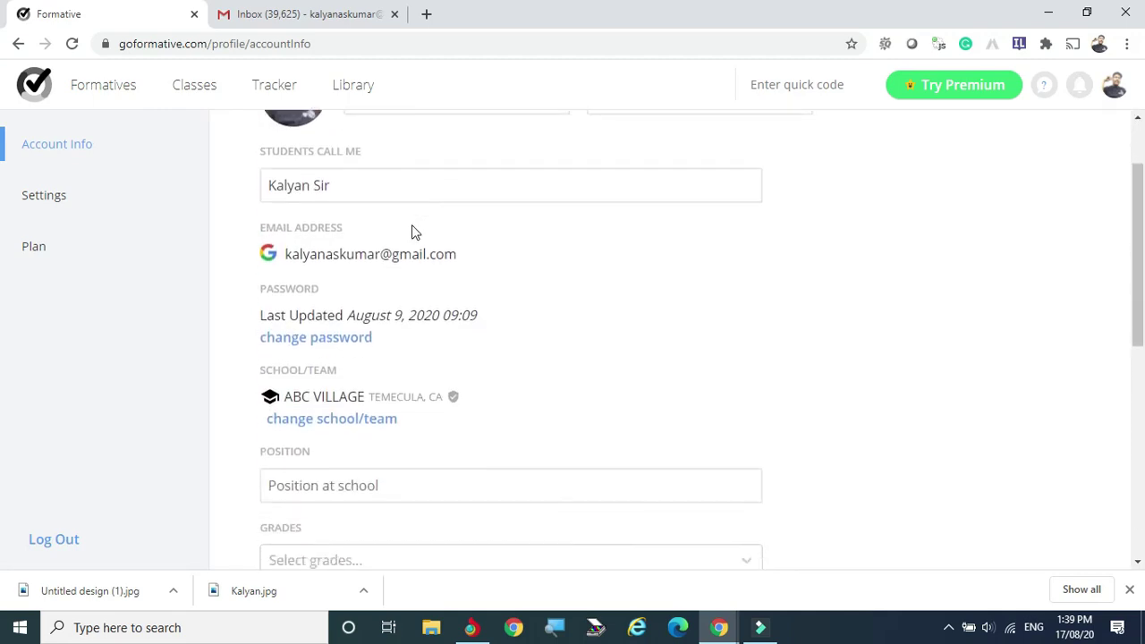
pyautogui.scroll(-2, 404, 226)
pyautogui.scroll(-2, 384, 191)
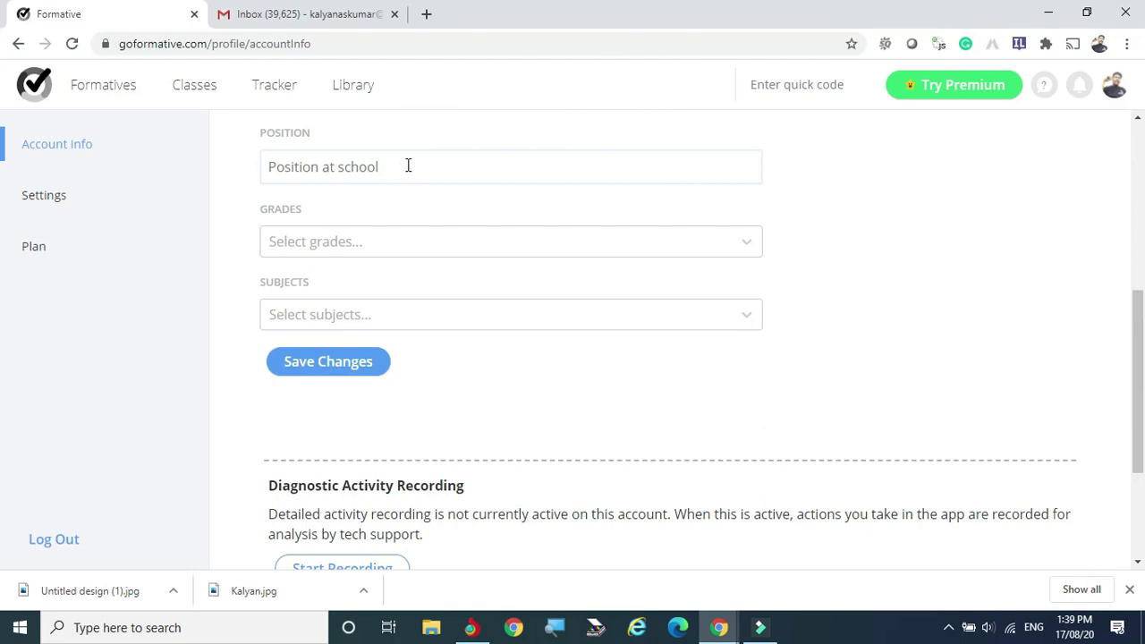
# Look through the grade and subject options offered in the account info.
pyautogui.click(394, 249)
pyautogui.scroll(-3, 371, 289)
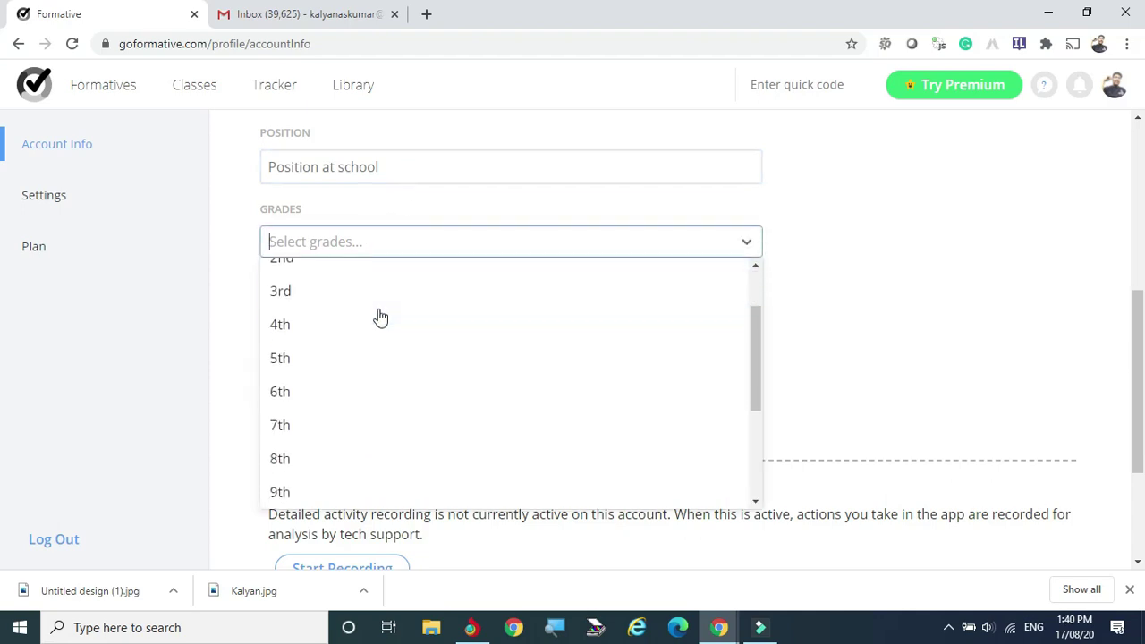
pyautogui.scroll(-1, 380, 318)
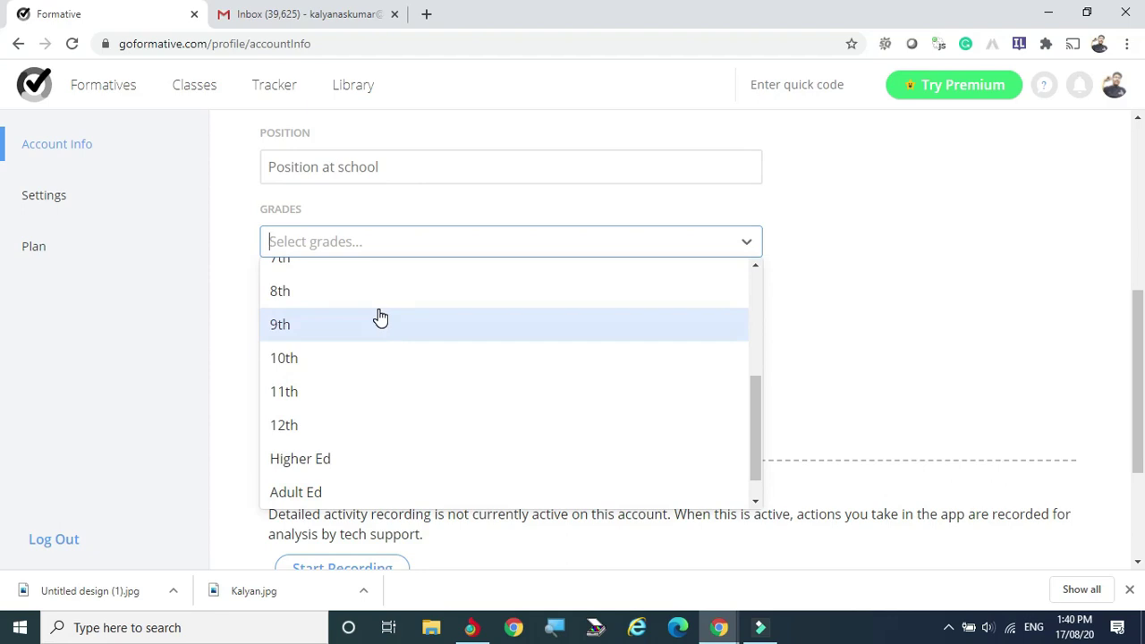
pyautogui.scroll(-1, 380, 317)
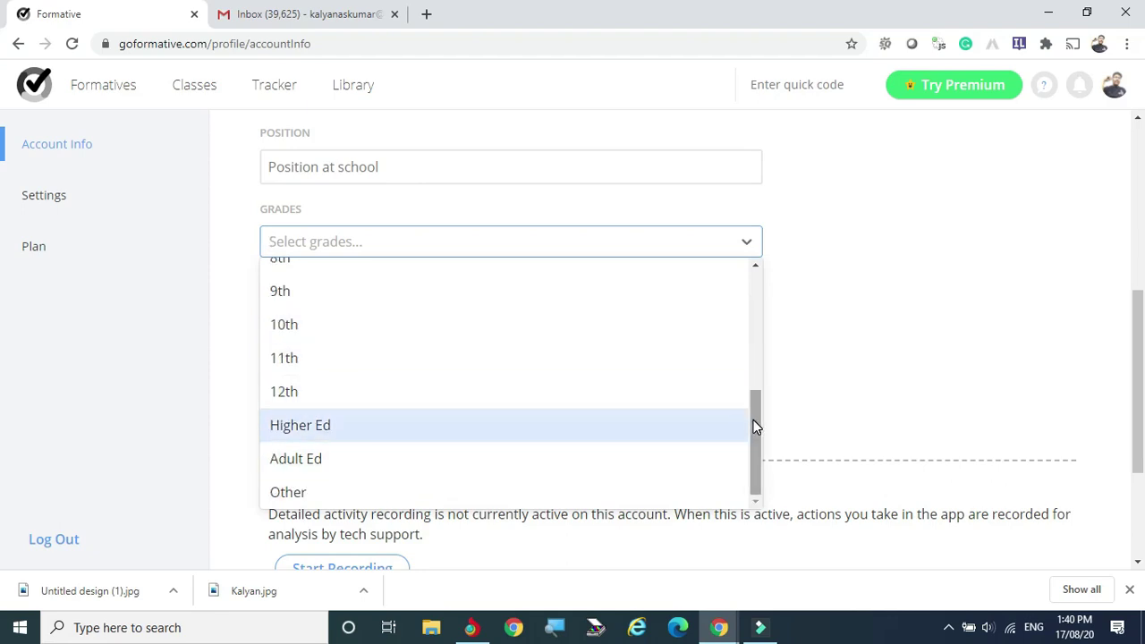
pyautogui.click(958, 320)
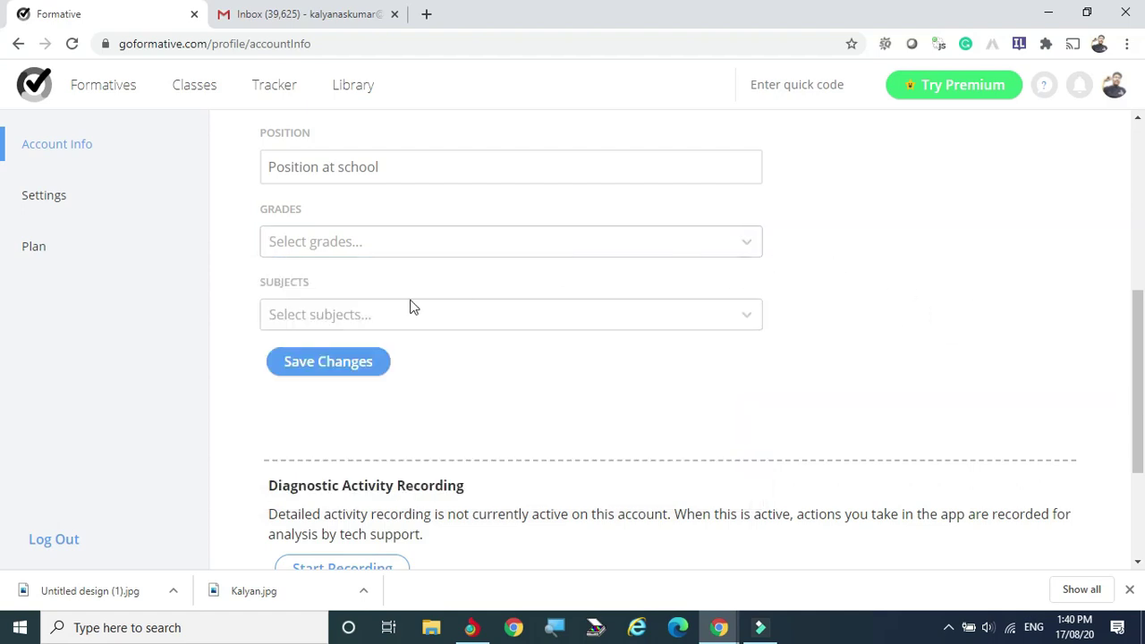
pyautogui.click(330, 322)
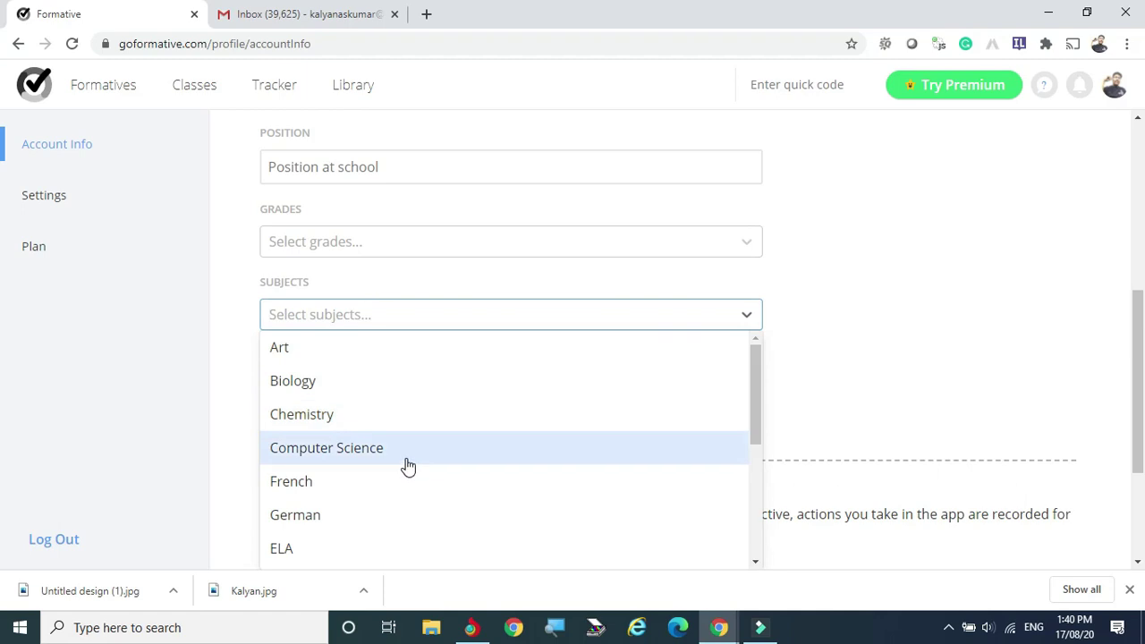
pyautogui.click(897, 304)
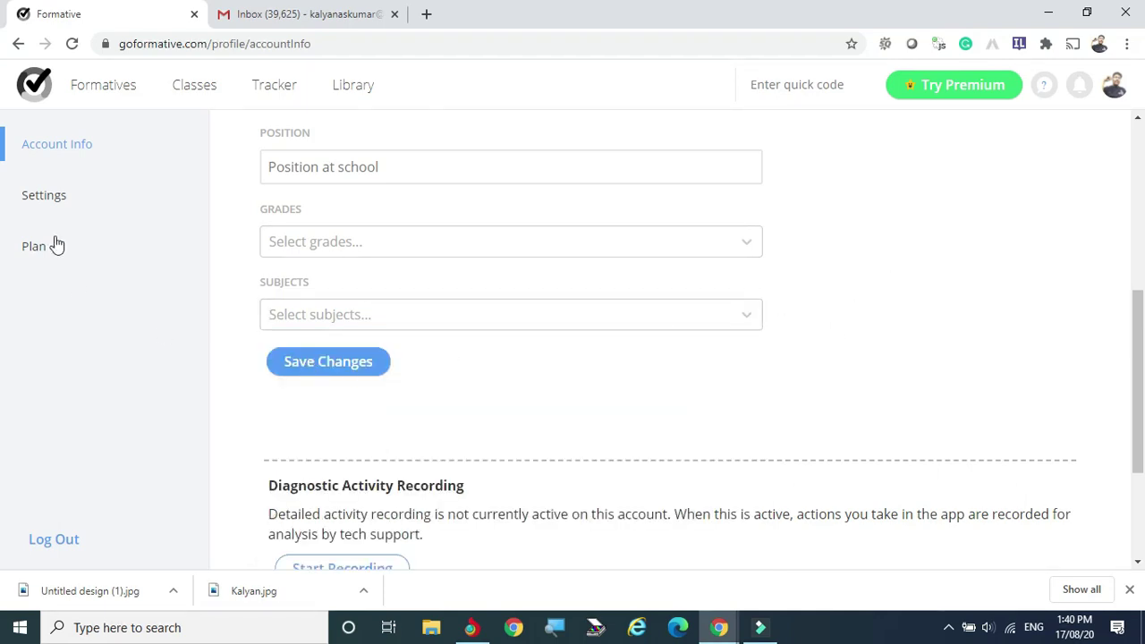
# Examine the profile settings for standards, score thresholds and assign defaults, as well as the available plans.
pyautogui.click(37, 201)
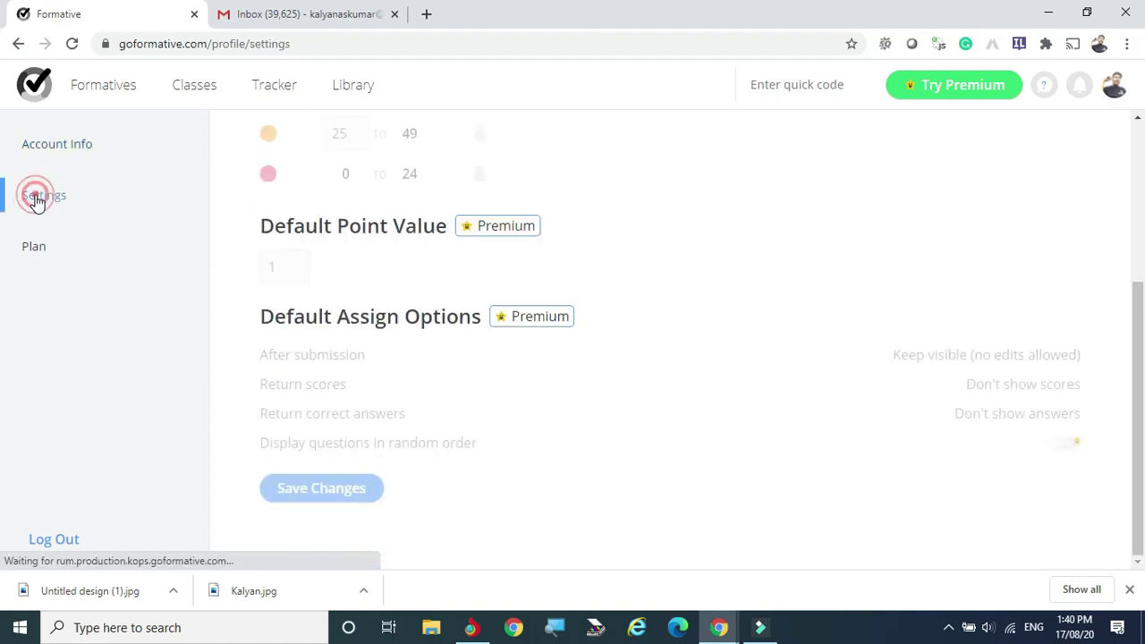
pyautogui.scroll(2, 725, 262)
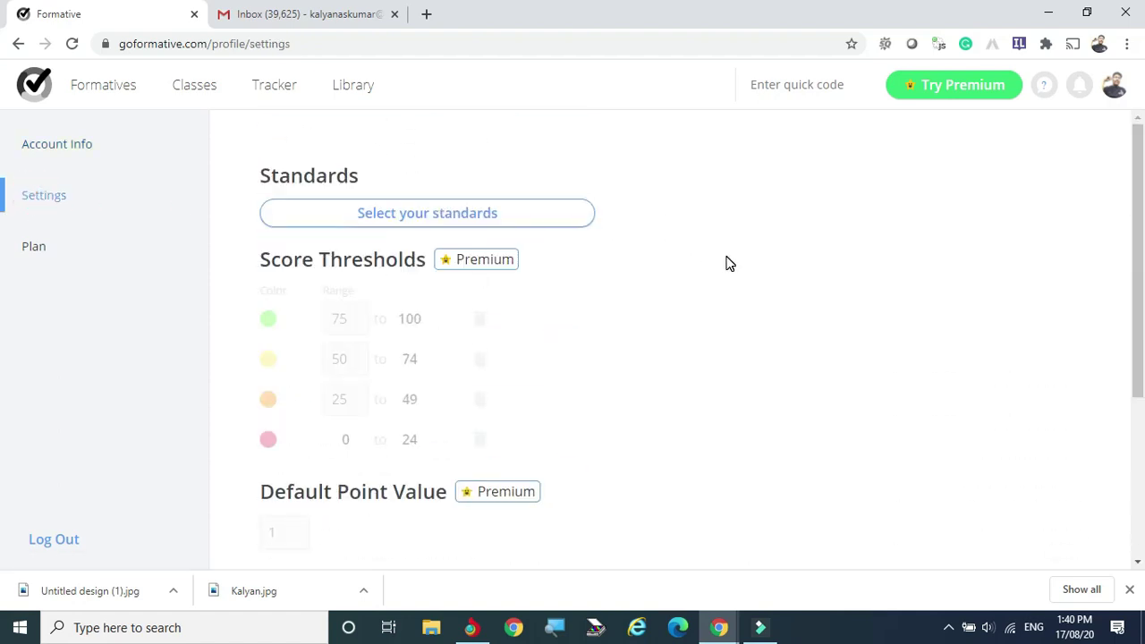
pyautogui.scroll(-3, 618, 278)
pyautogui.scroll(3, 617, 278)
pyautogui.click(29, 256)
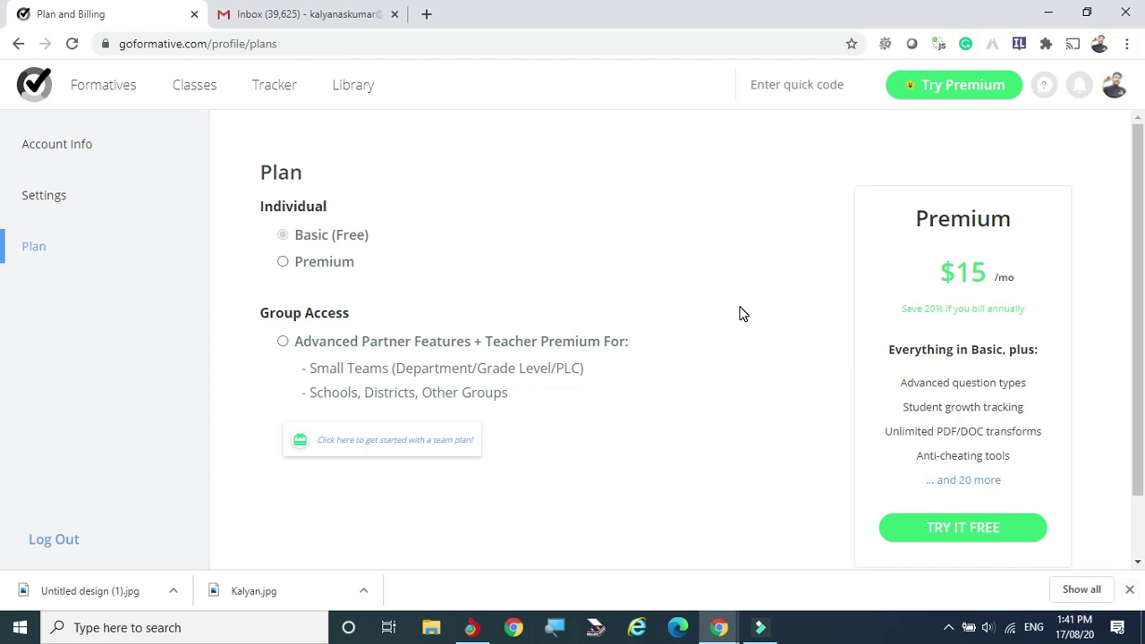
# Return to the formatives list and close the browser's downloads bar.
pyautogui.click(105, 91)
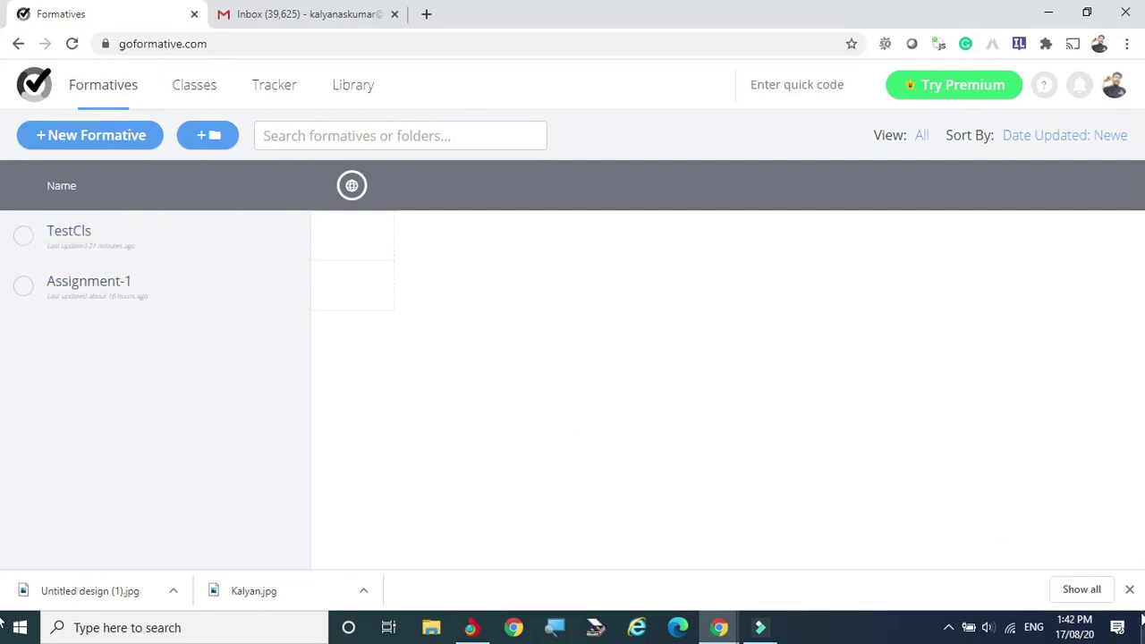
pyautogui.click(1128, 589)
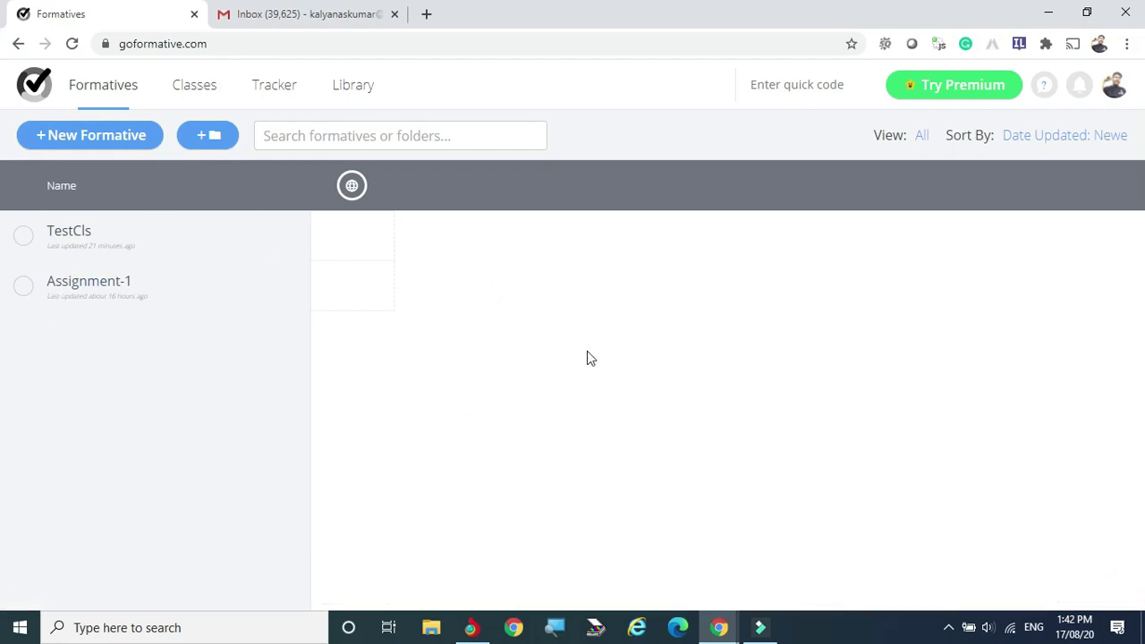
# View the Classes page and its options for adding or syncing classes, comparing it with the formatives list.
pyautogui.click(189, 93)
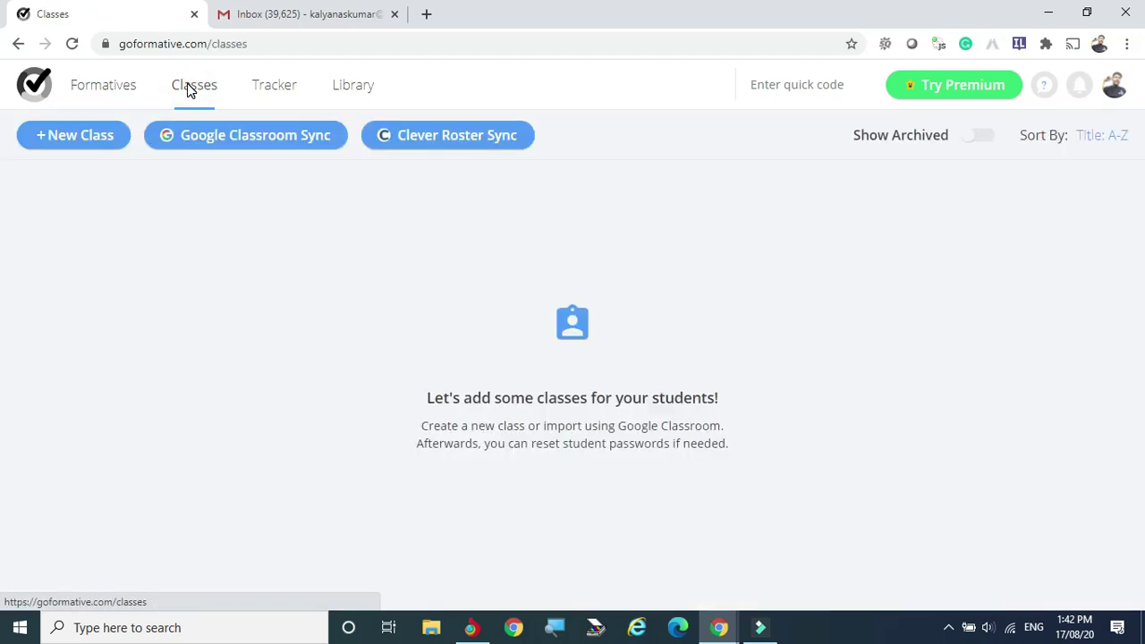
pyautogui.click(117, 89)
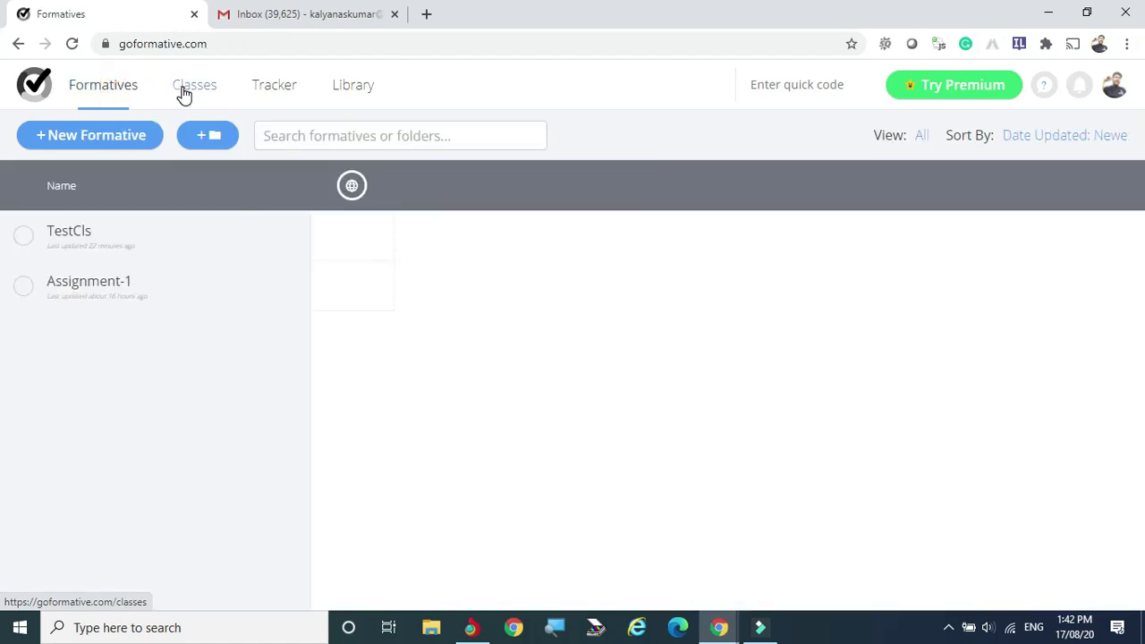
pyautogui.click(183, 93)
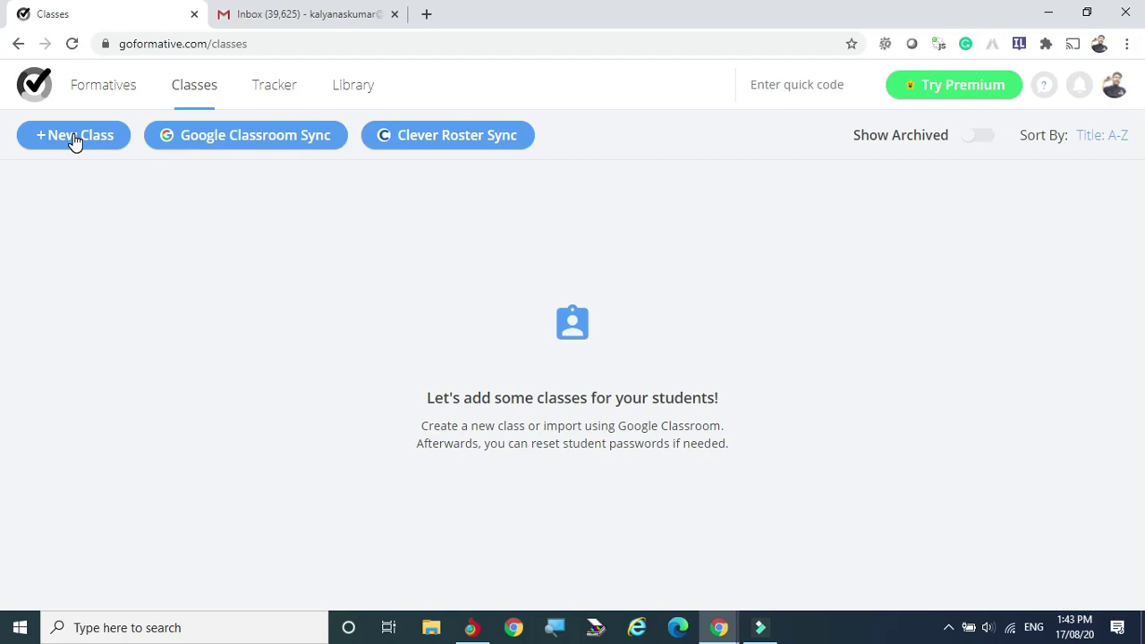
# Examine the Tracker page and its student filter choices.
pyautogui.click(267, 93)
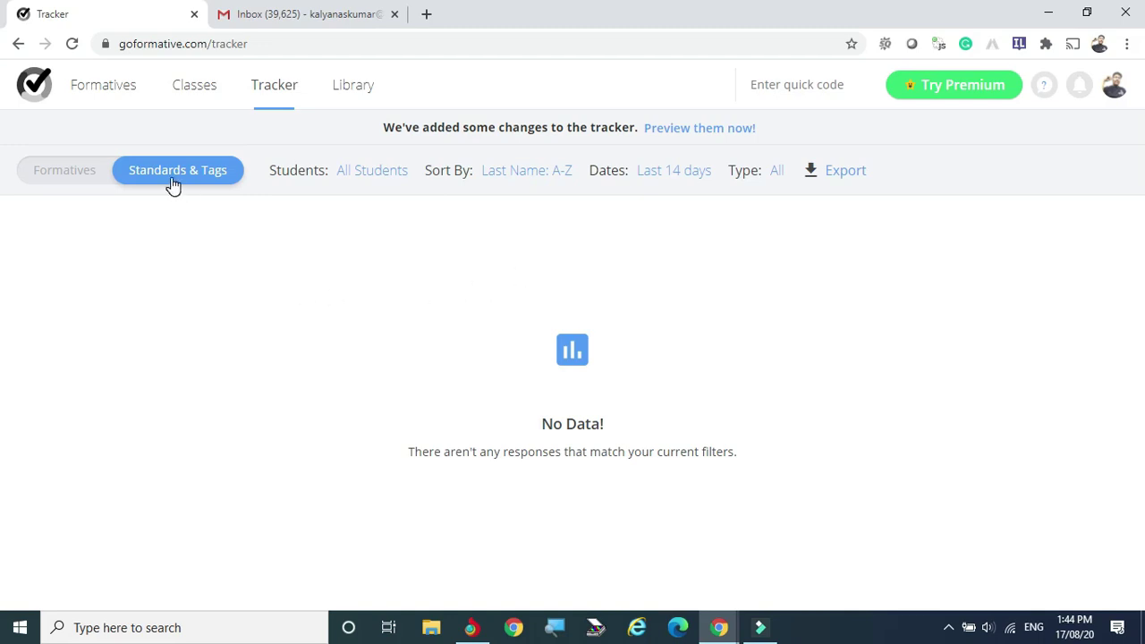
pyautogui.click(302, 174)
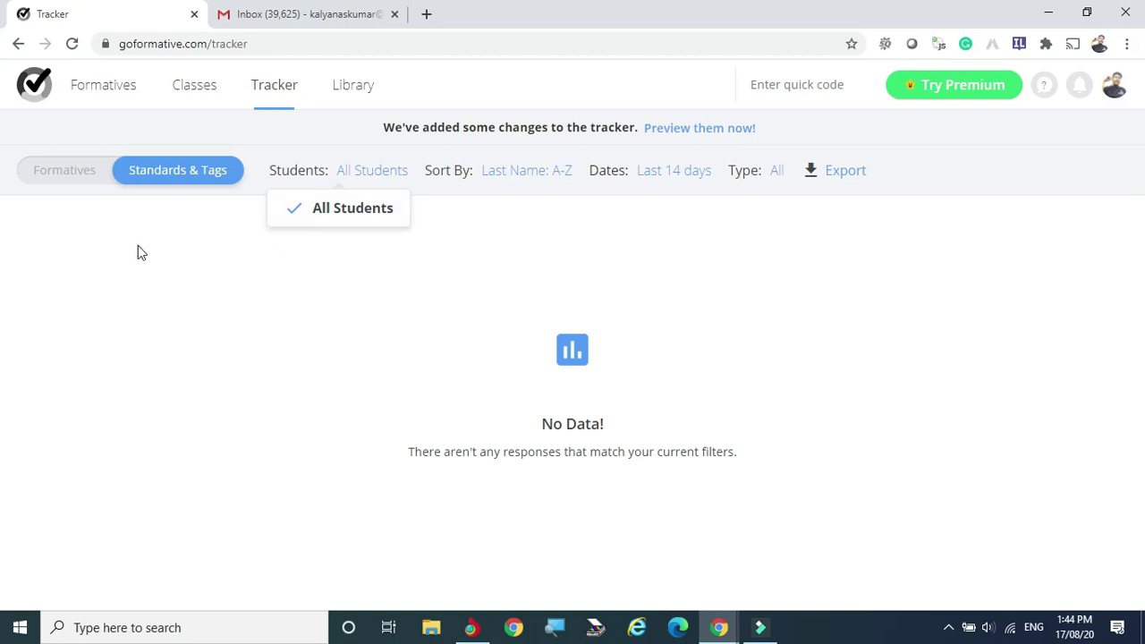
pyautogui.click(343, 130)
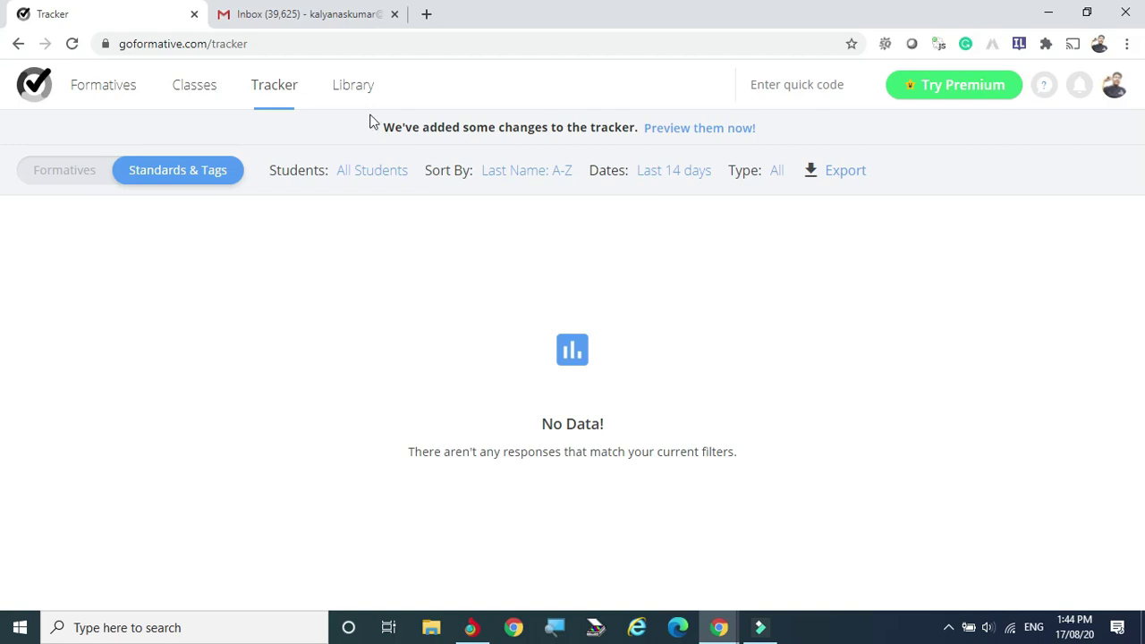
# Browse the ready-made formatives in the Library.
pyautogui.click(355, 90)
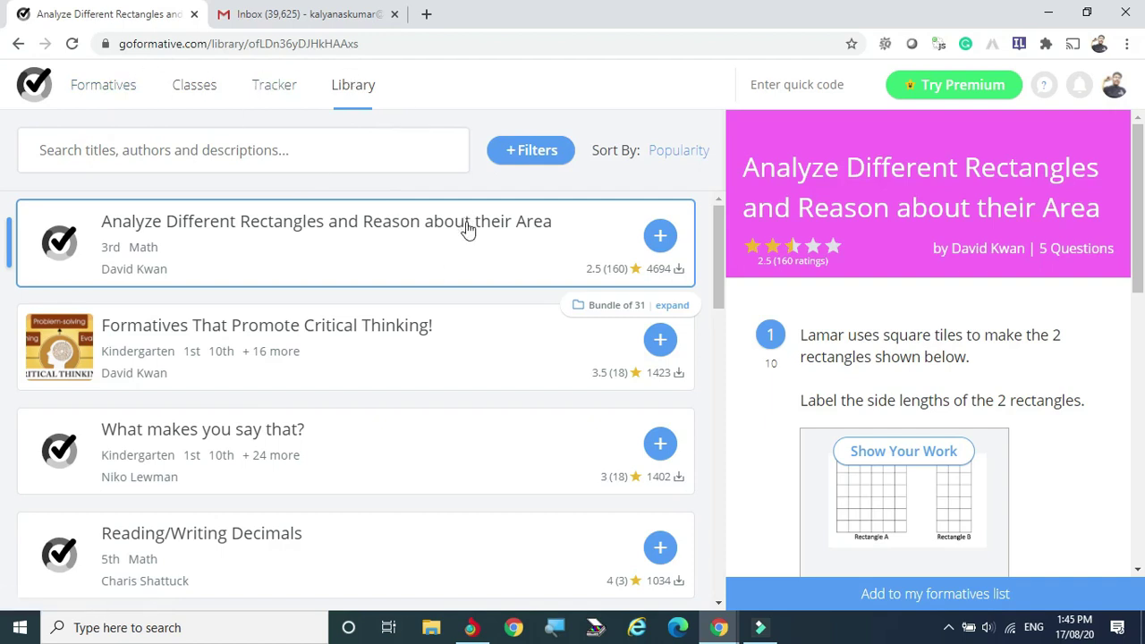
pyautogui.scroll(-3, 447, 295)
pyautogui.scroll(-4, 447, 295)
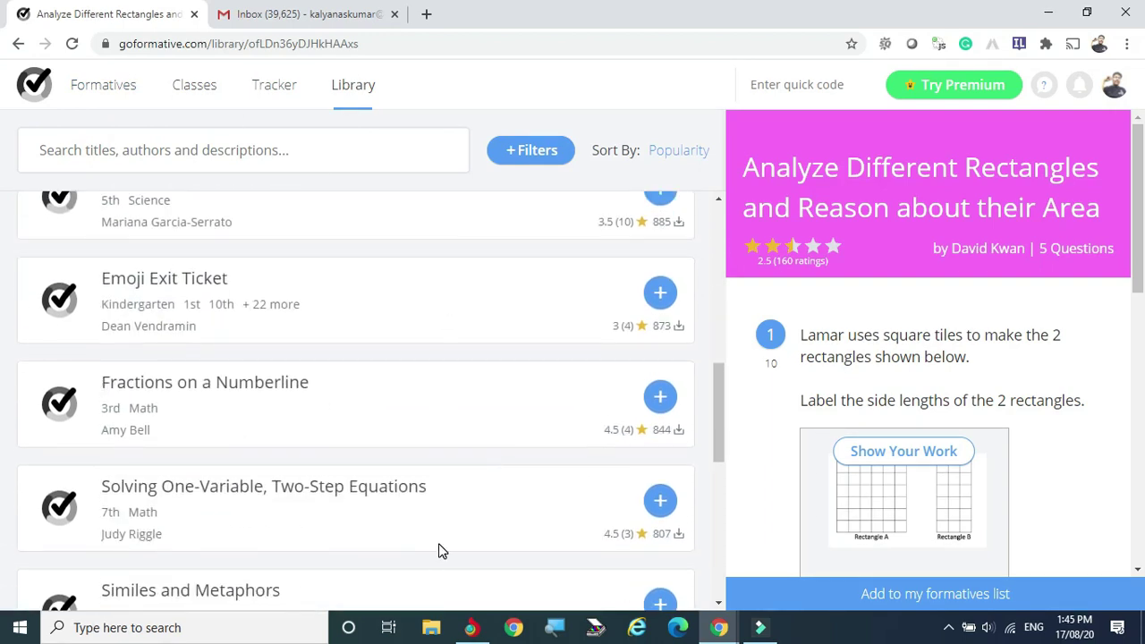
pyautogui.scroll(2, 442, 515)
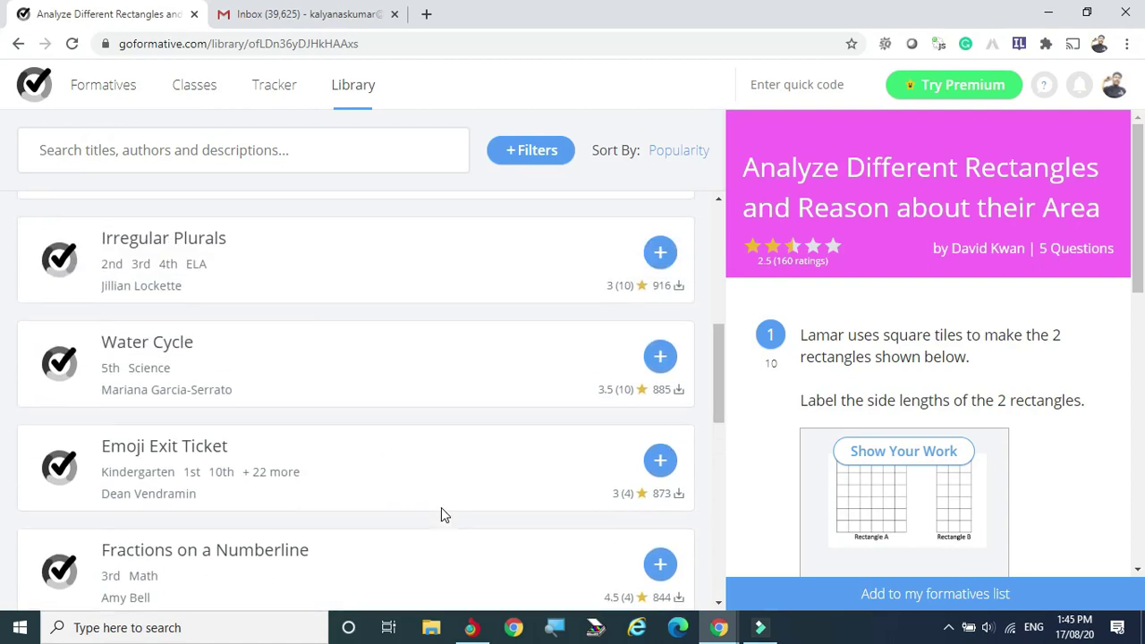
pyautogui.scroll(2, 441, 513)
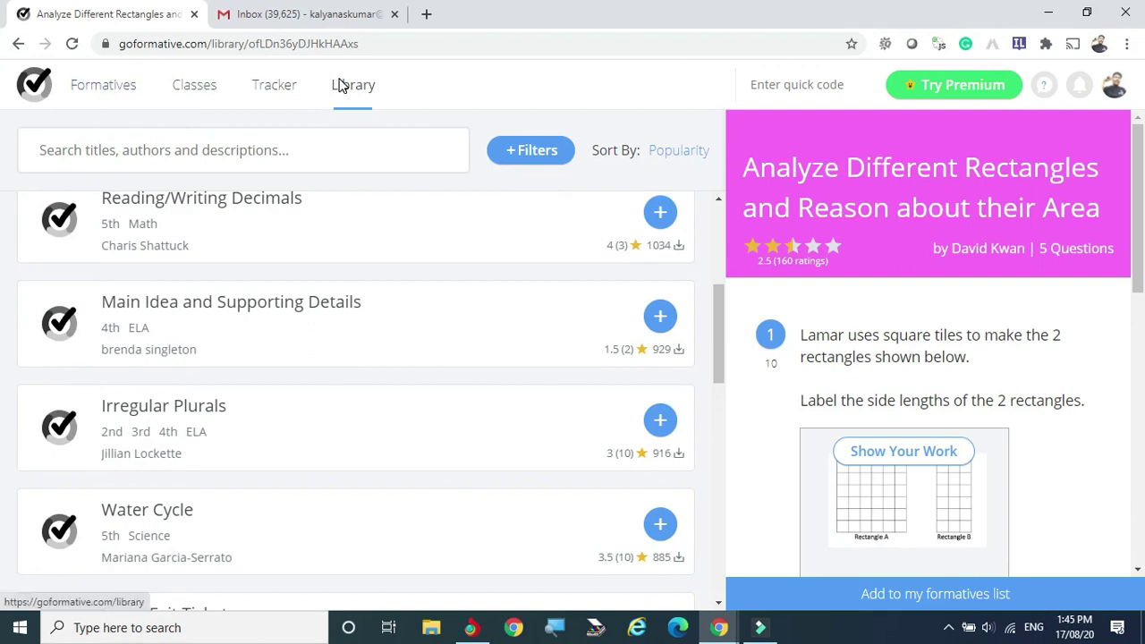
# Create a new blank formative from the formatives list.
pyautogui.click(103, 86)
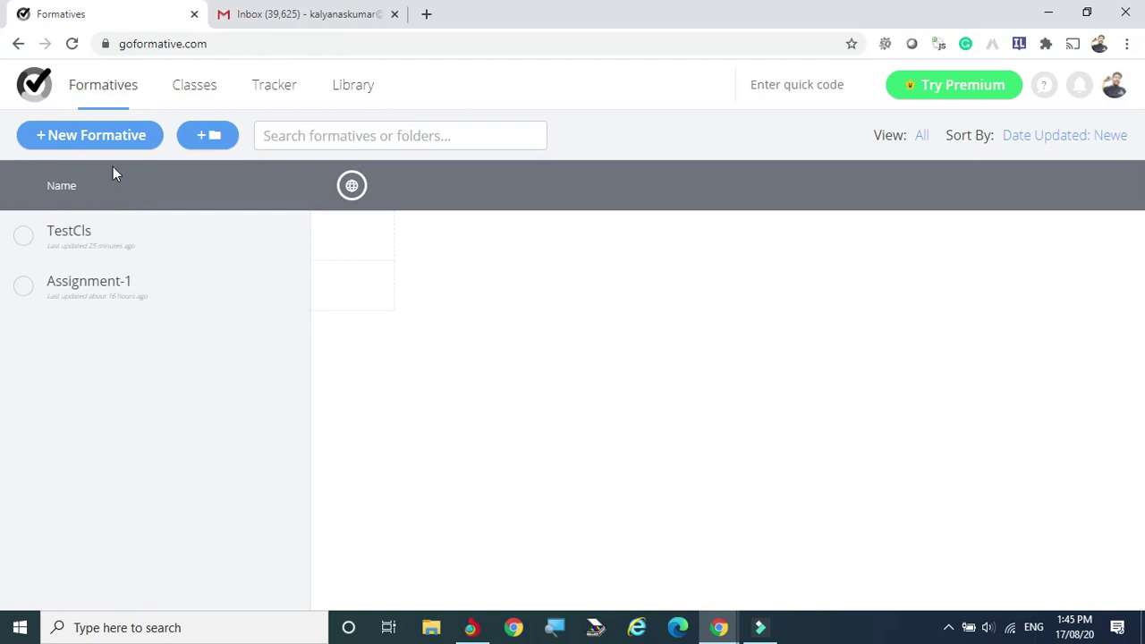
pyautogui.click(101, 143)
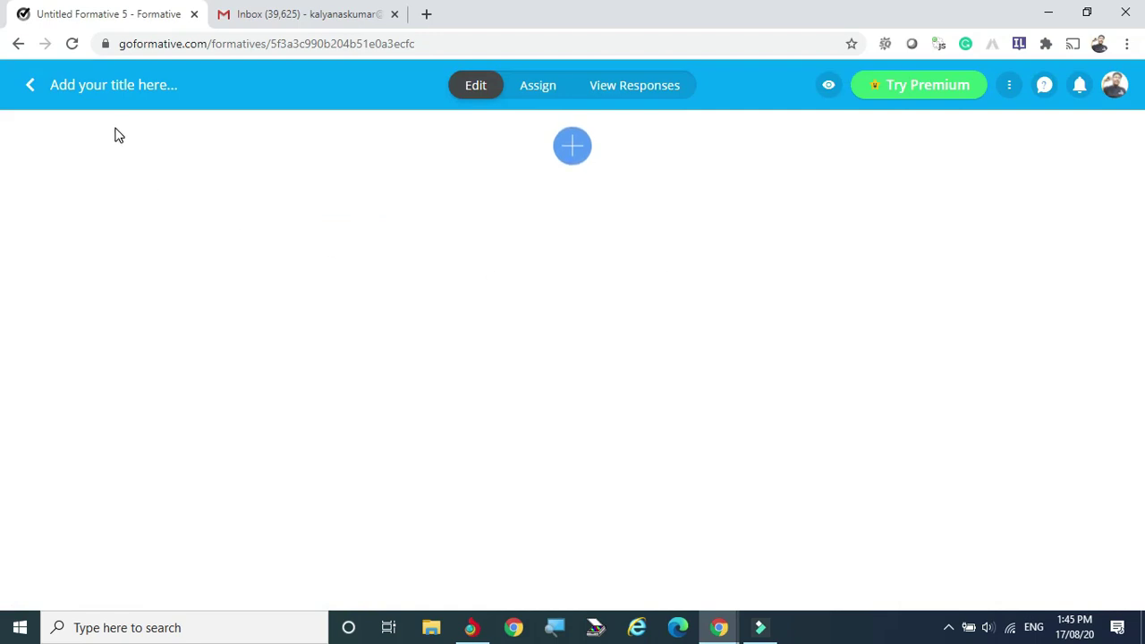
# Title the new formative SocialTest.
pyautogui.click(129, 85)
pyautogui.write('SocialTest')
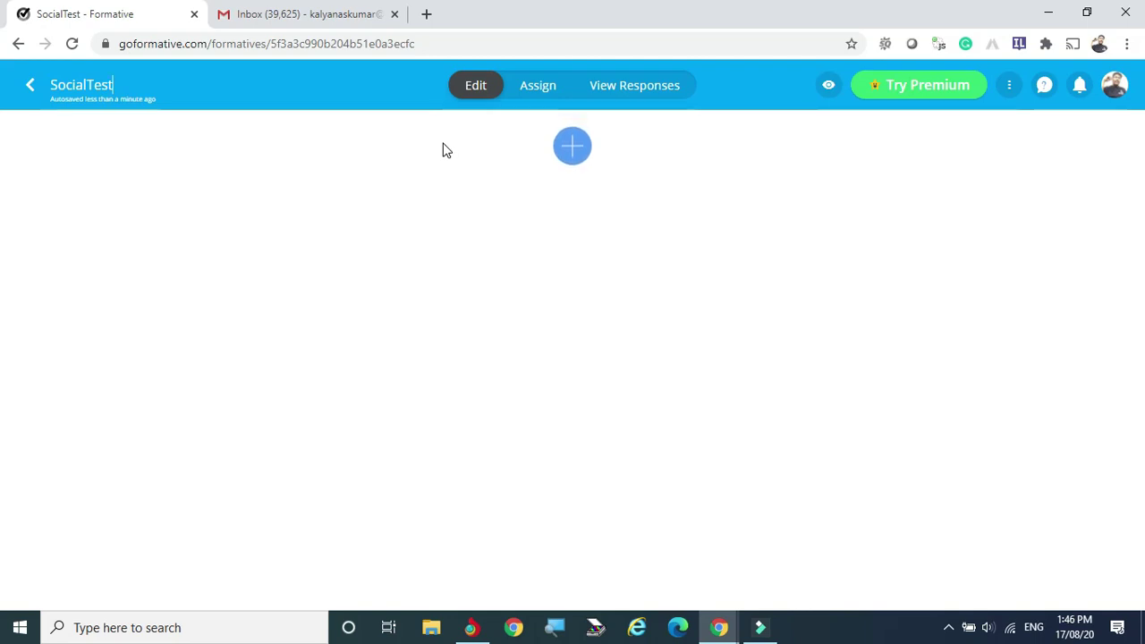
# Preview the empty formative as a student in the phone, tablet and laptop layouts, and close the preview.
pyautogui.click(828, 85)
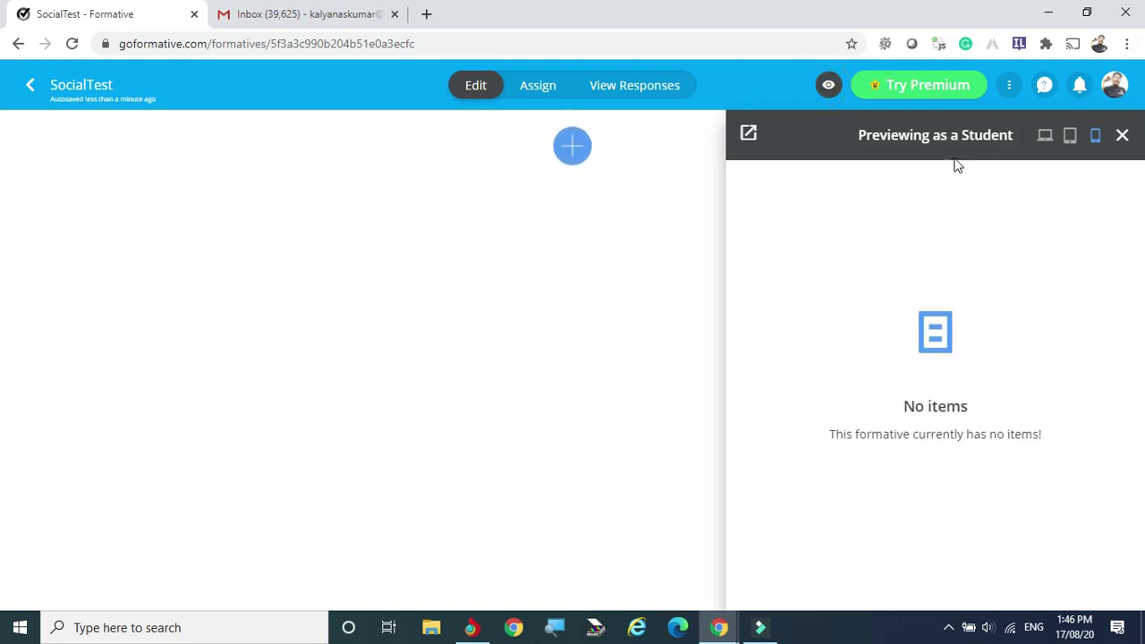
pyautogui.click(1096, 136)
pyautogui.click(1071, 139)
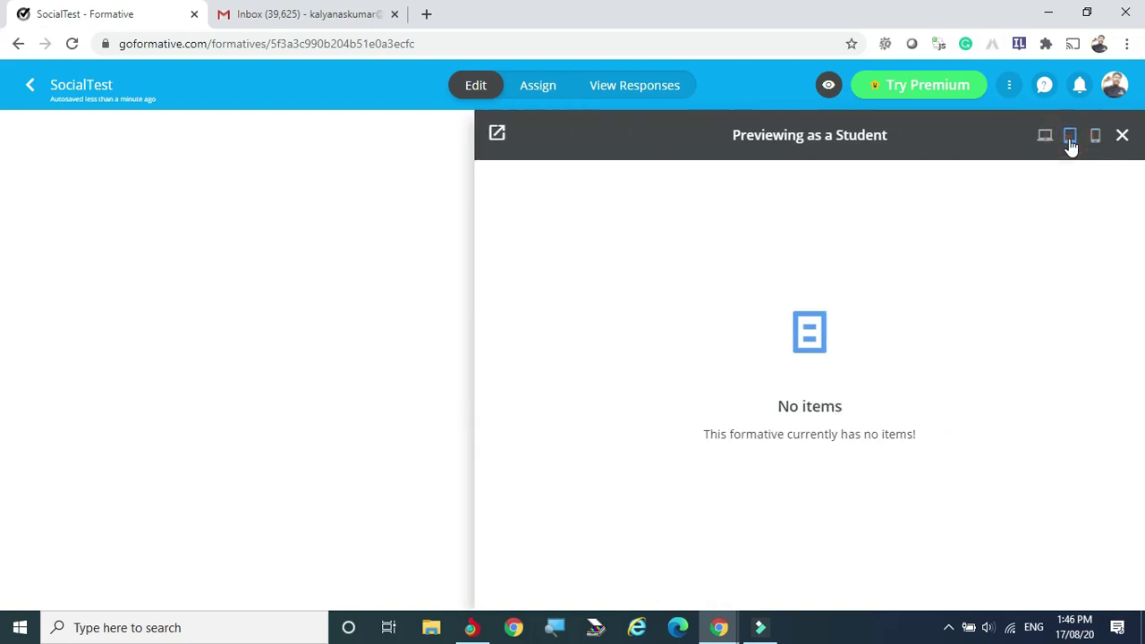
pyautogui.click(1045, 137)
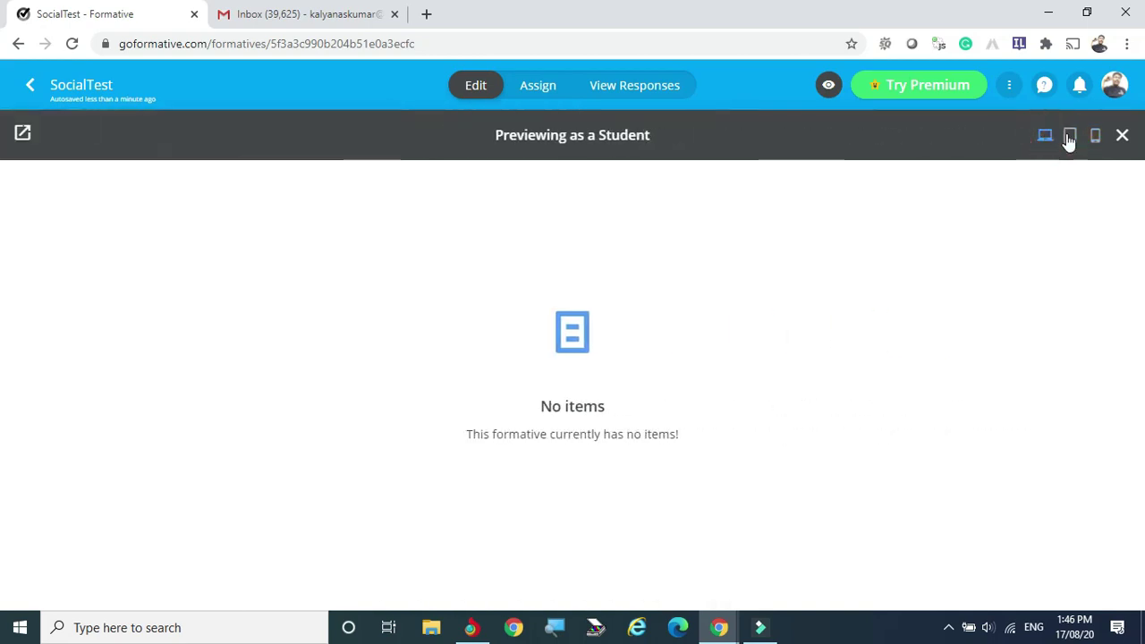
pyautogui.click(1120, 135)
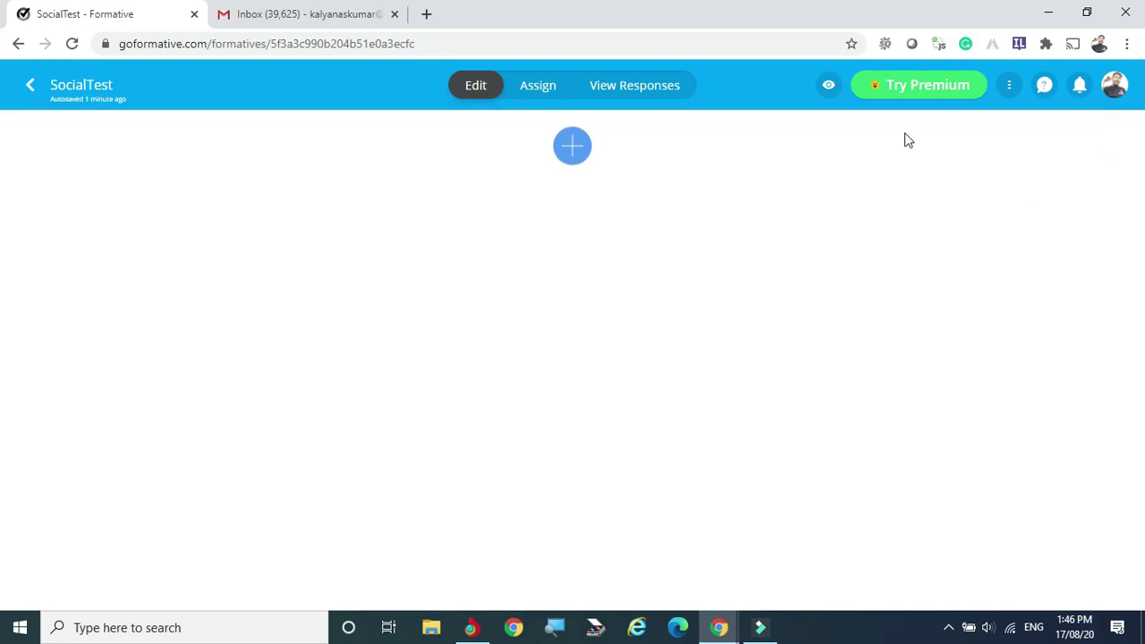
# Review the available formative types and tag this formative as an assignment.
pyautogui.click(1009, 87)
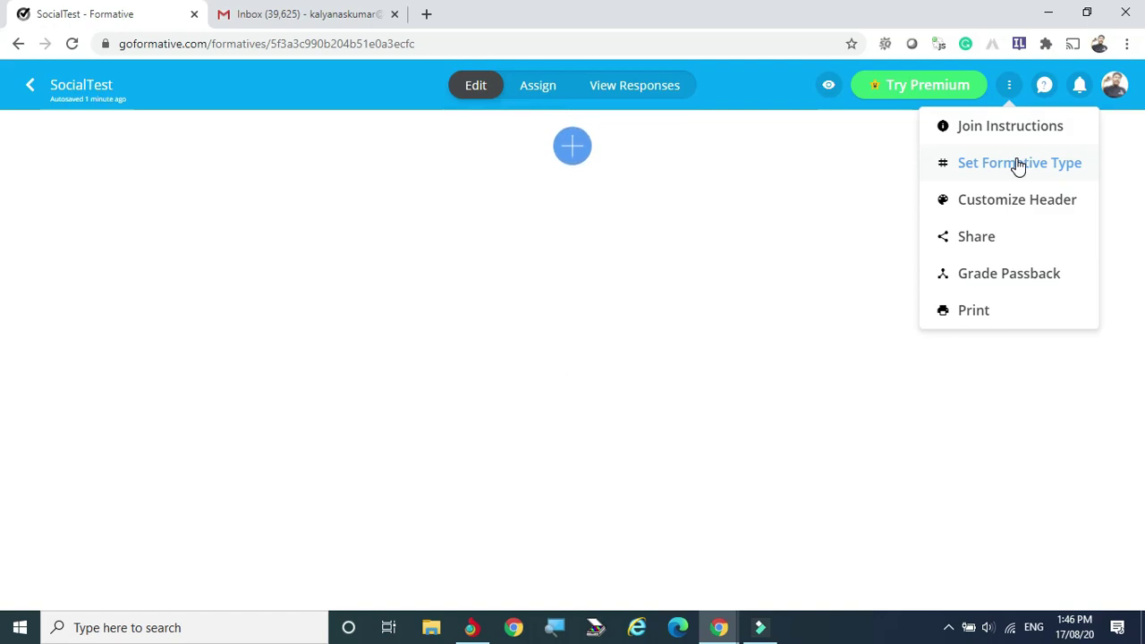
pyautogui.click(1017, 164)
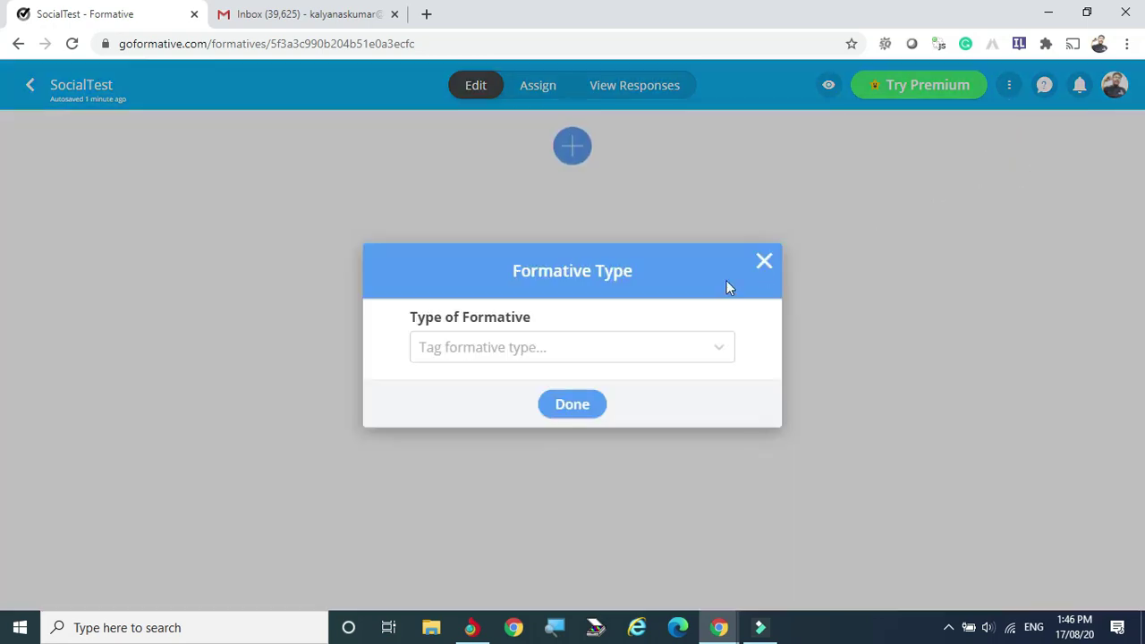
pyautogui.click(659, 358)
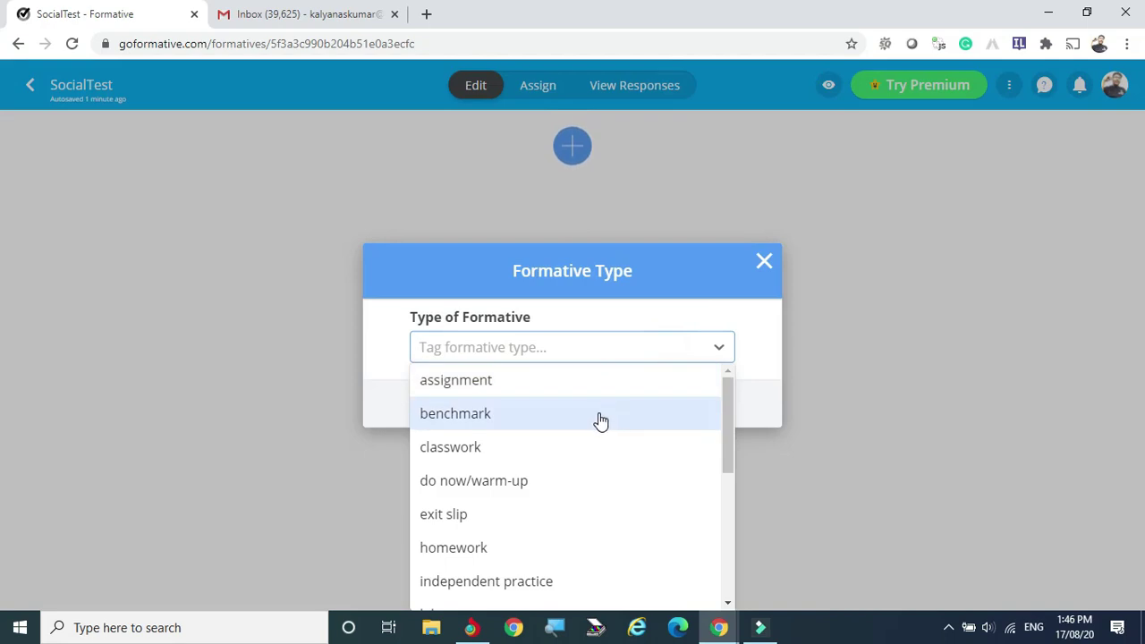
pyautogui.click(727, 420)
pyautogui.moveTo(727, 421); pyautogui.dragTo(718, 545)
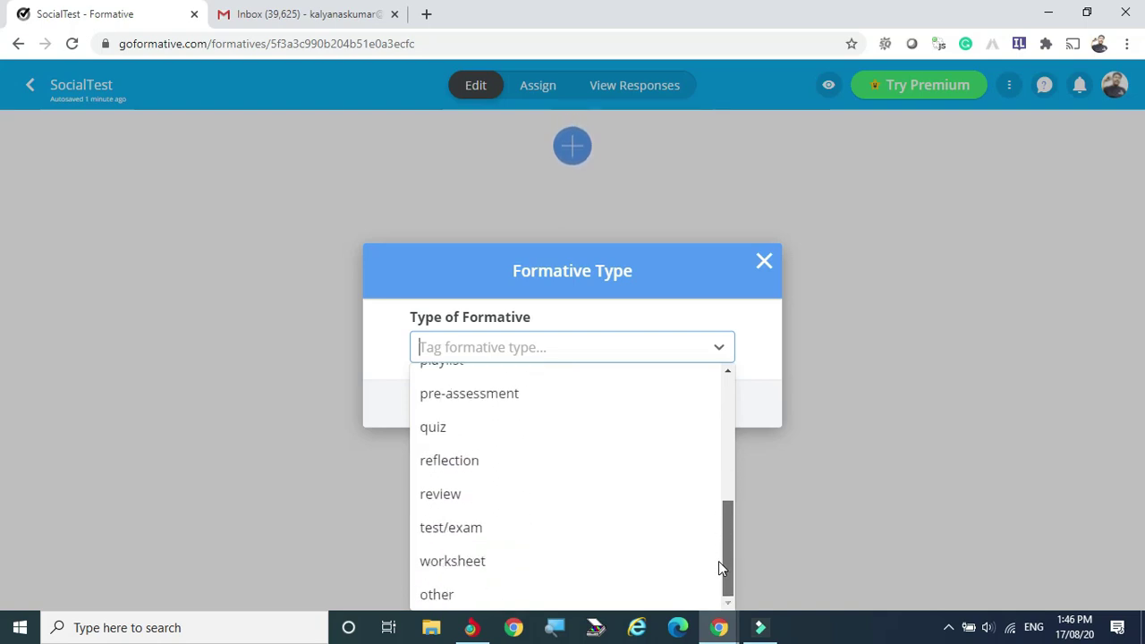
pyautogui.moveTo(725, 547); pyautogui.dragTo(719, 404)
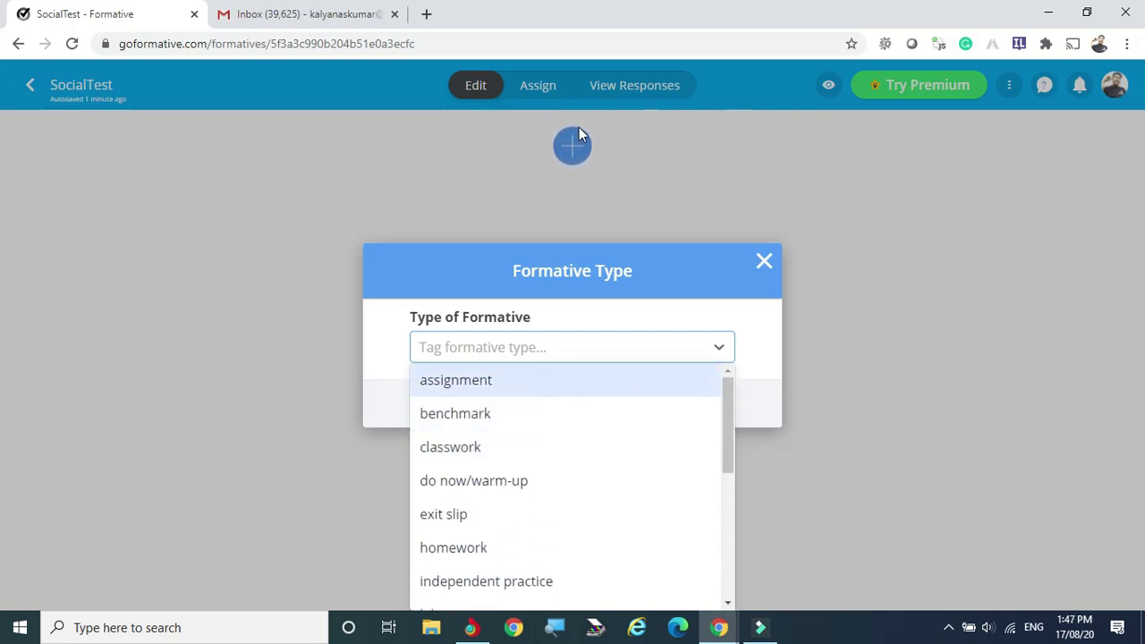
pyautogui.click(467, 384)
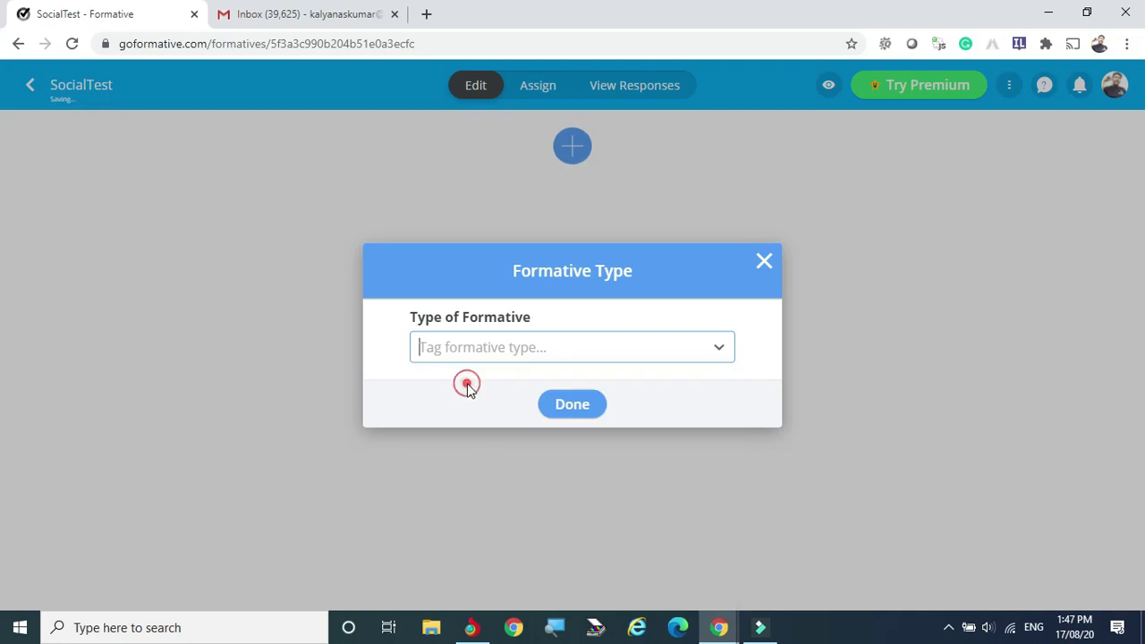
pyautogui.click(577, 406)
# Open the header customization and try purple and pink as the custom header colour.
pyautogui.click(1009, 86)
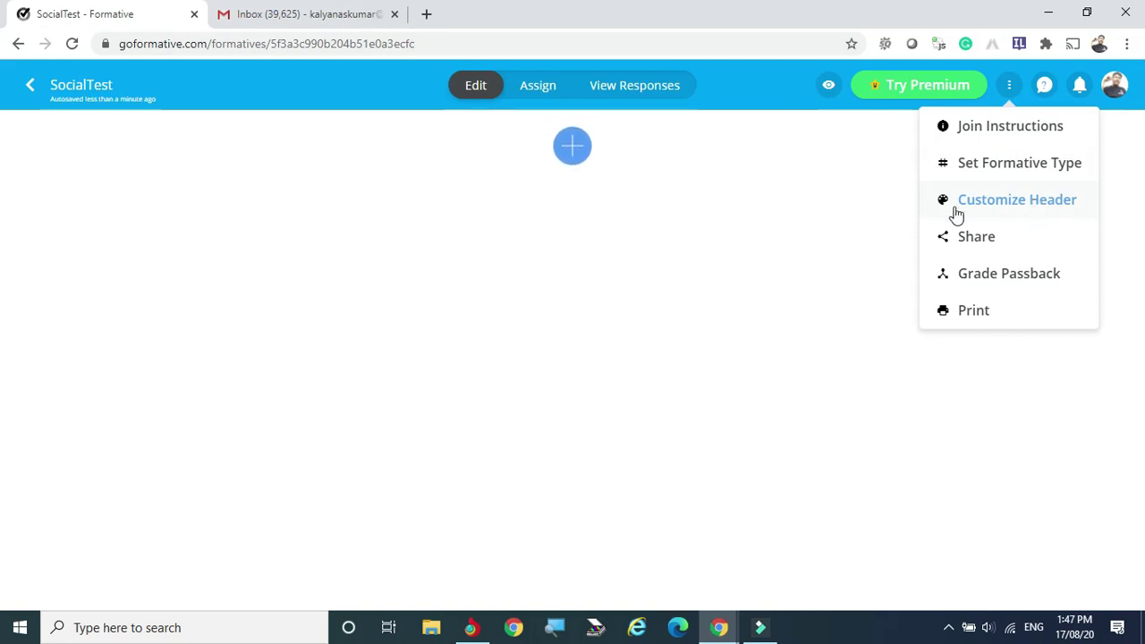
pyautogui.click(1021, 207)
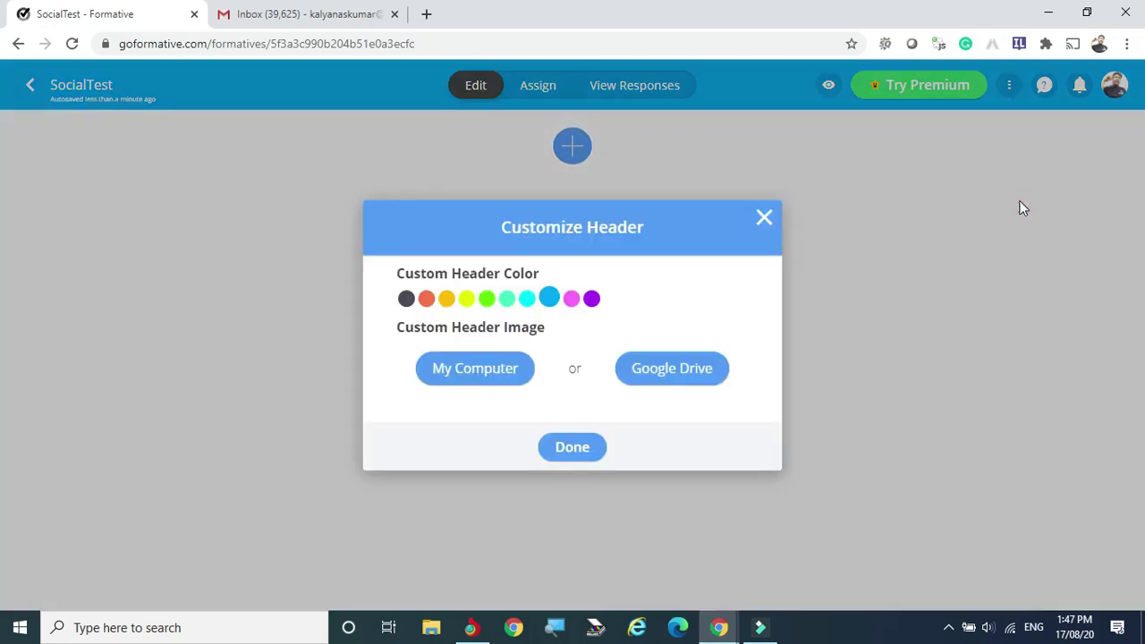
pyautogui.click(590, 299)
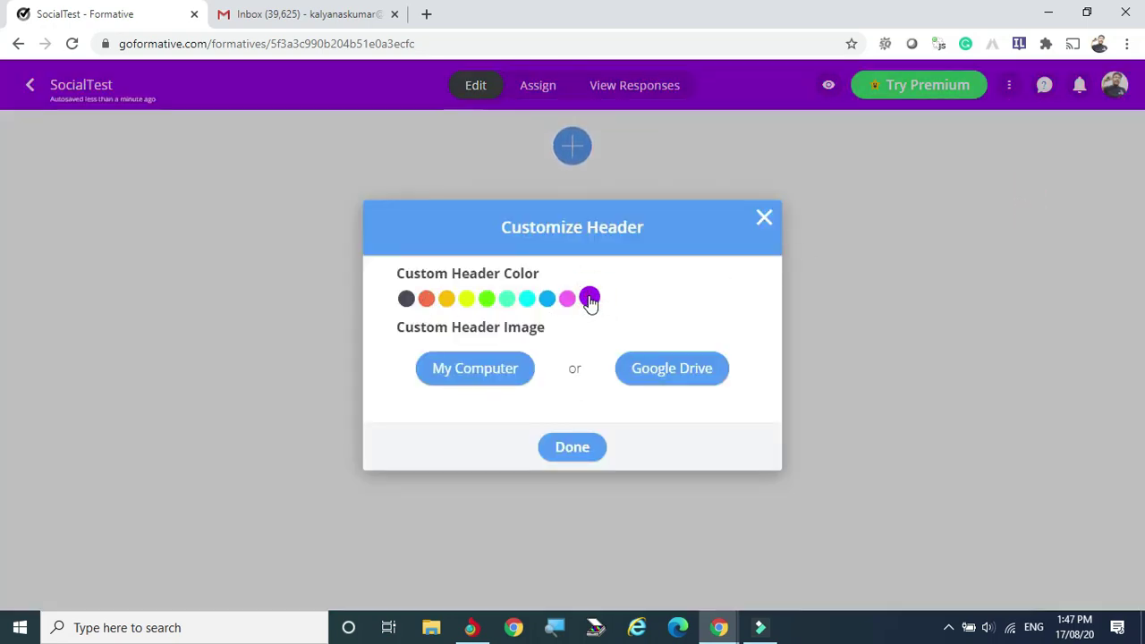
pyautogui.click(566, 301)
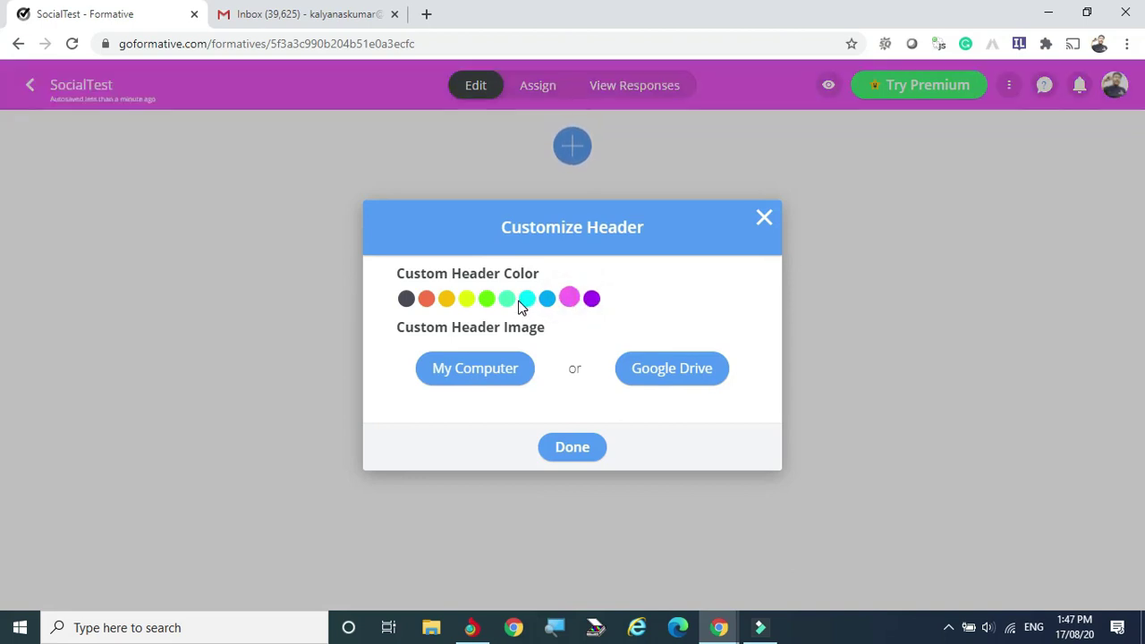
# Upload the abstract painting image from the computer's Downloads folder as the header image.
pyautogui.click(474, 370)
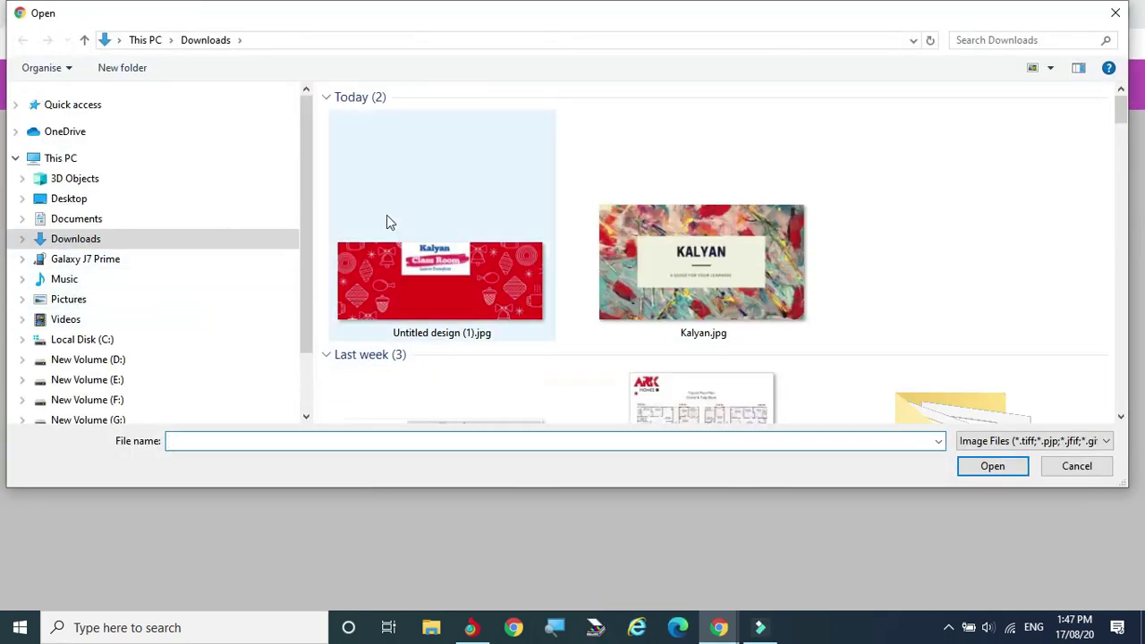
pyautogui.click(669, 229)
pyautogui.click(1008, 467)
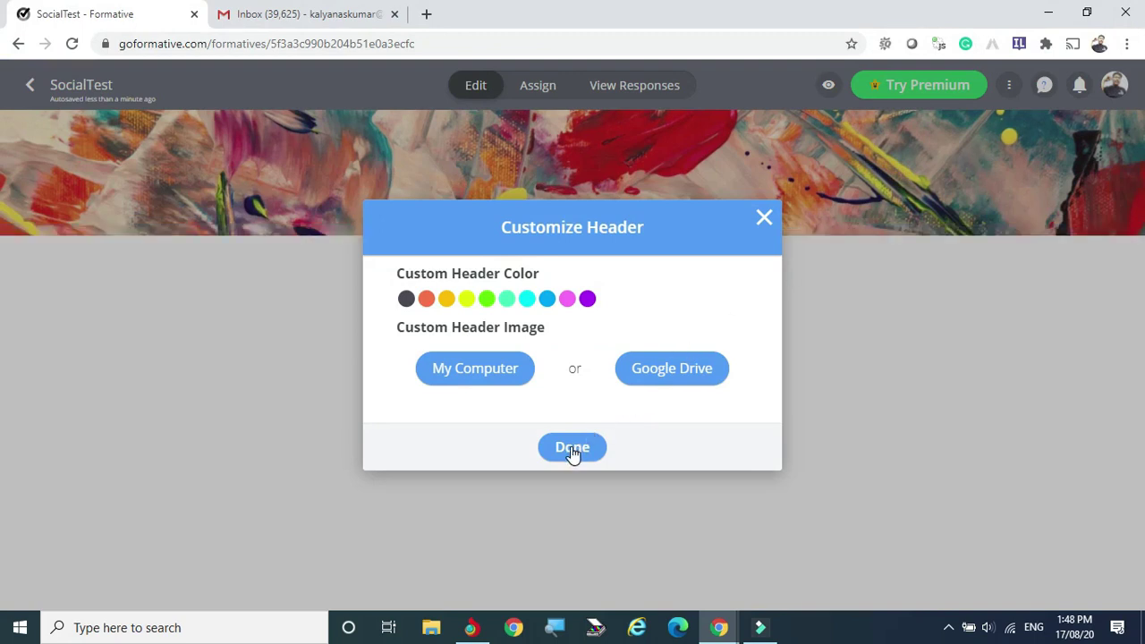
# Use Untitled design (1).jpg from the computer as the custom header image and finish the header customization.
pyautogui.click(458, 371)
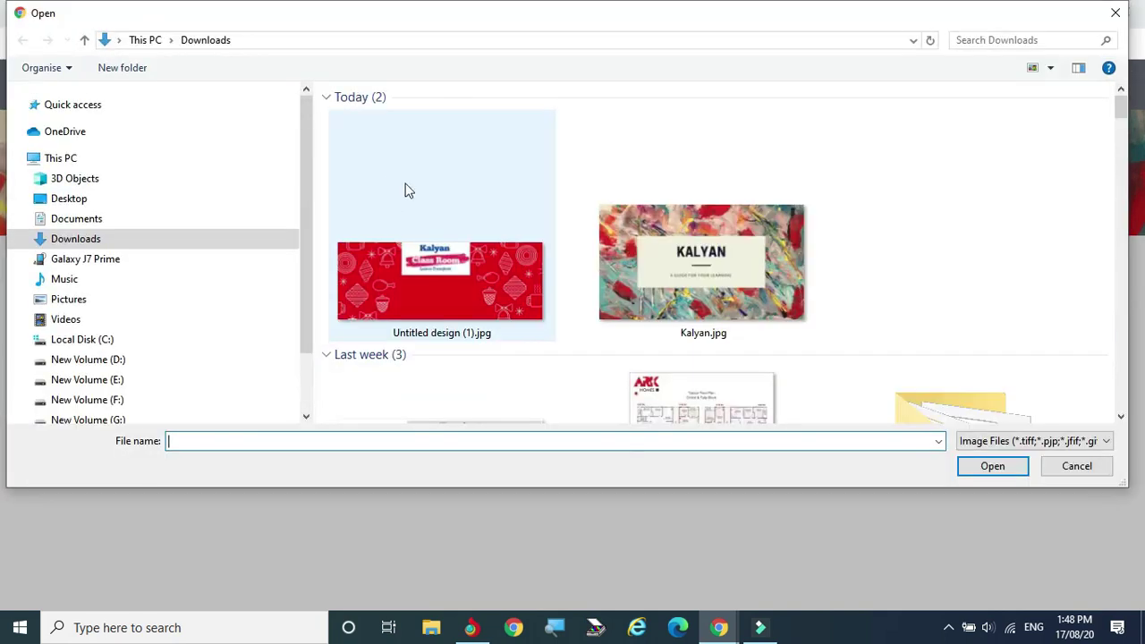
pyautogui.click(459, 281)
pyautogui.click(1005, 467)
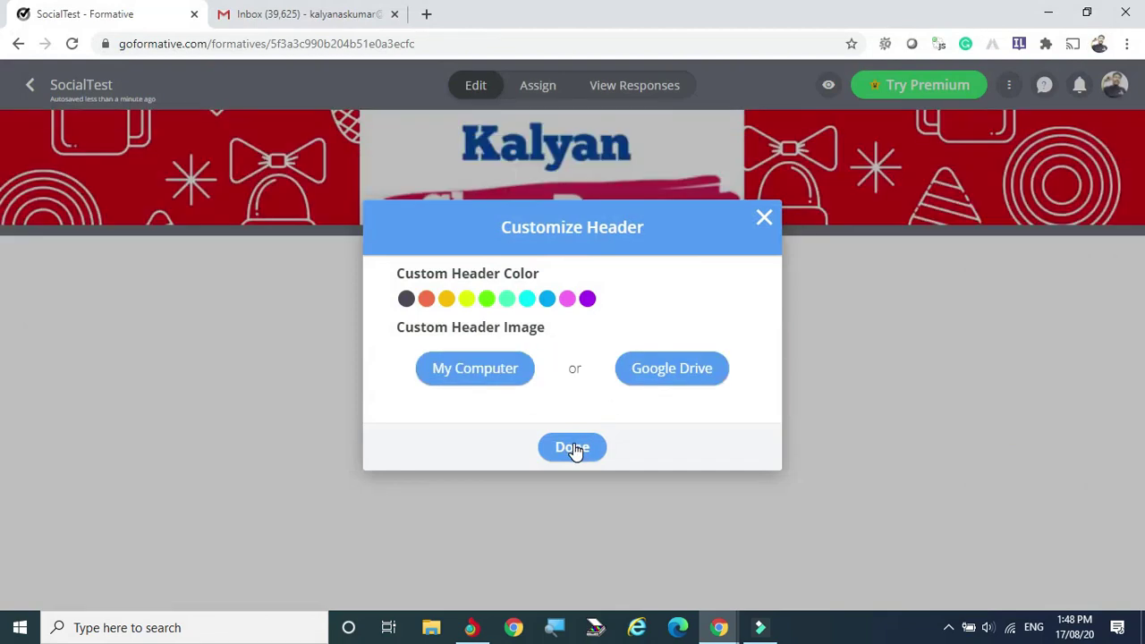
pyautogui.click(574, 448)
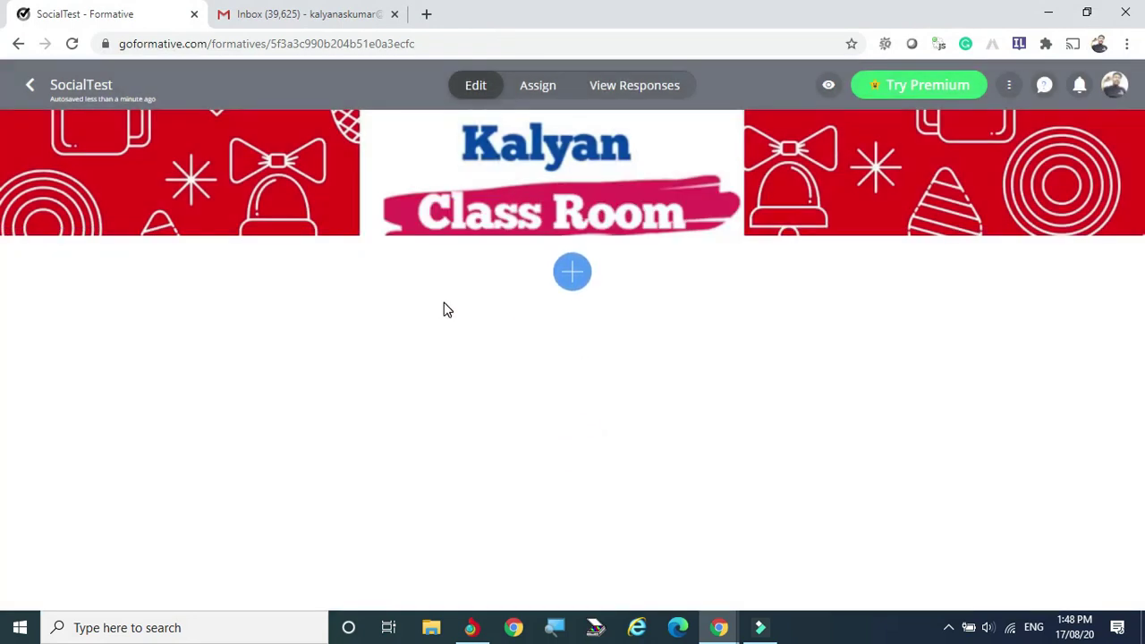
# View the sharing options for the SocialTest formative and close them.
pyautogui.click(1008, 87)
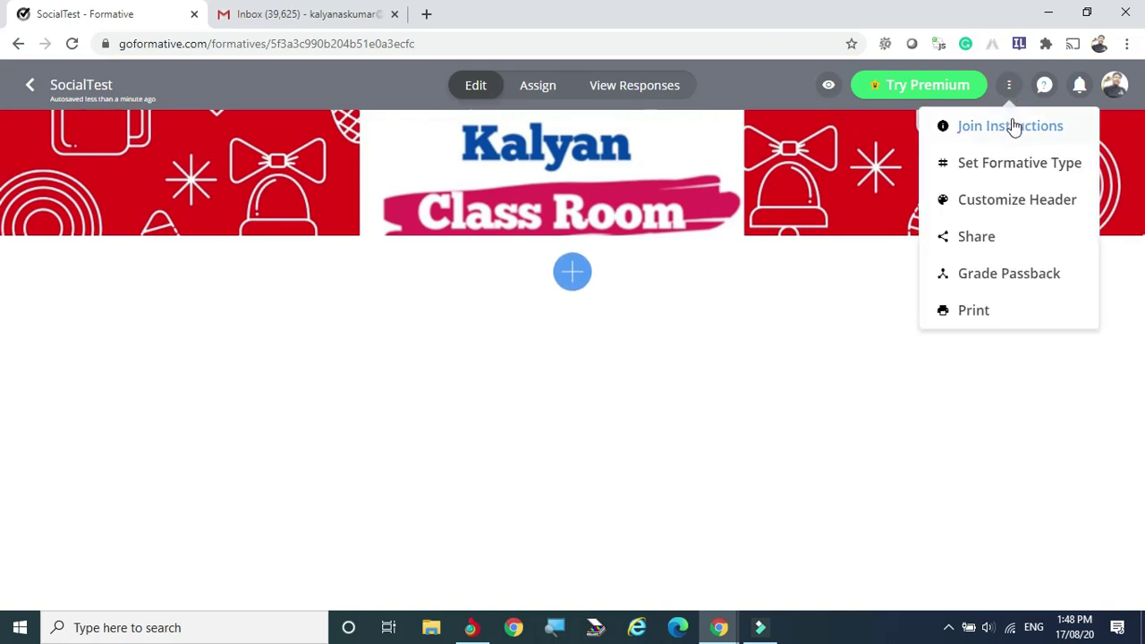
pyautogui.click(976, 238)
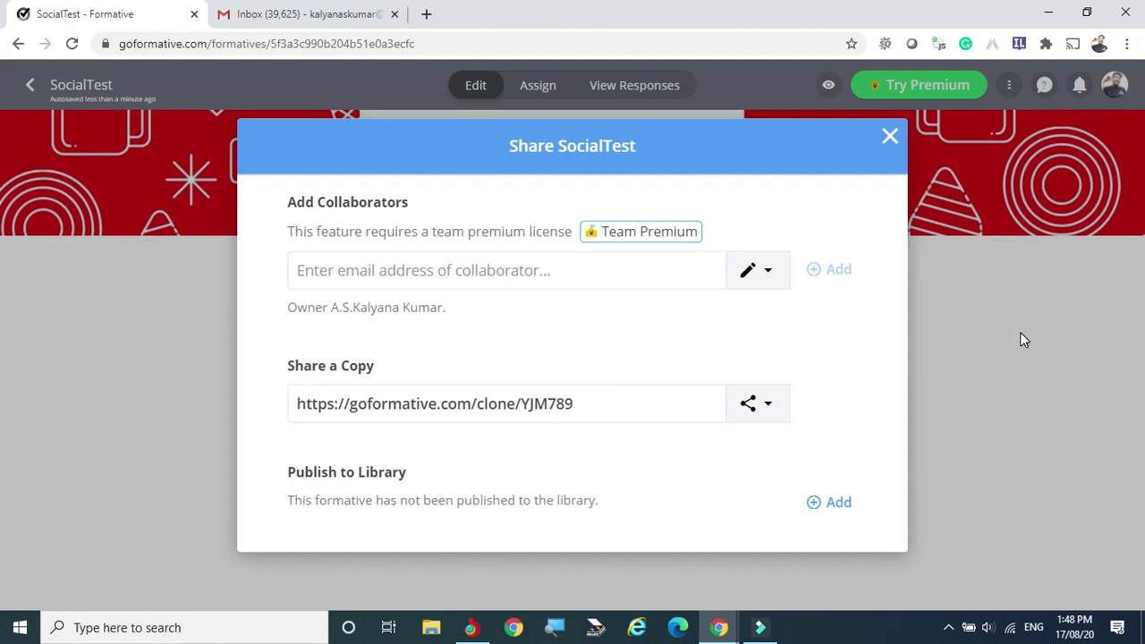
pyautogui.click(889, 137)
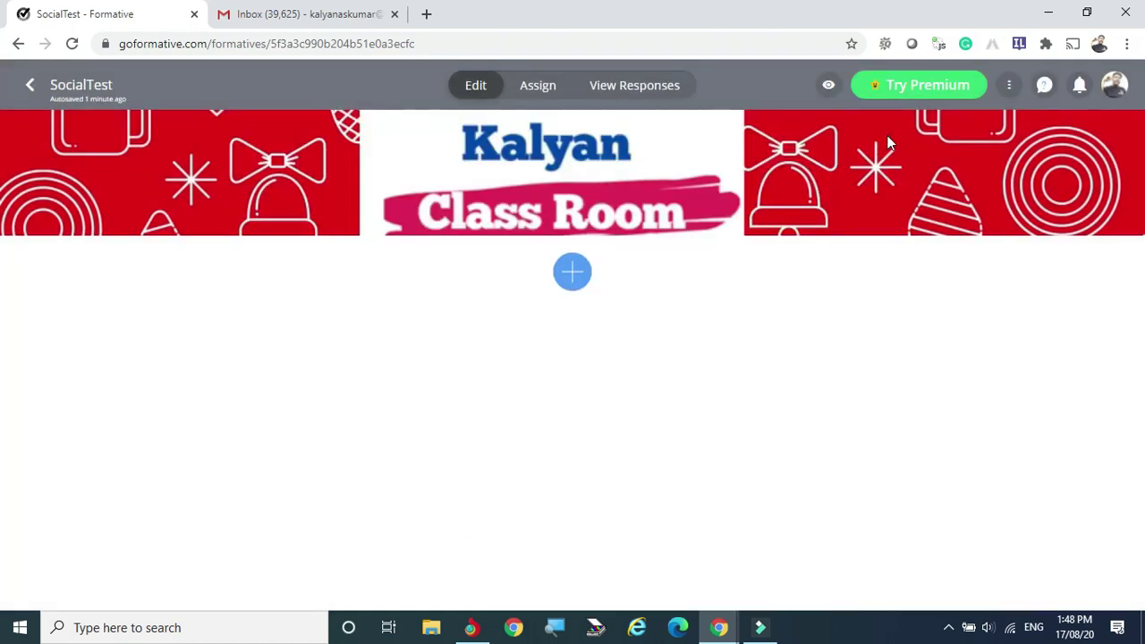
# View the Grade Passback options for Google Classroom and LTI, and close them.
pyautogui.click(1009, 86)
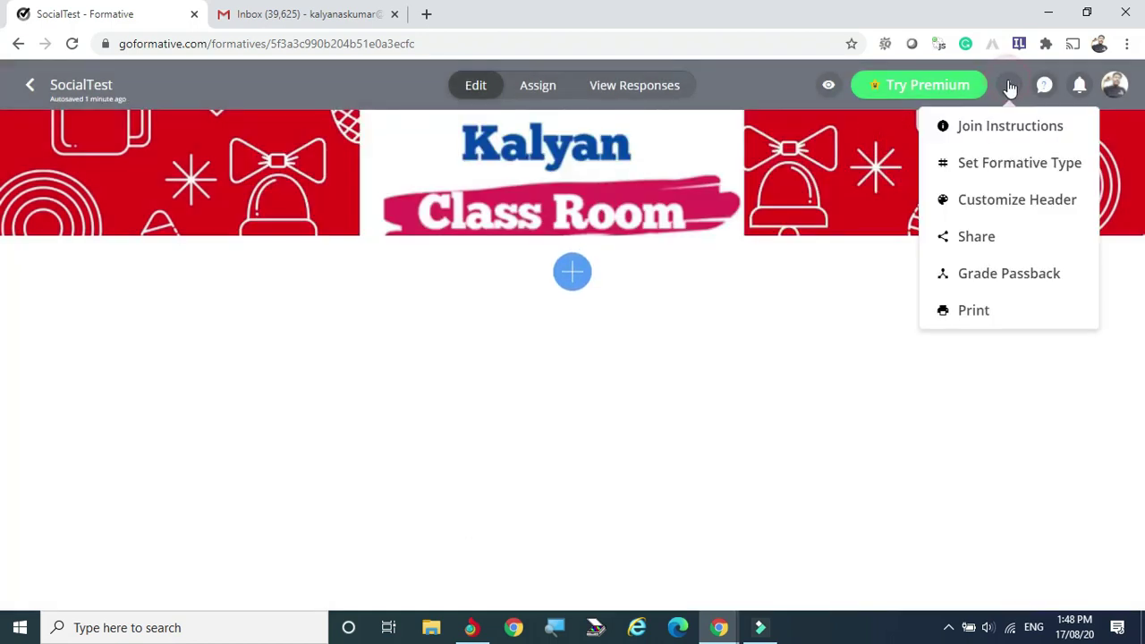
pyautogui.click(1027, 274)
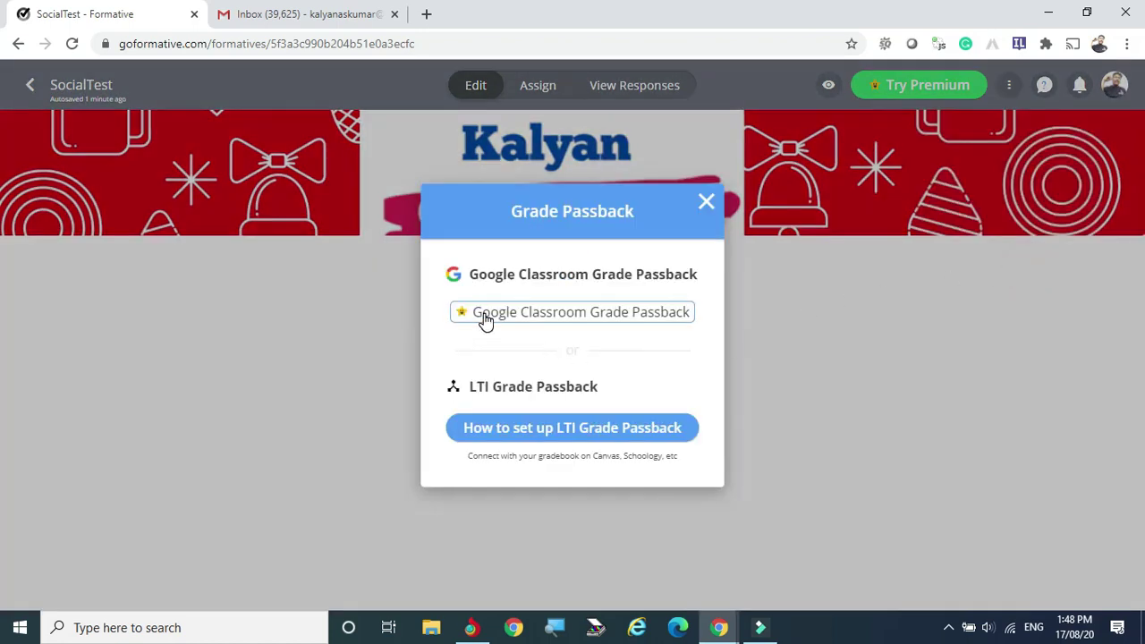
pyautogui.click(705, 200)
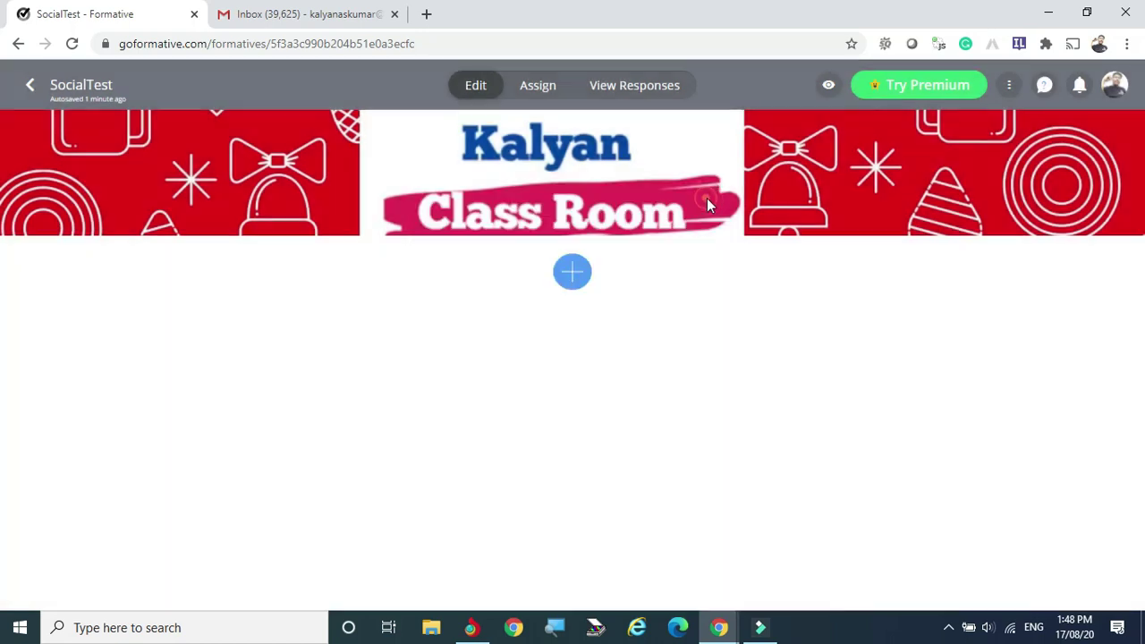
# View the print options for the formative and close them.
pyautogui.click(1009, 89)
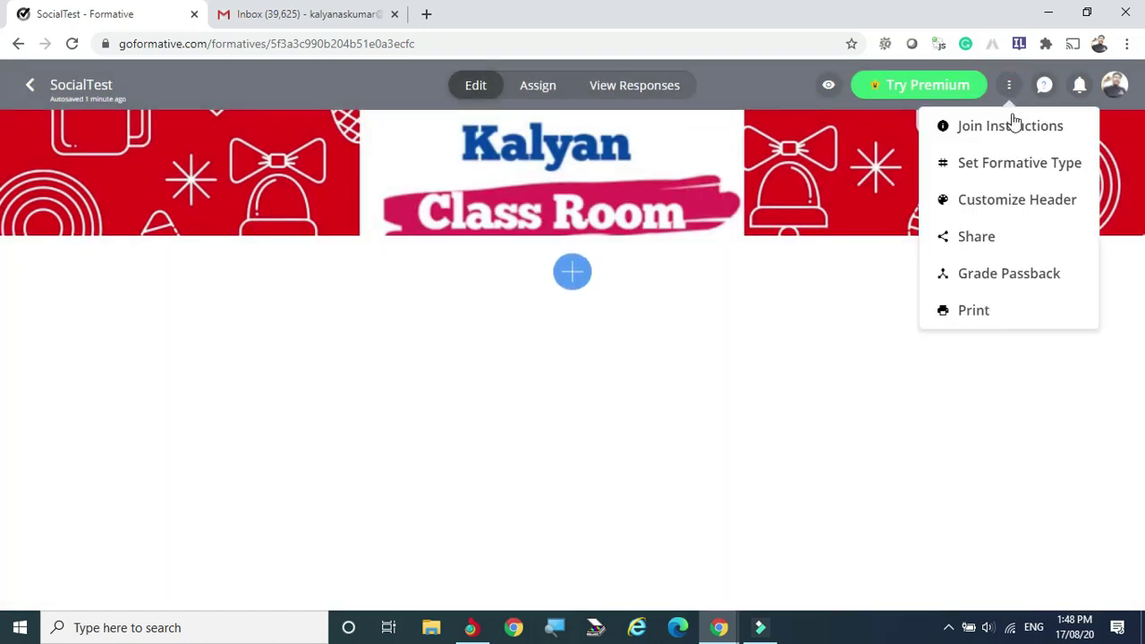
pyautogui.click(966, 313)
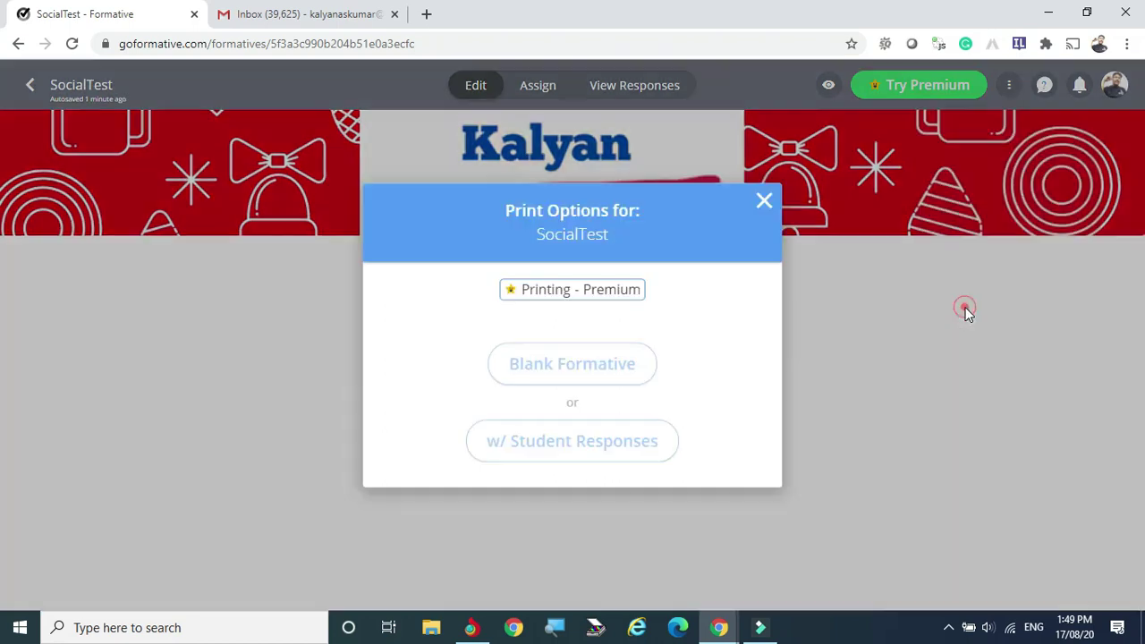
pyautogui.click(763, 200)
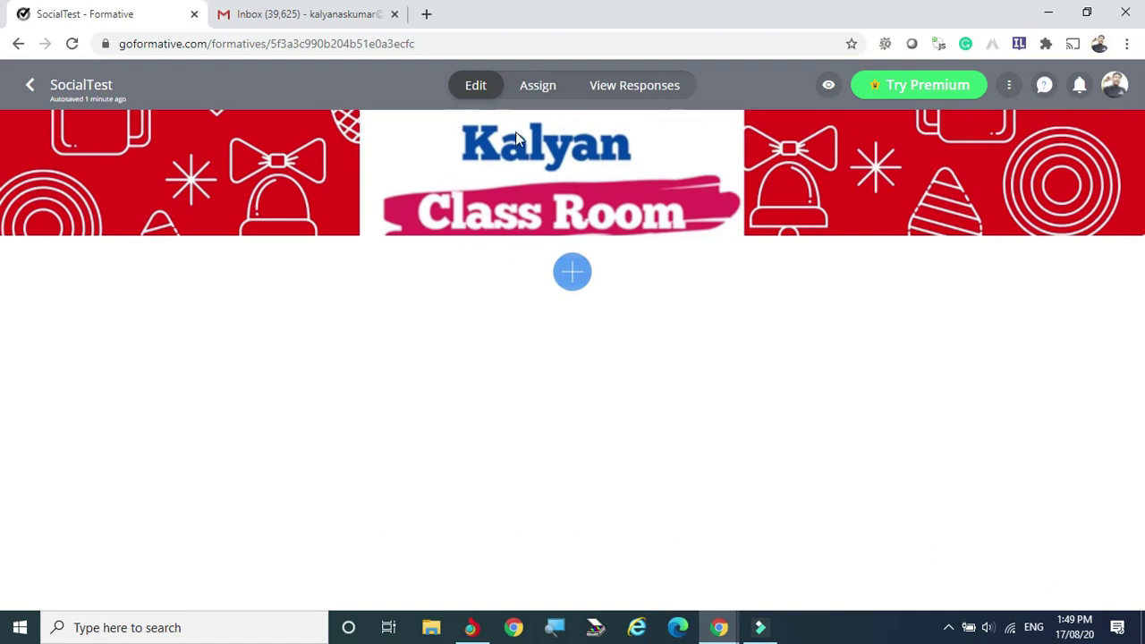
# Add an Embed content item to the formative and remove it again.
pyautogui.click(574, 276)
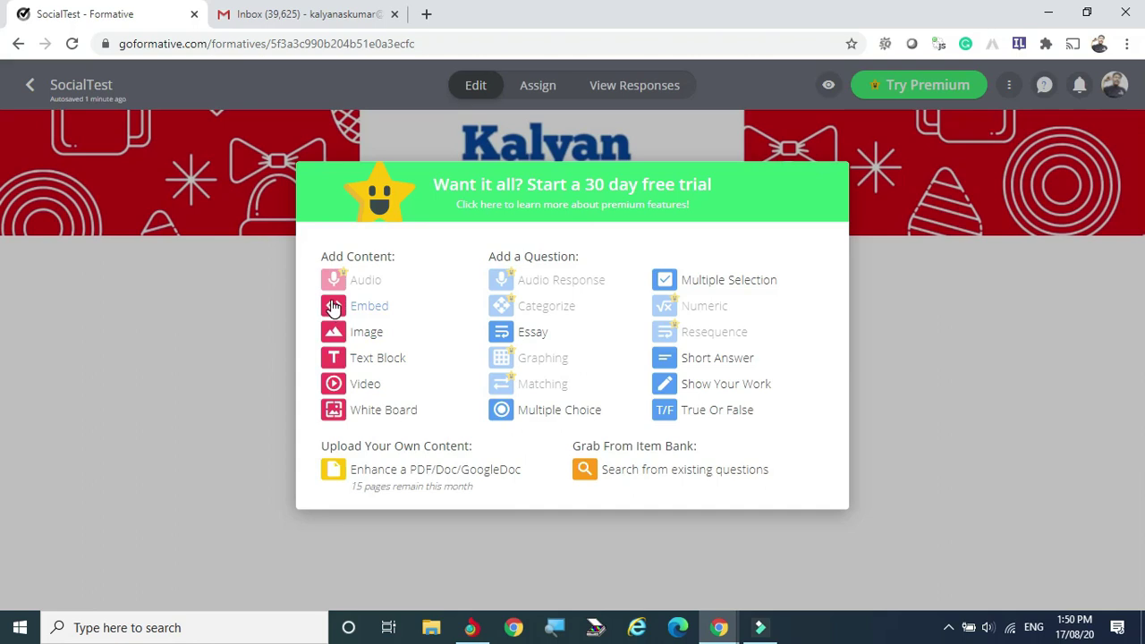
pyautogui.click(330, 304)
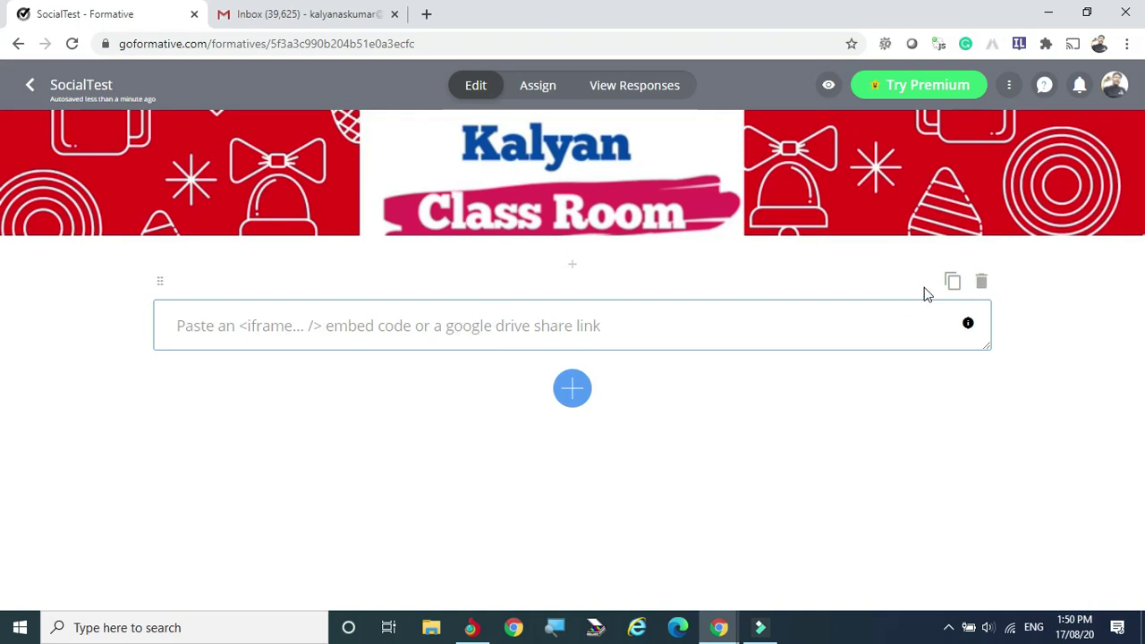
pyautogui.click(981, 282)
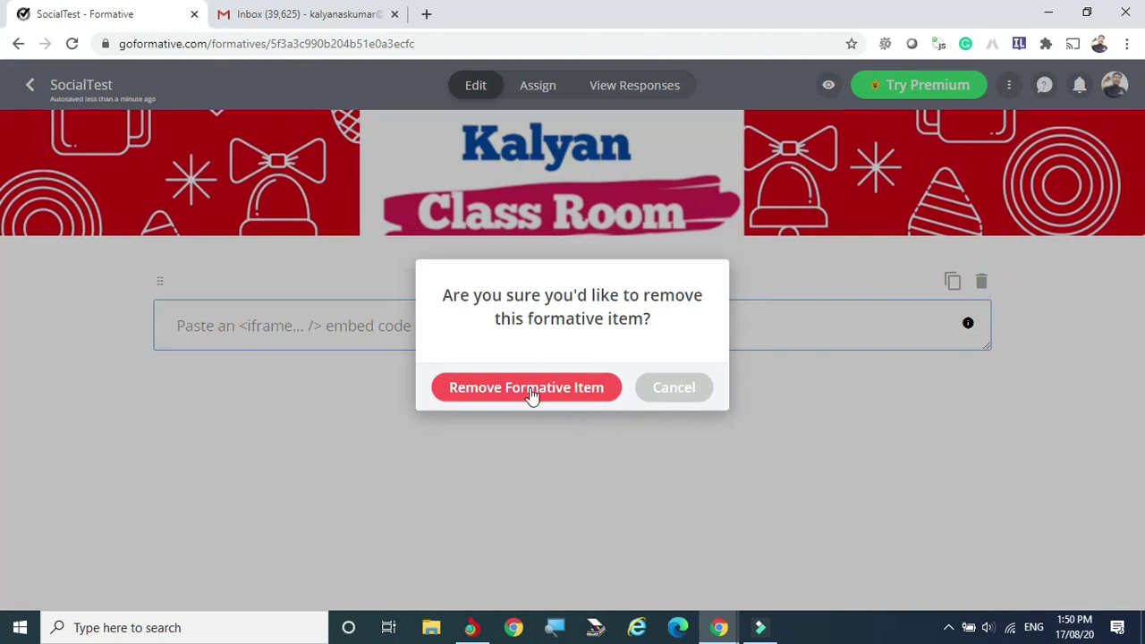
pyautogui.click(531, 388)
# Try to add an Image content item to the formative.
pyautogui.click(566, 274)
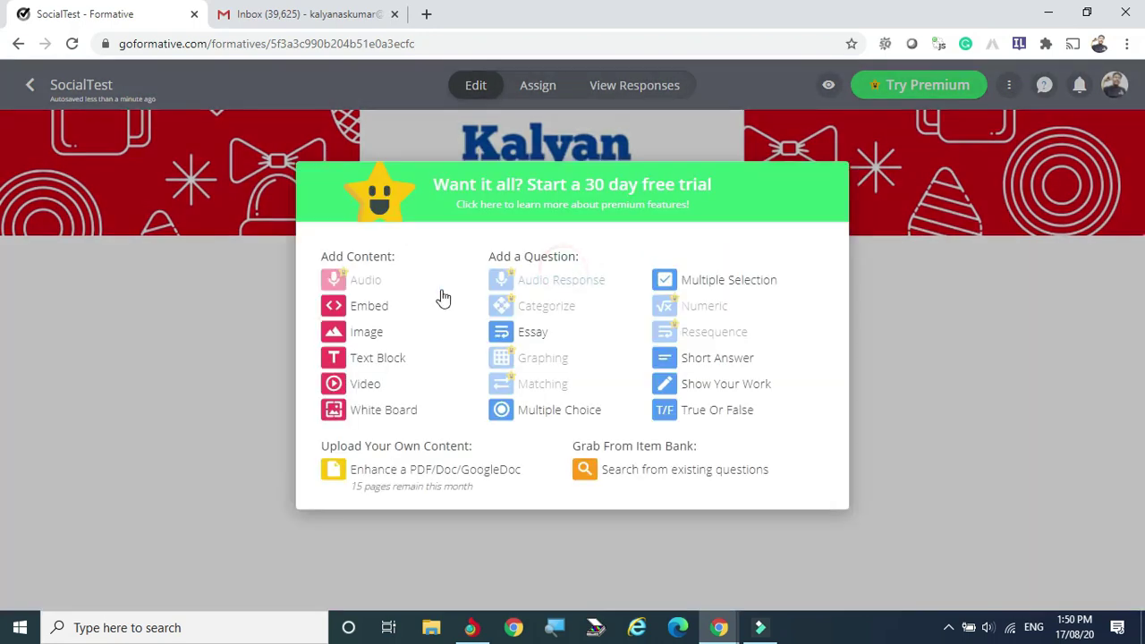
pyautogui.click(332, 331)
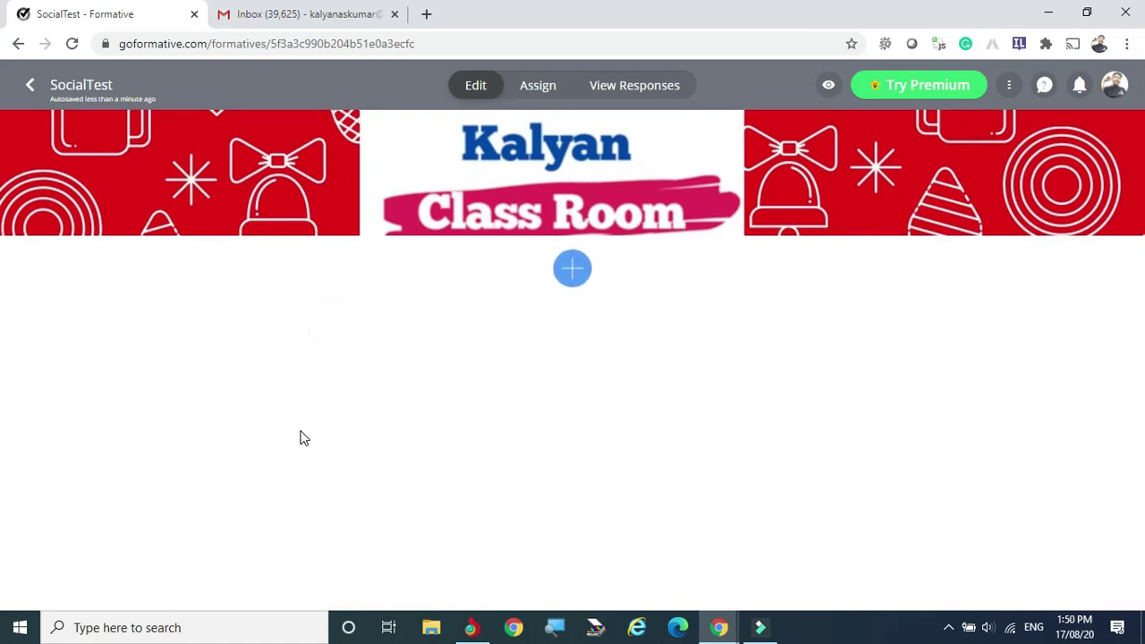
pyautogui.click(576, 279)
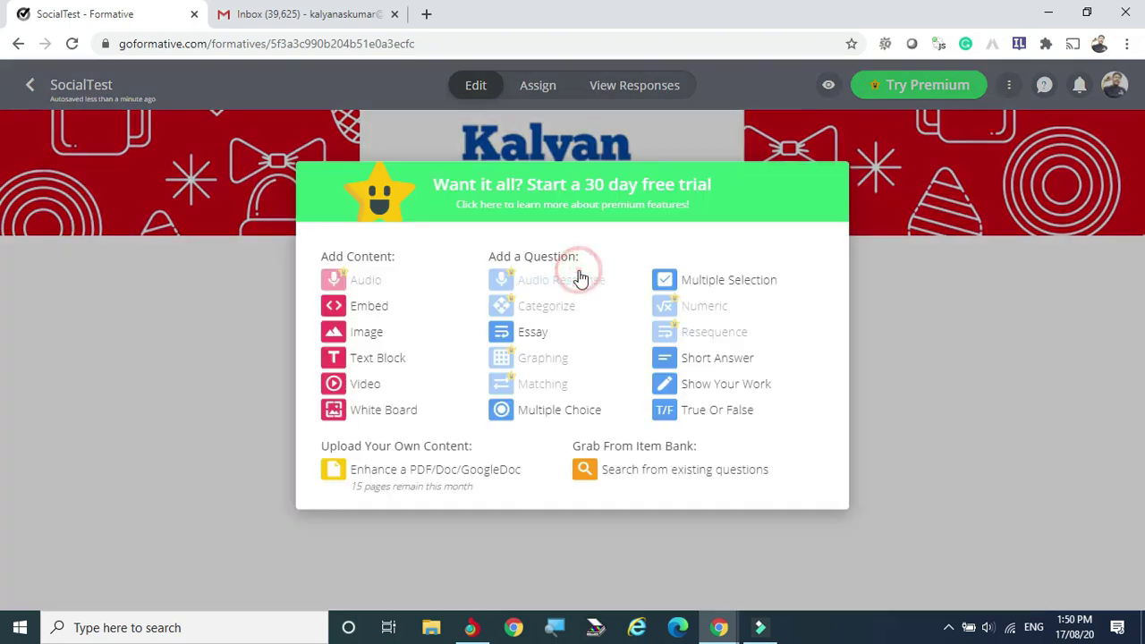
pyautogui.click(329, 335)
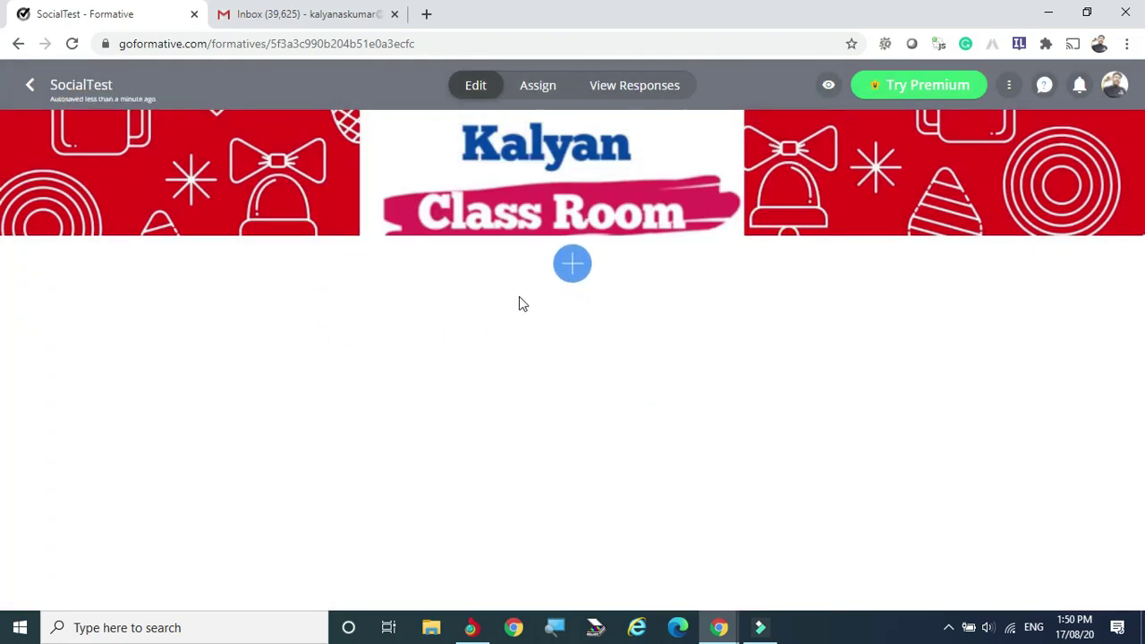
pyautogui.click(575, 273)
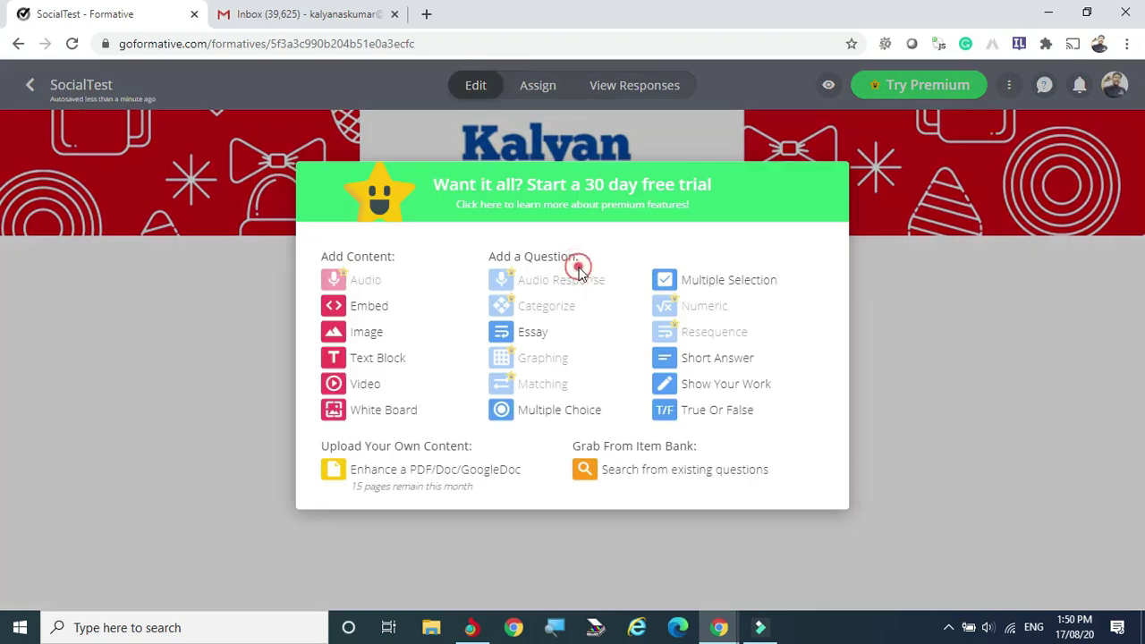
pyautogui.click(331, 332)
pyautogui.rightClick(256, 380)
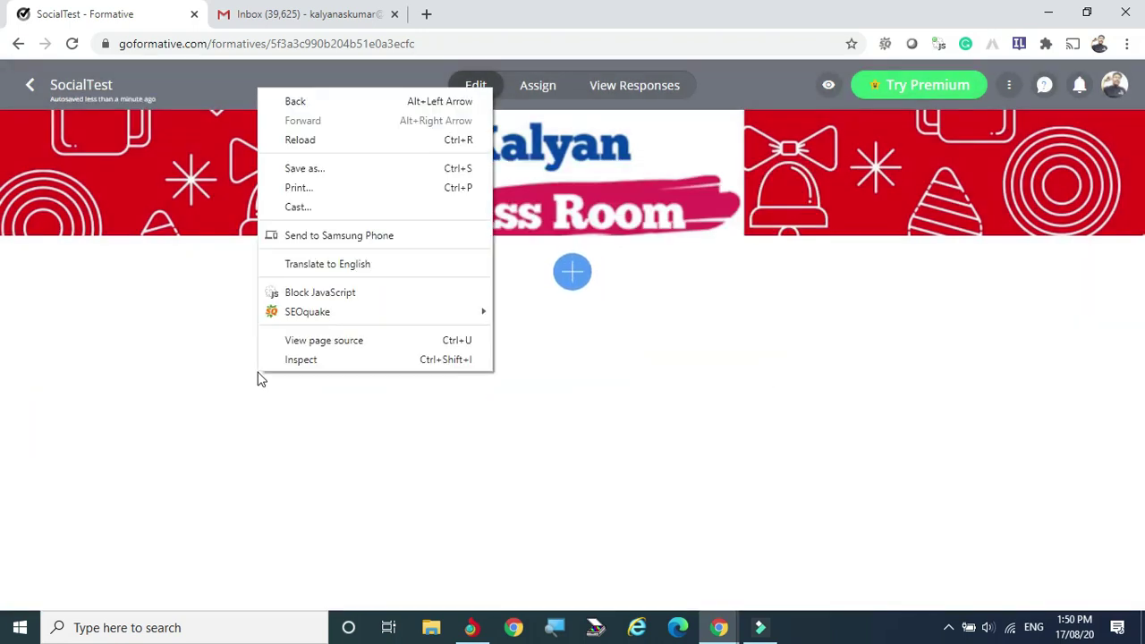
pyautogui.click(158, 358)
pyautogui.click(445, 359)
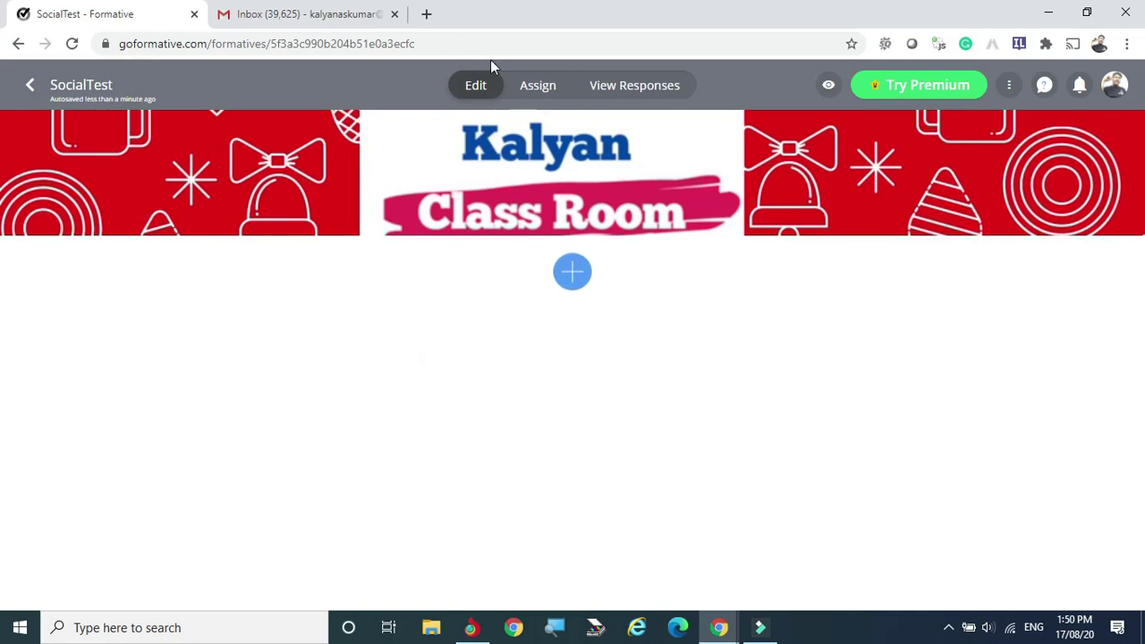
# Add an Image content item and upload the "A Guide for Your Learning" picture from the computer's Downloads folder.
pyautogui.click(573, 273)
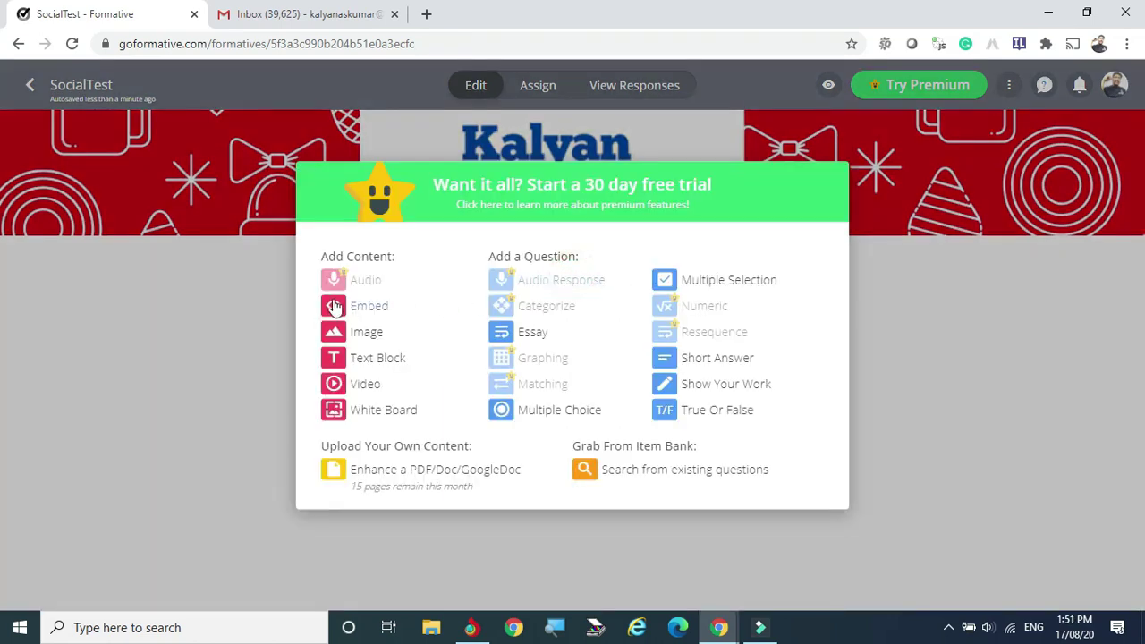
pyautogui.click(330, 336)
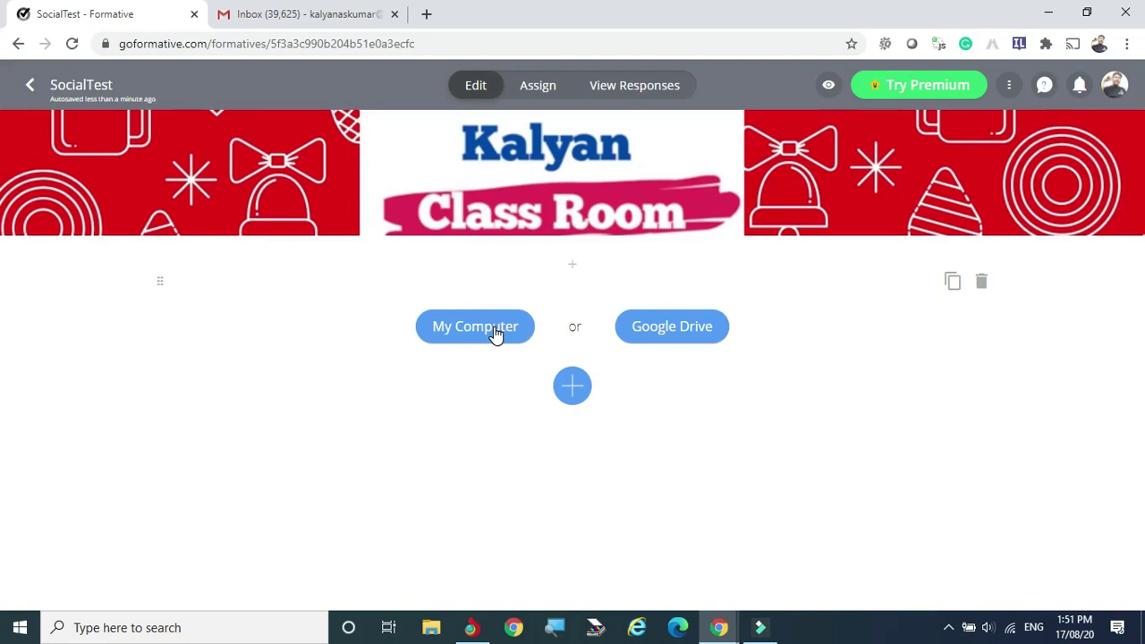
pyautogui.click(494, 333)
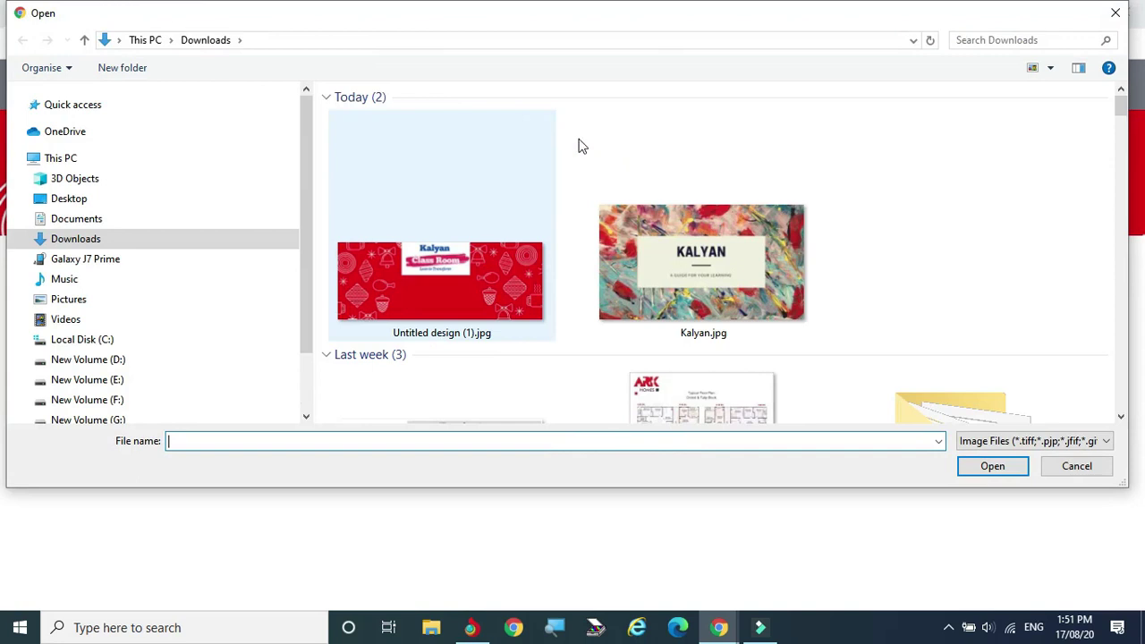
pyautogui.click(790, 230)
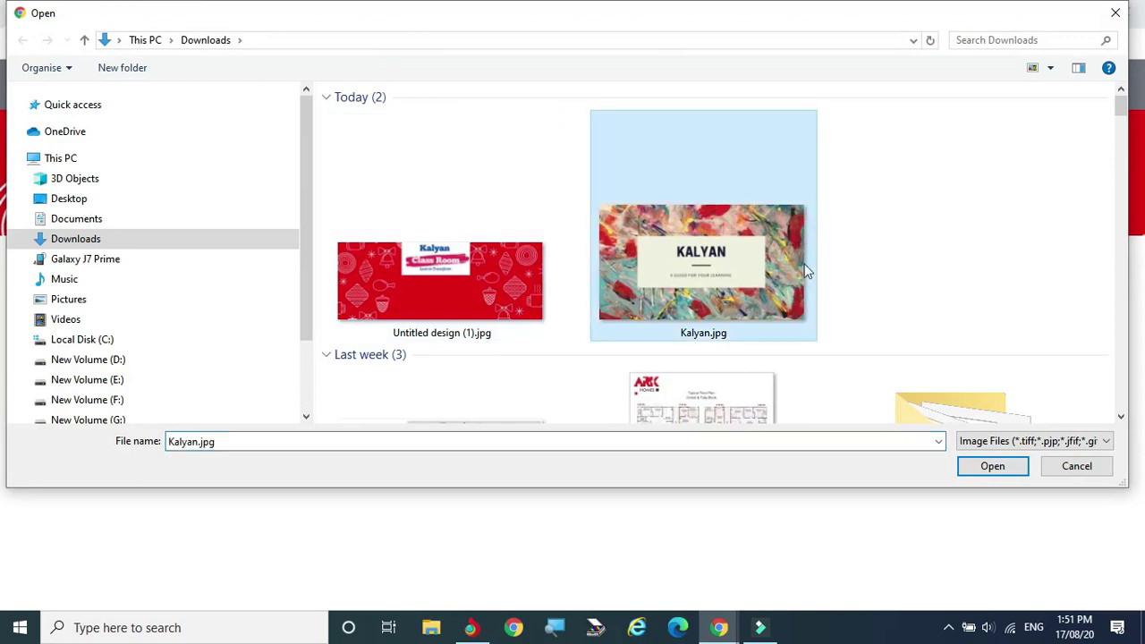
pyautogui.click(1005, 468)
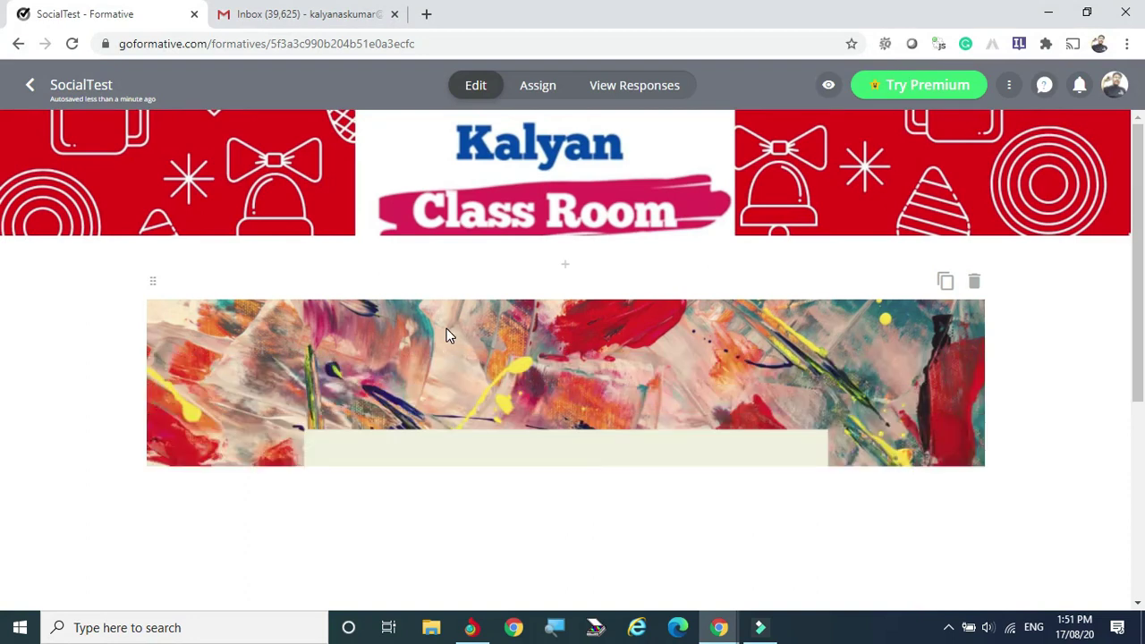
pyautogui.scroll(-1, 446, 328)
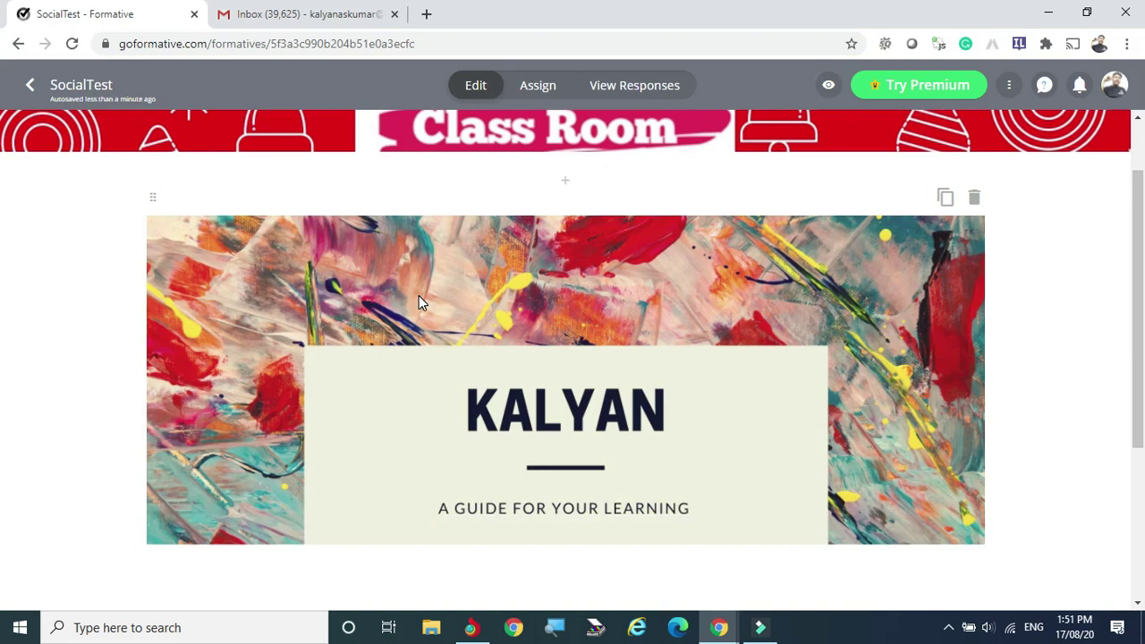
pyautogui.scroll(-2, 418, 295)
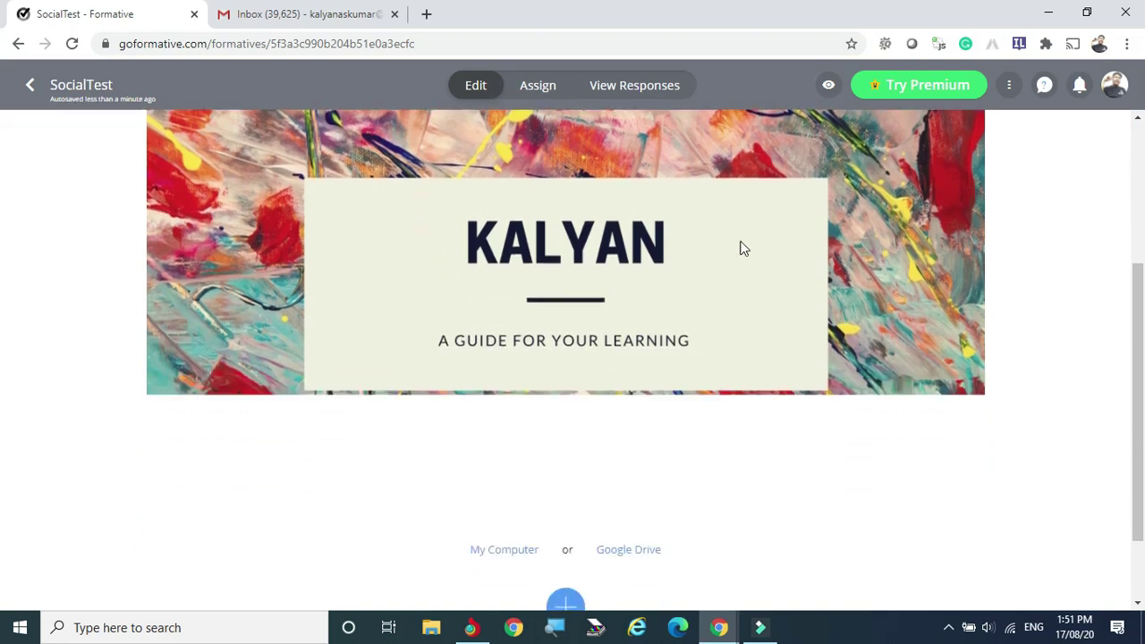
pyautogui.scroll(-1, 612, 344)
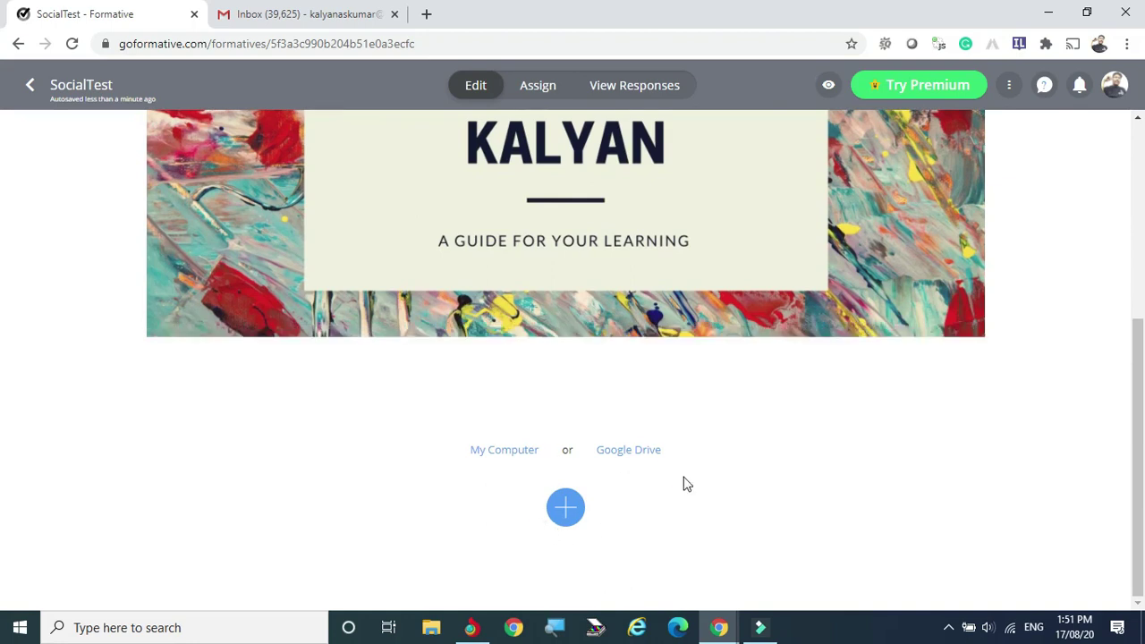
# Replace the item's picture with the Statistics, Artificial Intelligence and Computer Science Venn diagram from the computer.
pyautogui.click(504, 452)
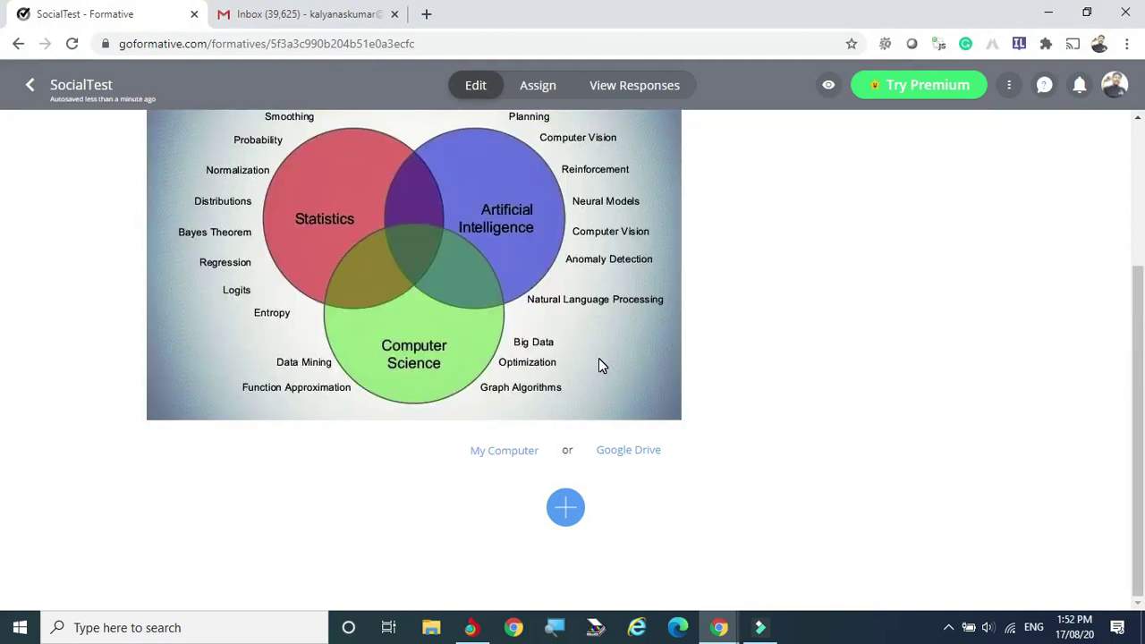
pyautogui.scroll(3, 2, 427)
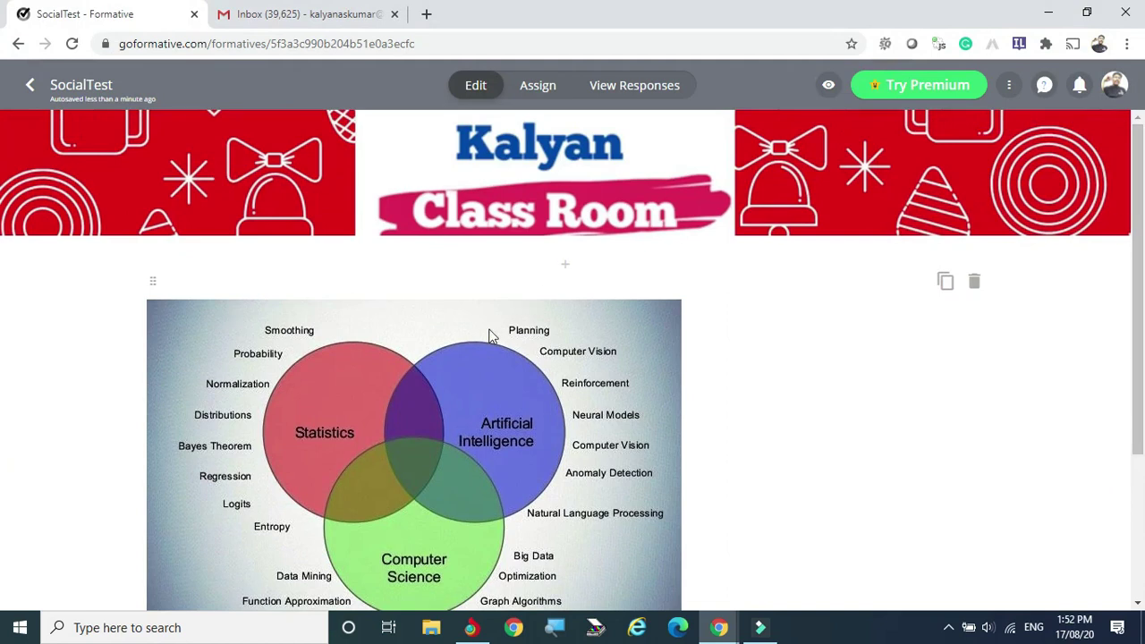
pyautogui.scroll(-3, 489, 335)
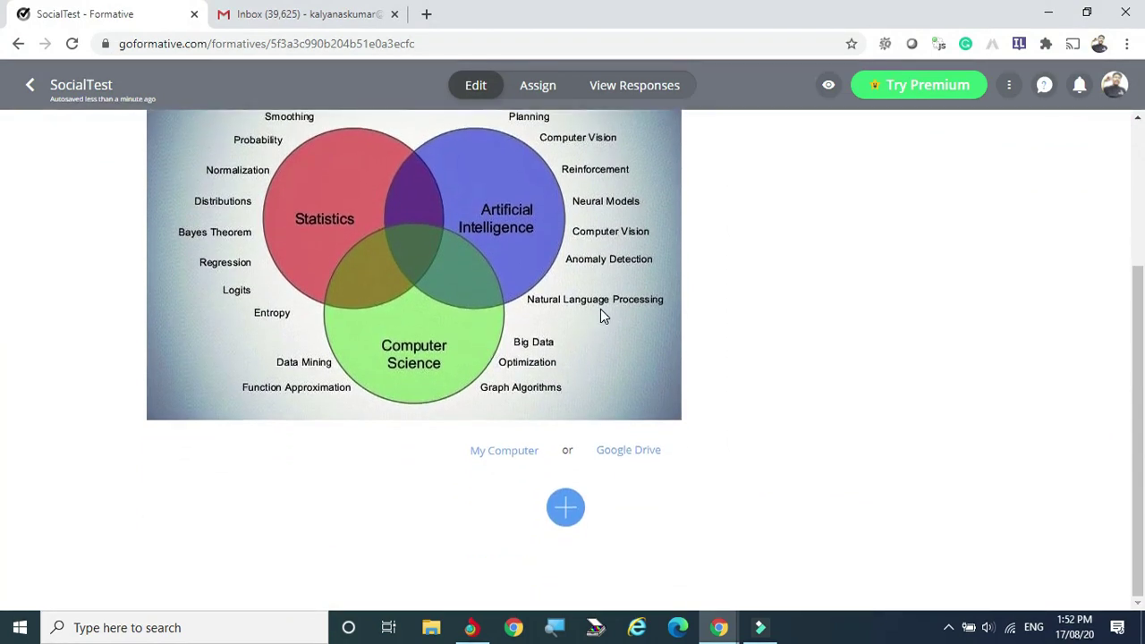
pyautogui.scroll(1, 567, 296)
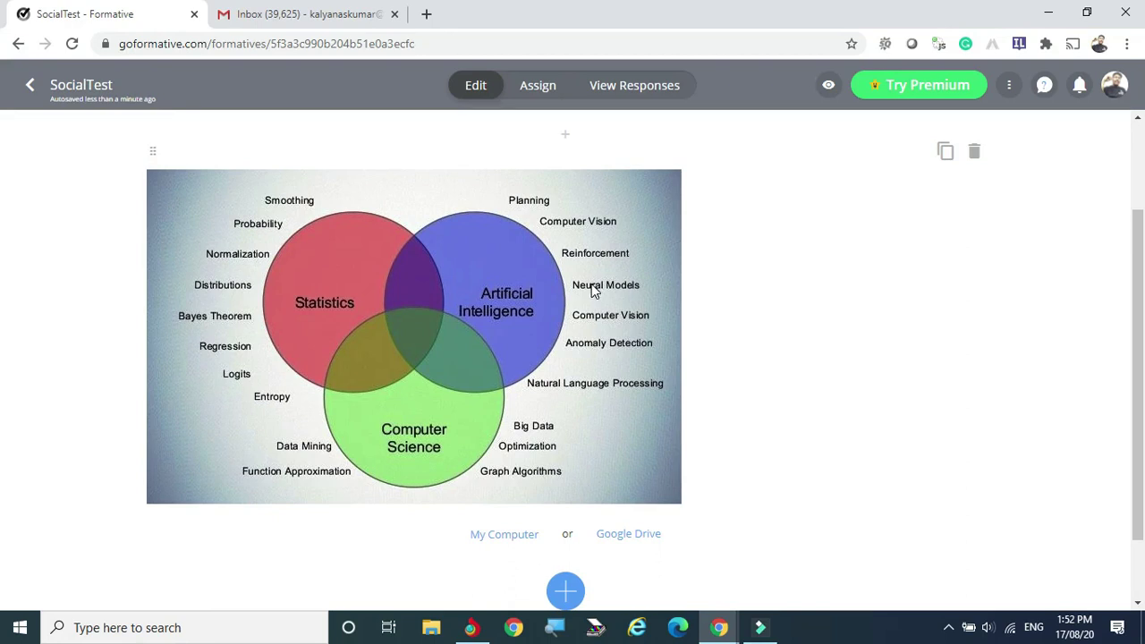
pyautogui.scroll(-1, 591, 289)
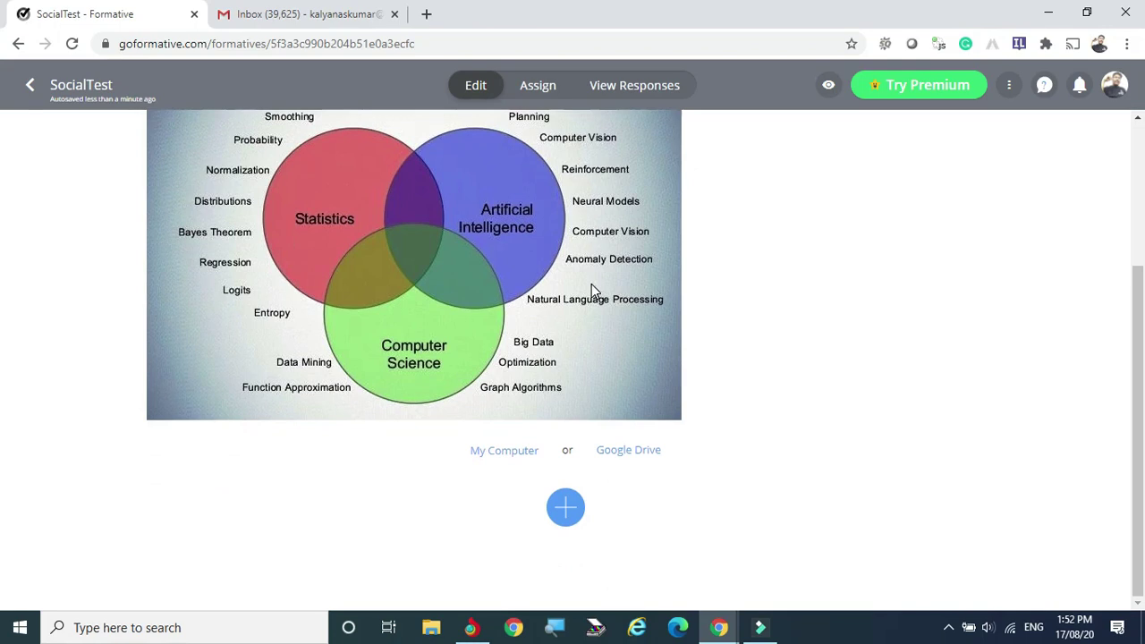
# Add a Text Block below the image reading "Understand the above image and answer the following questions.".
pyautogui.click(560, 507)
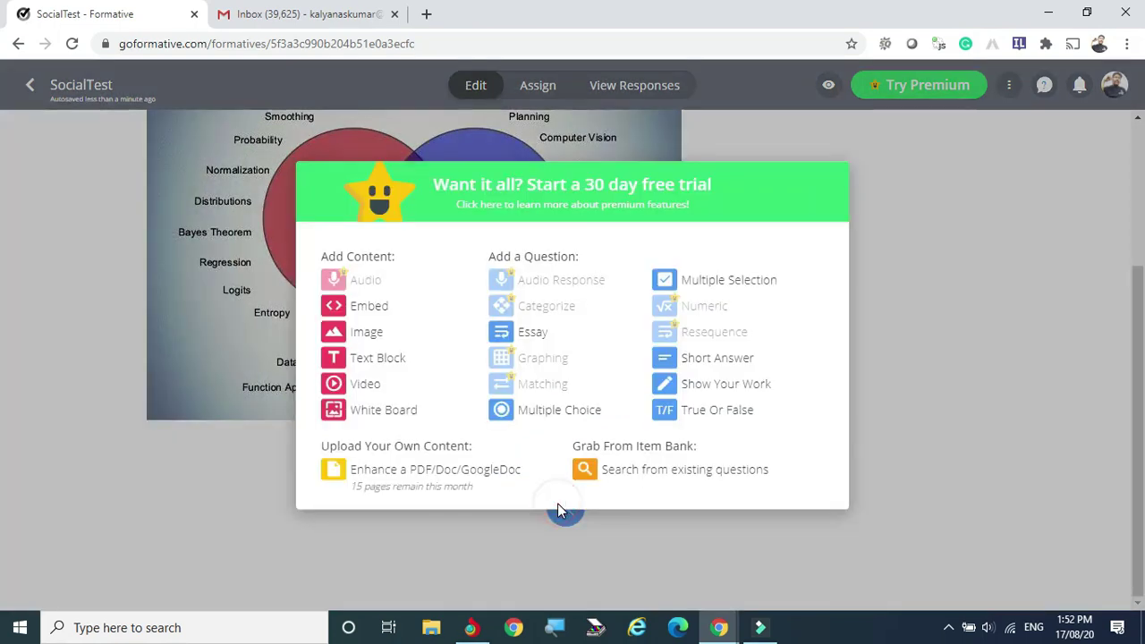
pyautogui.click(334, 358)
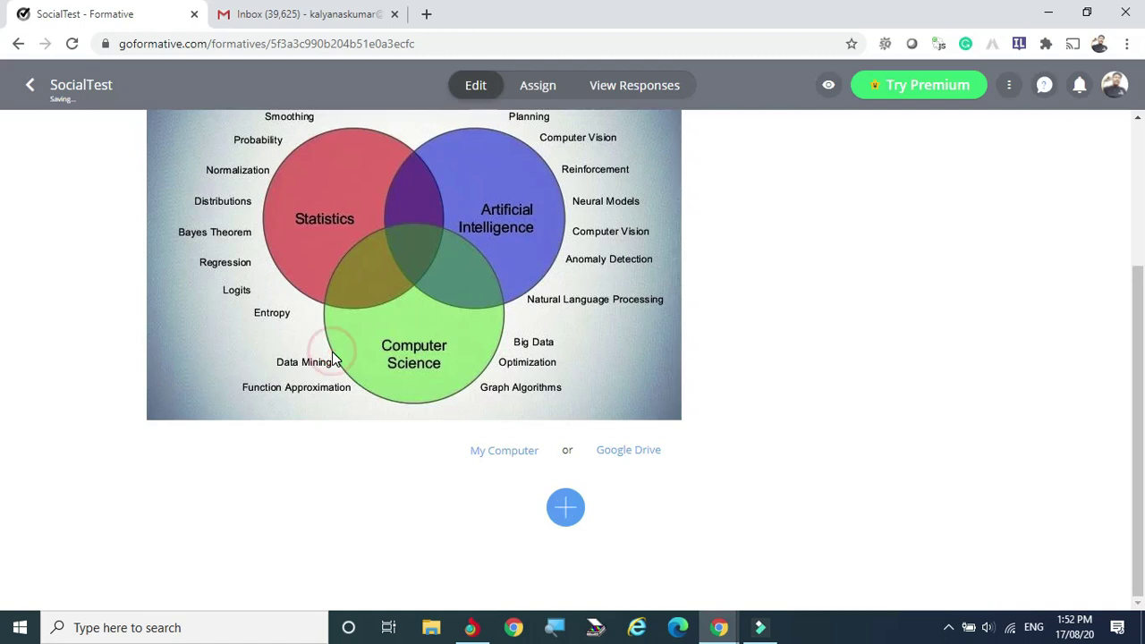
pyautogui.click(276, 452)
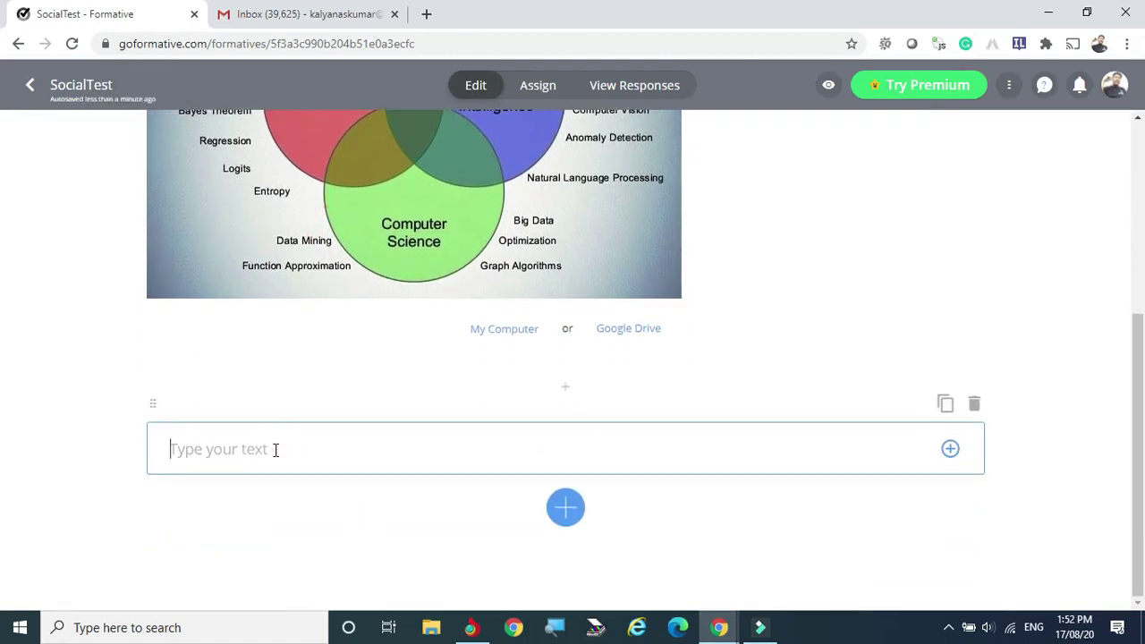
pyautogui.write('Understand the above image and answer the following questions.')
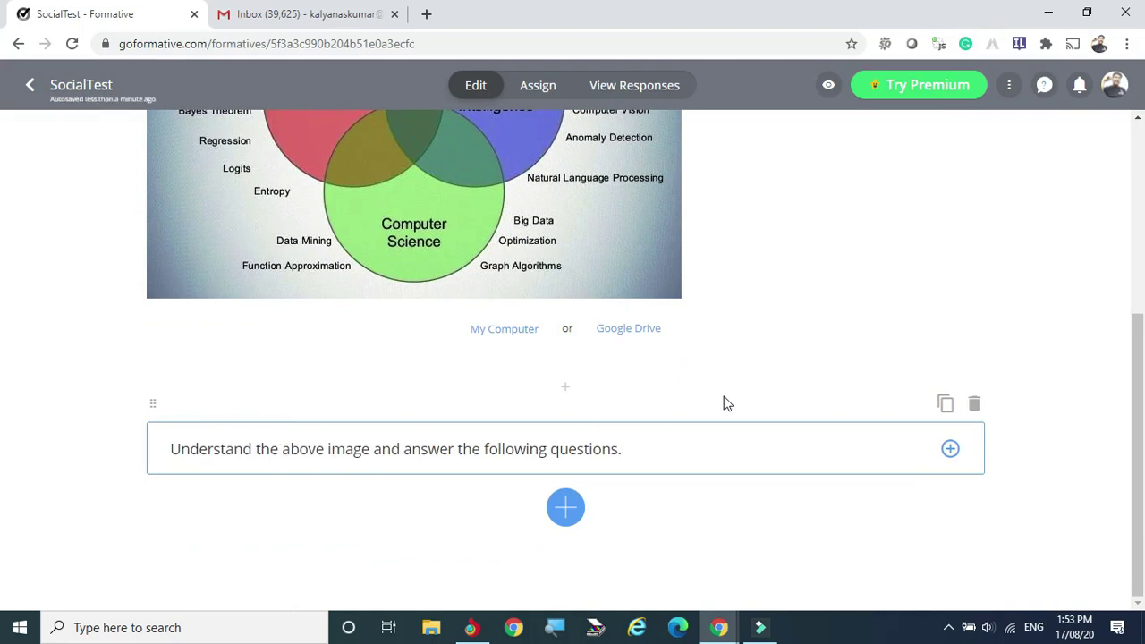
# Add a Video content item below the text block and copy the link of Indeed's Top Resume Skills video from YouTube.
pyautogui.click(560, 507)
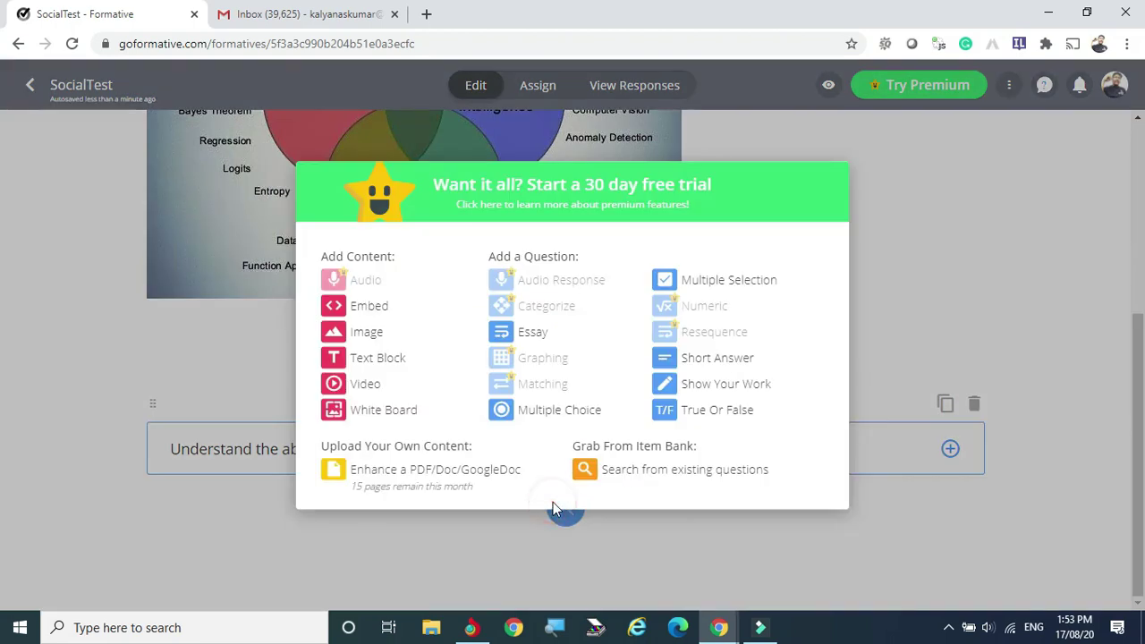
pyautogui.click(332, 377)
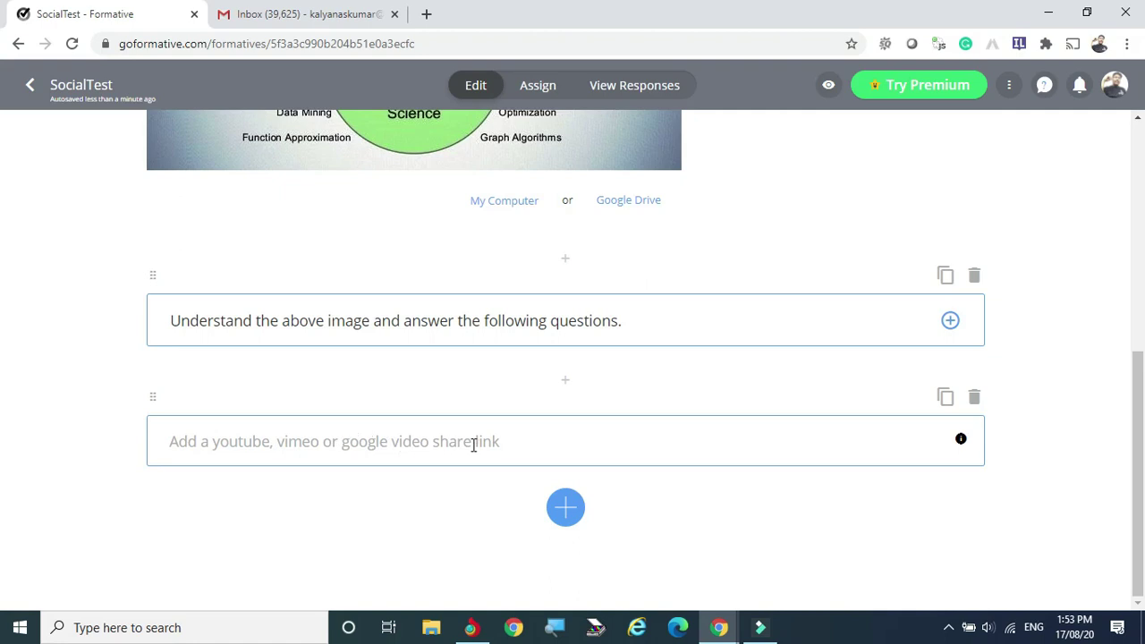
pyautogui.click(474, 629)
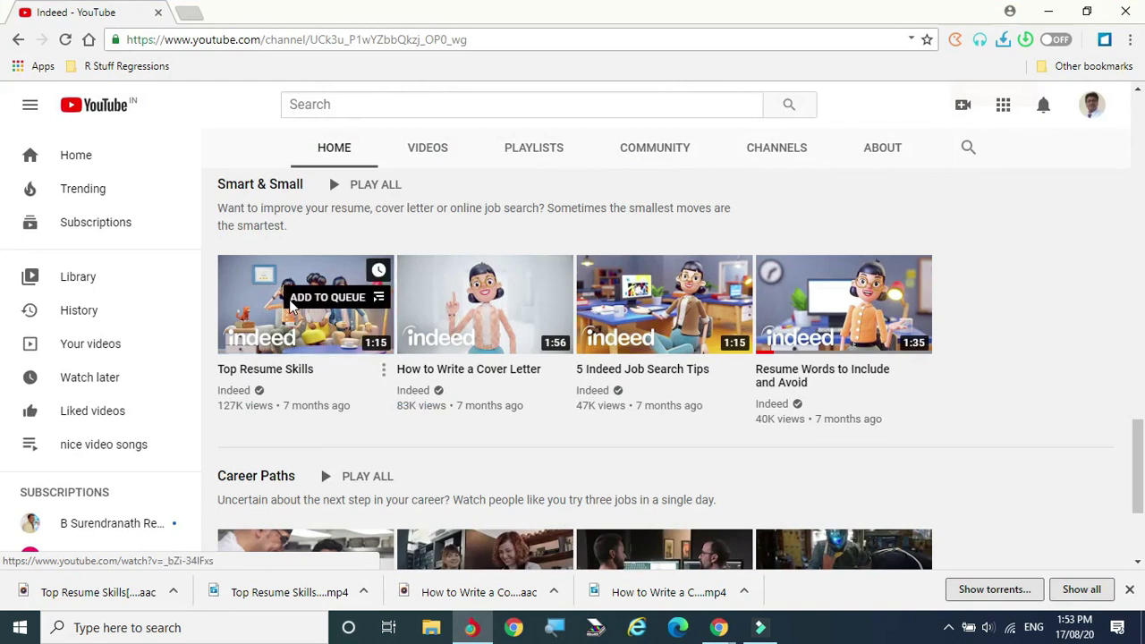
pyautogui.rightClick(288, 300)
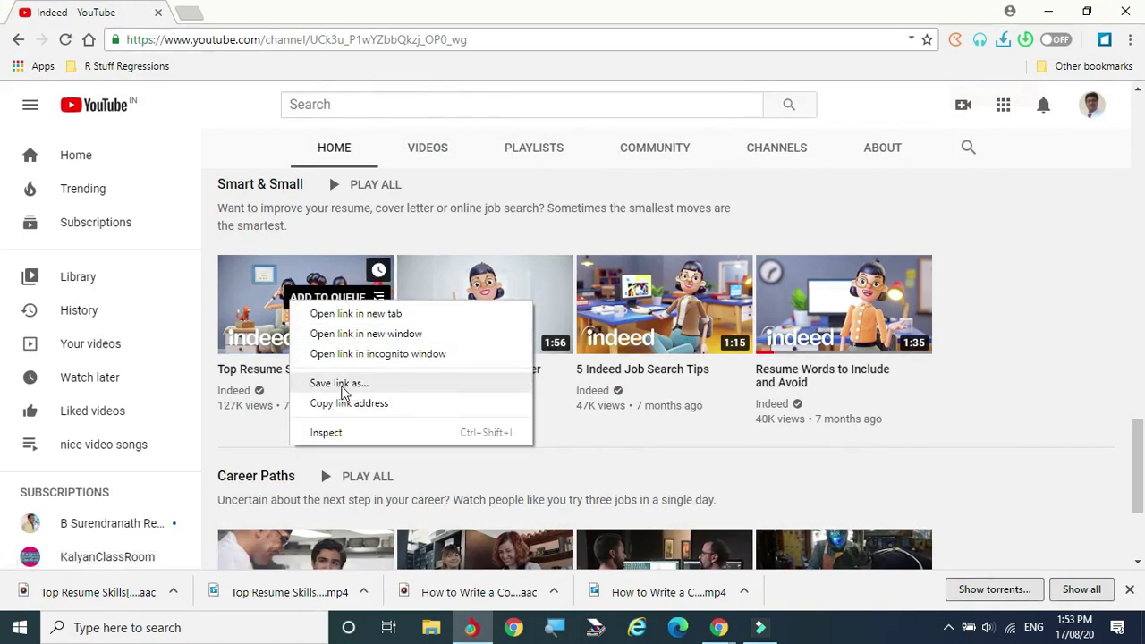
pyautogui.click(344, 403)
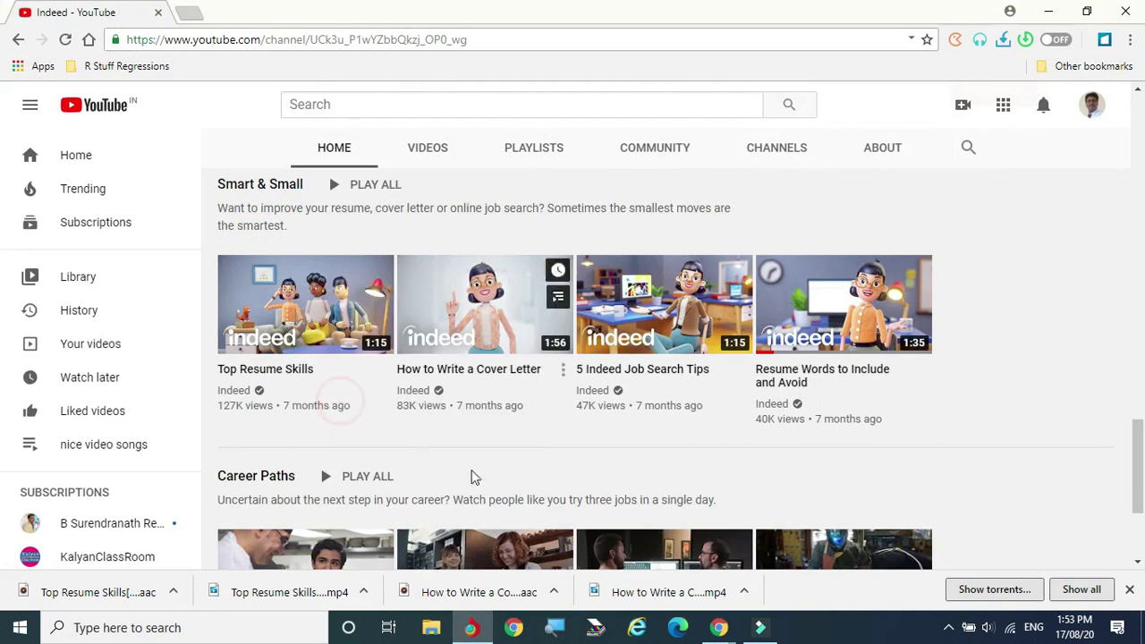
# Return to the SocialTest formative, paste the copied YouTube link into the Video item and update it to embed the video.
pyautogui.moveTo(719, 627)
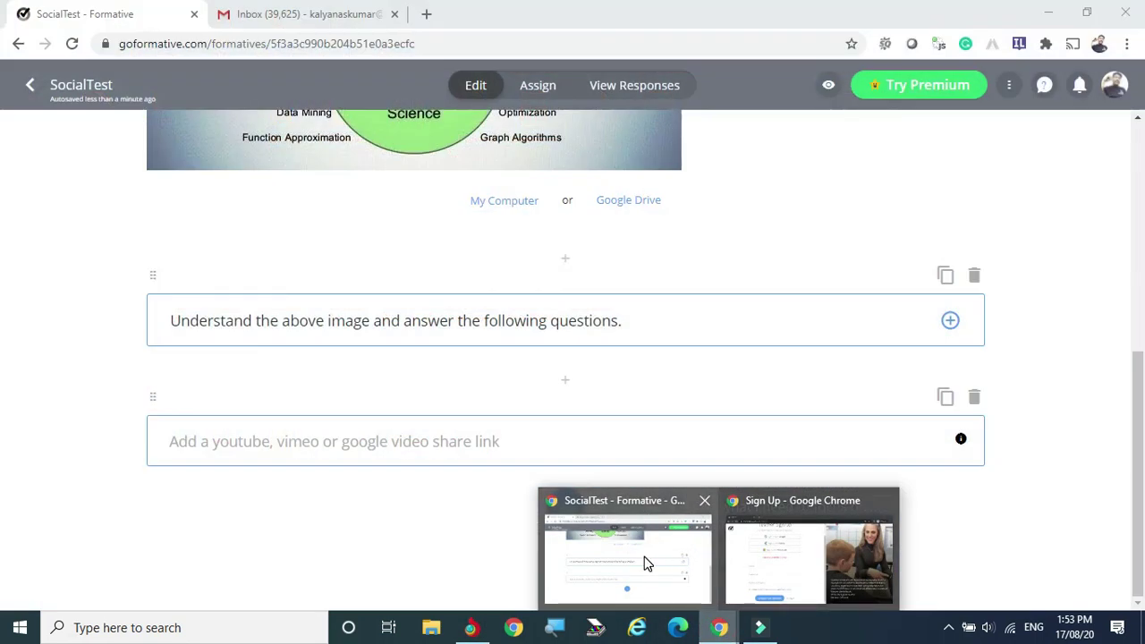
pyautogui.click(647, 562)
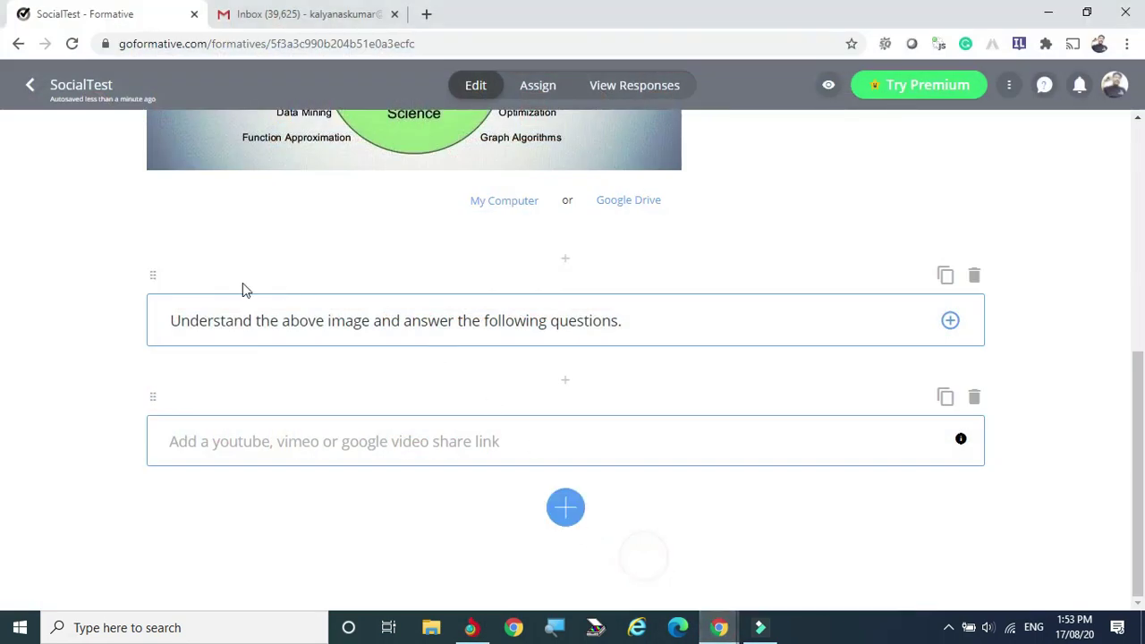
pyautogui.click(264, 442)
pyautogui.hotkey('ctrl', 'v')
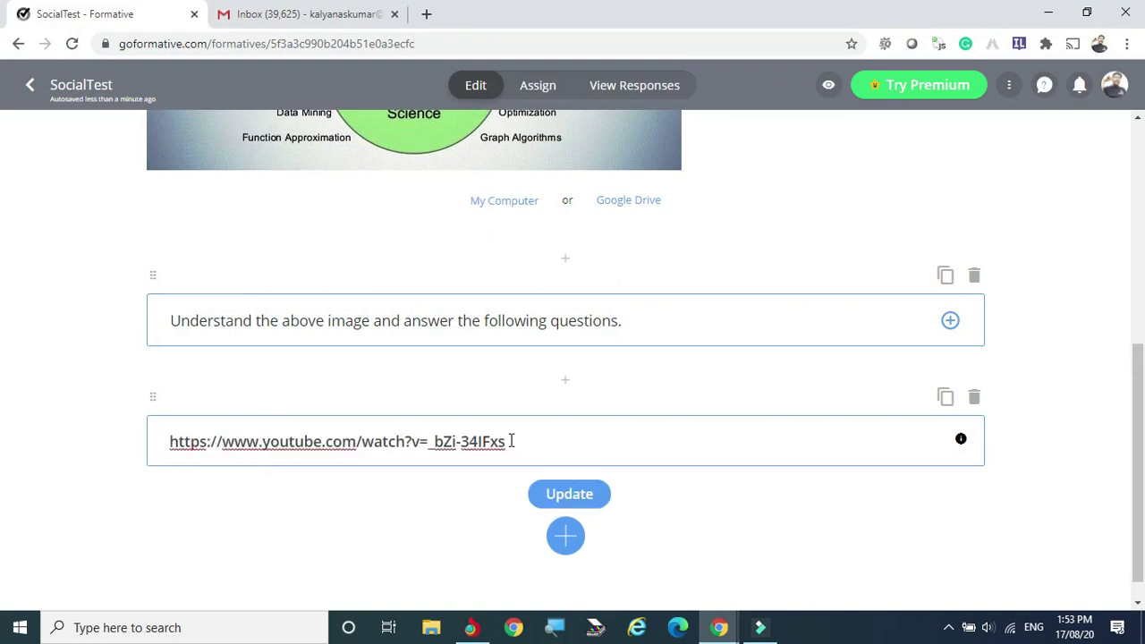
pyautogui.click(577, 494)
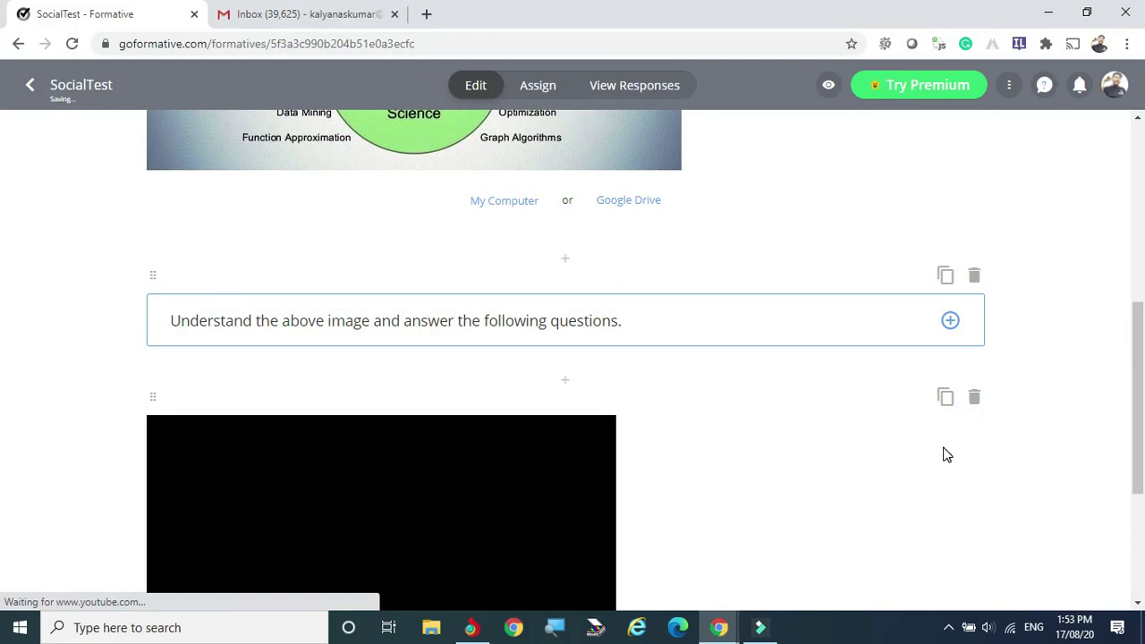
pyautogui.scroll(-2, 816, 359)
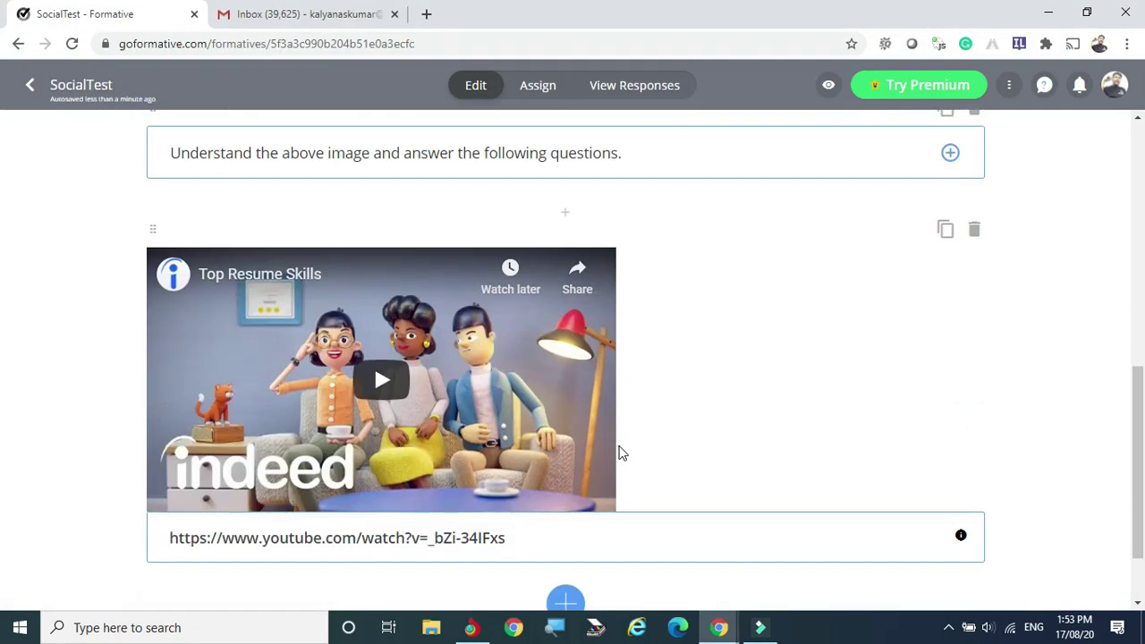
pyautogui.scroll(-1, 626, 452)
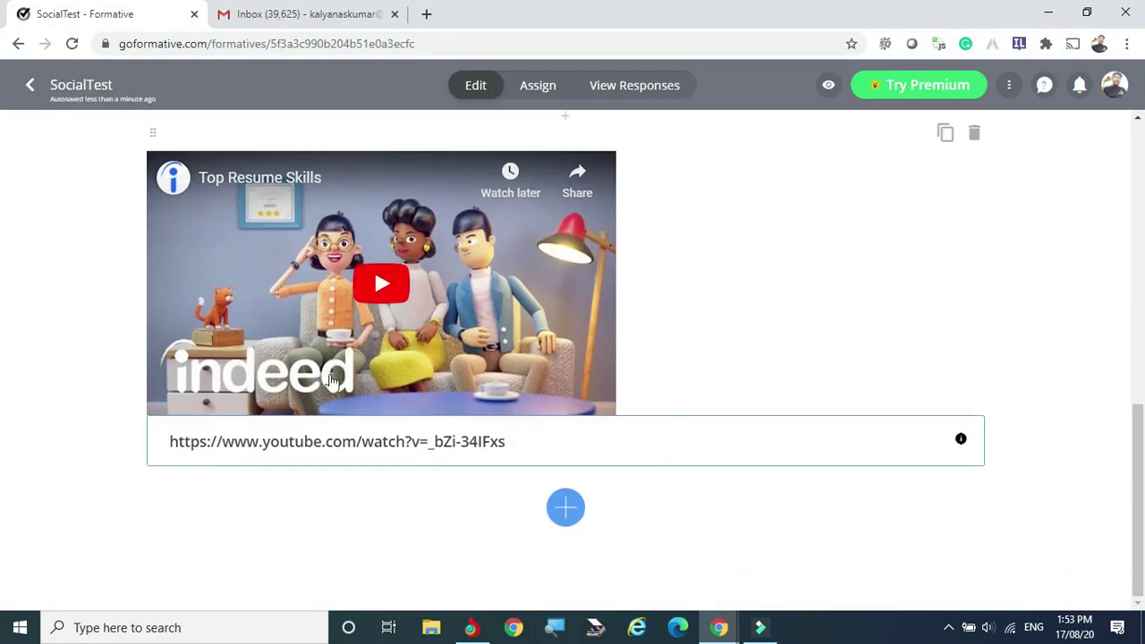
# Add a Text Block below the video reading "Listen the video and write any 3 key points".
pyautogui.click(563, 508)
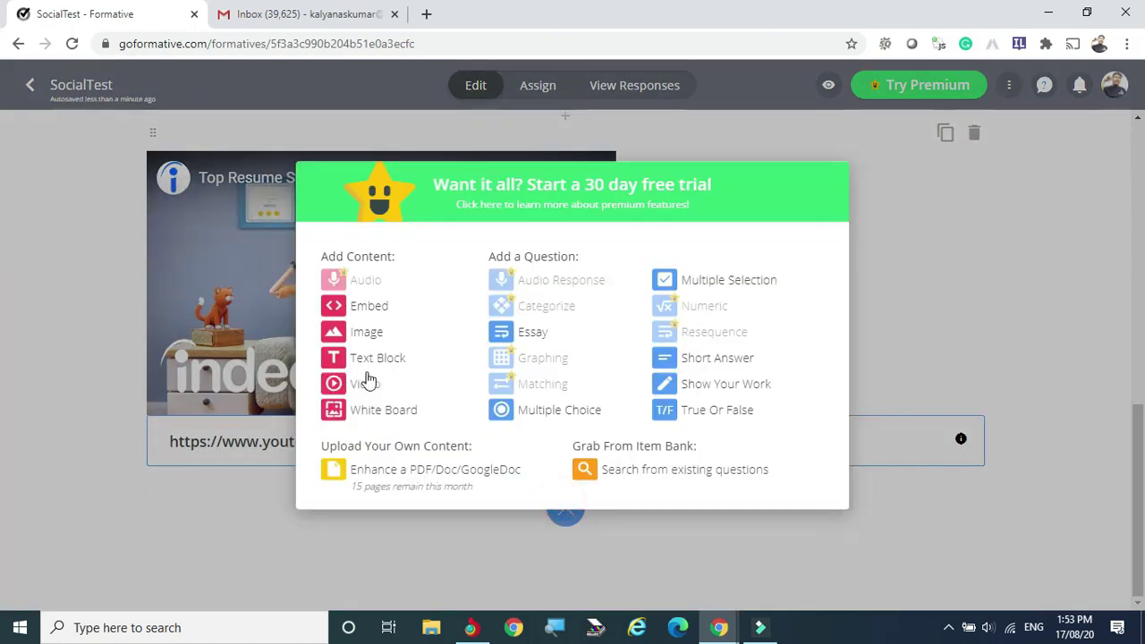
pyautogui.click(333, 356)
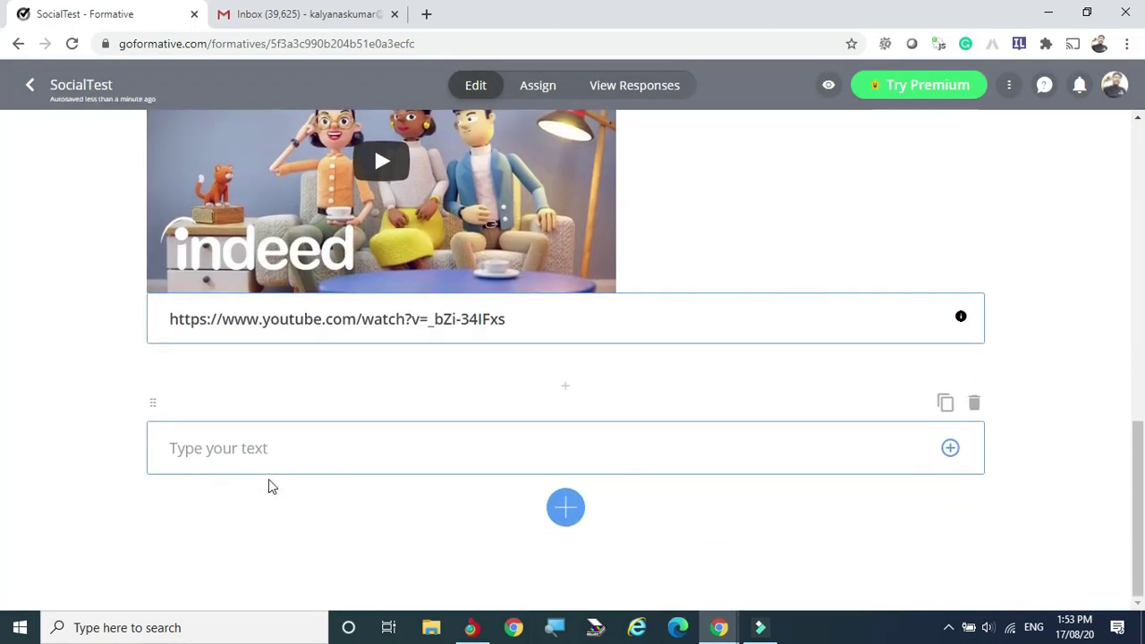
pyautogui.click(247, 451)
pyautogui.write('Listen the video and write any 3 ley points')
pyautogui.press('Delete')
pyautogui.write('k')
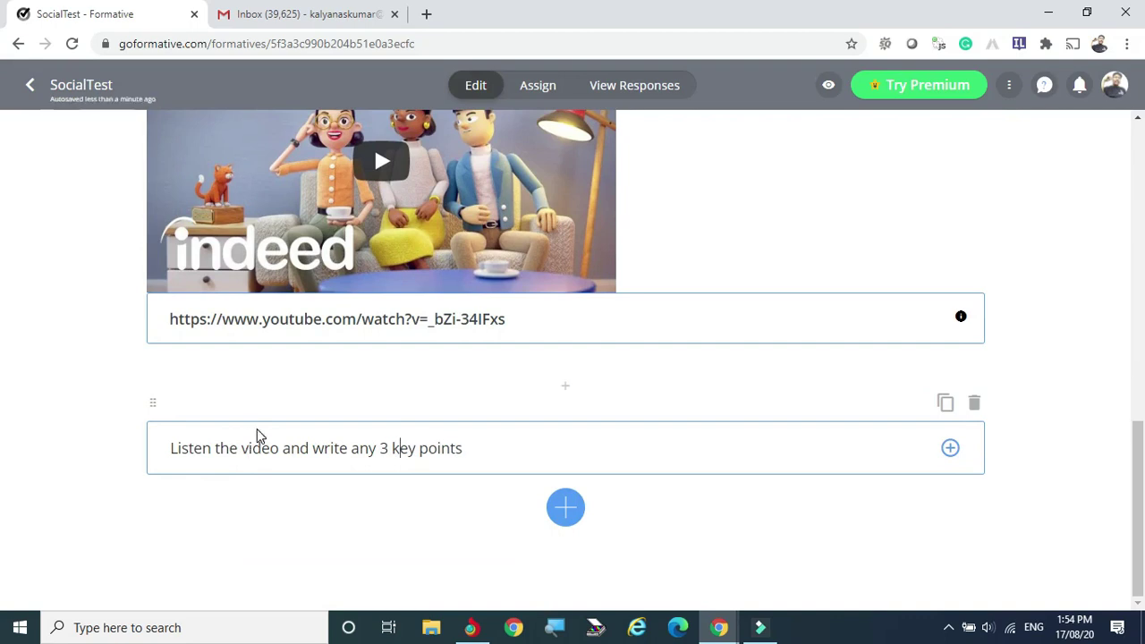
# Add a White Board item below the text block and draw a diagonal green dashed line on it.
pyautogui.click(566, 510)
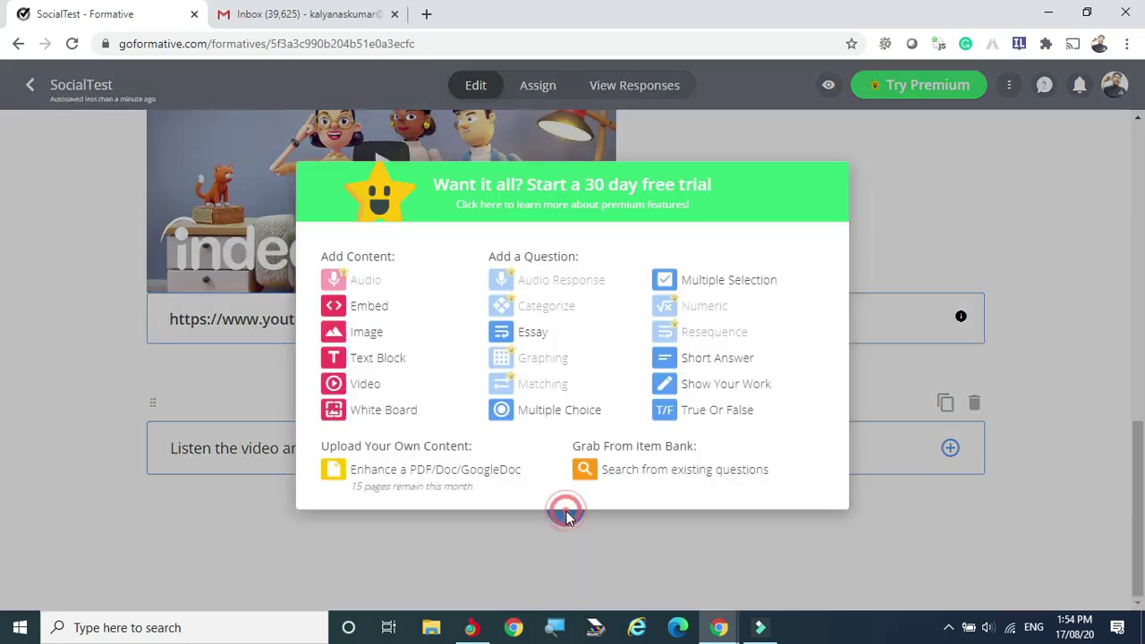
pyautogui.click(333, 410)
pyautogui.scroll(-2, 455, 383)
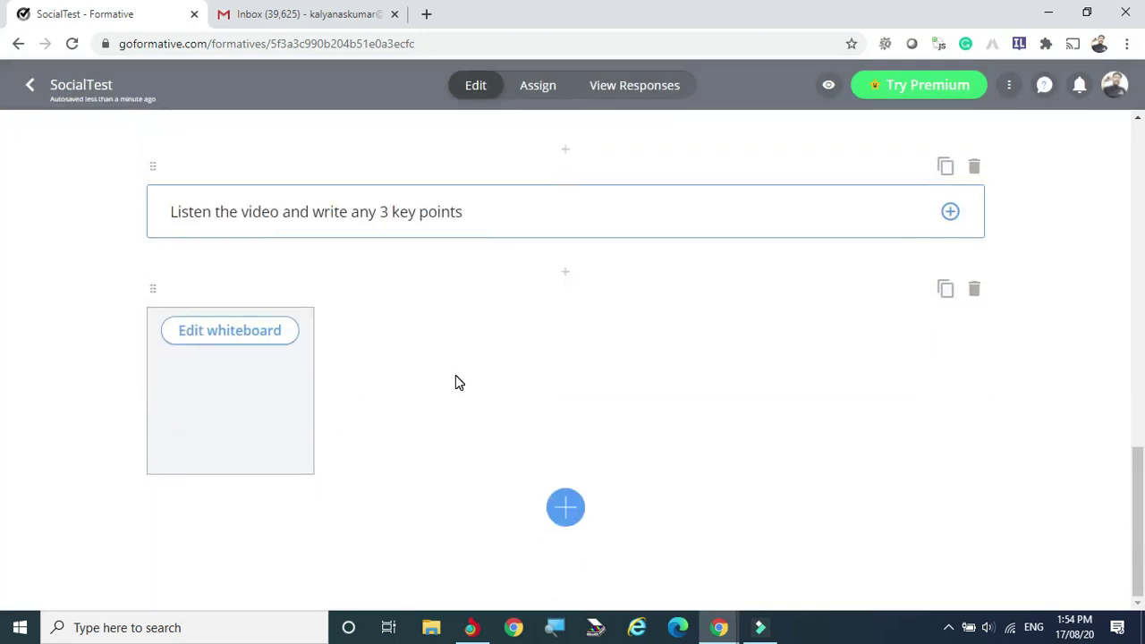
pyautogui.click(212, 333)
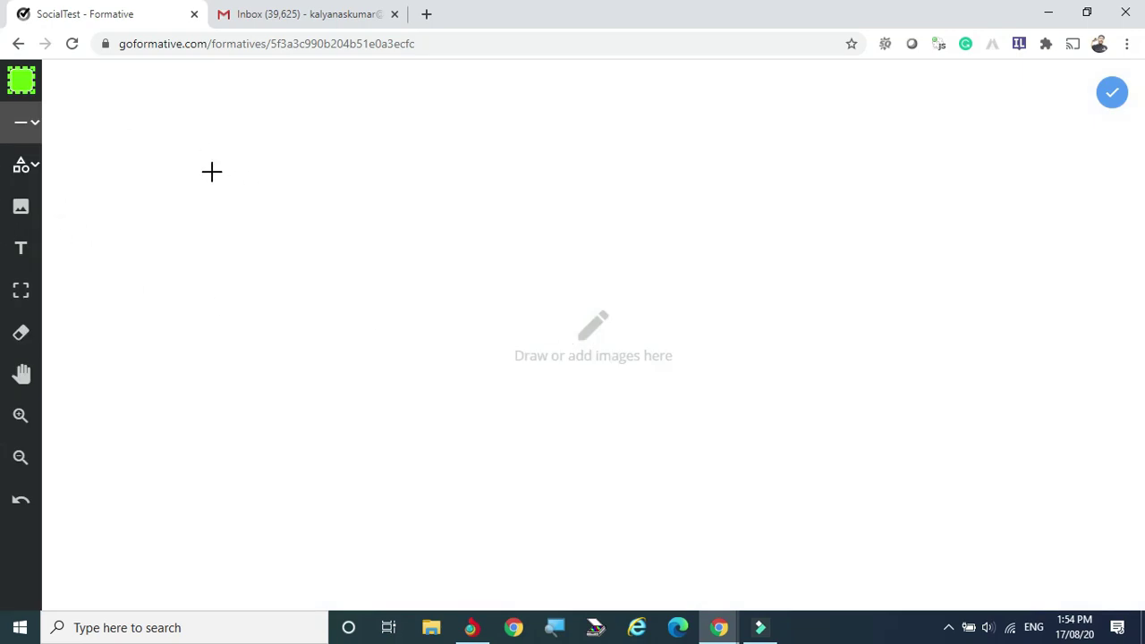
pyautogui.moveTo(198, 167); pyautogui.dragTo(231, 186)
pyautogui.moveTo(277, 225); pyautogui.dragTo(311, 245)
pyautogui.moveTo(356, 280); pyautogui.dragTo(379, 290)
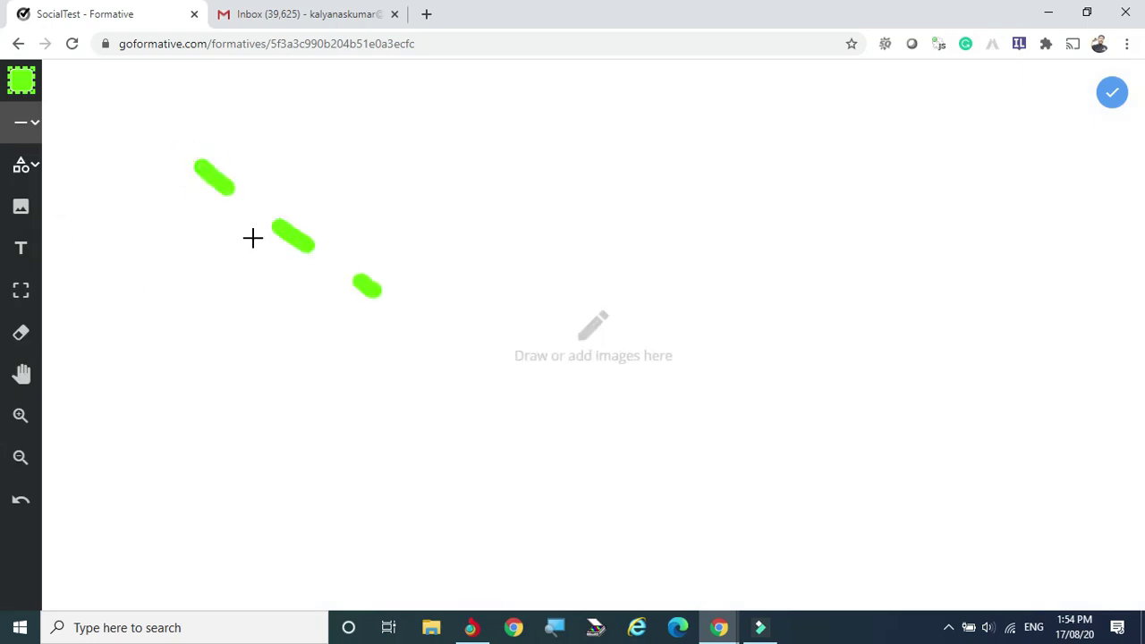
# Set the whiteboard pen to freehand, blue and the fourth line thickness, with Fill Shapes on and Dash Lines off.
pyautogui.click(36, 123)
pyautogui.click(50, 171)
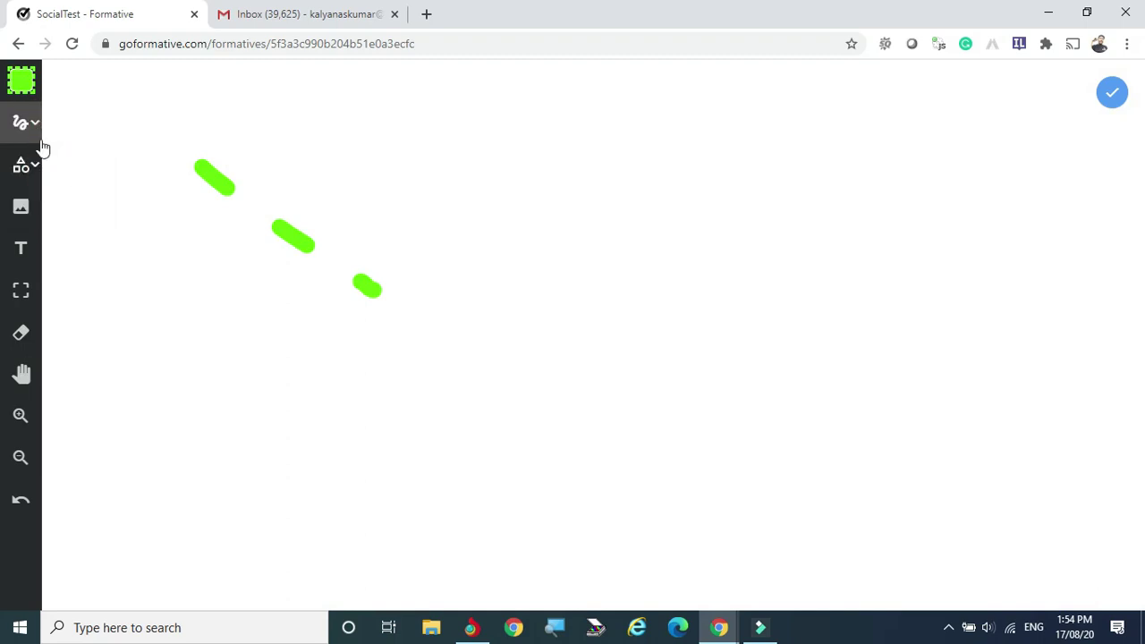
pyautogui.click(21, 81)
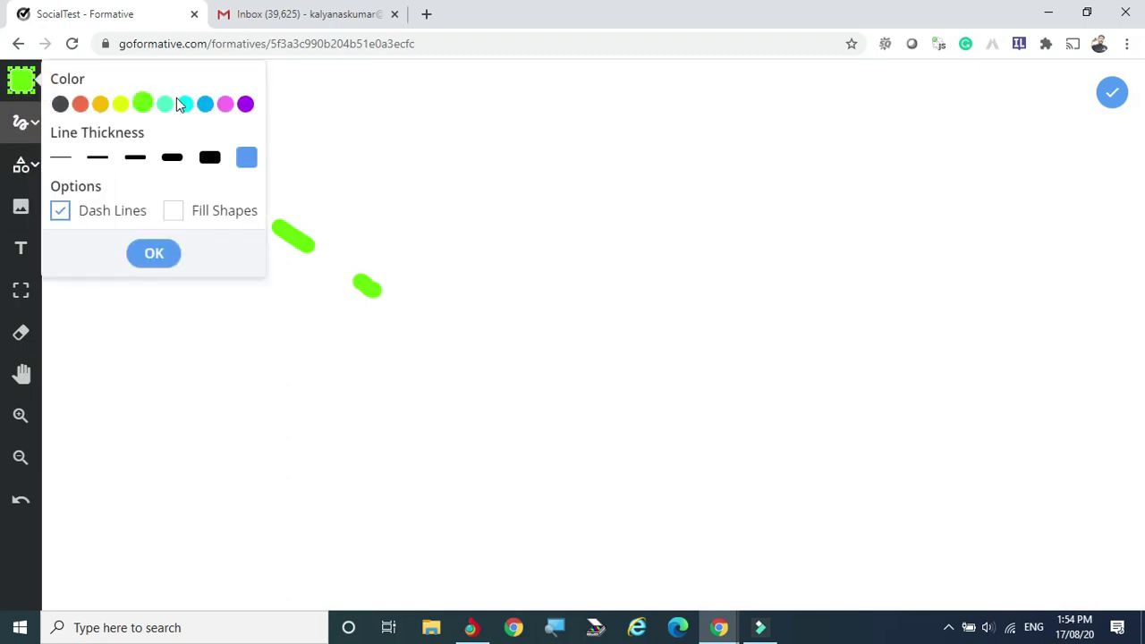
pyautogui.click(204, 104)
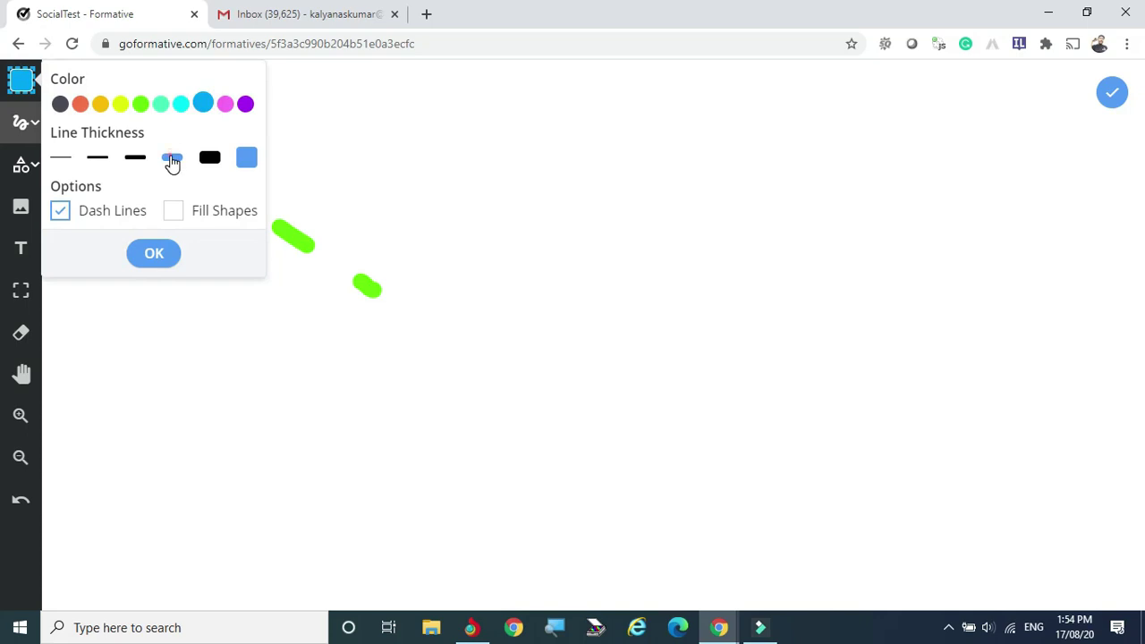
pyautogui.click(172, 160)
pyautogui.click(177, 210)
pyautogui.click(61, 212)
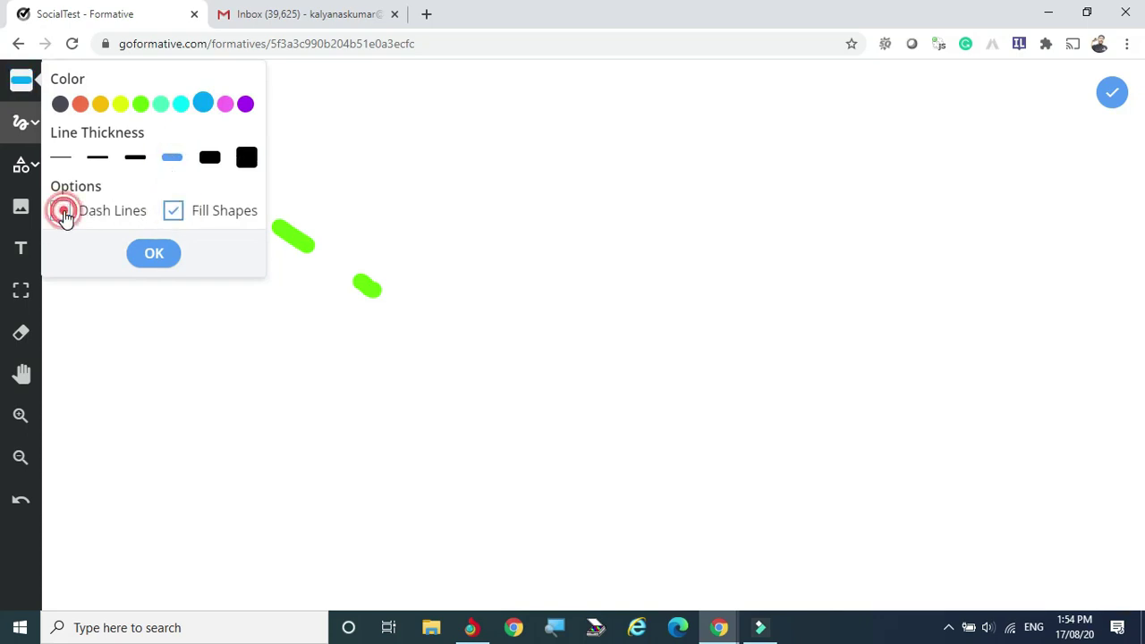
pyautogui.click(154, 254)
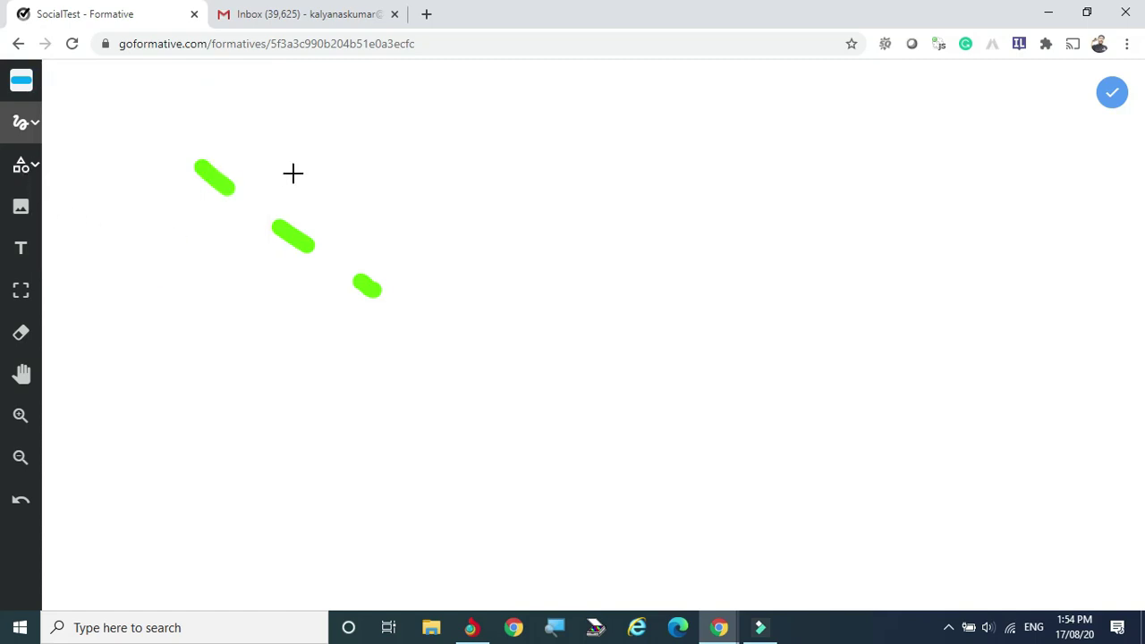
# Draw a blue freehand tick-like stroke beside the dashed line and handwrite "hi" next to it.
pyautogui.moveTo(292, 174); pyautogui.dragTo(477, 186)
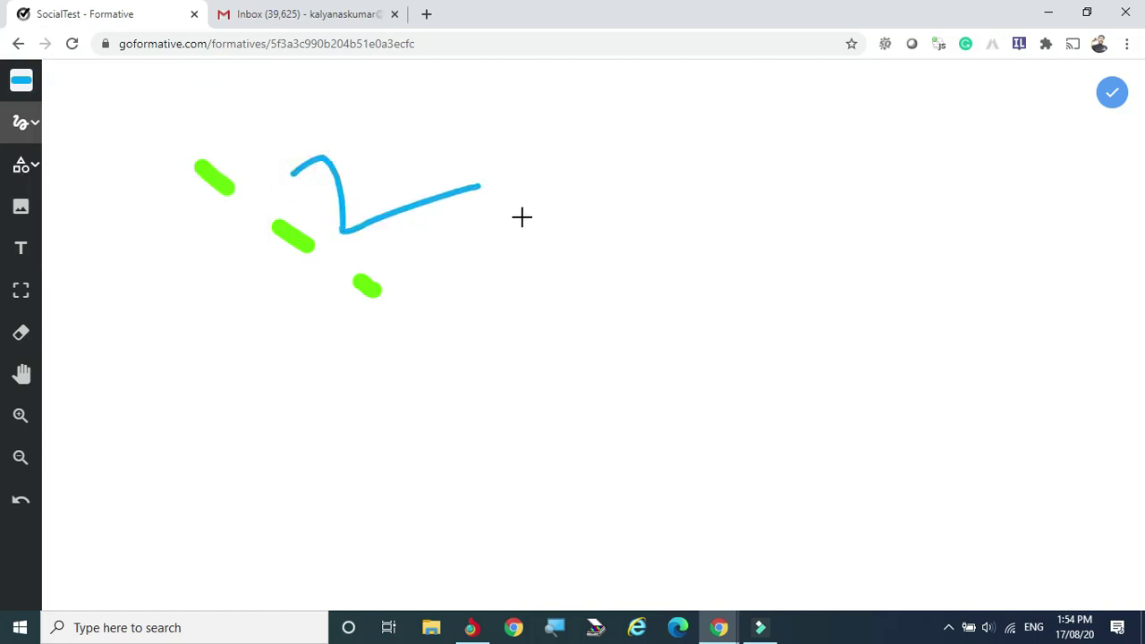
pyautogui.moveTo(520, 217); pyautogui.dragTo(574, 137)
pyautogui.moveTo(561, 218); pyautogui.dragTo(621, 217)
pyautogui.moveTo(634, 215)
pyautogui.mouseDown()
pyautogui.moveTo(654, 181)
pyautogui.moveTo(677, 216)
pyautogui.mouseUp()
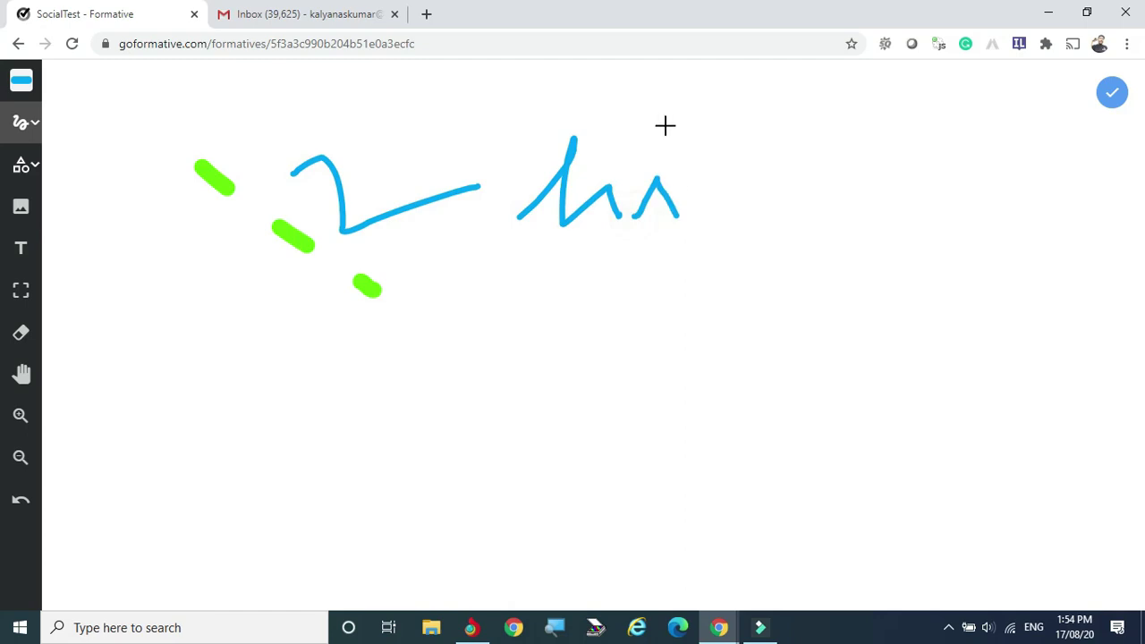
pyautogui.click(659, 145)
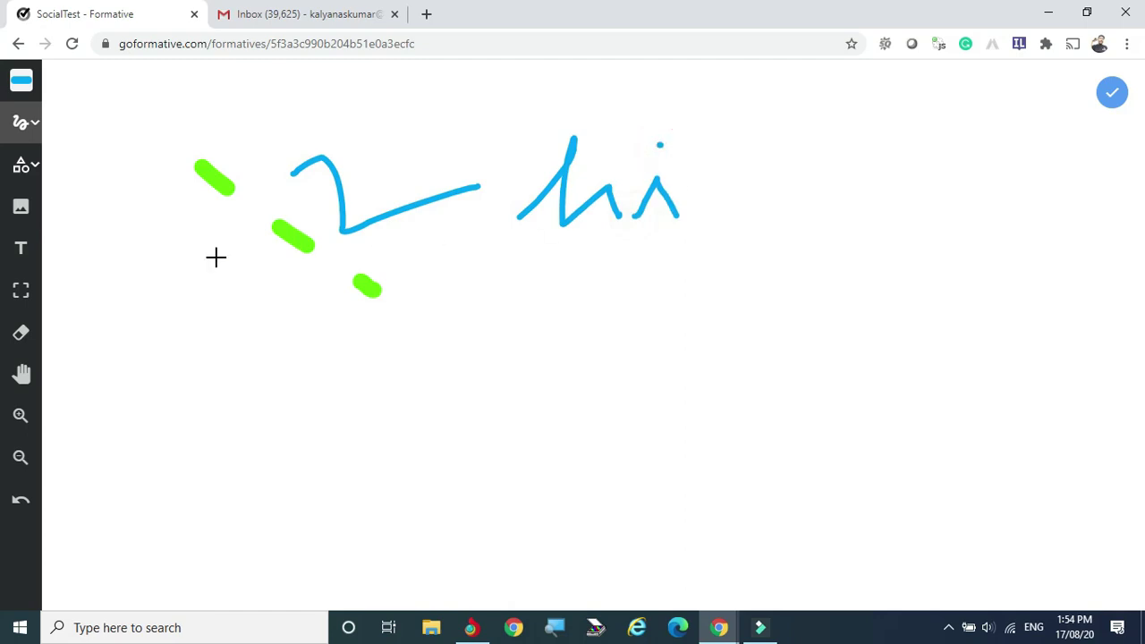
# Draw a large filled blue circle below the dashed line and a smaller filled blue rectangle above the circle.
pyautogui.click(27, 167)
pyautogui.click(56, 250)
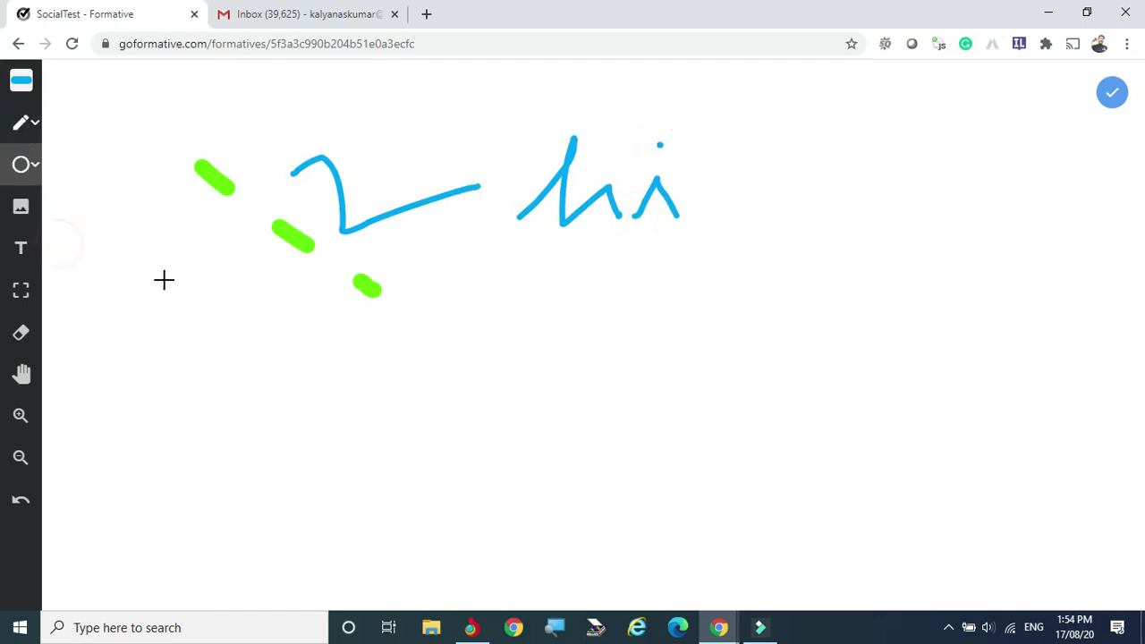
pyautogui.moveTo(156, 289); pyautogui.dragTo(335, 406)
pyautogui.click(28, 165)
pyautogui.click(46, 211)
pyautogui.moveTo(118, 229); pyautogui.dragTo(199, 128)
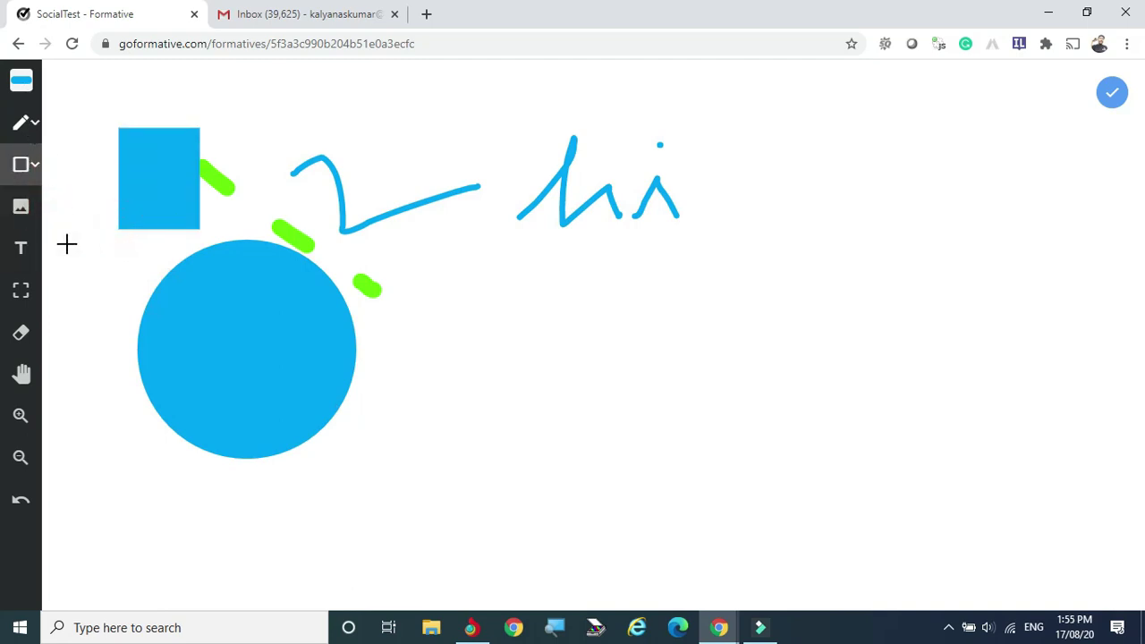
# Insert the Internship gears picture from the computer into the whiteboard.
pyautogui.click(22, 210)
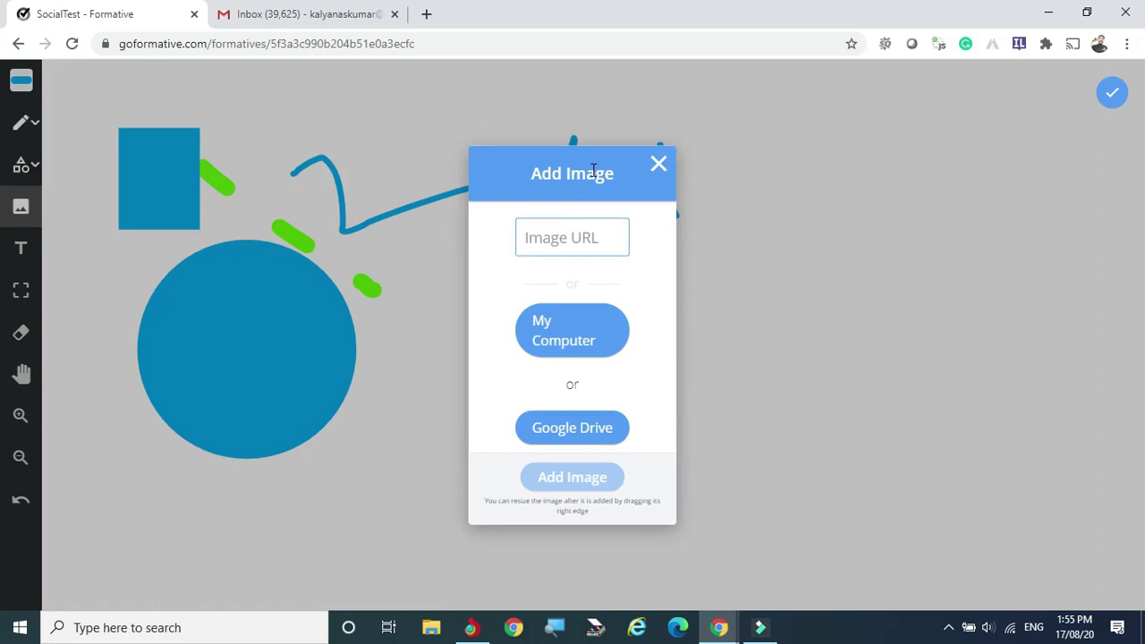
pyautogui.click(583, 340)
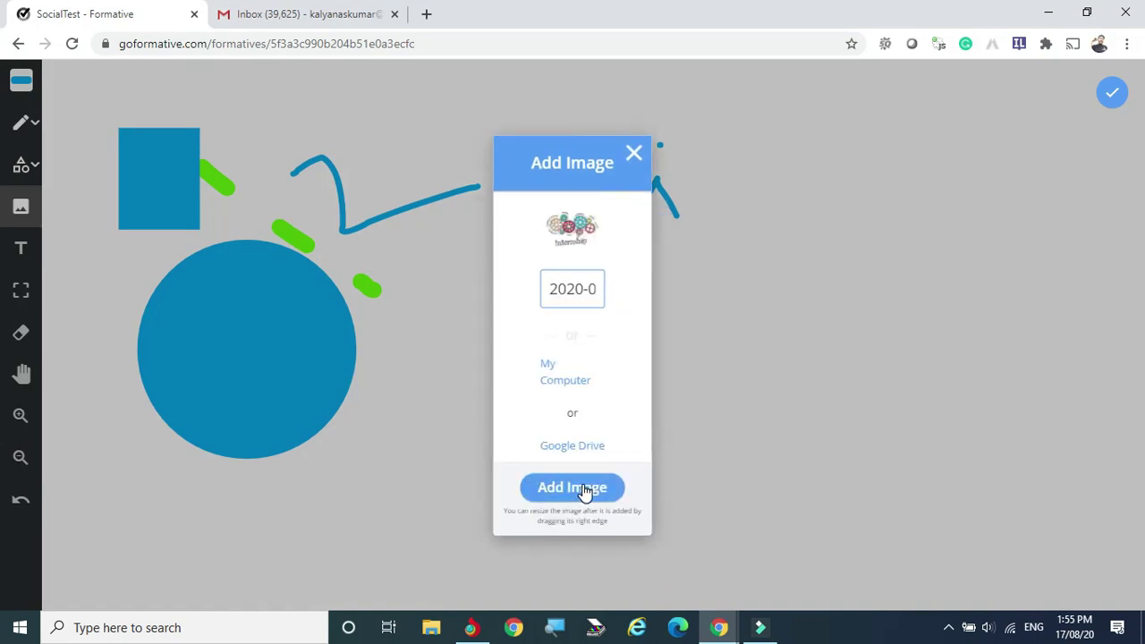
pyautogui.click(583, 488)
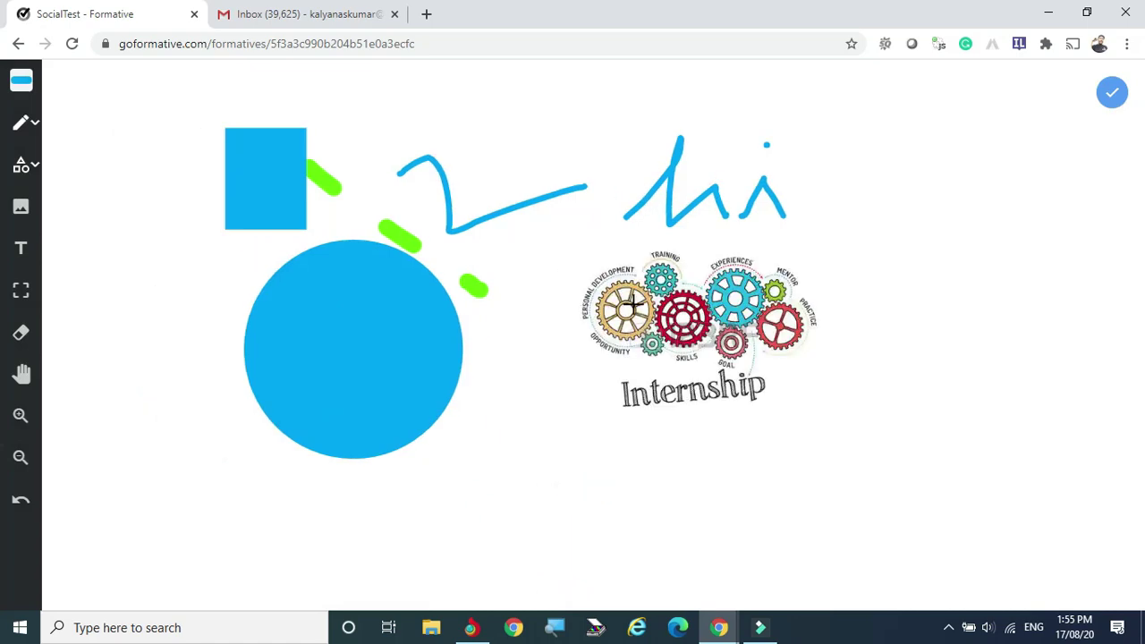
# Shift the whiteboard drawing with the hand tool and save the whiteboard to the formative.
pyautogui.click(22, 373)
pyautogui.moveTo(337, 375); pyautogui.dragTo(158, 325)
pyautogui.moveTo(170, 268); pyautogui.dragTo(222, 309)
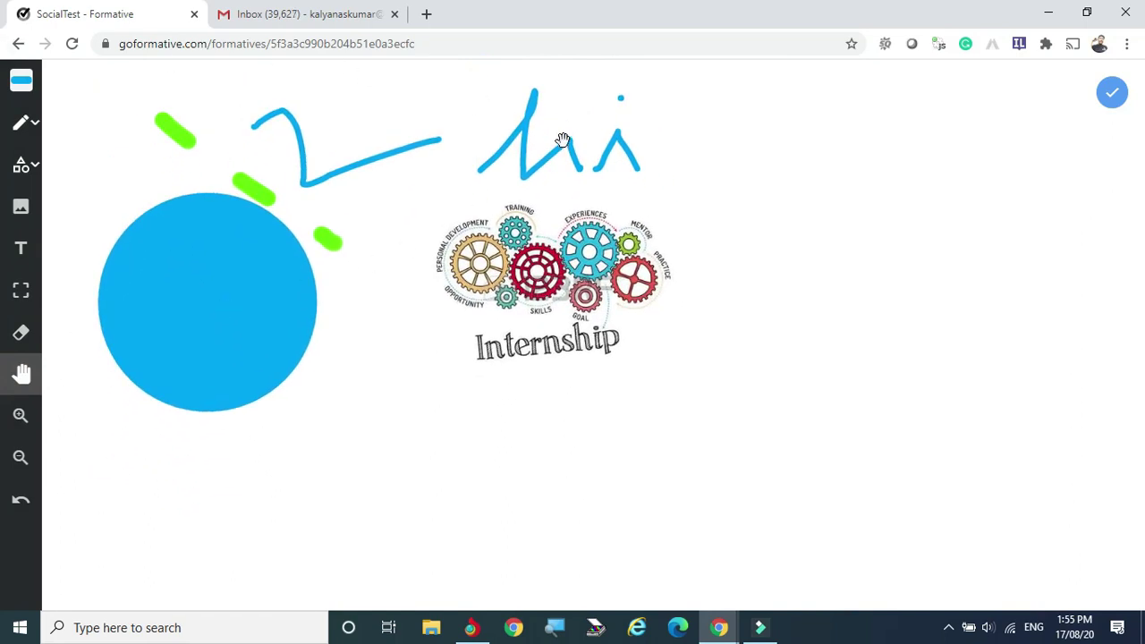
pyautogui.click(1113, 97)
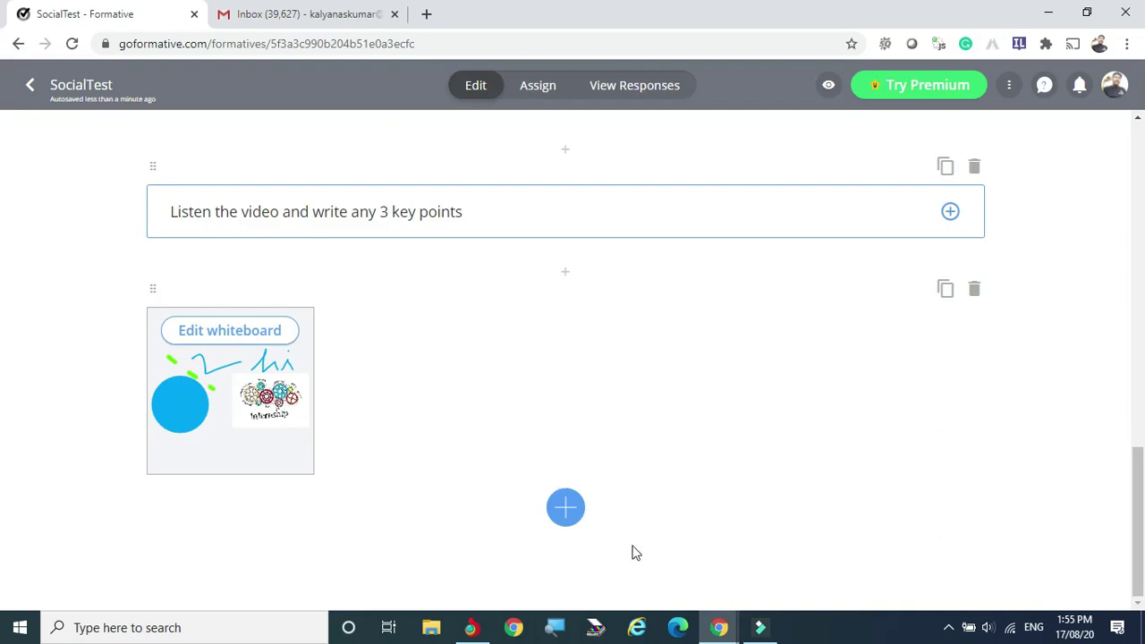
# Add an Essay question below the whiteboard reading "Write a breif notes on fomative tools." and set it to 10 points.
pyautogui.click(575, 508)
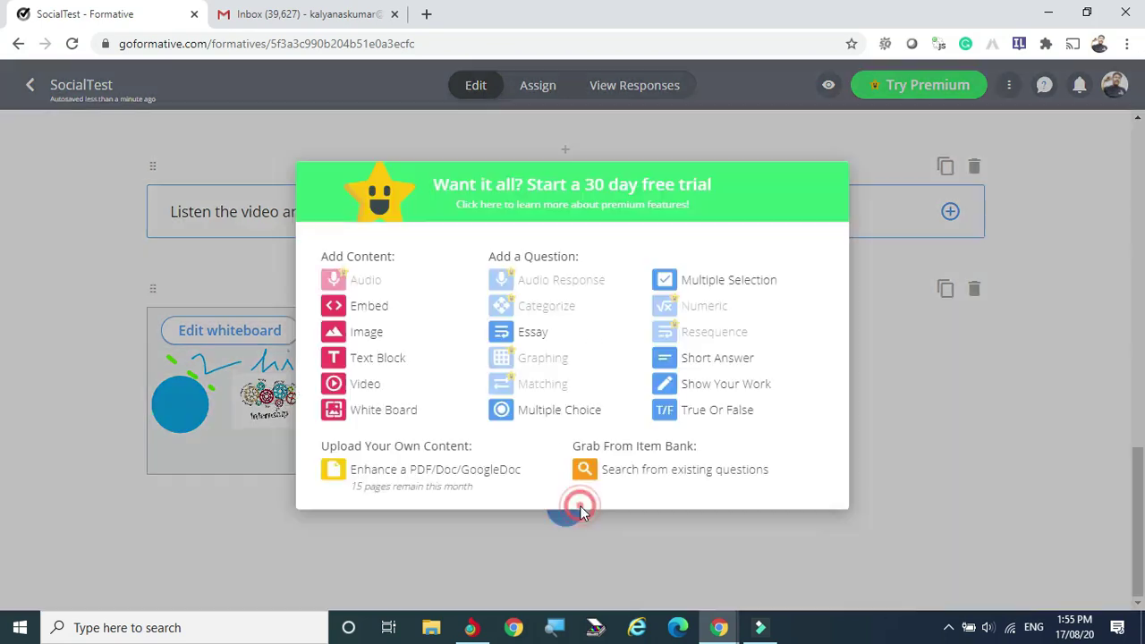
pyautogui.click(530, 331)
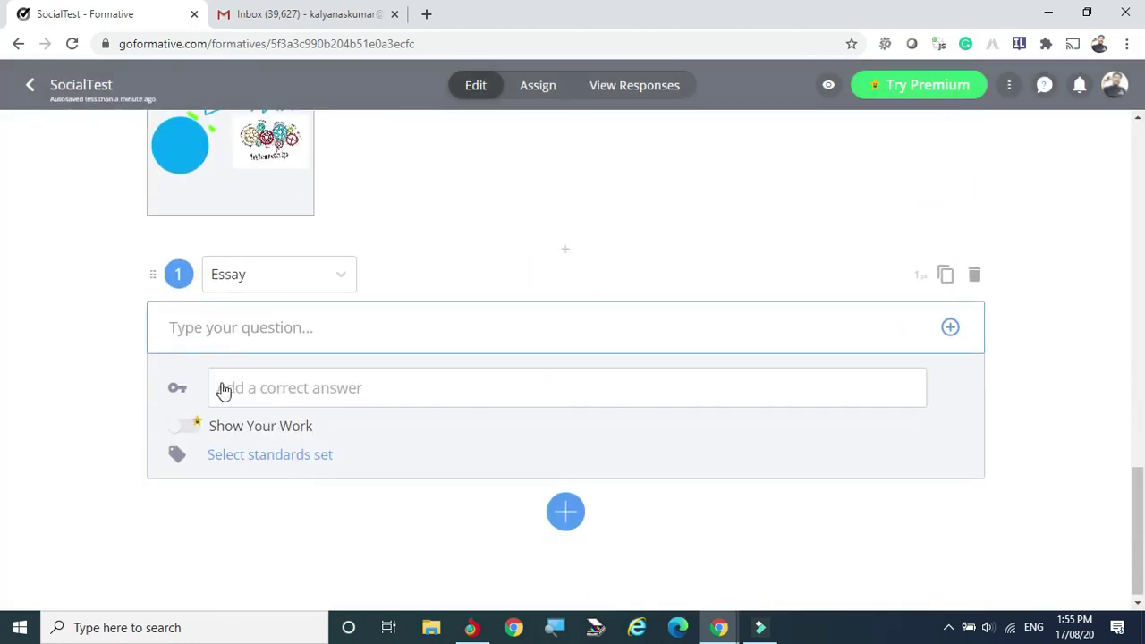
pyautogui.click(247, 329)
pyautogui.write('Write a breif notes on fomative tools')
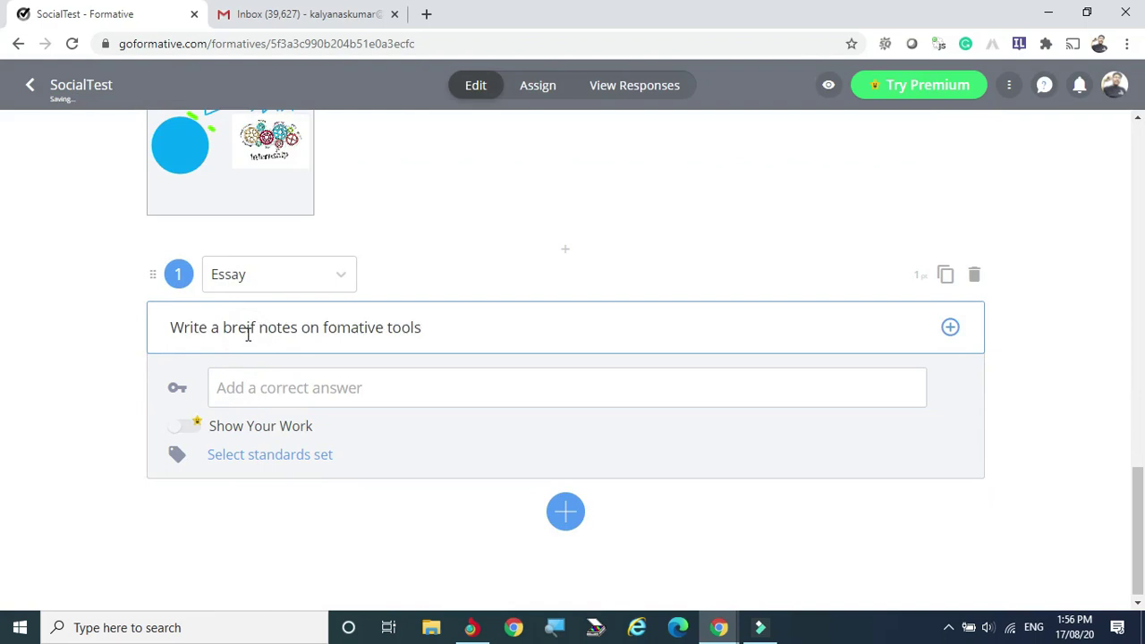
pyautogui.write('.')
pyautogui.click(919, 275)
pyautogui.write('10')
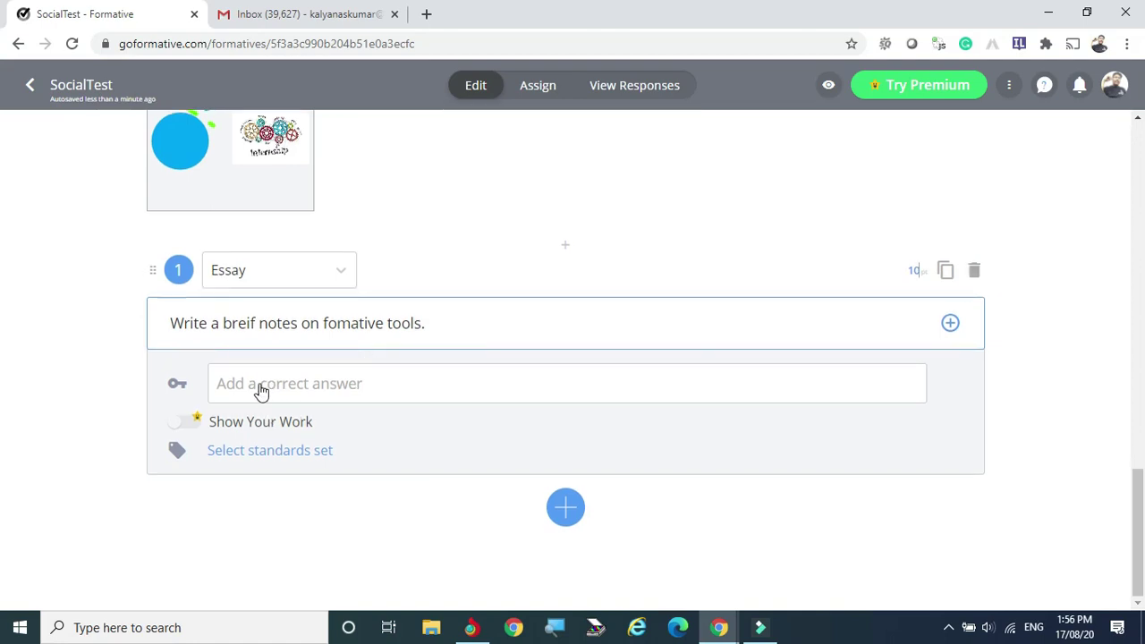
# Open the essay question's correct-answer options and view the available standards sets without choosing one.
pyautogui.click(329, 393)
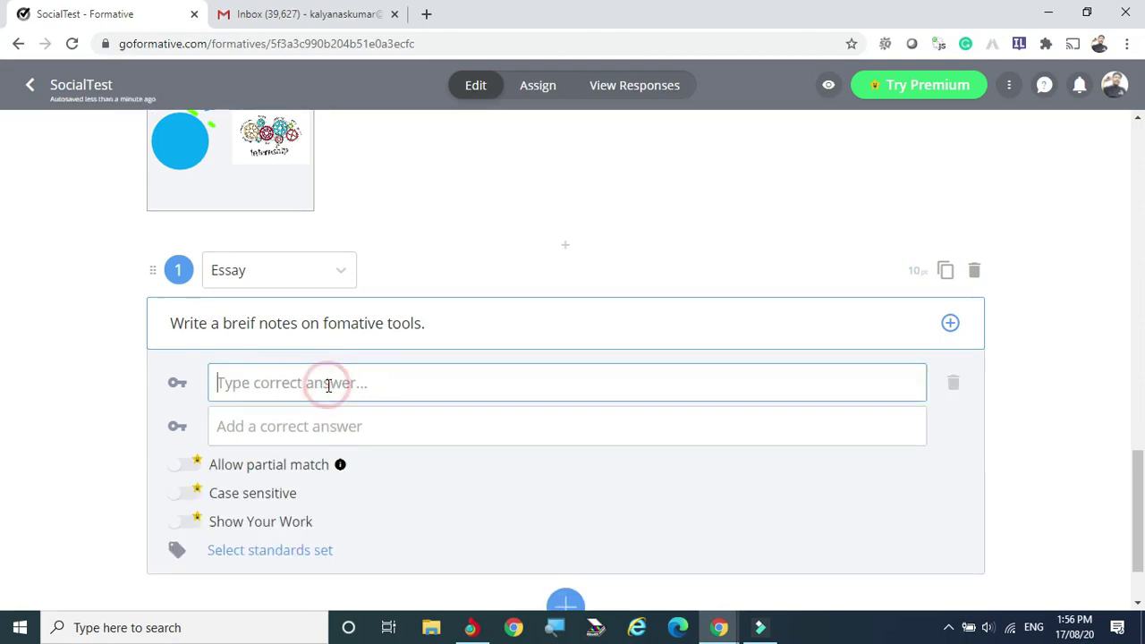
pyautogui.scroll(-1, 367, 384)
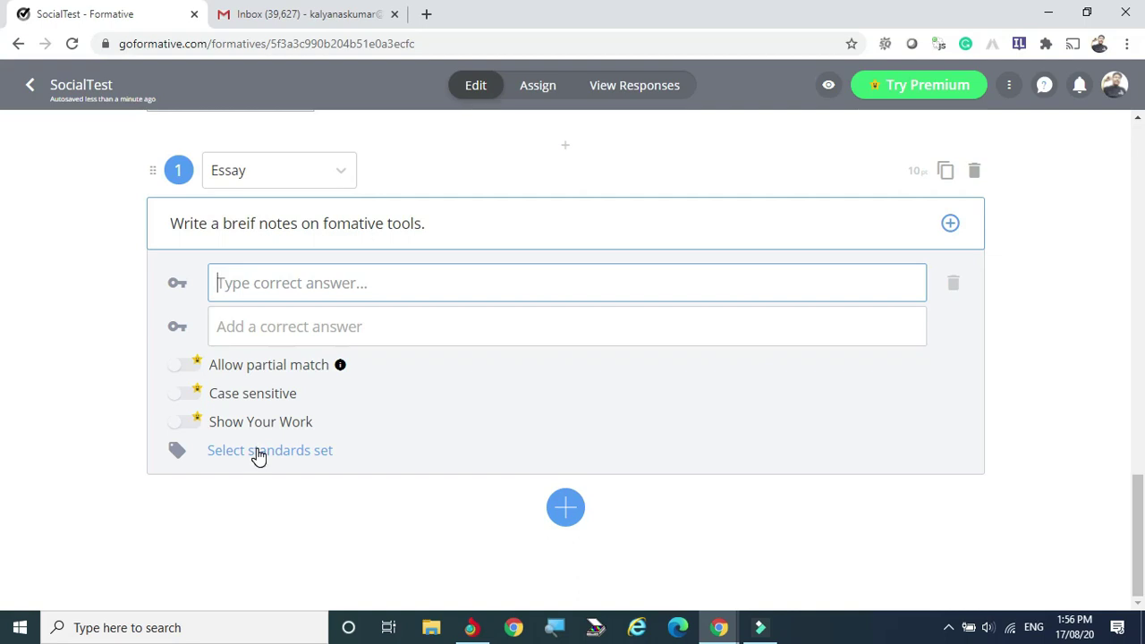
pyautogui.click(252, 452)
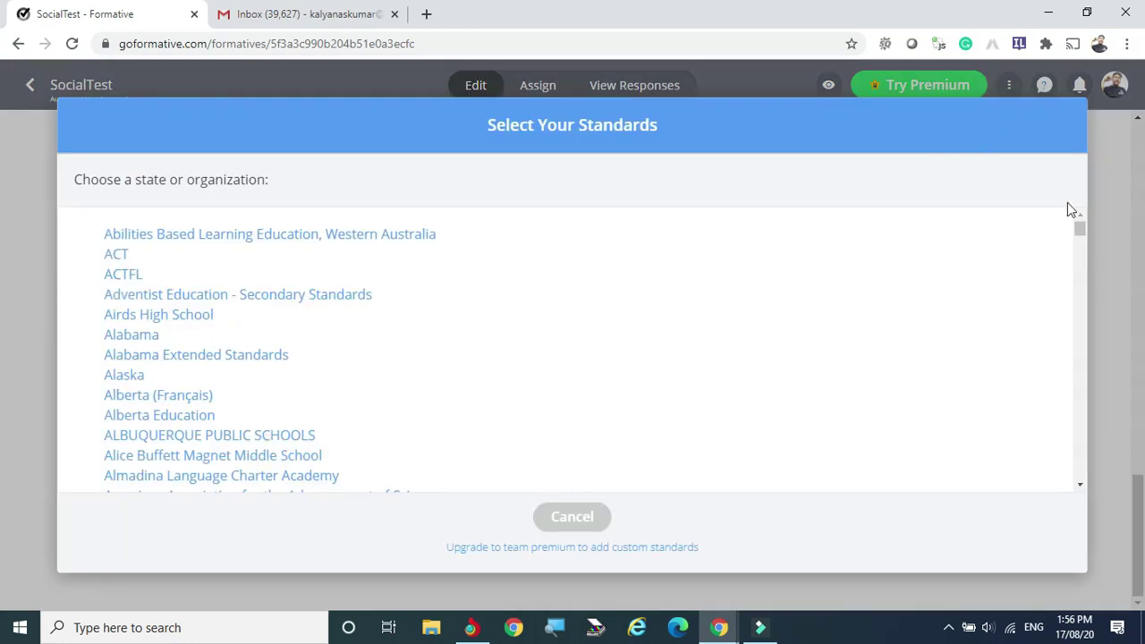
pyautogui.click(576, 516)
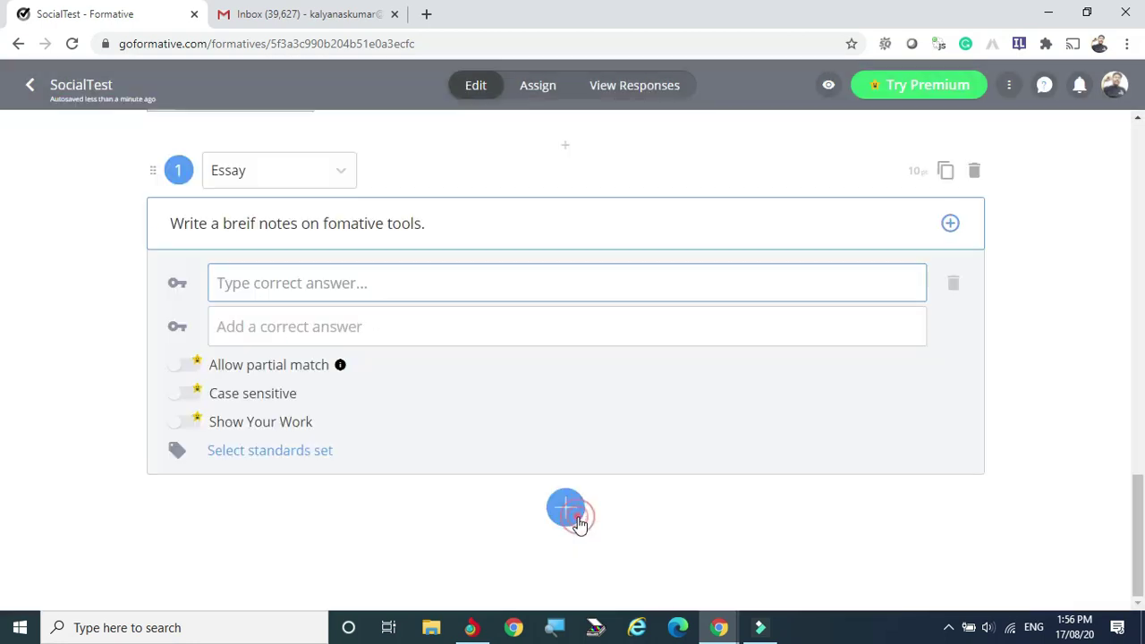
# Add a Multiple Choice question below the essay question.
pyautogui.click(566, 508)
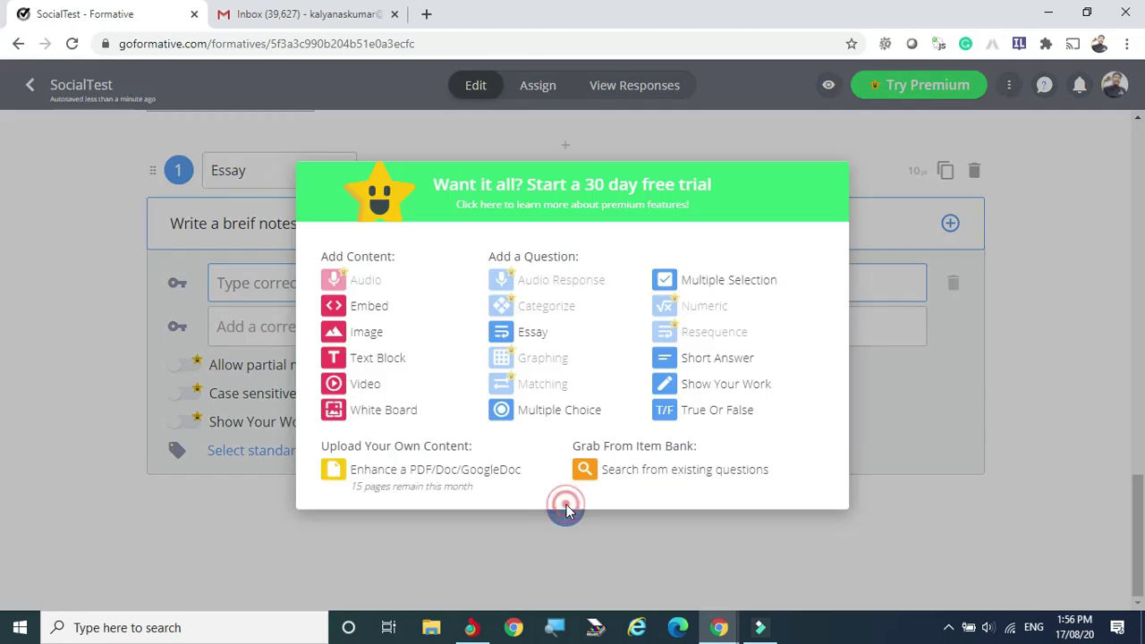
pyautogui.click(545, 414)
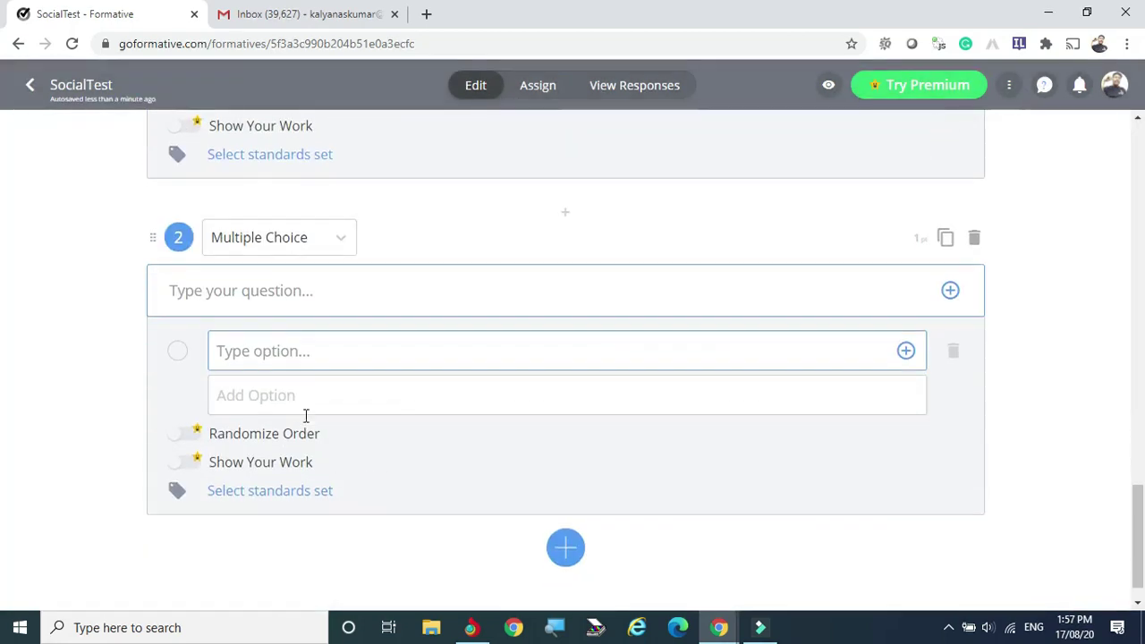
pyautogui.click(290, 297)
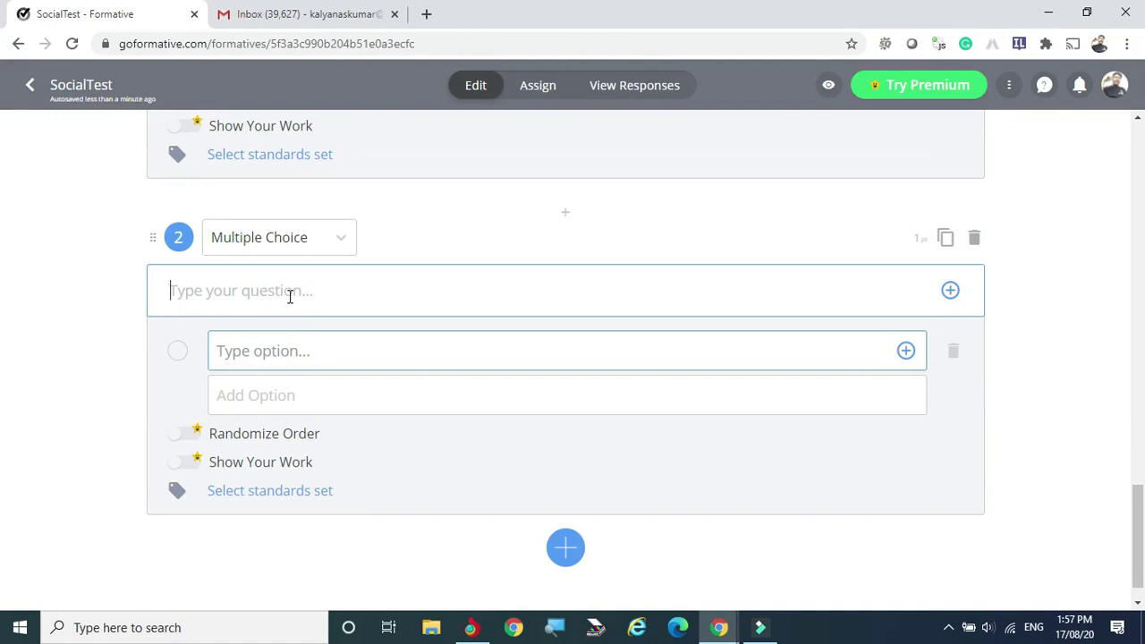
# Change question 2 from Multiple Choice to the True Or False type.
pyautogui.click(341, 237)
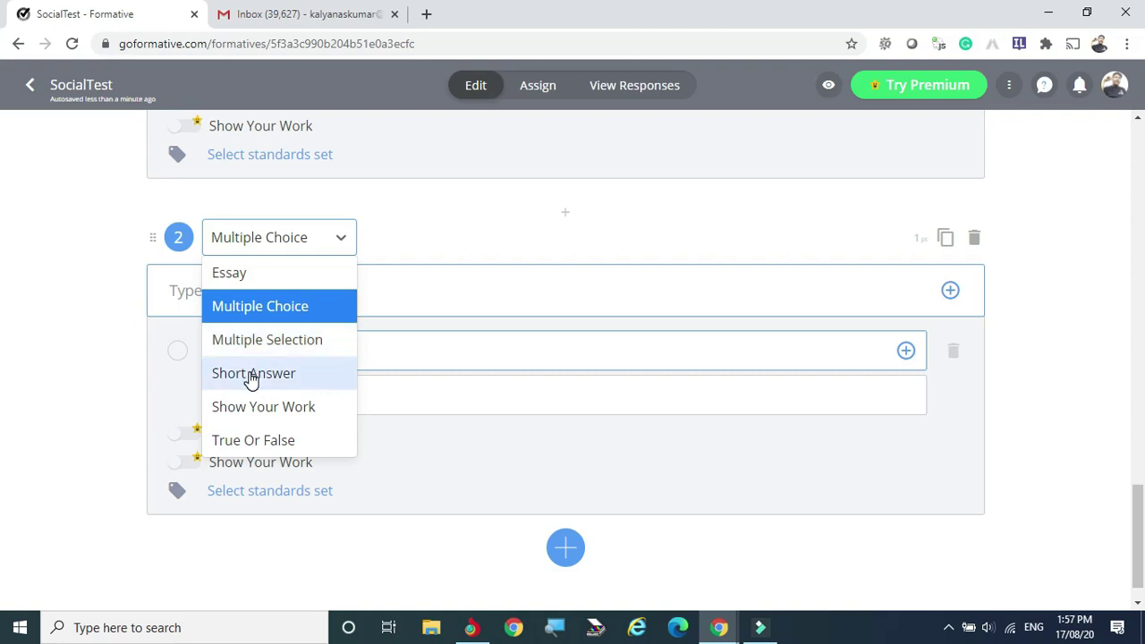
pyautogui.click(248, 444)
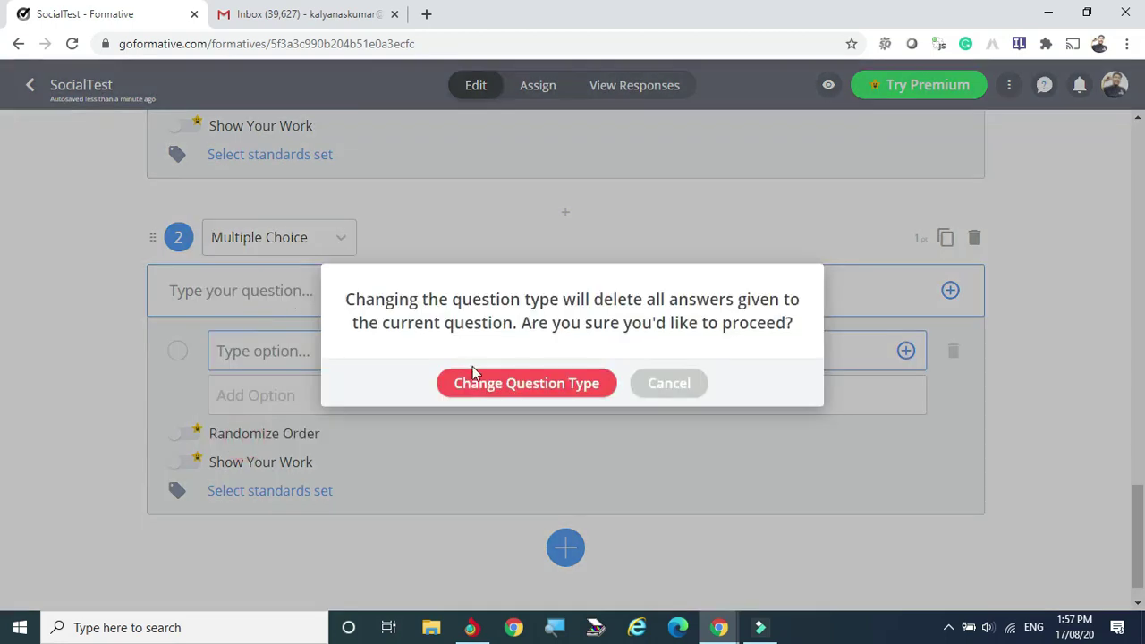
pyautogui.click(511, 387)
pyautogui.click(257, 289)
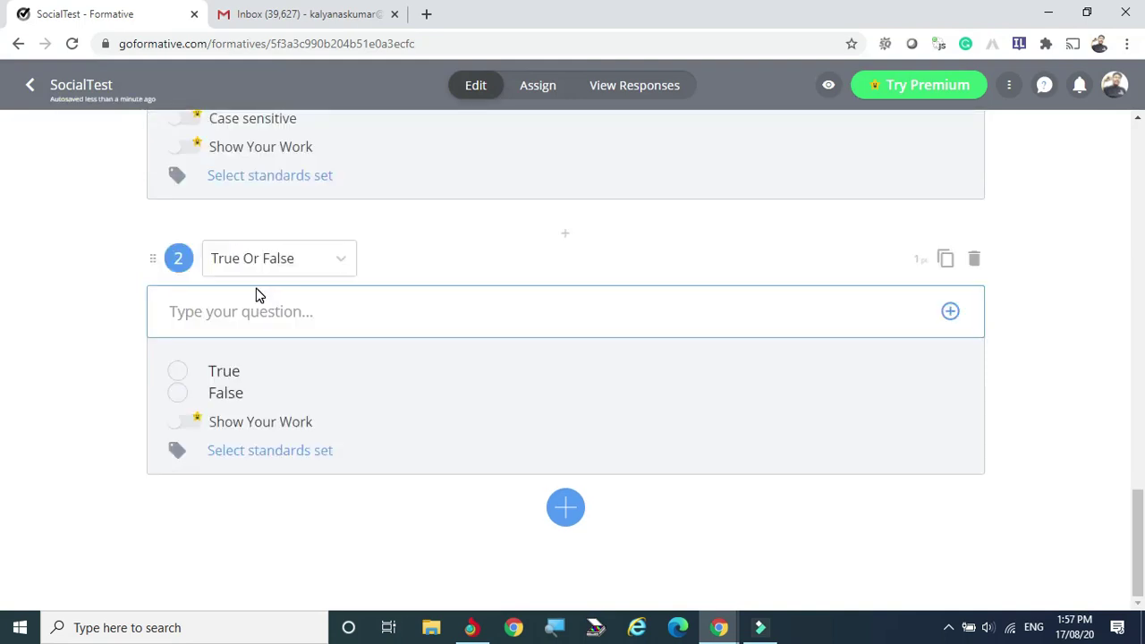
# Enter "White color requires more care" as the text of question 2 and mark True as the correct answer.
pyautogui.click(248, 310)
pyautogui.write('White color re')
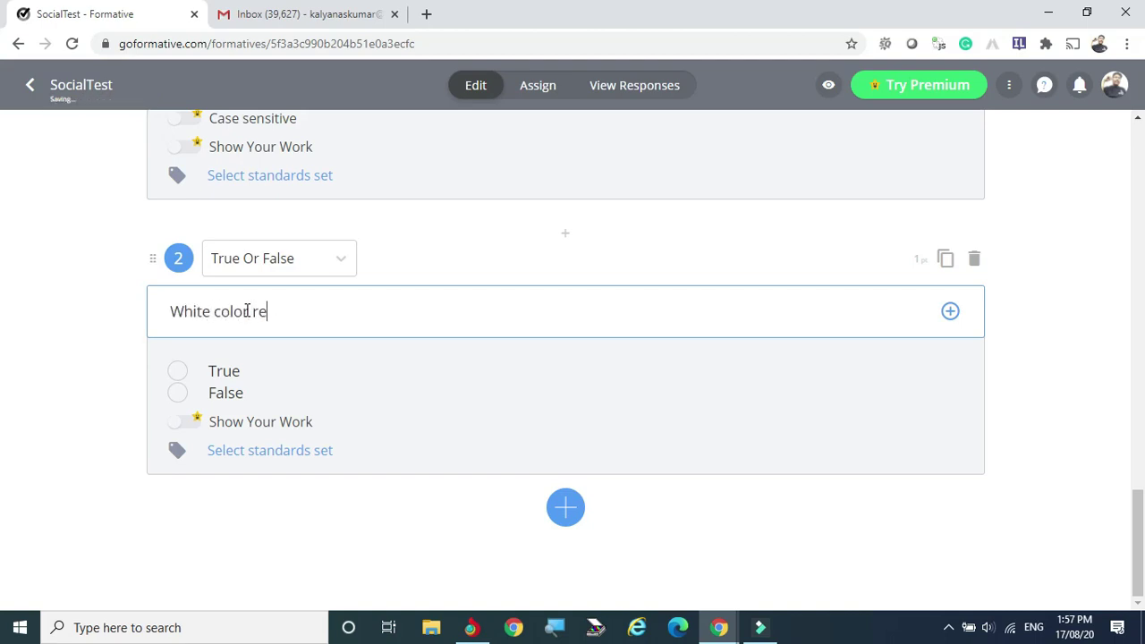
pyautogui.write('quires more care')
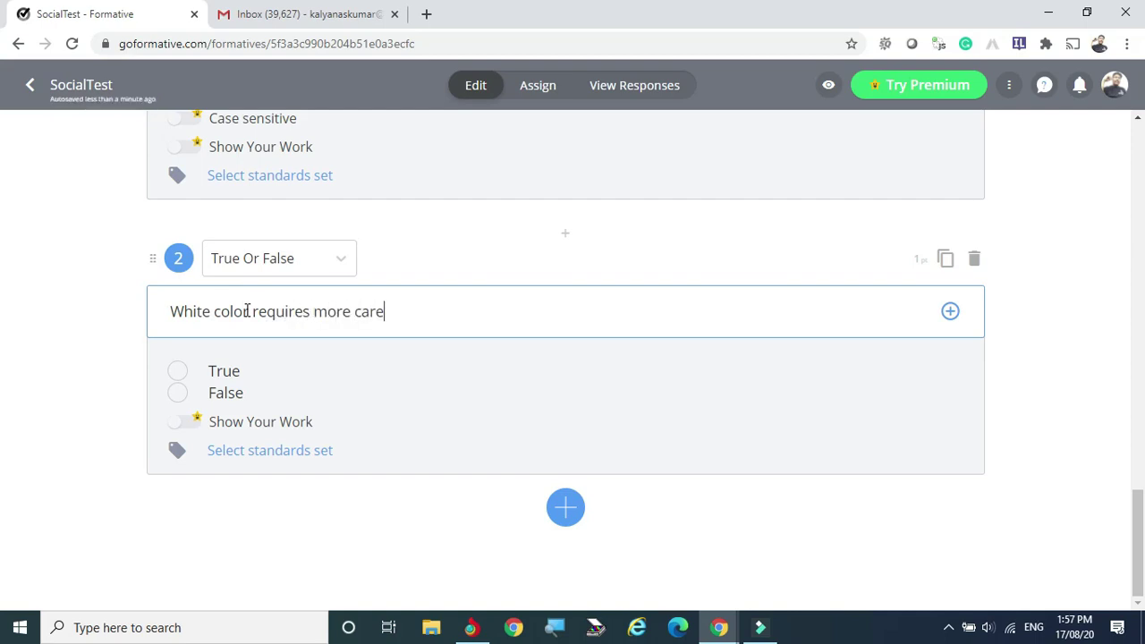
pyautogui.click(182, 372)
# Add a Multiple Choice question below question 2 with the text "Select the flower name".
pyautogui.click(565, 507)
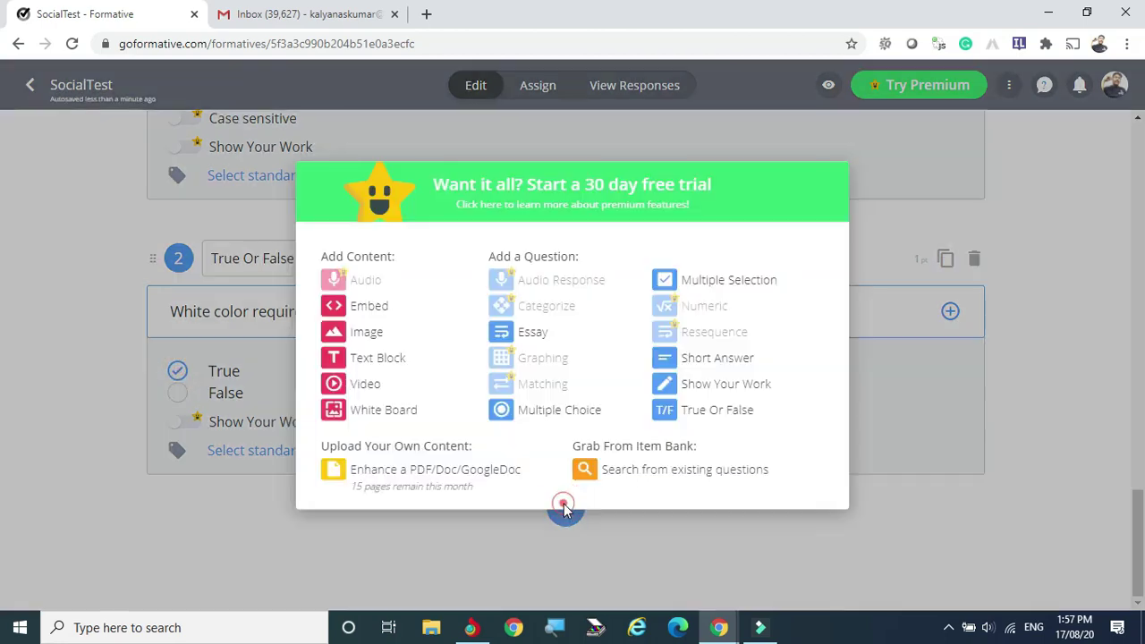
pyautogui.click(498, 407)
pyautogui.click(254, 293)
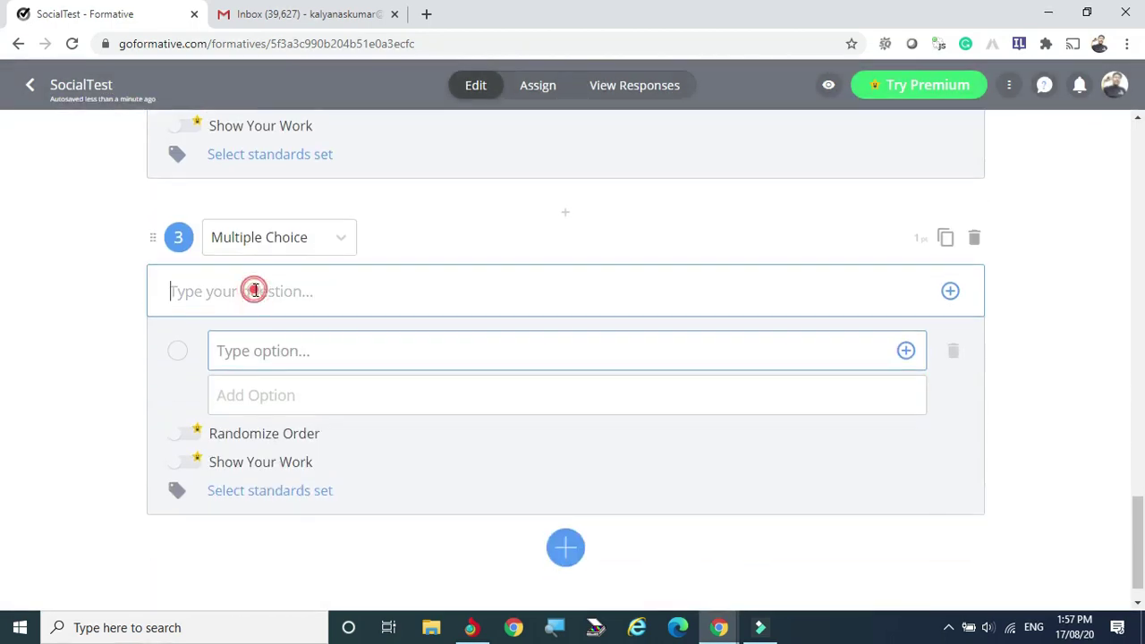
pyautogui.write('Select the flower name')
# Add the answer options Milly, Lilly, Silly and Killy to the flower name question.
pyautogui.click(260, 353)
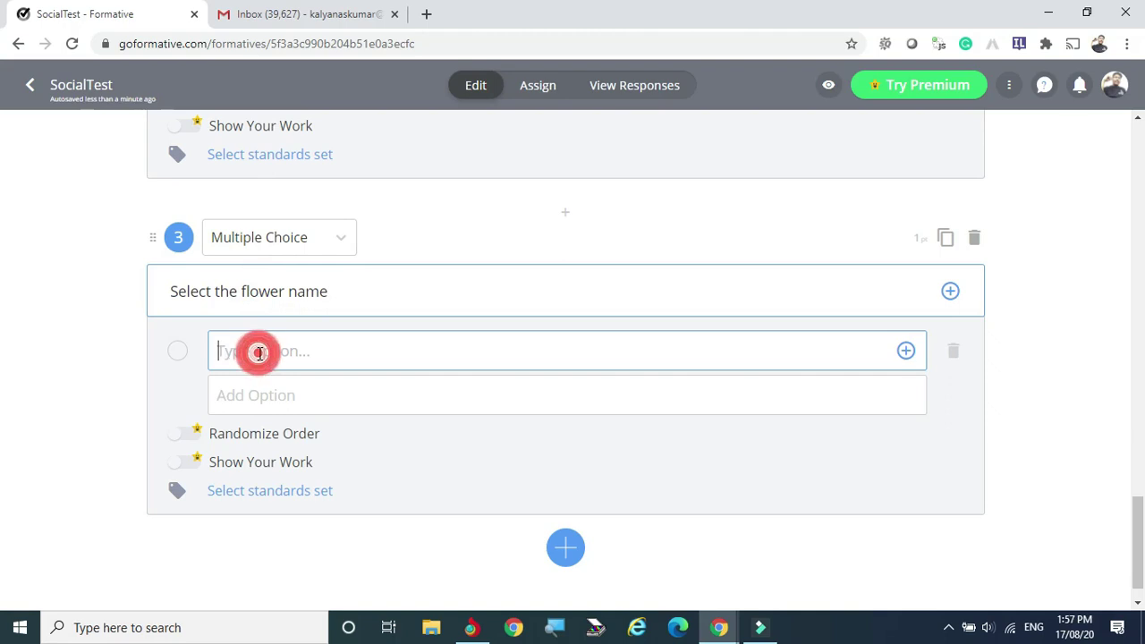
pyautogui.write('Milly')
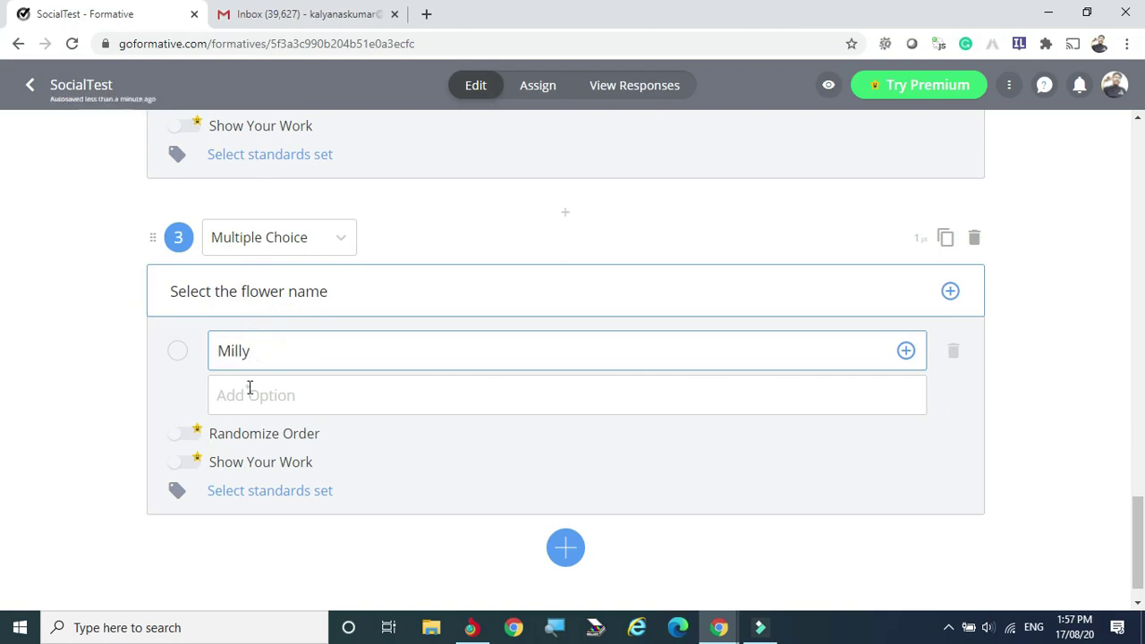
pyautogui.click(250, 392)
pyautogui.write('Lill')
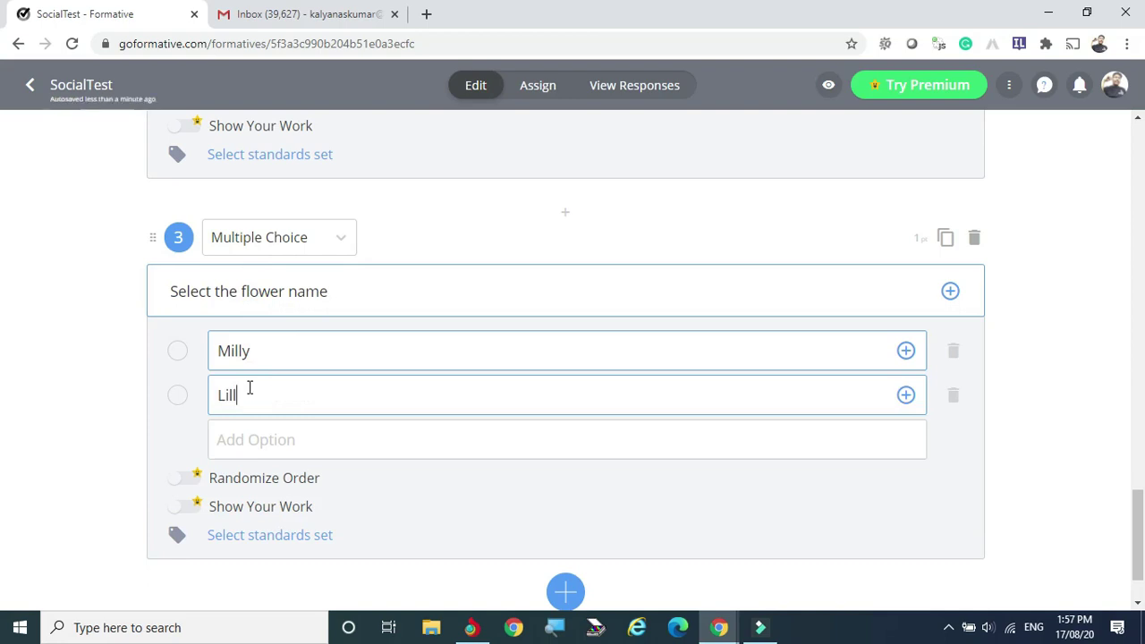
pyautogui.write('y')
pyautogui.click(229, 437)
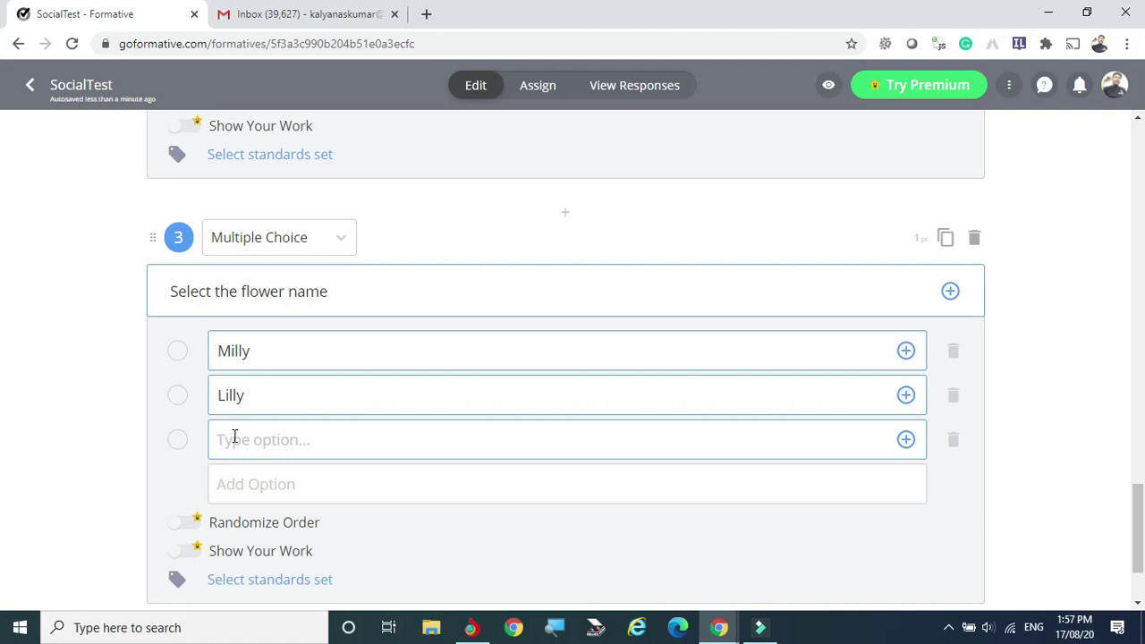
pyautogui.write('Silly')
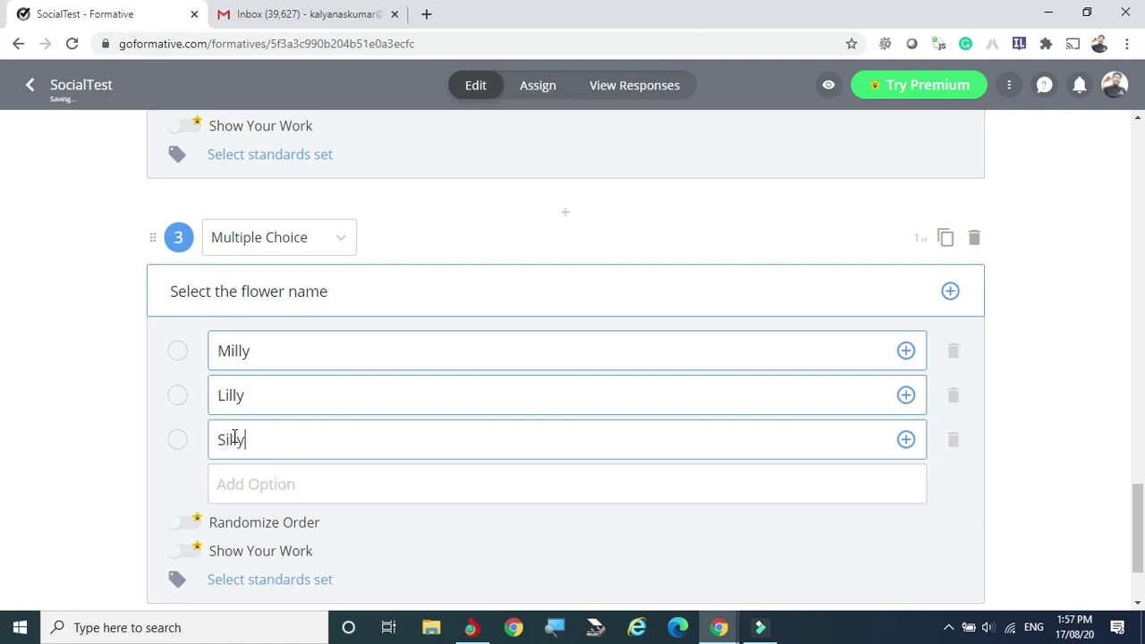
pyautogui.click(258, 483)
pyautogui.write('Killy')
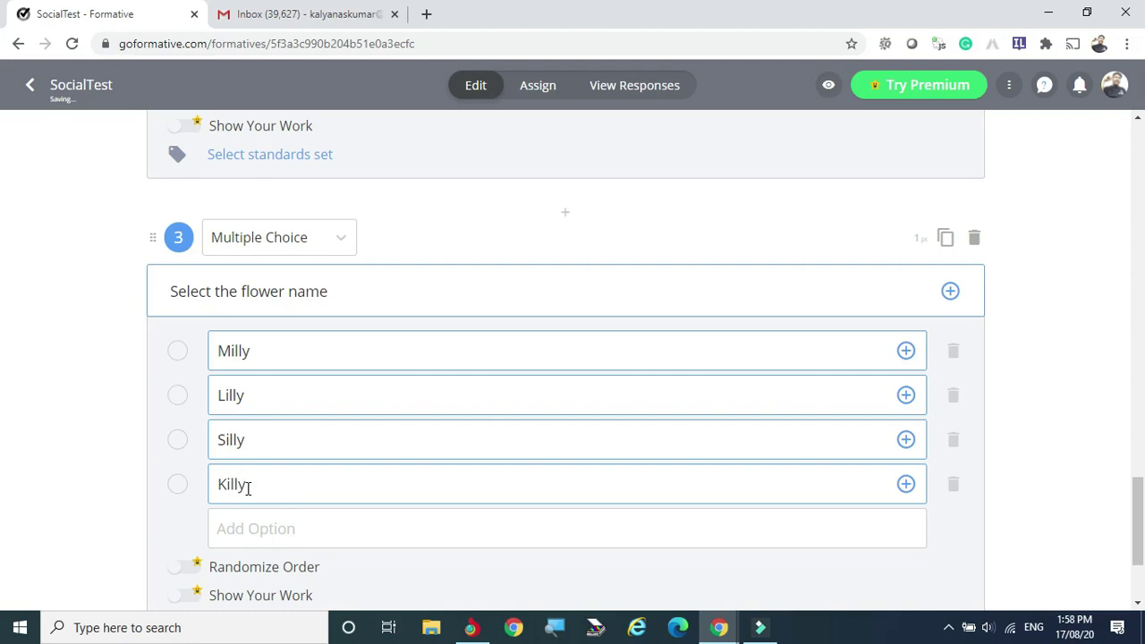
# Mark Lilly as correct, replace the Killy option with Rose, and switch the correct answer to Rose.
pyautogui.scroll(-2, 247, 486)
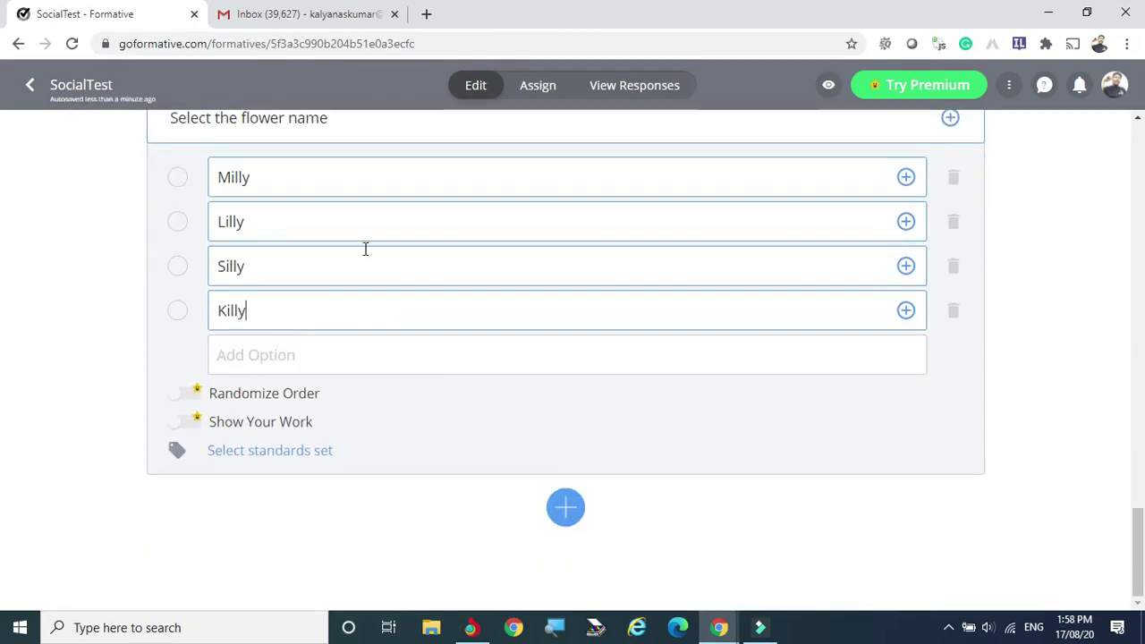
pyautogui.click(177, 221)
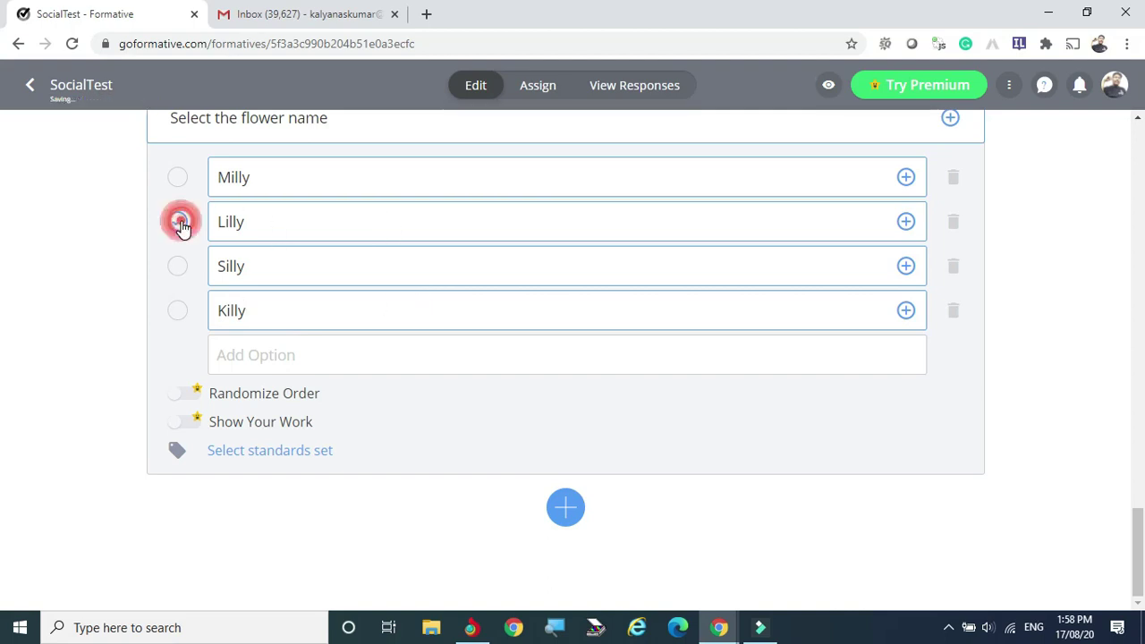
pyautogui.scroll(2, 331, 317)
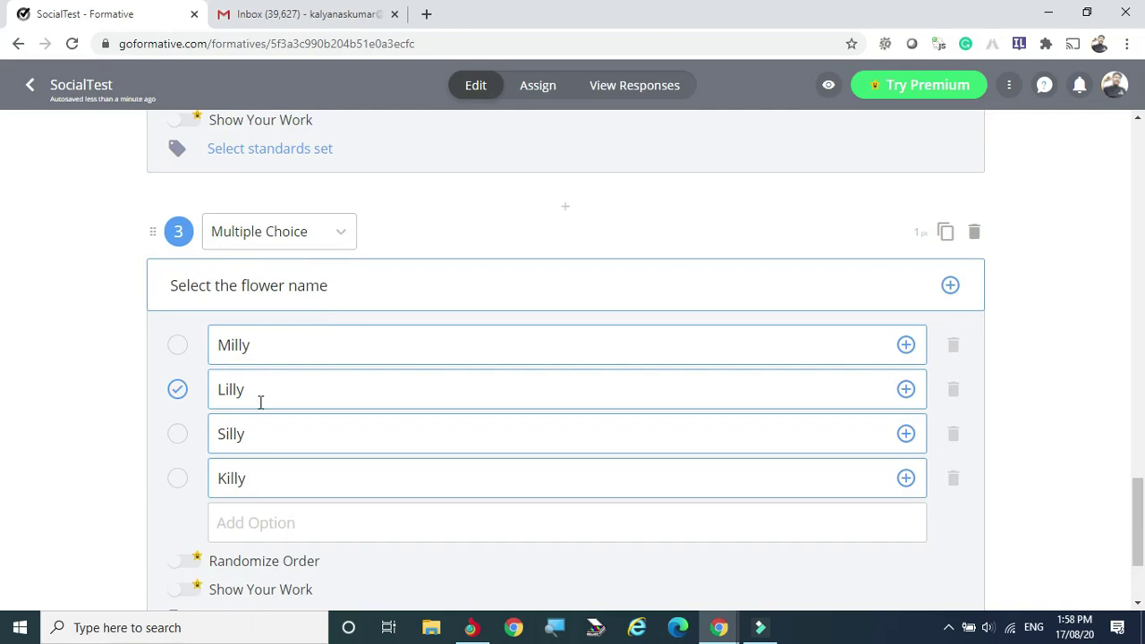
pyautogui.moveTo(251, 478); pyautogui.dragTo(211, 483)
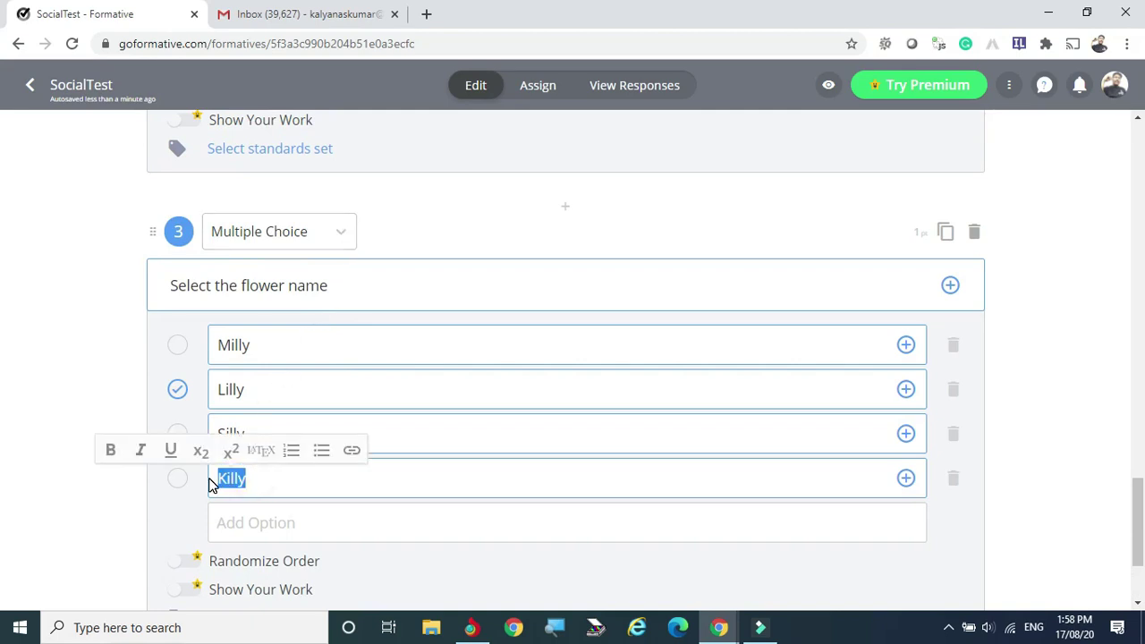
pyautogui.write('Rose')
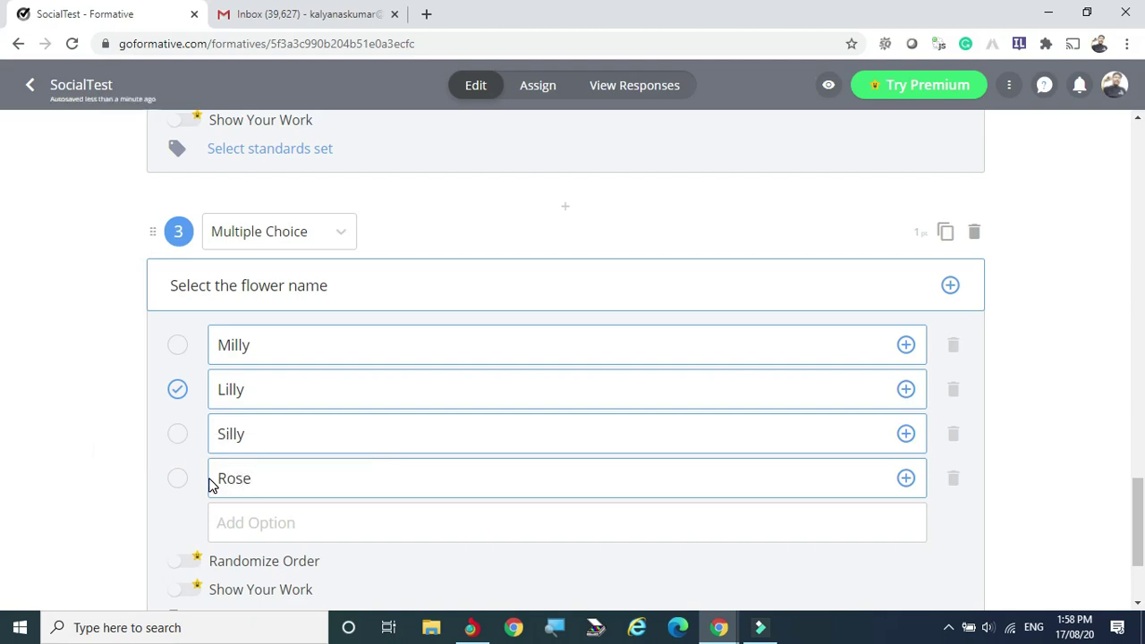
pyautogui.click(177, 478)
# Change the flower name question to the Multiple Selection type and accept losing its existing answers.
pyautogui.click(348, 232)
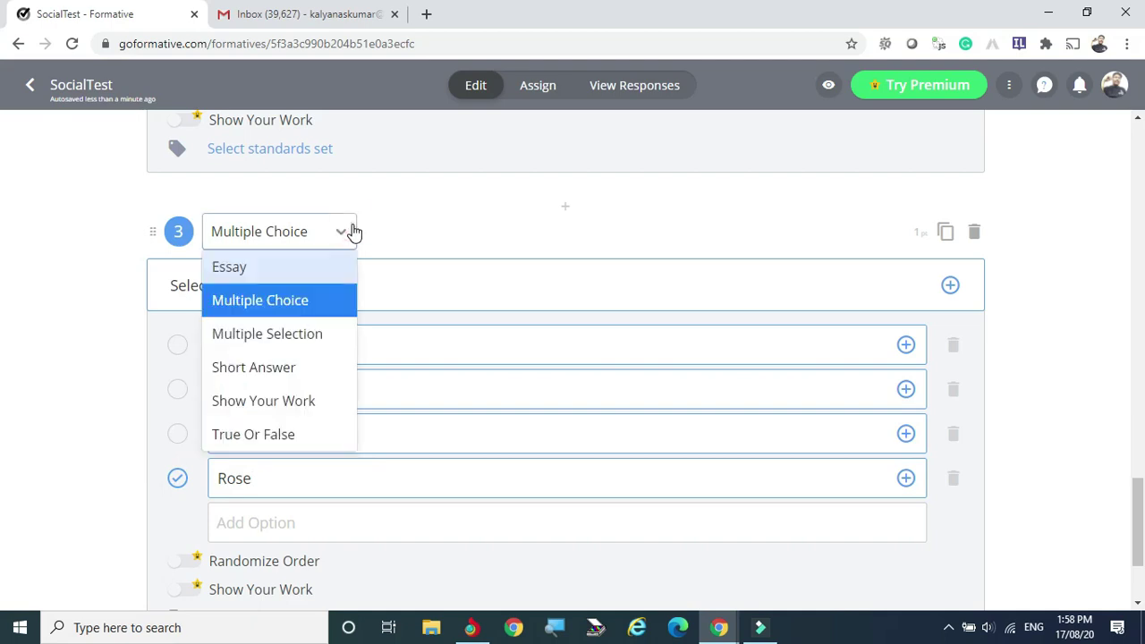
pyautogui.click(273, 332)
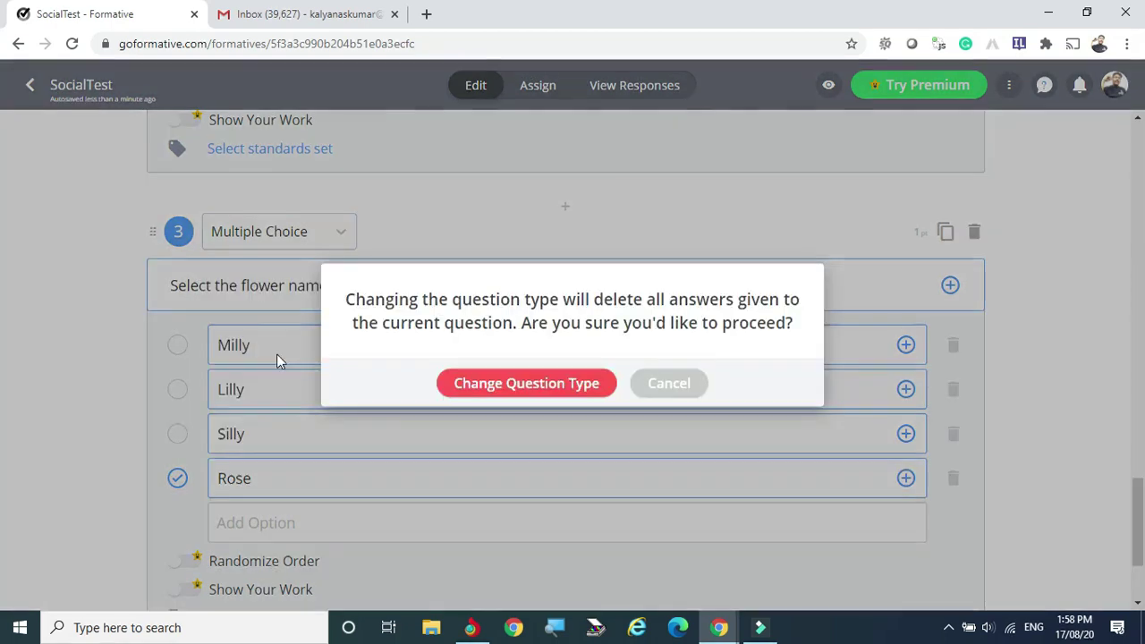
pyautogui.click(493, 385)
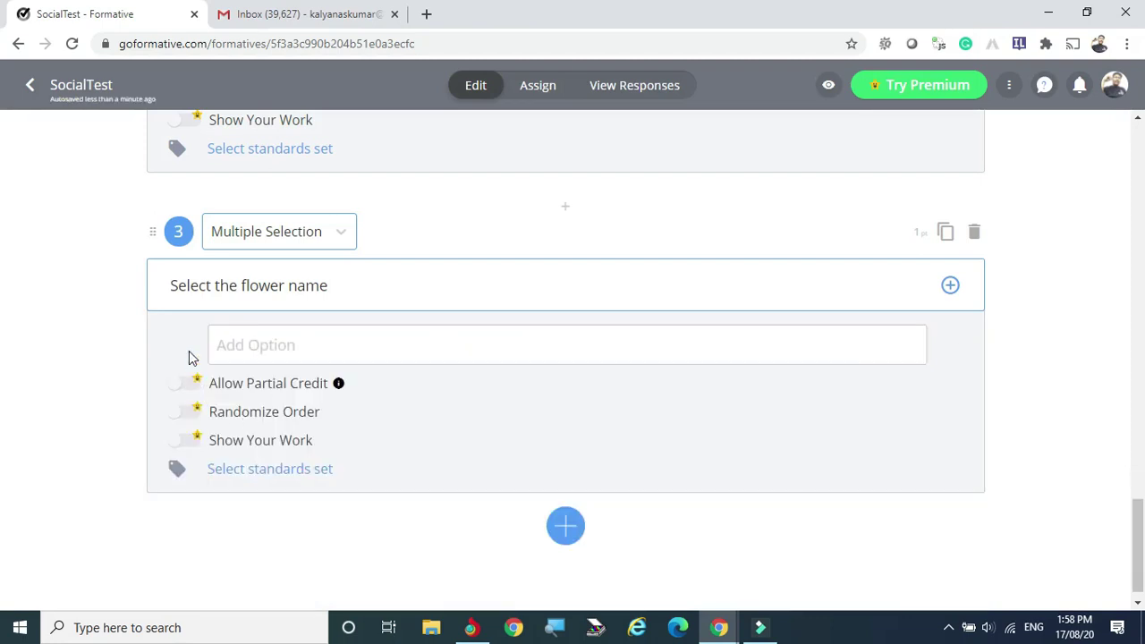
pyautogui.click(252, 286)
# Add Lilly, Milly and Pose as the first three options of the flower name question.
pyautogui.click(255, 345)
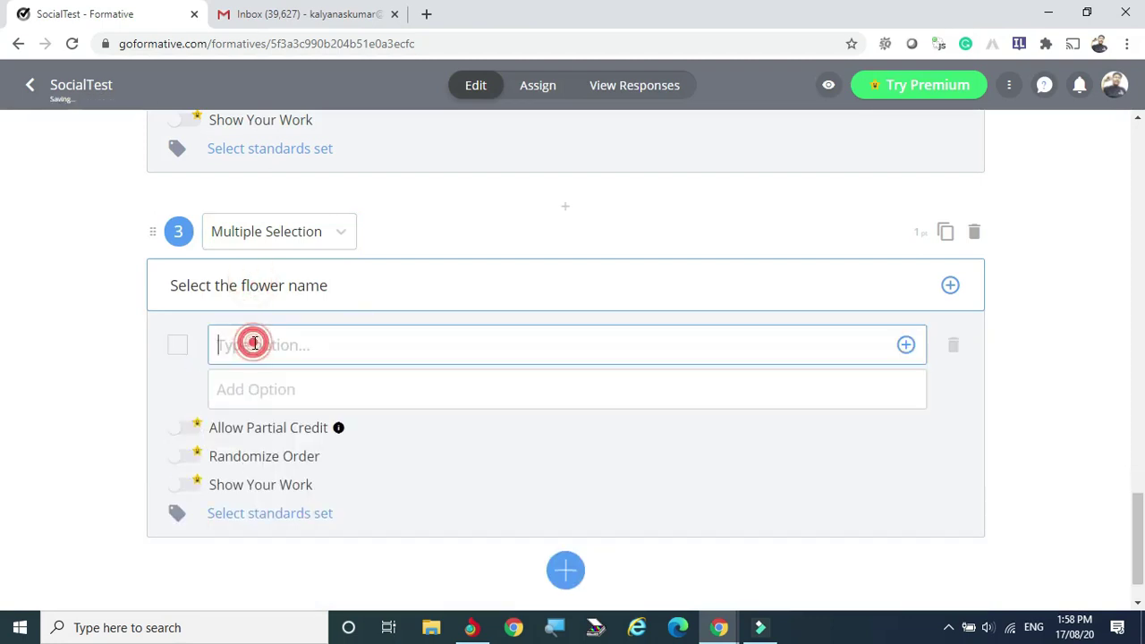
pyautogui.write('L')
pyautogui.press('BackSpace')
pyautogui.write('Lilly')
pyautogui.click(234, 387)
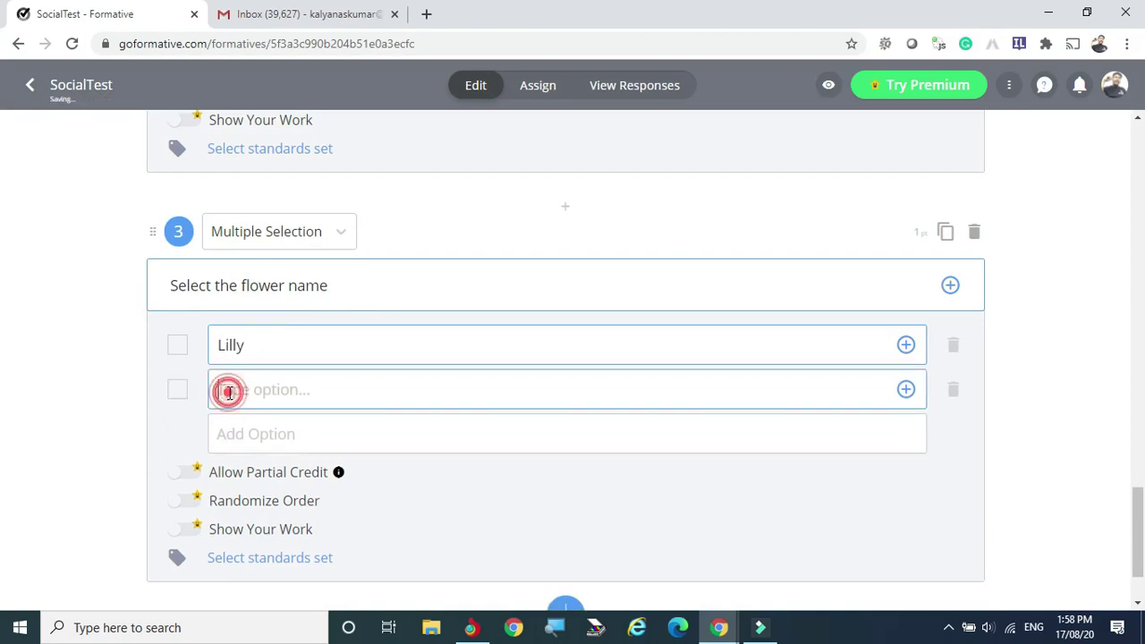
pyautogui.write('Milly')
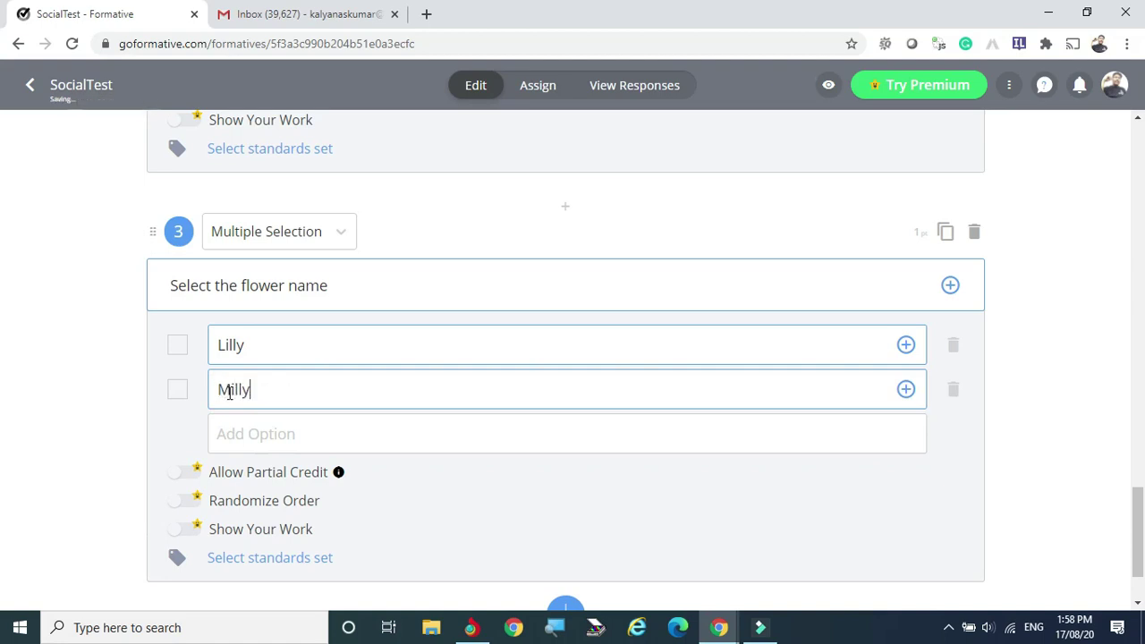
pyautogui.click(231, 434)
pyautogui.write('Ps')
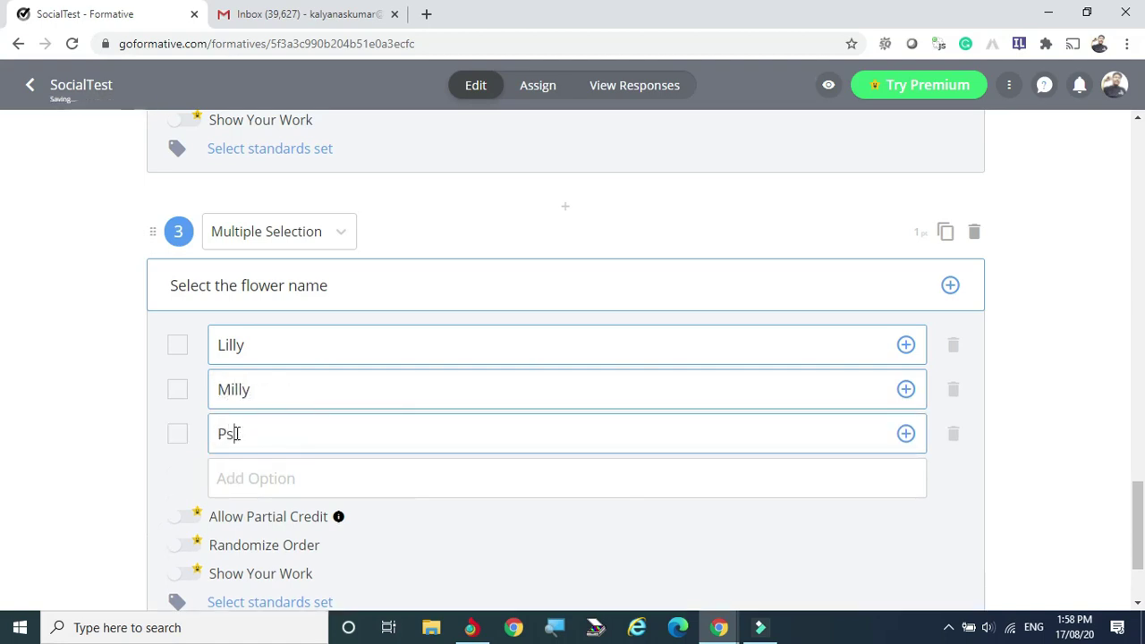
pyautogui.write('e')
pyautogui.press('BackSpace')
pyautogui.write('ose')
# Add Rose as the fourth option and mark both Lilly and Rose as correct answers.
pyautogui.click(238, 474)
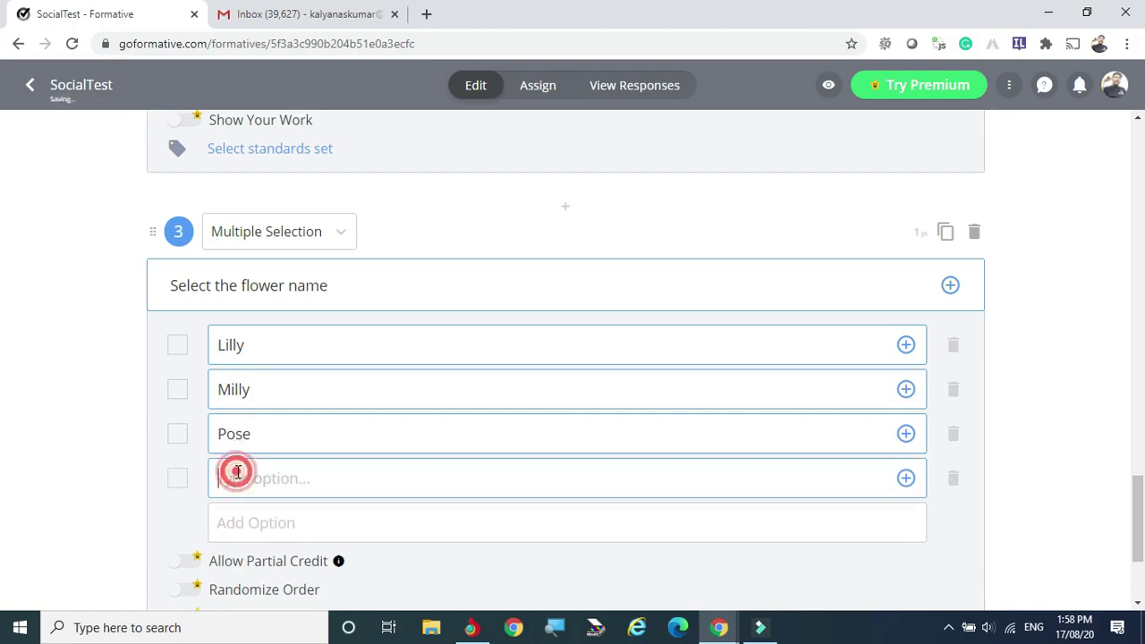
pyautogui.write('T')
pyautogui.press('BackSpace')
pyautogui.write('Rose')
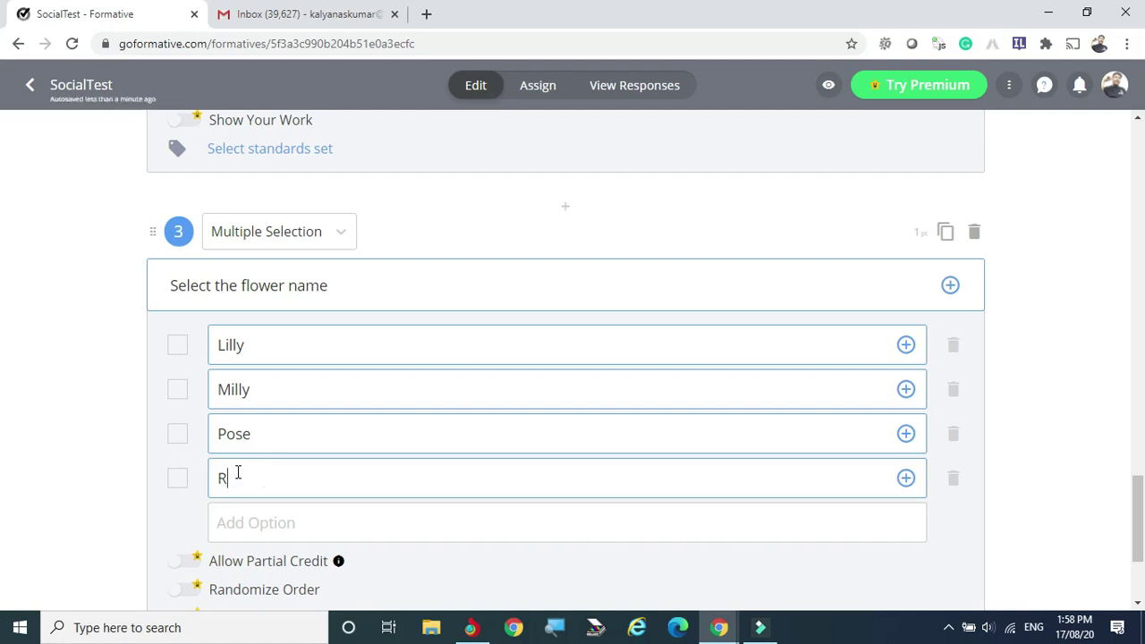
pyautogui.click(178, 342)
pyautogui.click(177, 478)
# Add a Short Answer question reading "Write any two colors of national flag with implied meaning." after the flower name question.
pyautogui.scroll(-2, 555, 388)
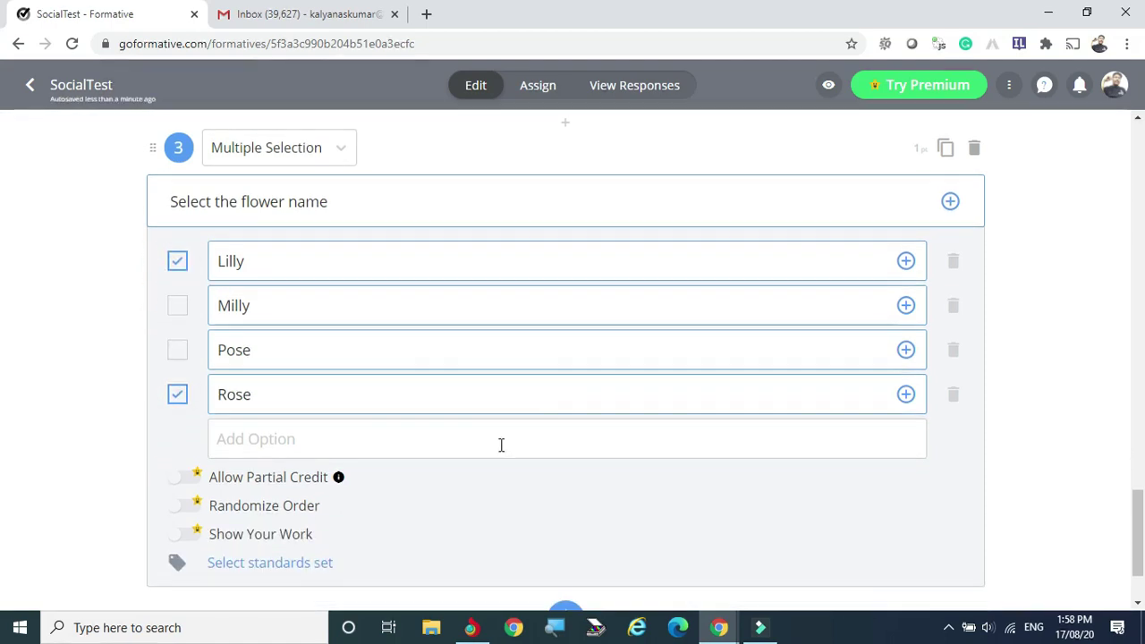
pyautogui.click(564, 507)
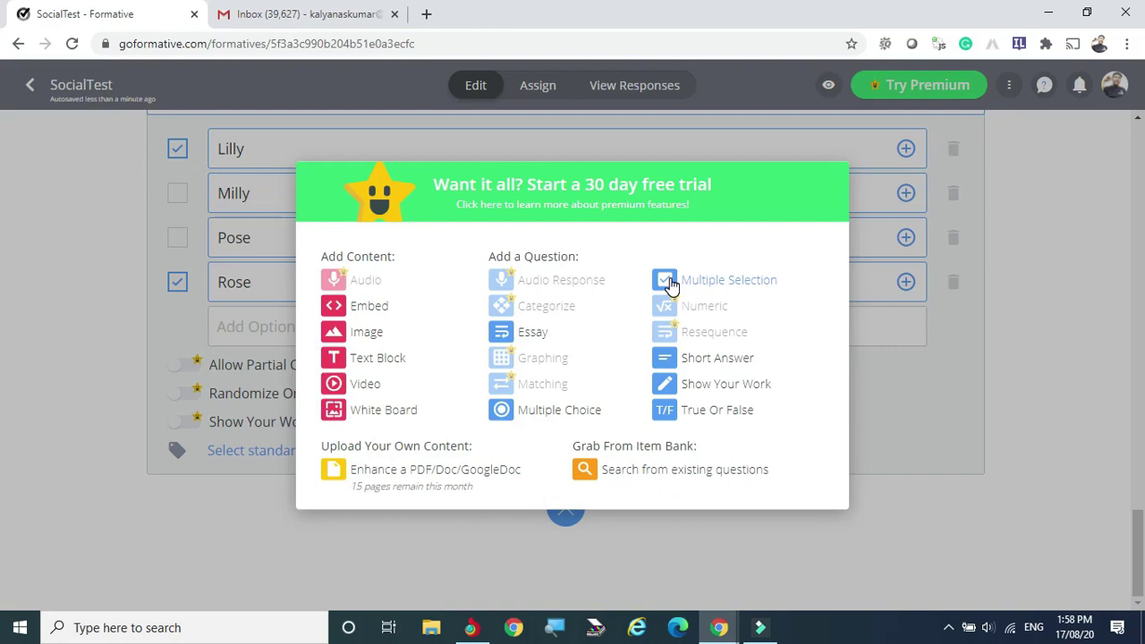
pyautogui.click(669, 369)
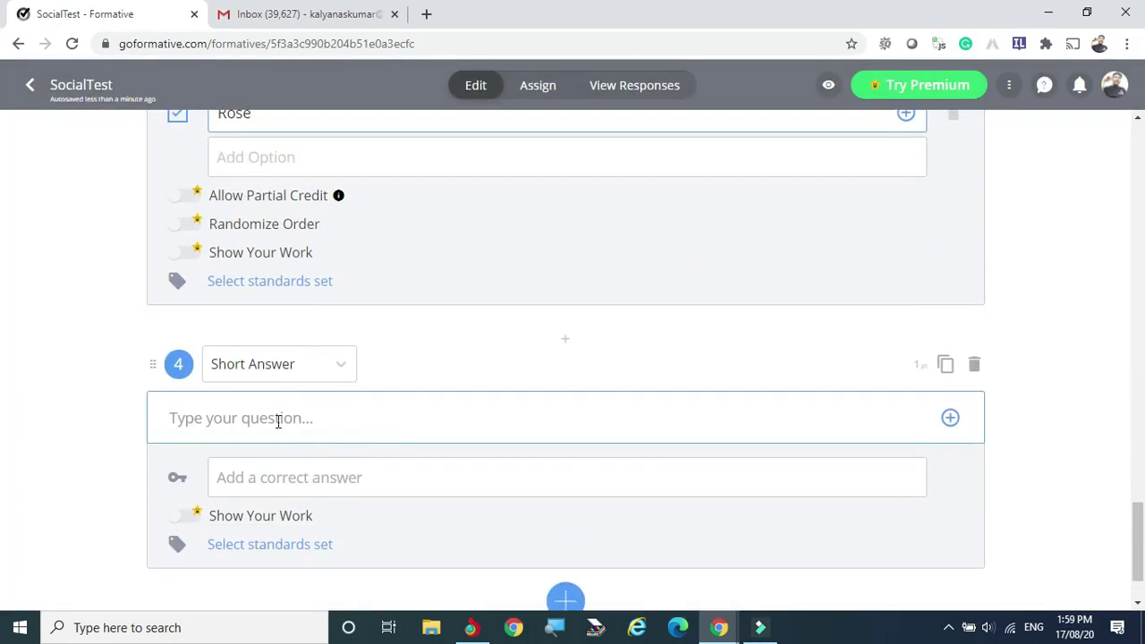
pyautogui.click(280, 409)
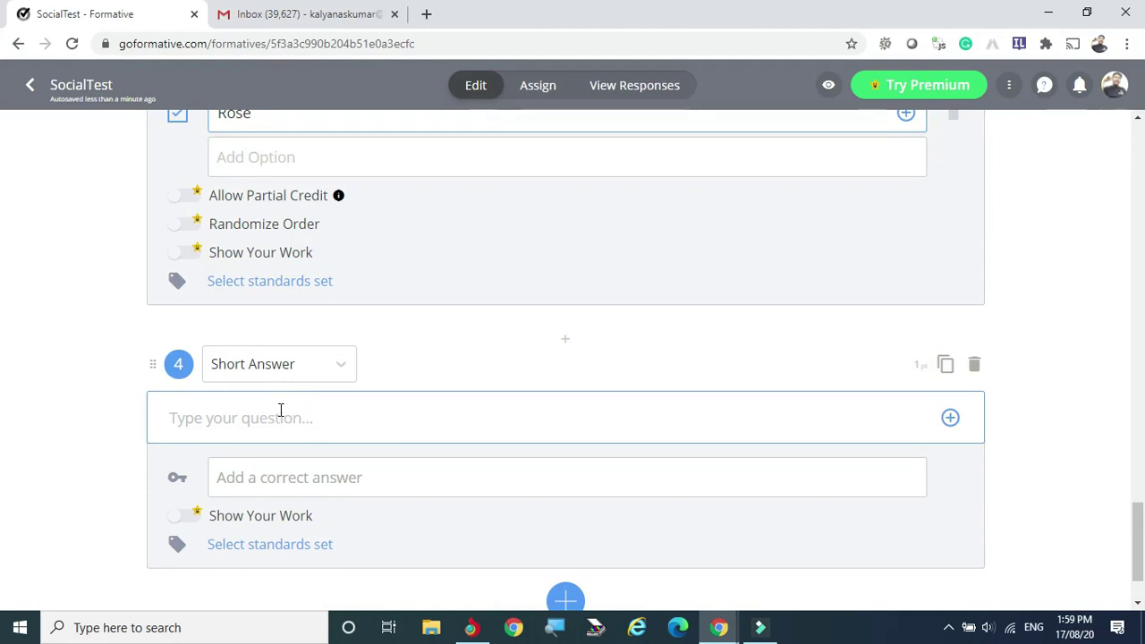
pyautogui.write('Write')
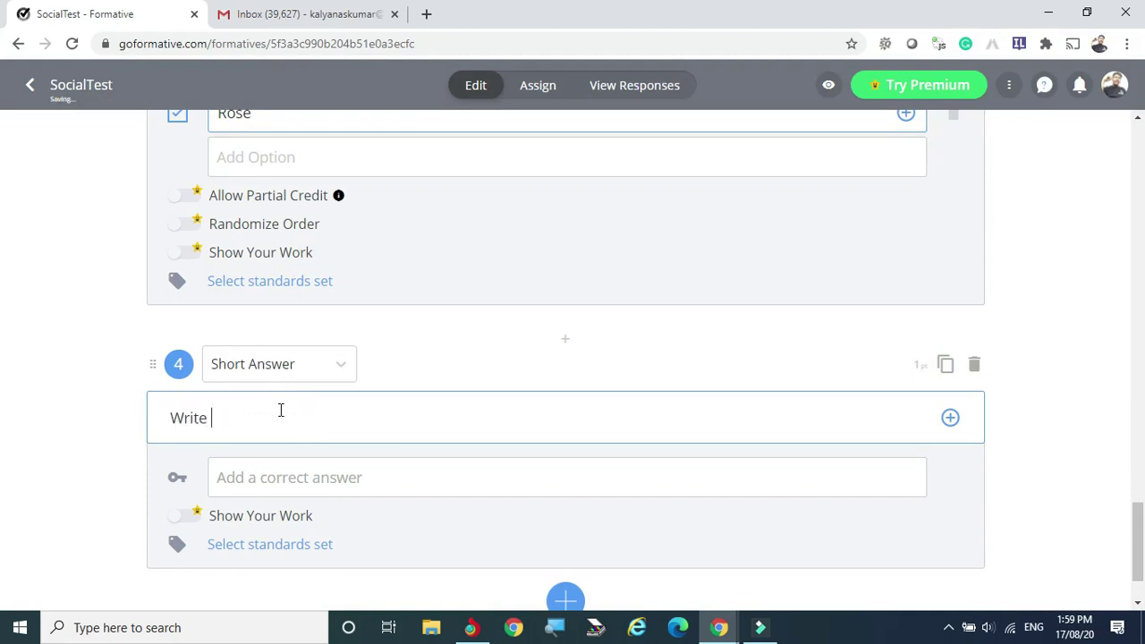
pyautogui.write(' any two colors of ')
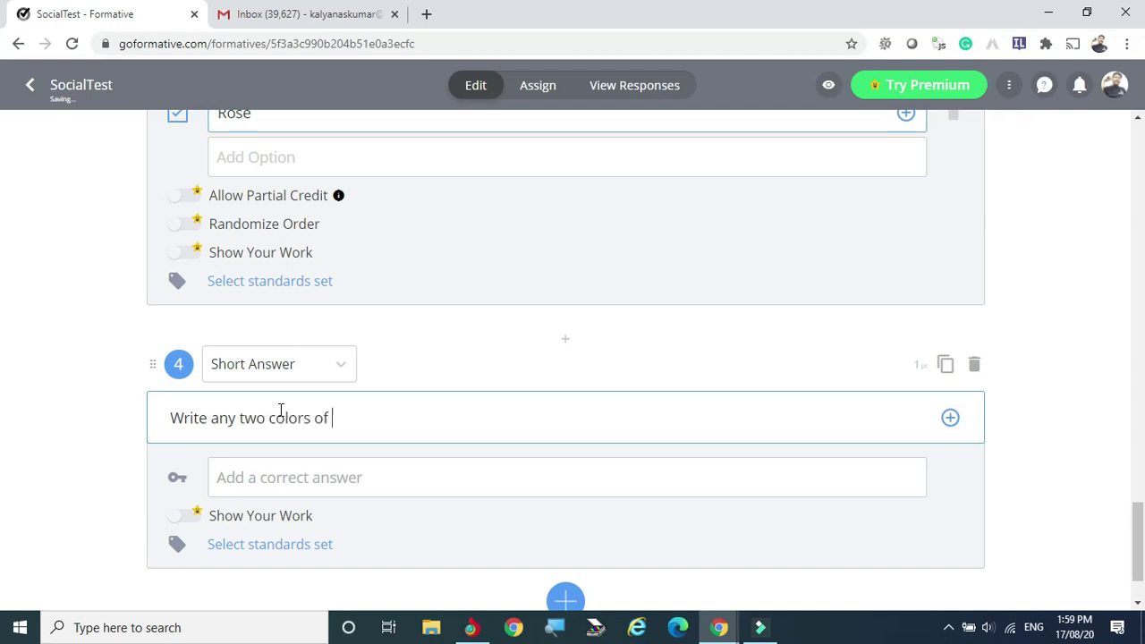
pyautogui.write('national flag with')
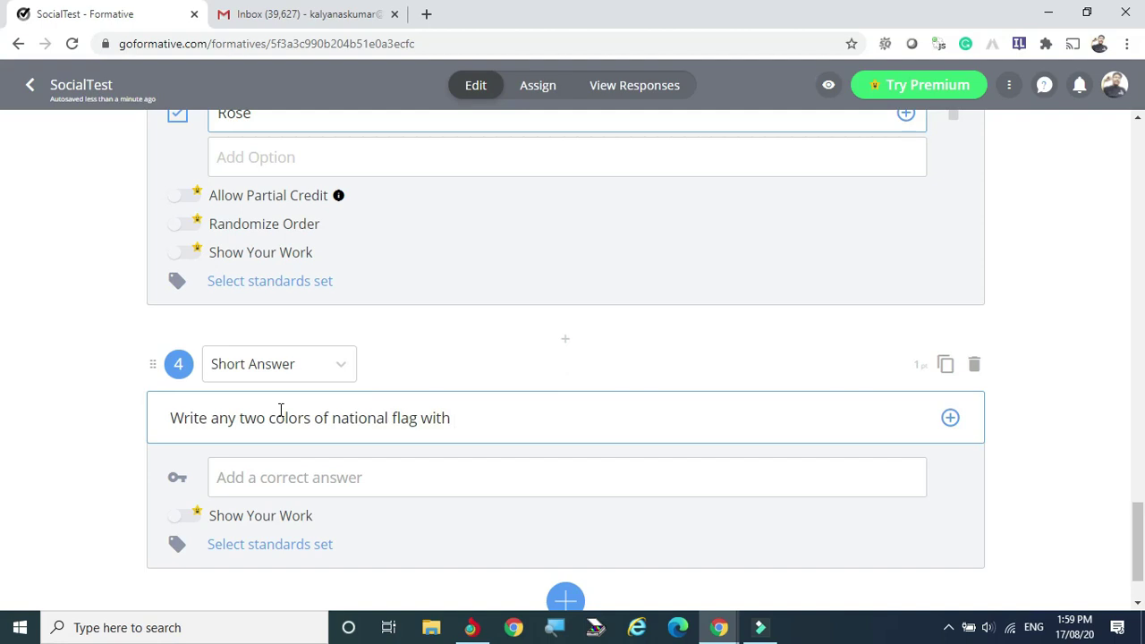
pyautogui.write('impli')
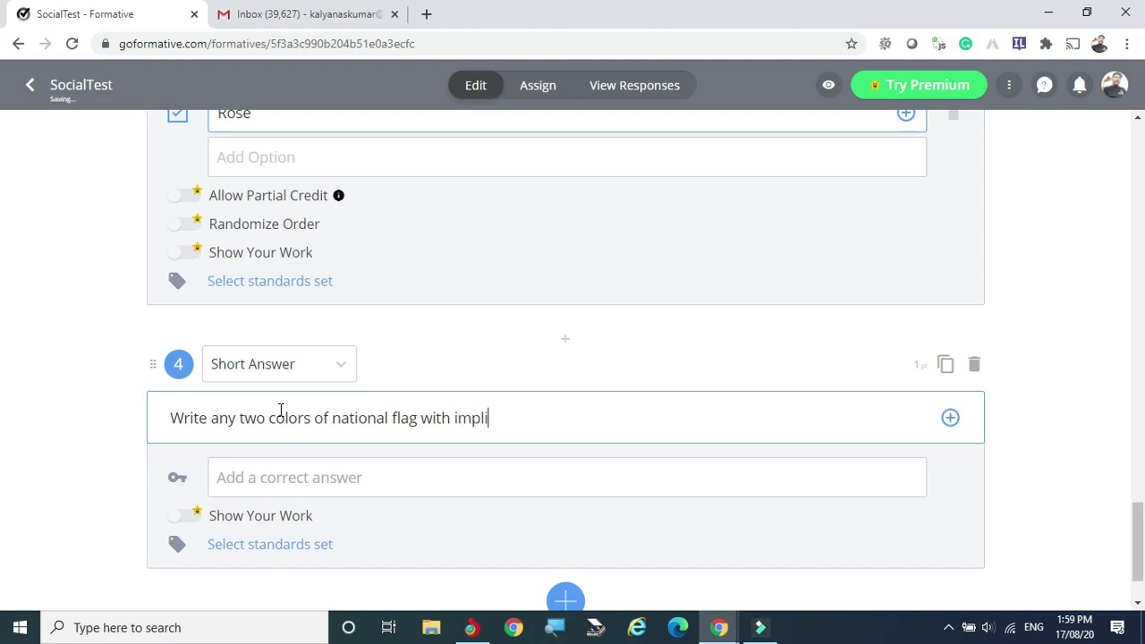
pyautogui.write('ed meaning')
pyautogui.scroll(-1, 279, 429)
pyautogui.write('.')
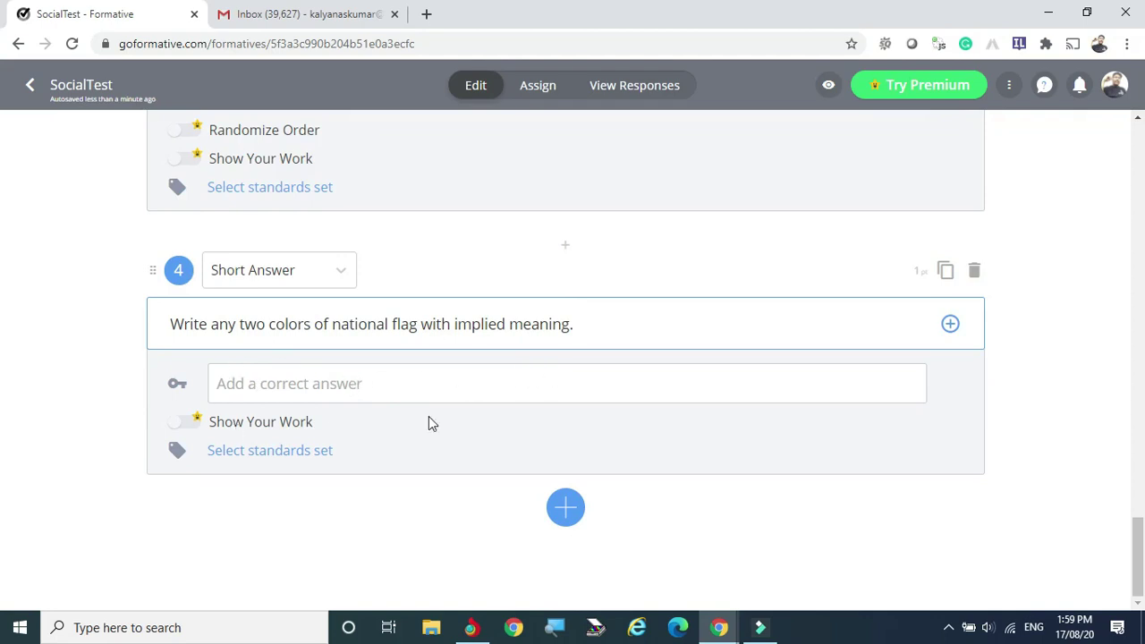
# Add a Show Your Work question reading "Write the chemical structure of the water" after the national flag question.
pyautogui.click(565, 509)
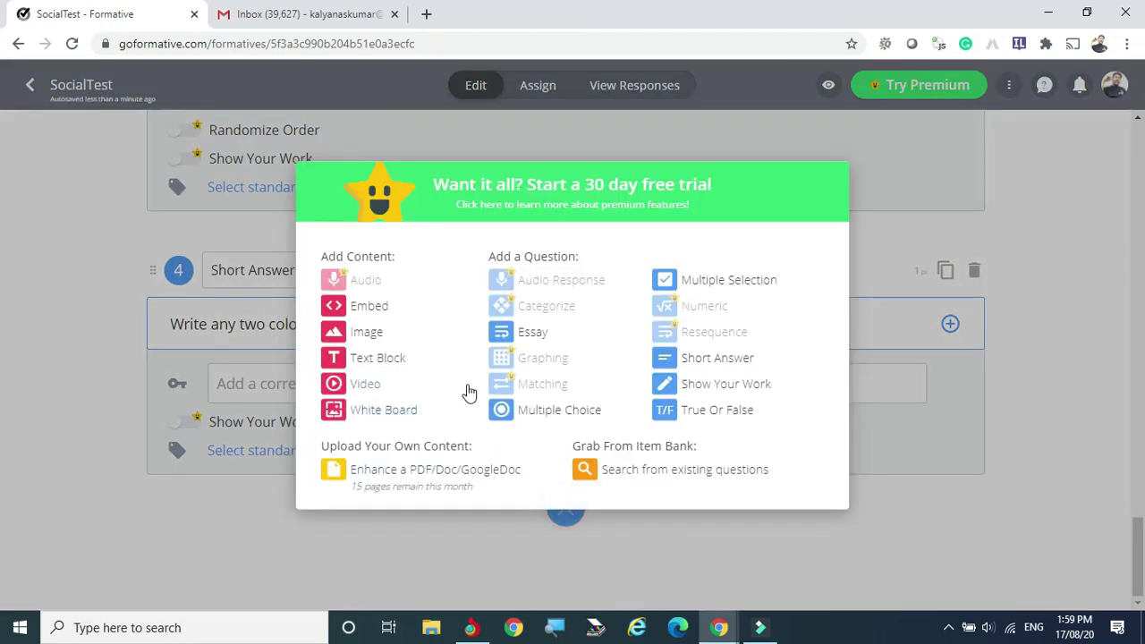
pyautogui.click(664, 385)
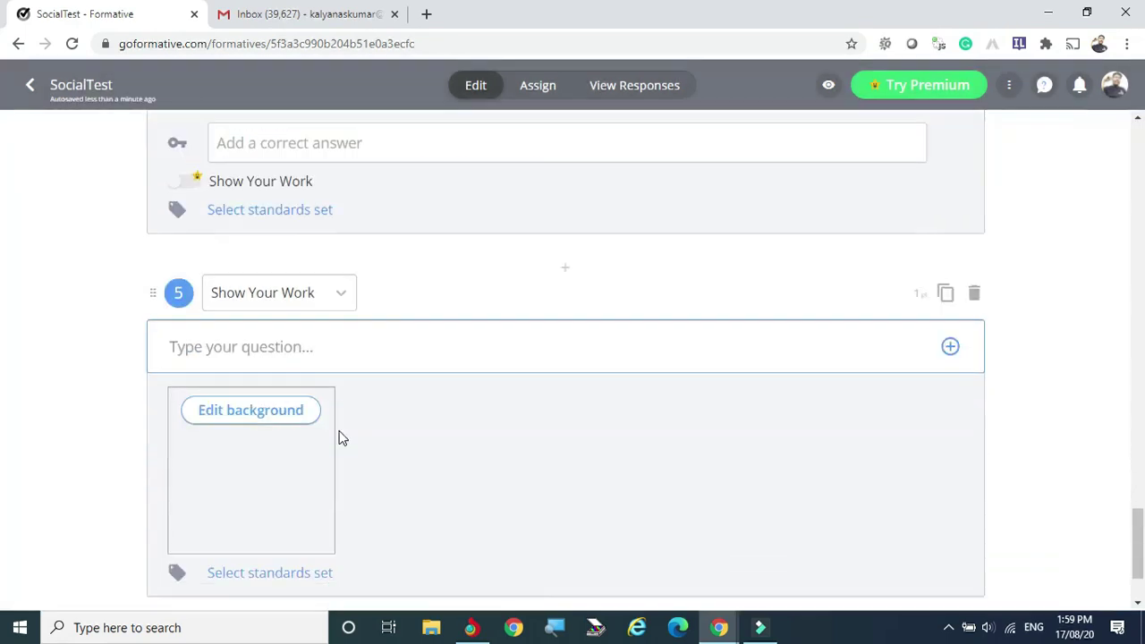
pyautogui.click(243, 335)
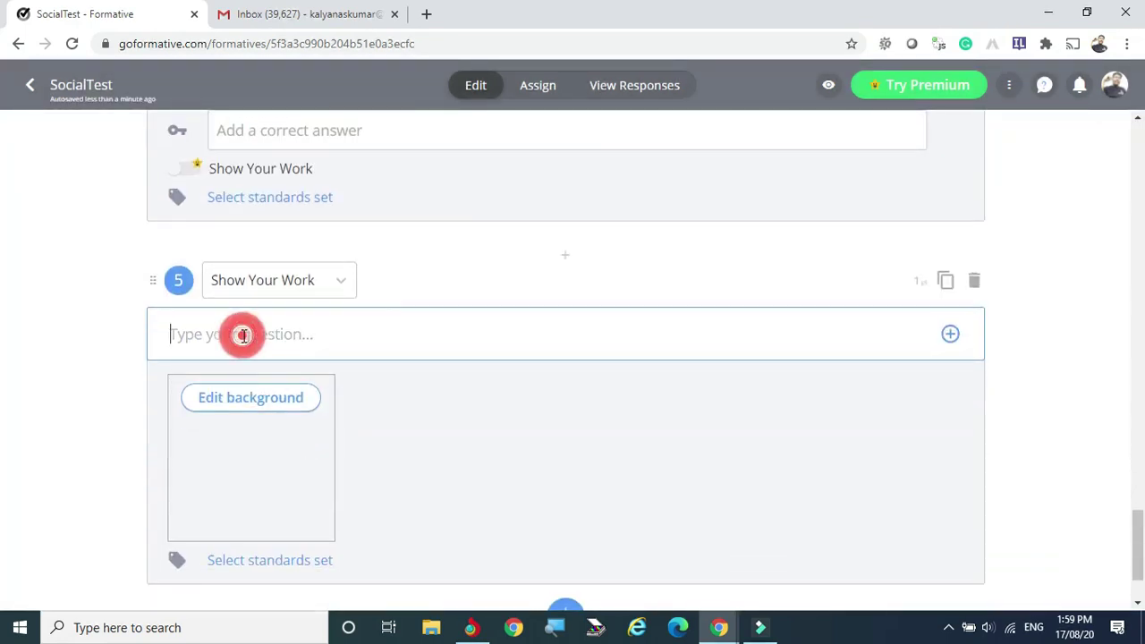
pyautogui.write('Write the chemical structure of the water')
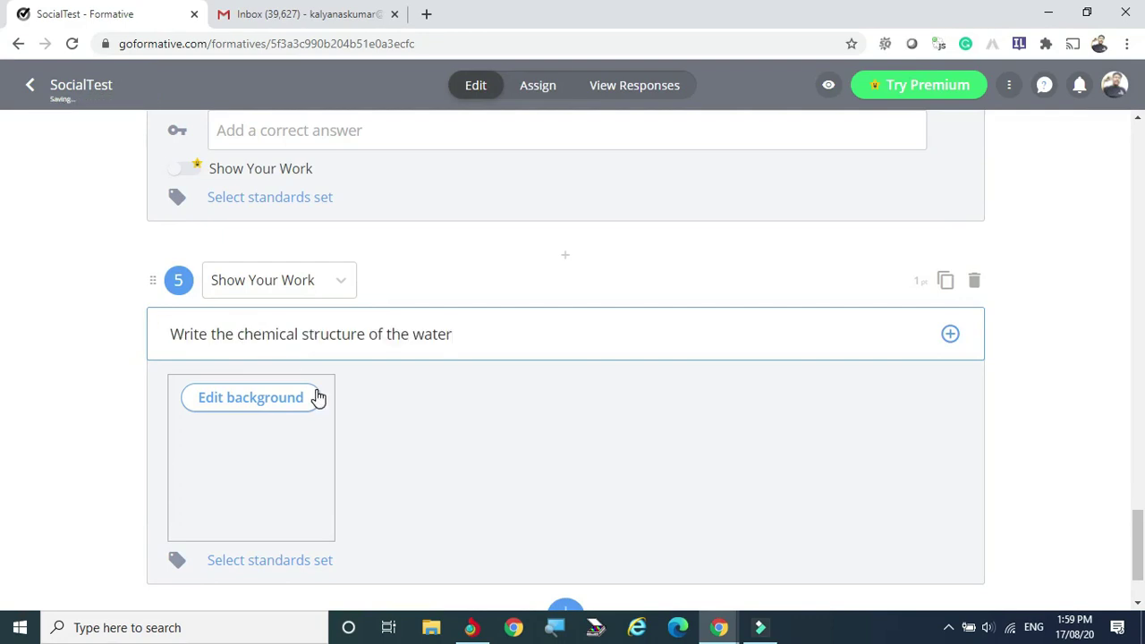
pyautogui.scroll(-1, 264, 398)
# Add a second Show Your Work question reading "Draw the picture of a flower and mark its parts".
pyautogui.click(564, 506)
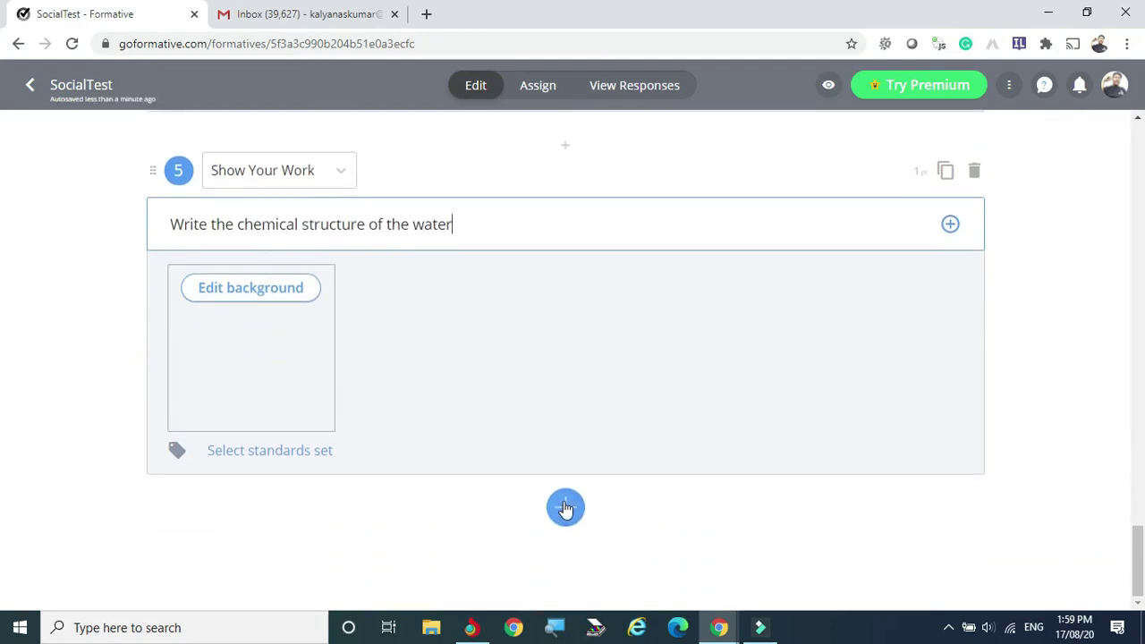
pyautogui.click(688, 384)
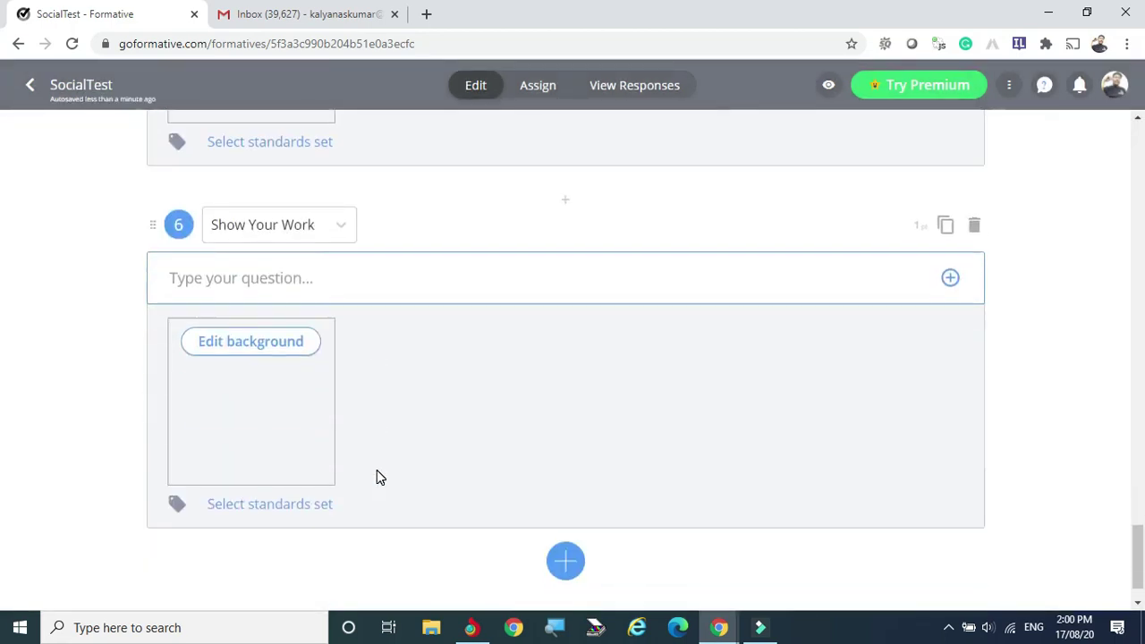
pyautogui.write('Draw the picture of a flower and mark its part')
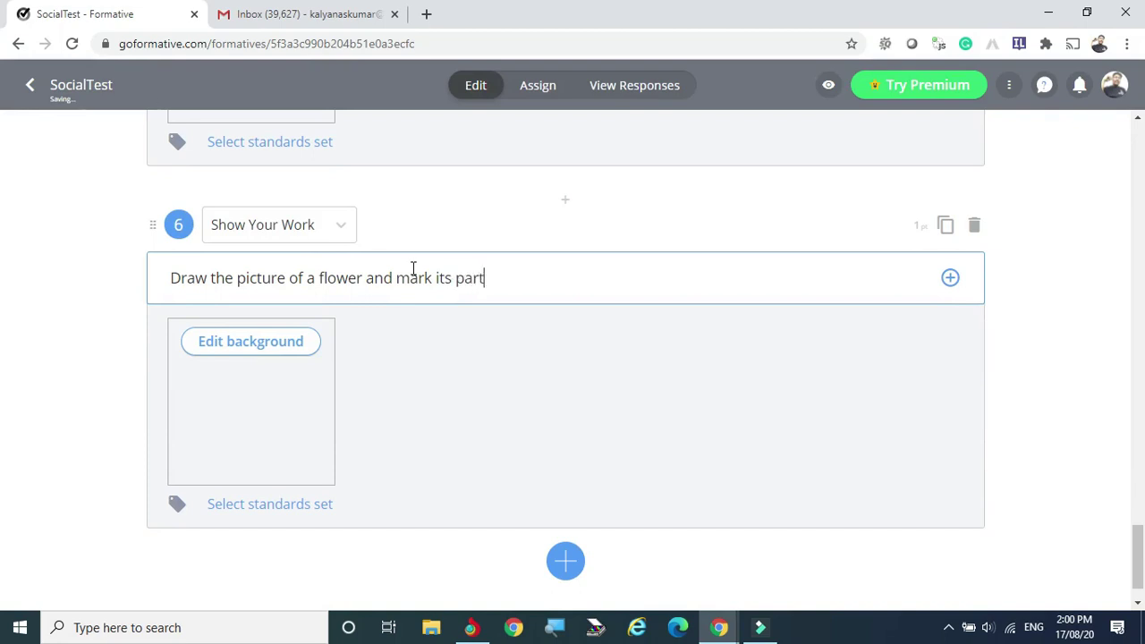
pyautogui.write('s')
pyautogui.scroll(-1, 477, 452)
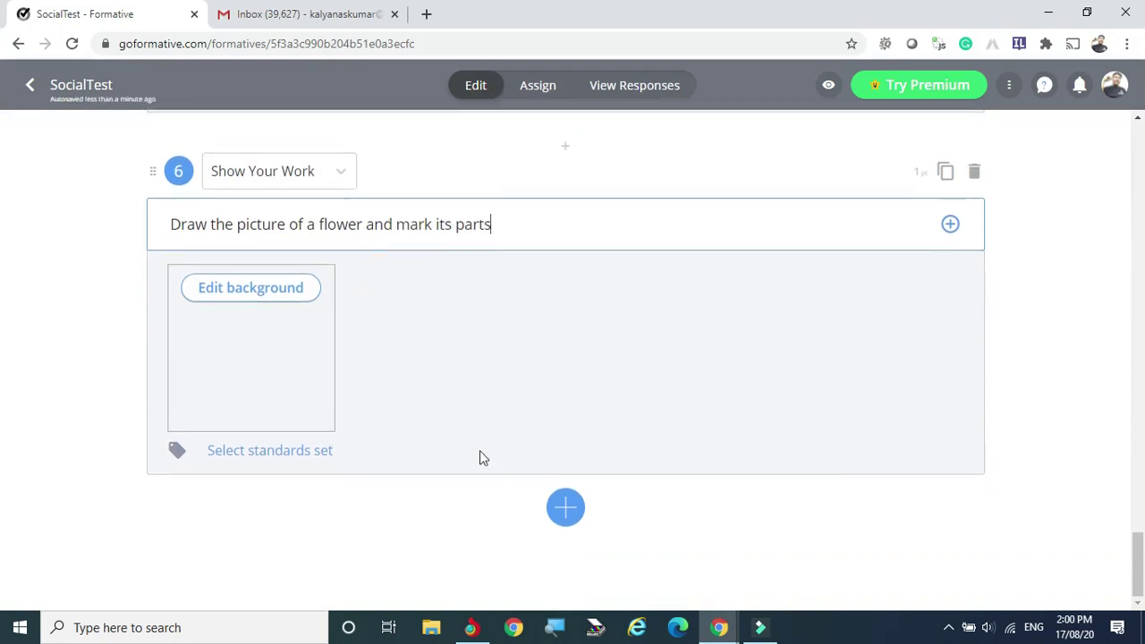
pyautogui.click(563, 510)
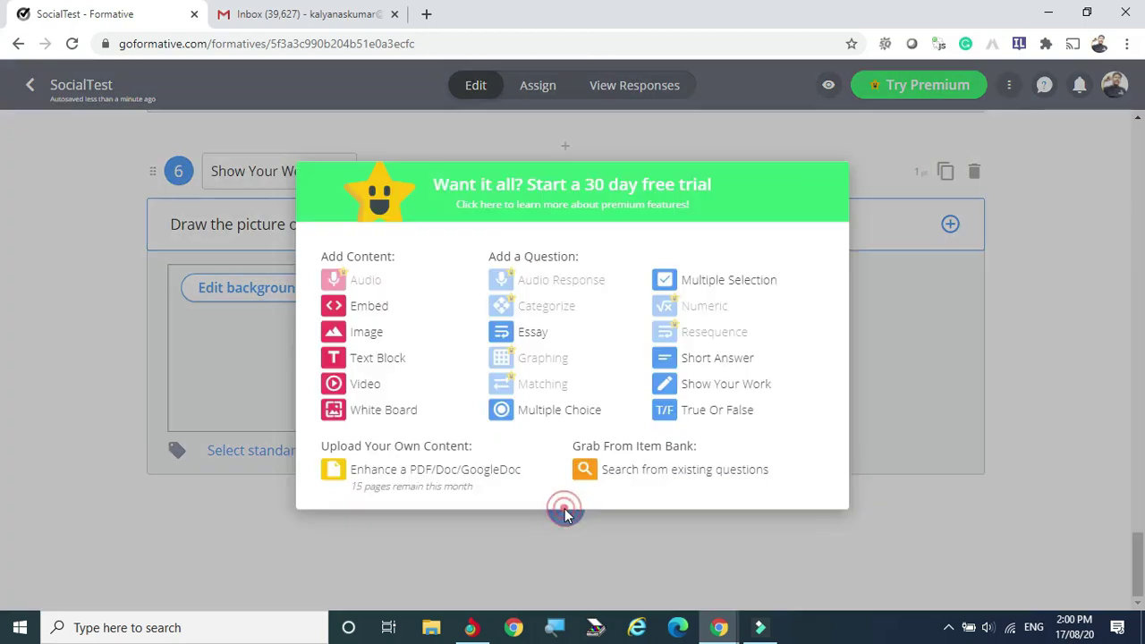
pyautogui.click(677, 413)
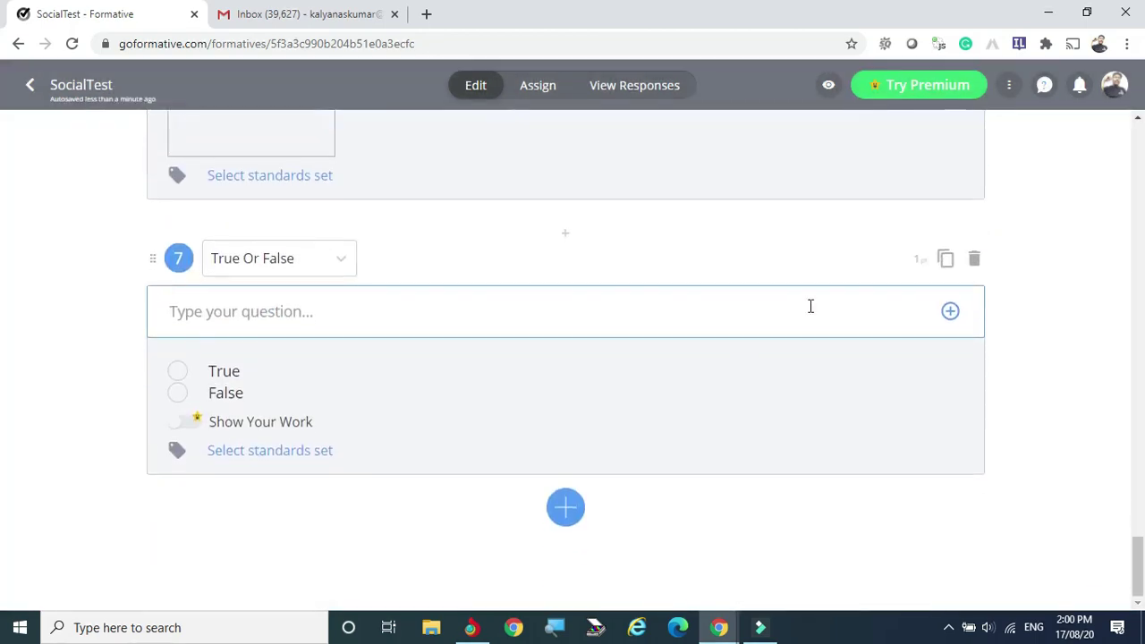
pyautogui.click(974, 263)
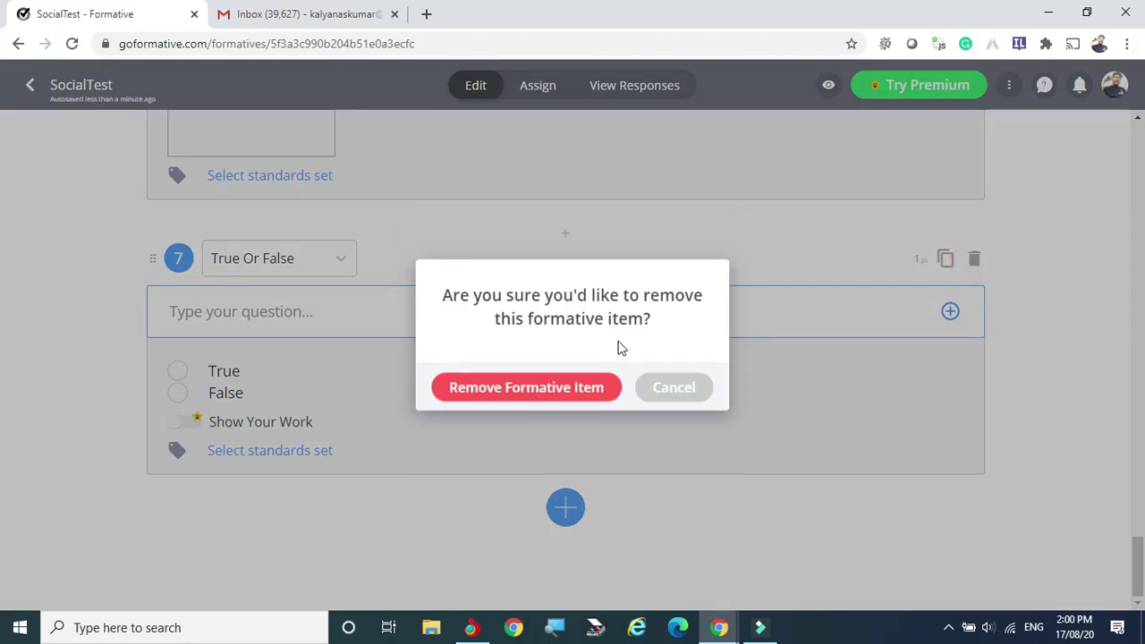
pyautogui.click(546, 391)
# Review the added questions and preview the formative as a student would see it on a laptop.
pyautogui.scroll(10, 654, 426)
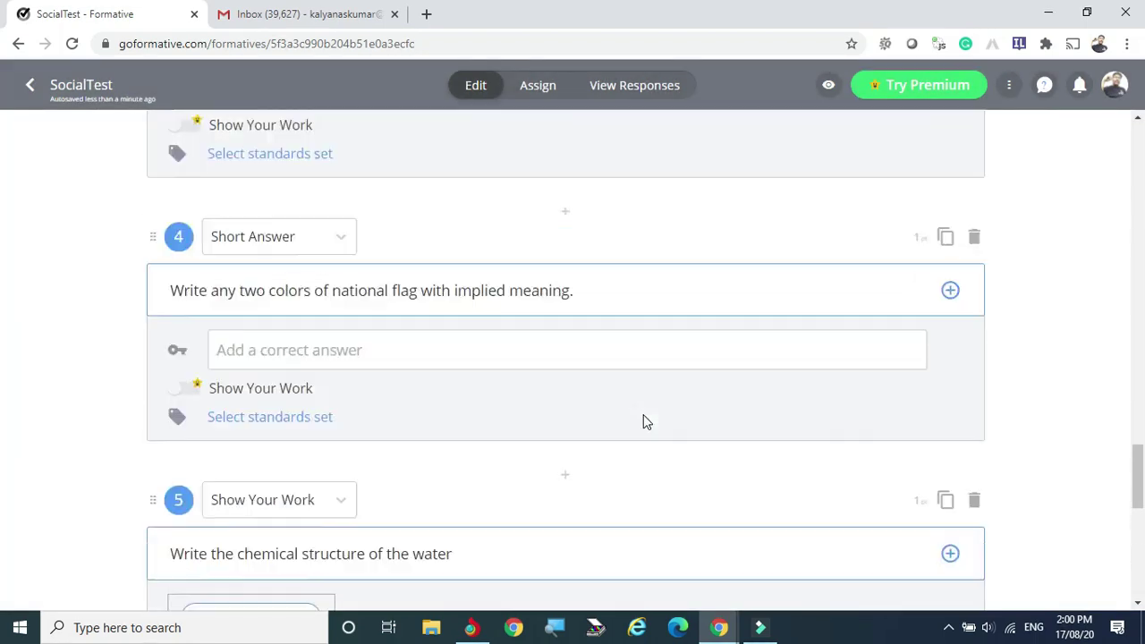
pyautogui.scroll(4, 523, 387)
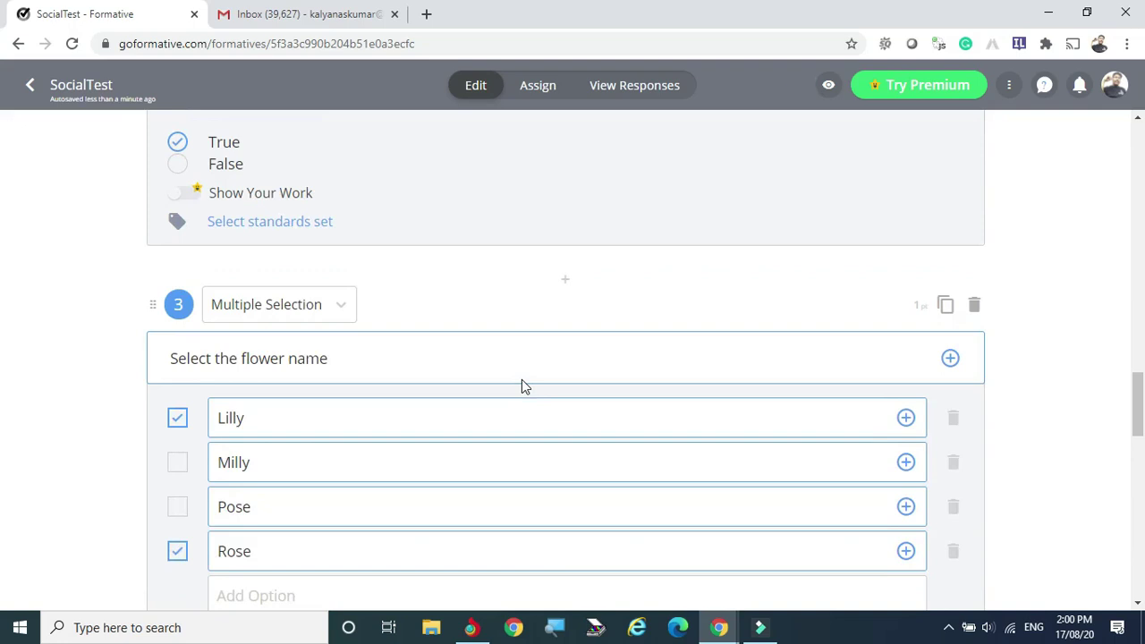
pyautogui.scroll(2, 523, 387)
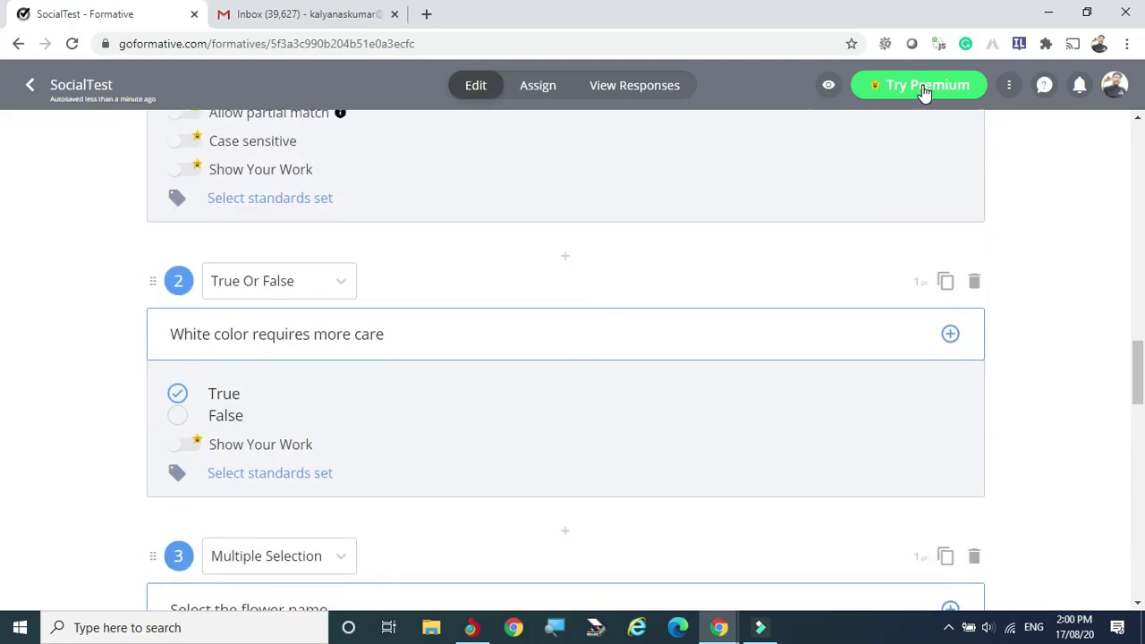
pyautogui.click(828, 87)
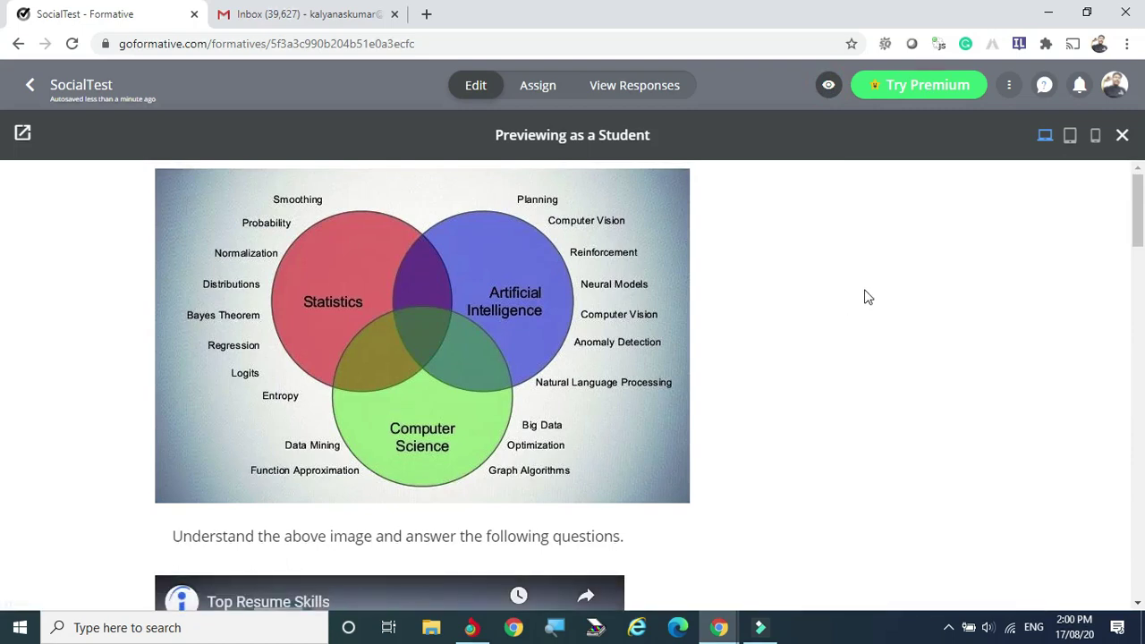
pyautogui.scroll(-3, 760, 219)
pyautogui.scroll(3, 759, 220)
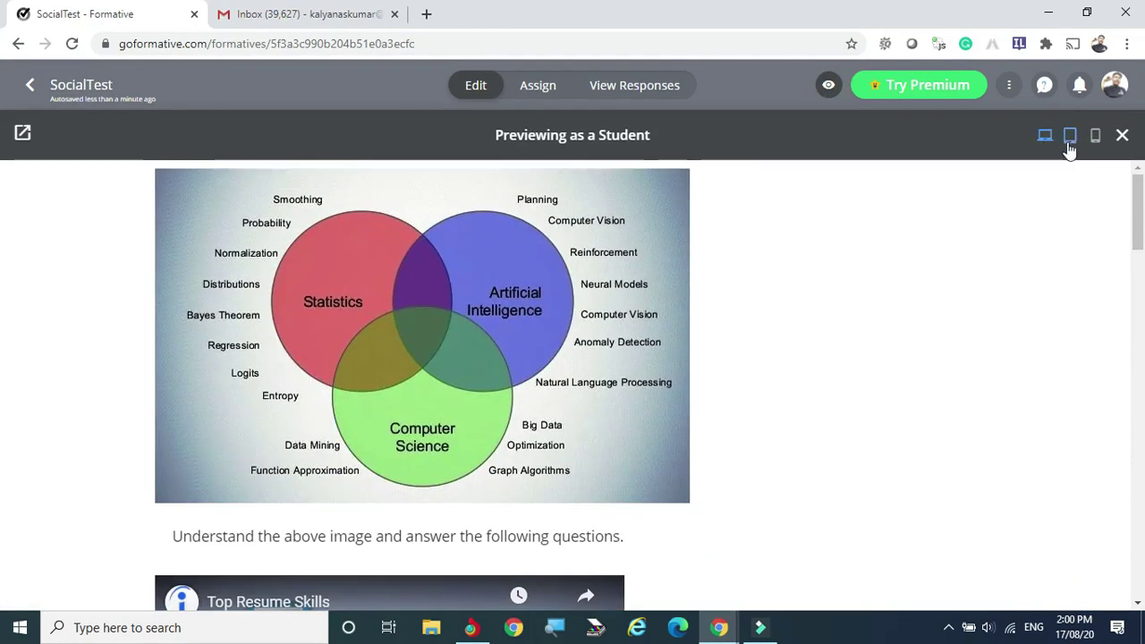
# Check the student preview in tablet and phone sizes, and open the formative's student responses.
pyautogui.click(1068, 138)
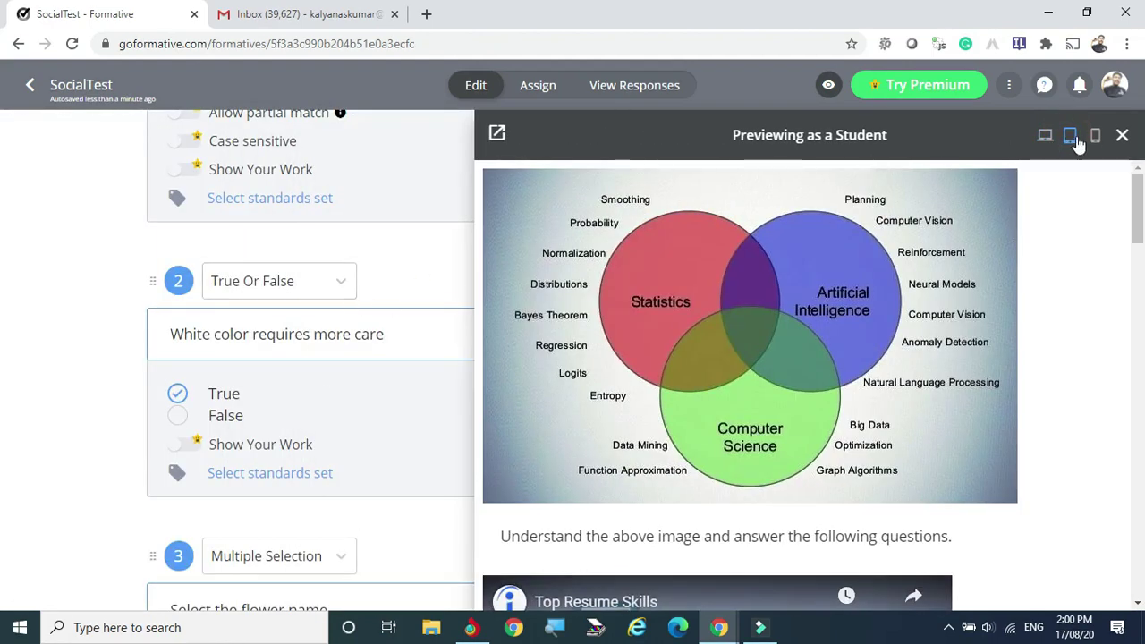
pyautogui.click(1096, 136)
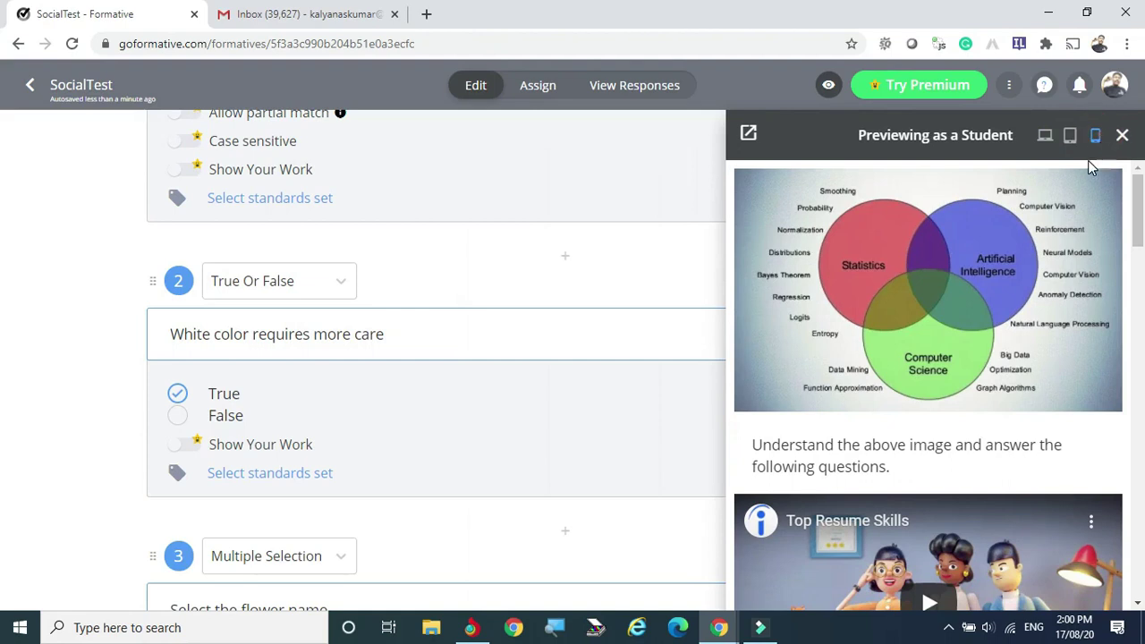
pyautogui.scroll(-5, 1139, 205)
pyautogui.scroll(5, 1138, 188)
pyautogui.scroll(-2, 1137, 181)
pyautogui.scroll(2, 1137, 181)
pyautogui.scroll(15, 224, 296)
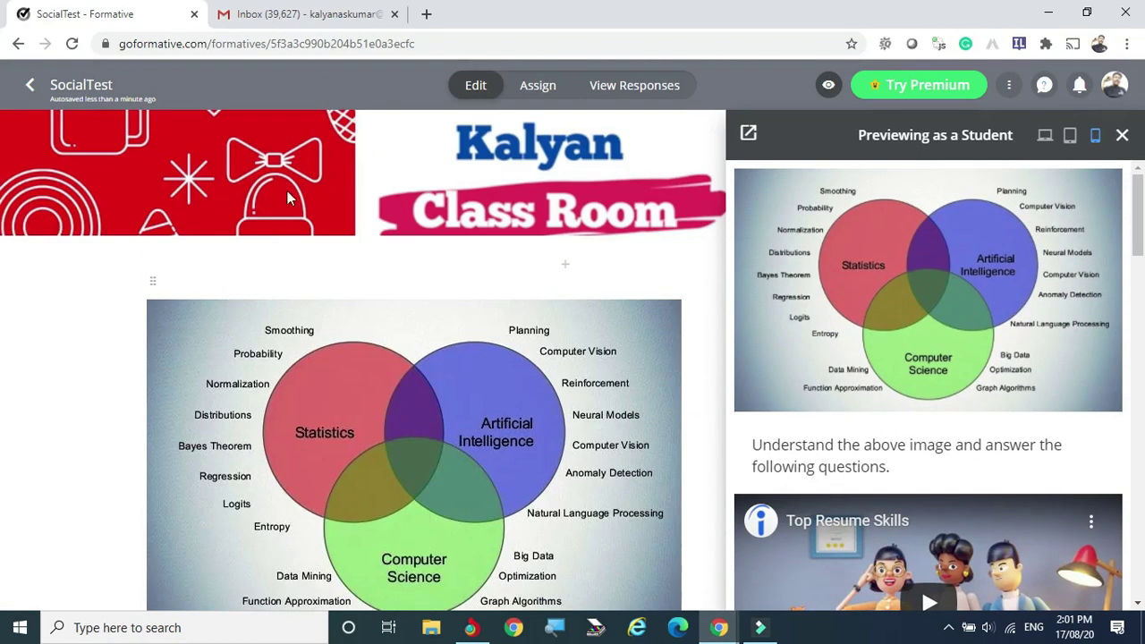
pyautogui.click(640, 88)
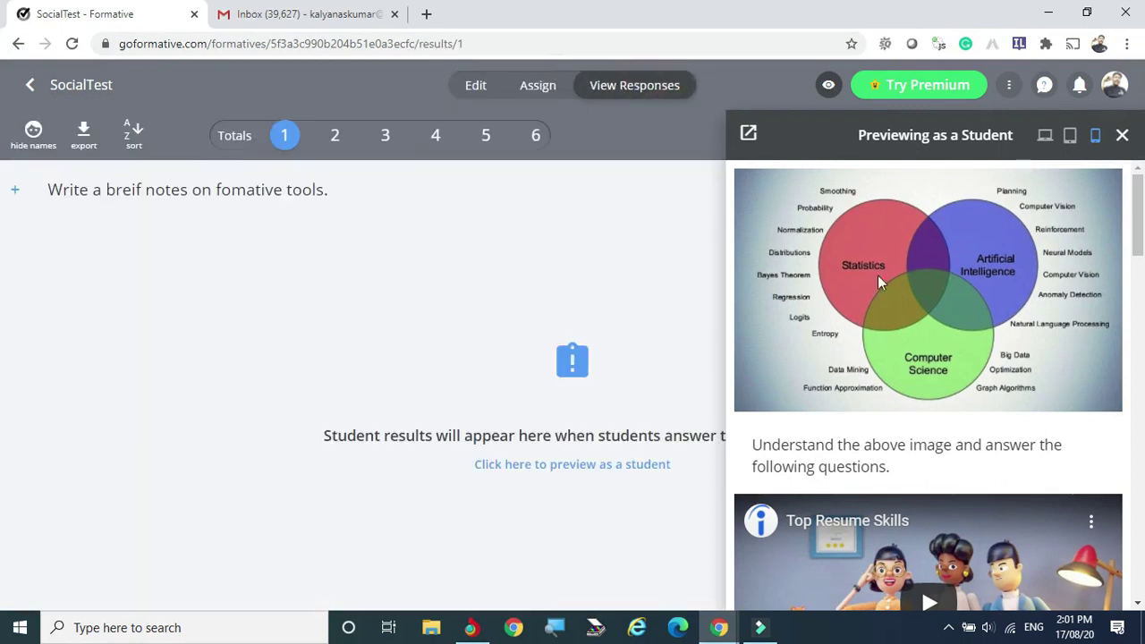
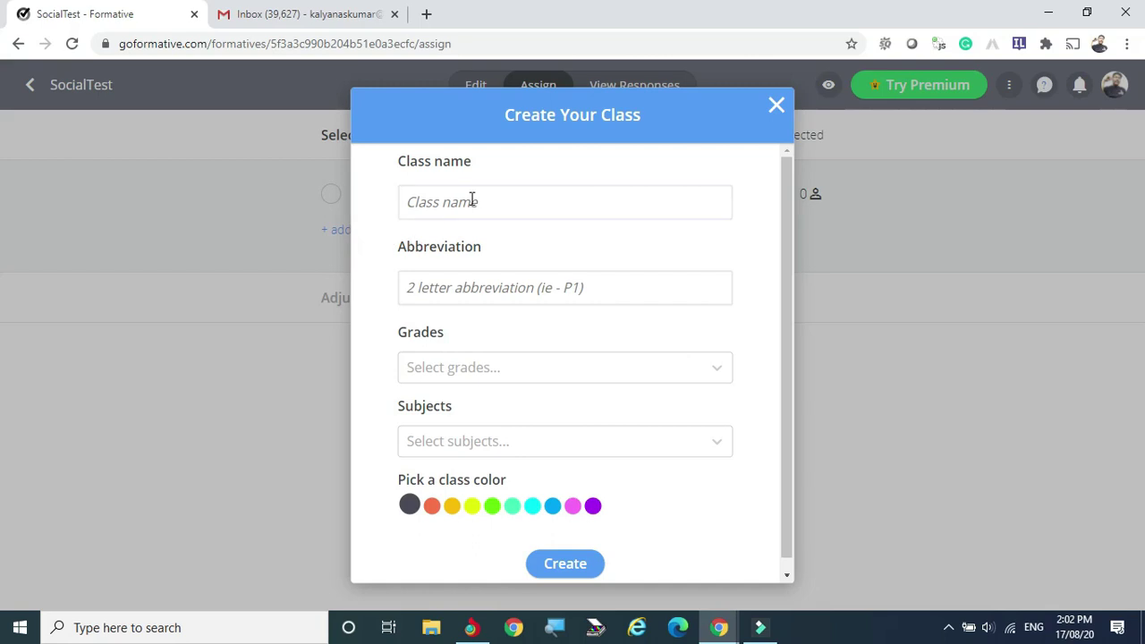
# Fill in the new class details with the name TestClass, the abbreviation TC and the grade Higher Ed.
pyautogui.click(493, 199)
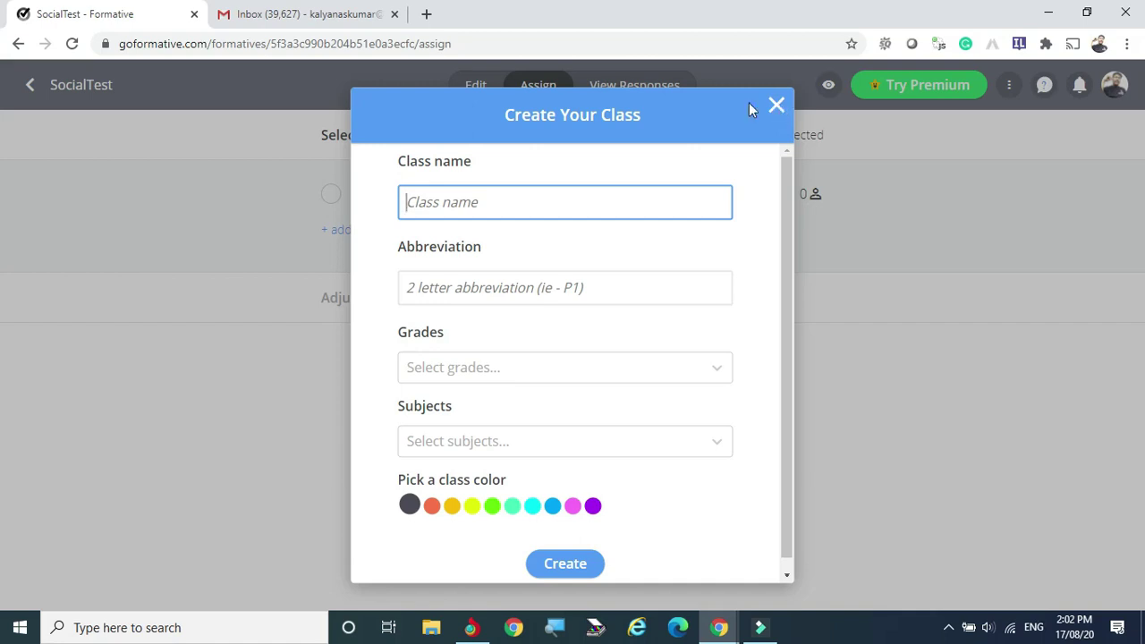
pyautogui.click(506, 206)
pyautogui.write('TestClass')
pyautogui.click(469, 291)
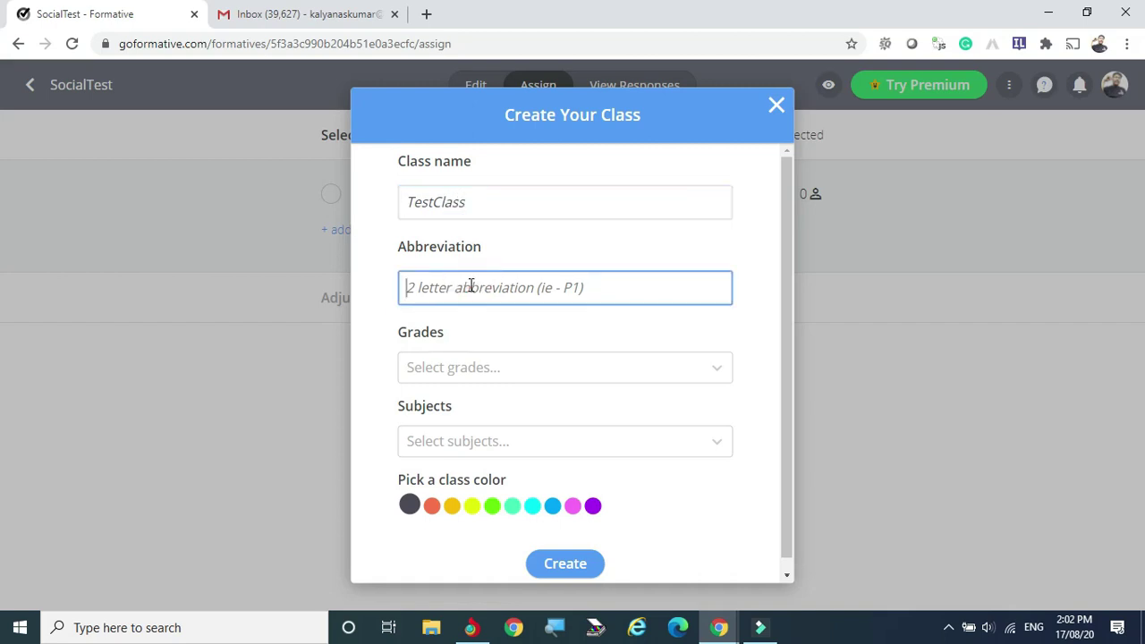
pyautogui.write('TC')
pyautogui.click(425, 366)
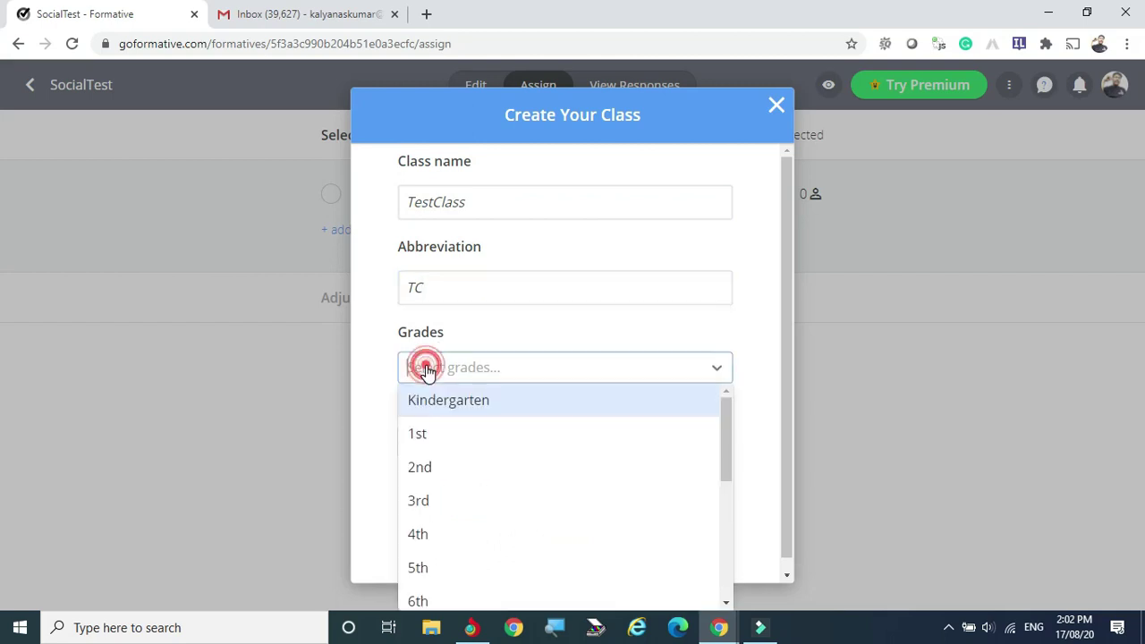
pyautogui.scroll(-5, 452, 399)
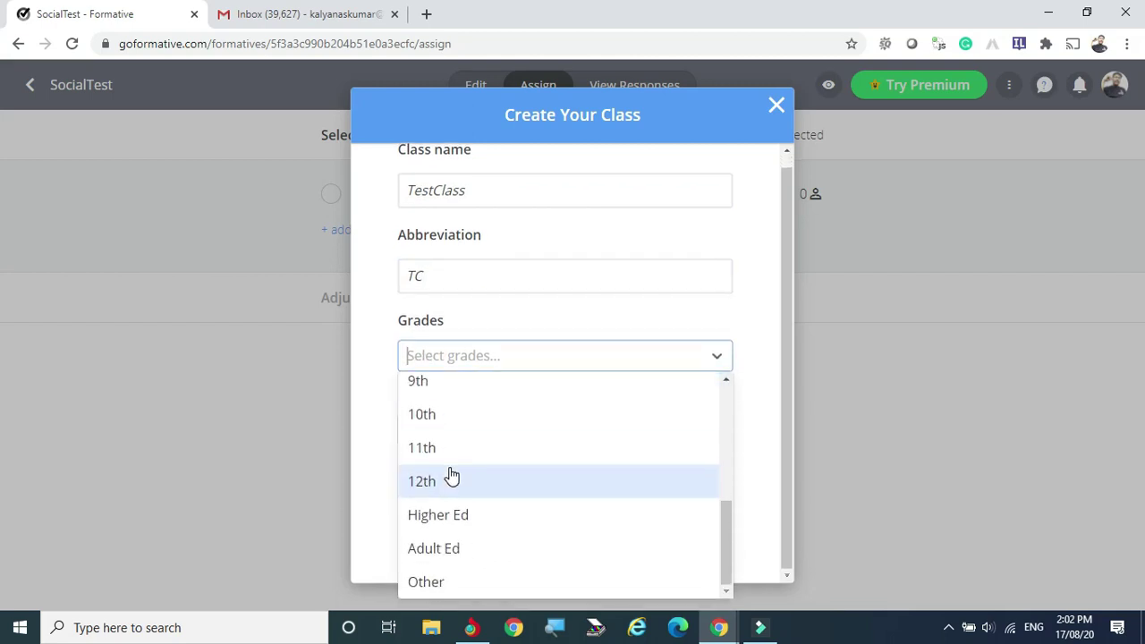
pyautogui.click(449, 514)
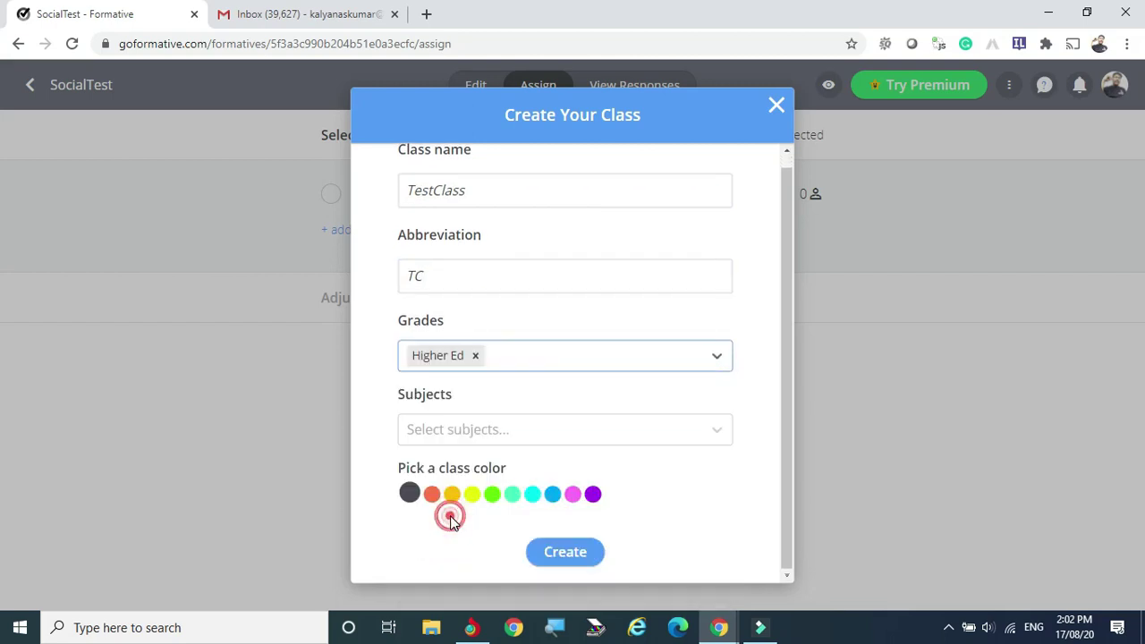
# Add Science and Social Studies as the subjects of the new class.
pyautogui.click(460, 429)
pyautogui.scroll(-2, 452, 536)
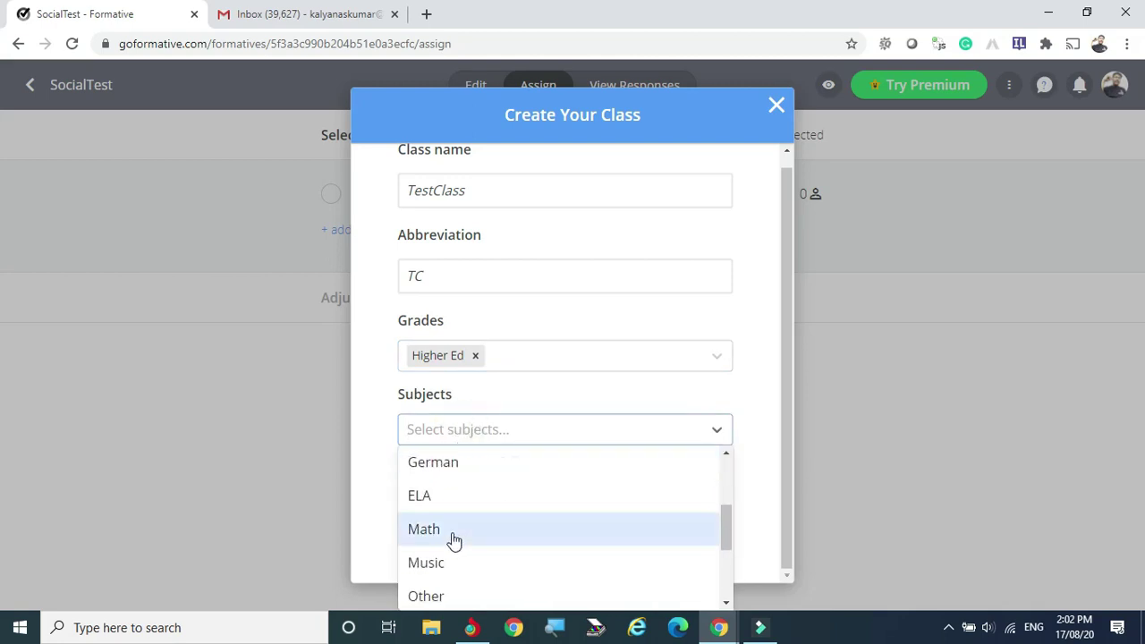
pyautogui.scroll(-2, 507, 543)
pyautogui.click(411, 527)
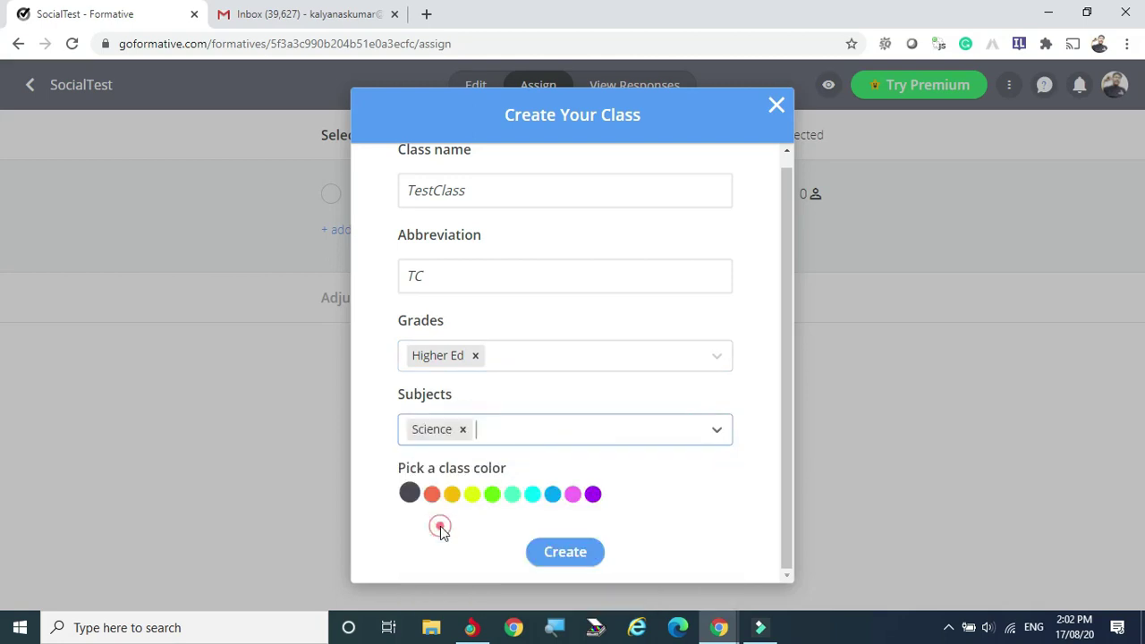
pyautogui.click(527, 435)
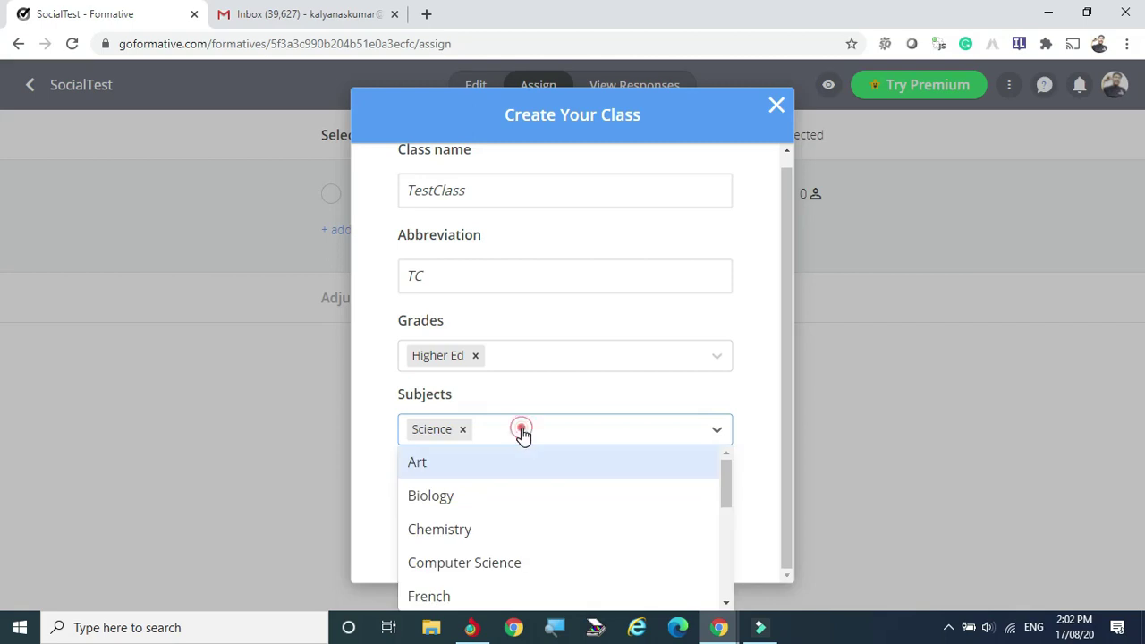
pyautogui.scroll(-4, 457, 554)
pyautogui.click(461, 561)
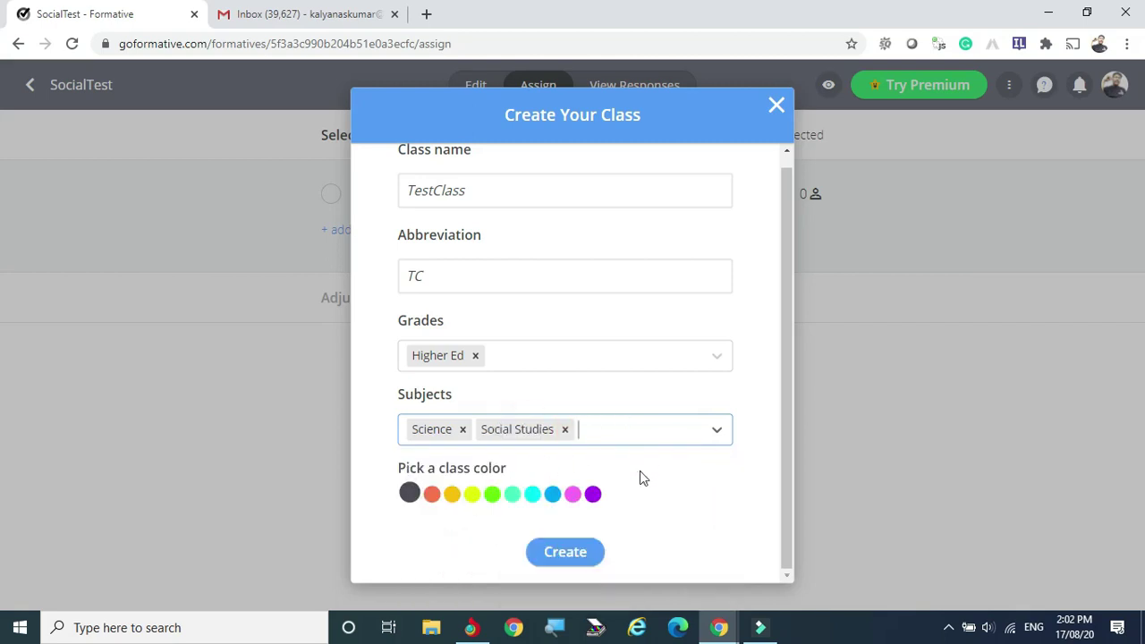
# Create the class with the green class color and copy its student join code.
pyautogui.click(495, 497)
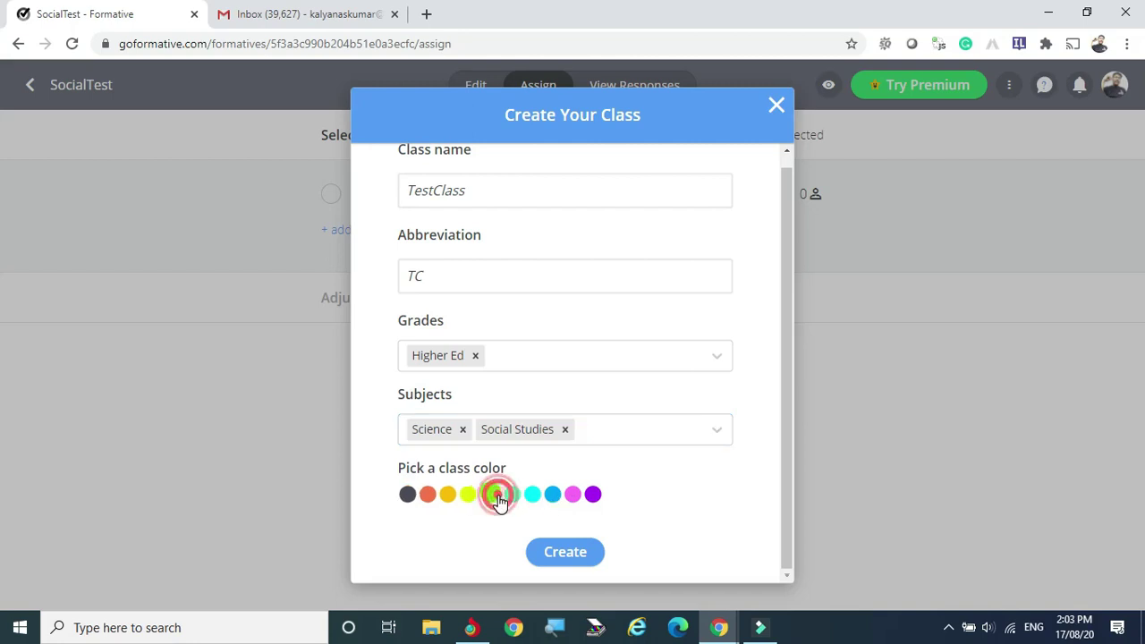
pyautogui.click(574, 551)
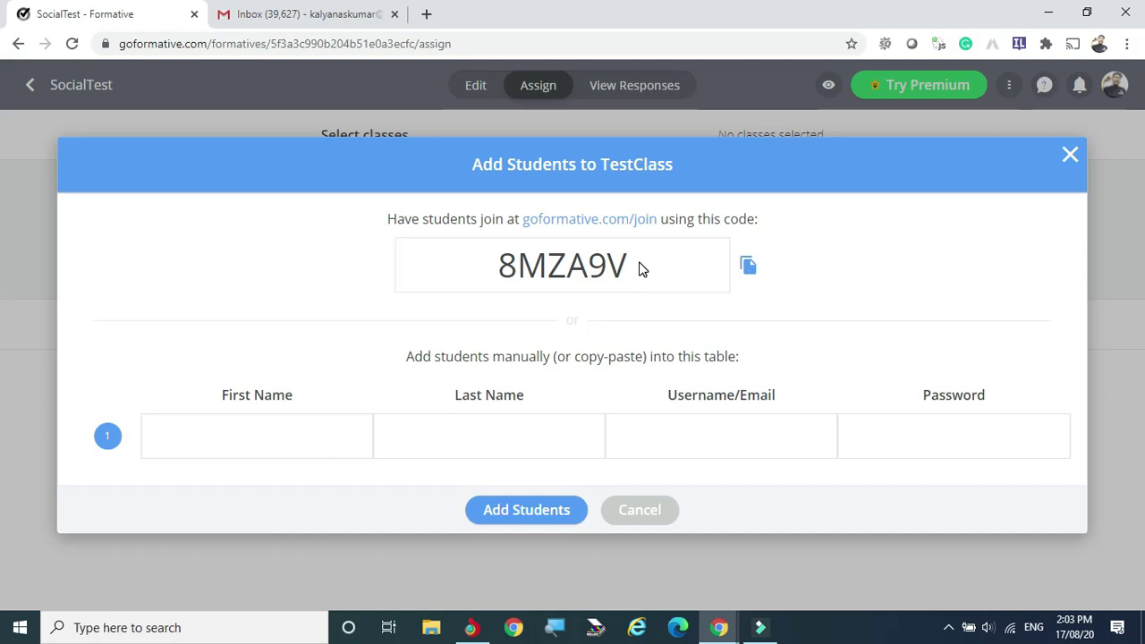
pyautogui.click(748, 268)
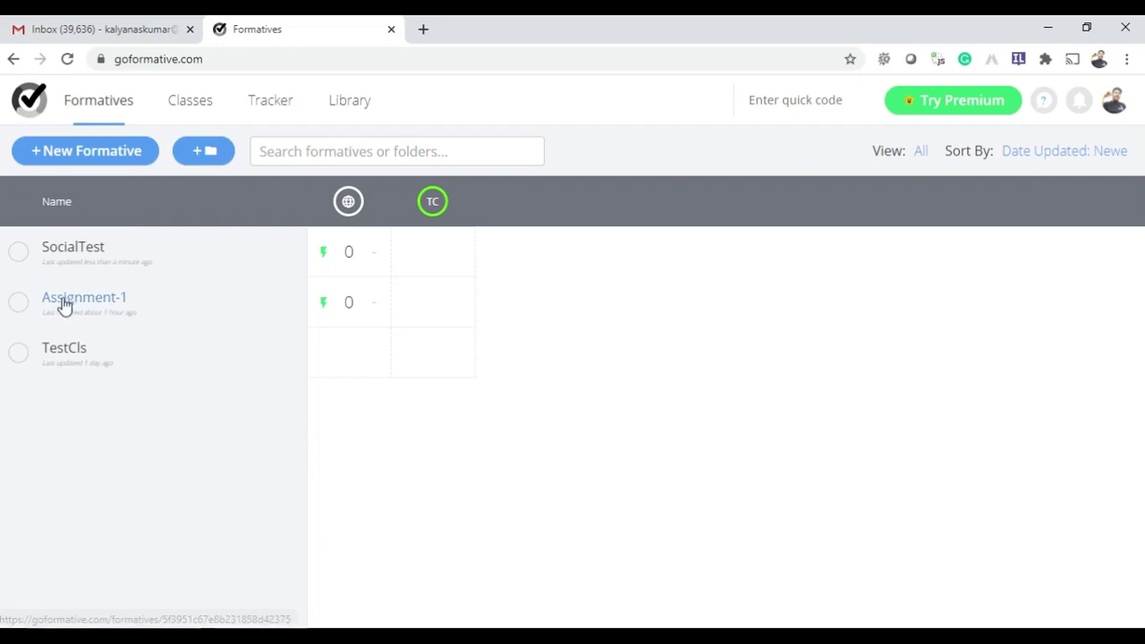
# Look over the SocialTest assignment settings for Guest Students and check the response tracker.
pyautogui.click(56, 251)
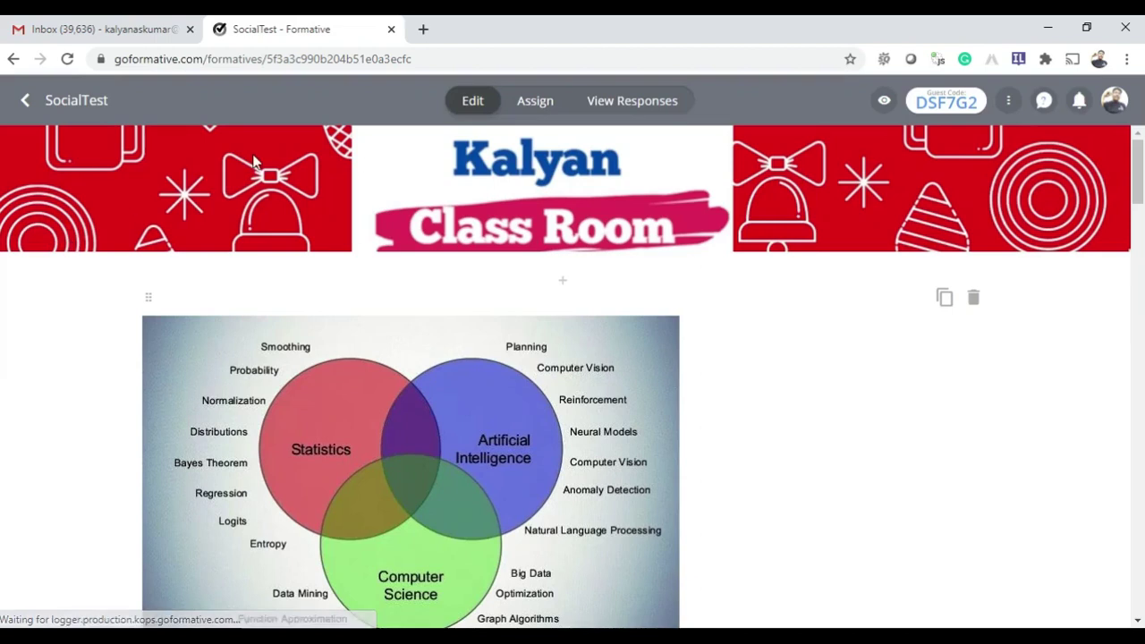
pyautogui.click(535, 104)
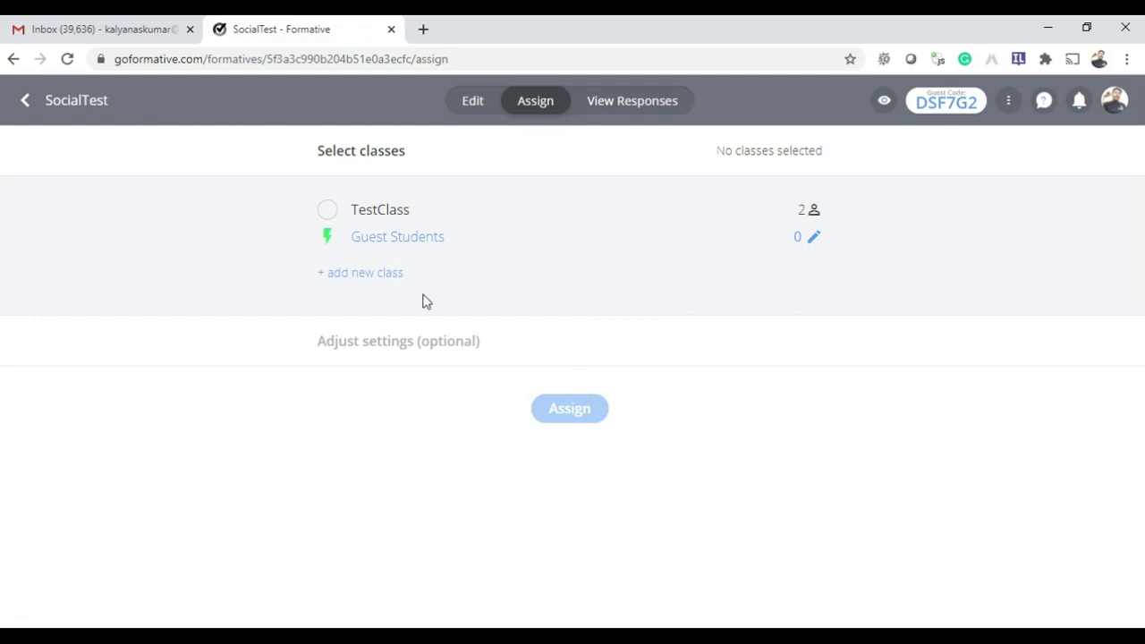
pyautogui.click(396, 238)
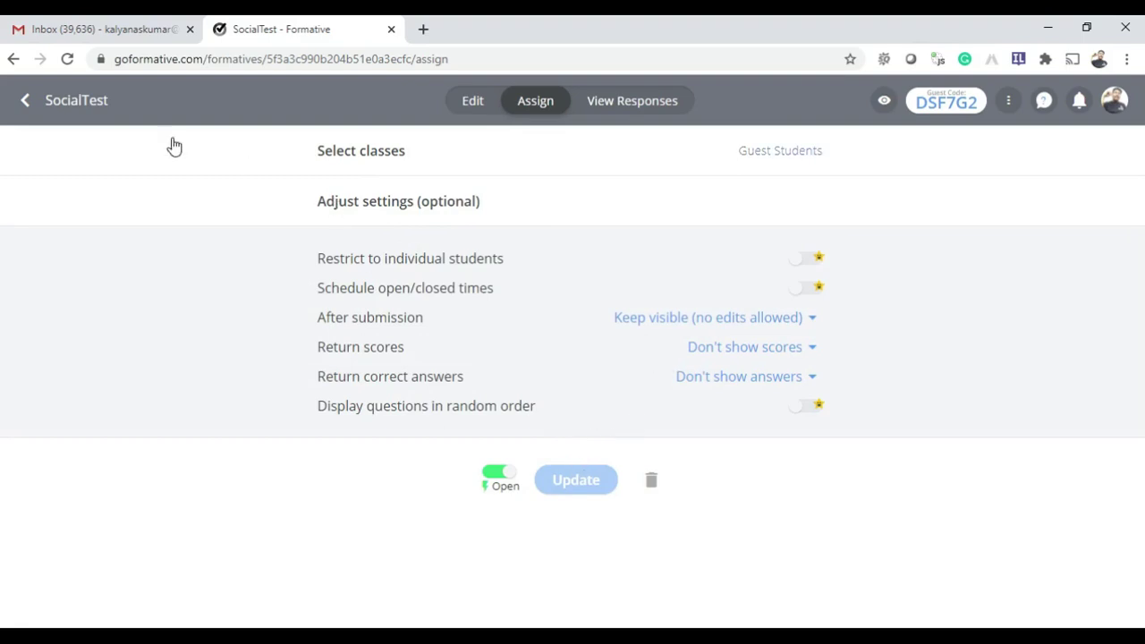
pyautogui.click(26, 102)
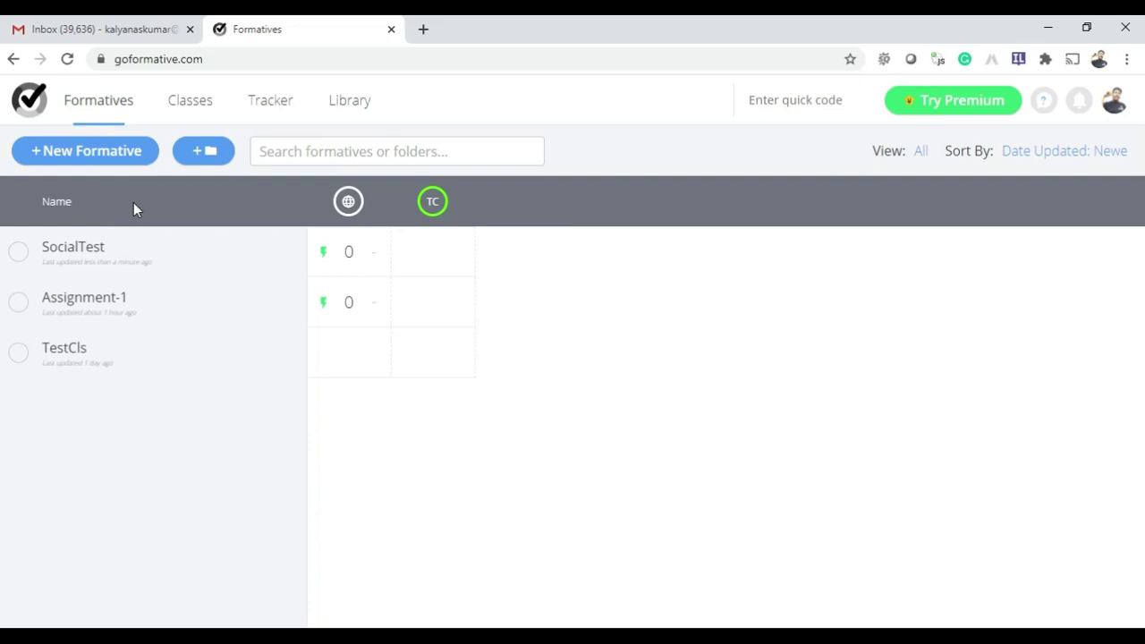
pyautogui.click(273, 105)
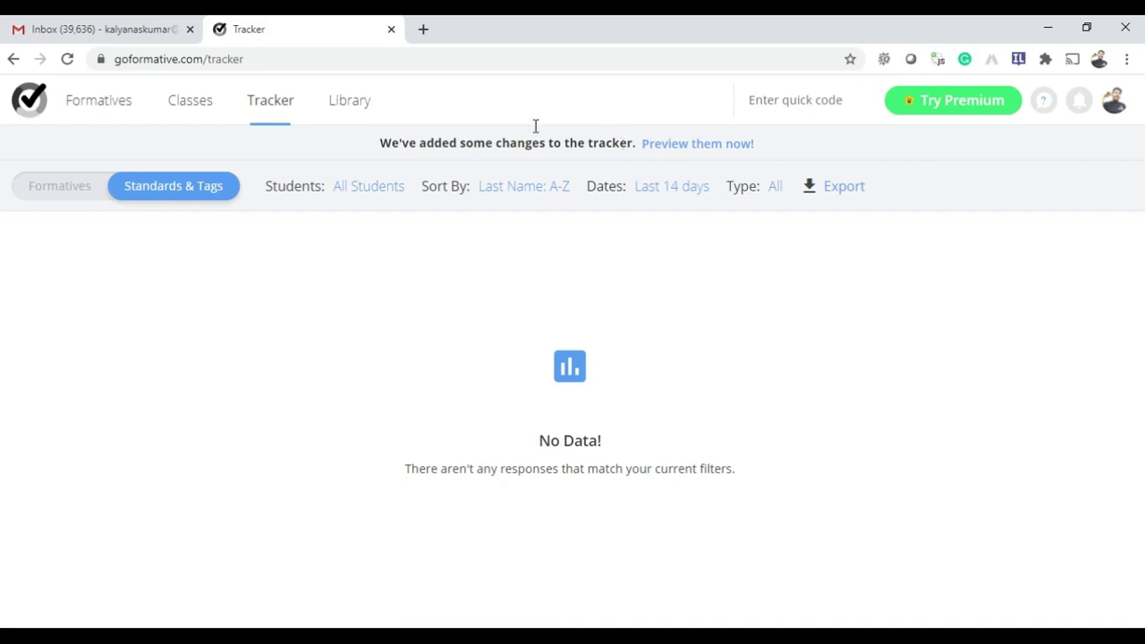
# Reopen the SocialTest assignment options and select TestClass as the class.
pyautogui.click(98, 100)
pyautogui.click(67, 250)
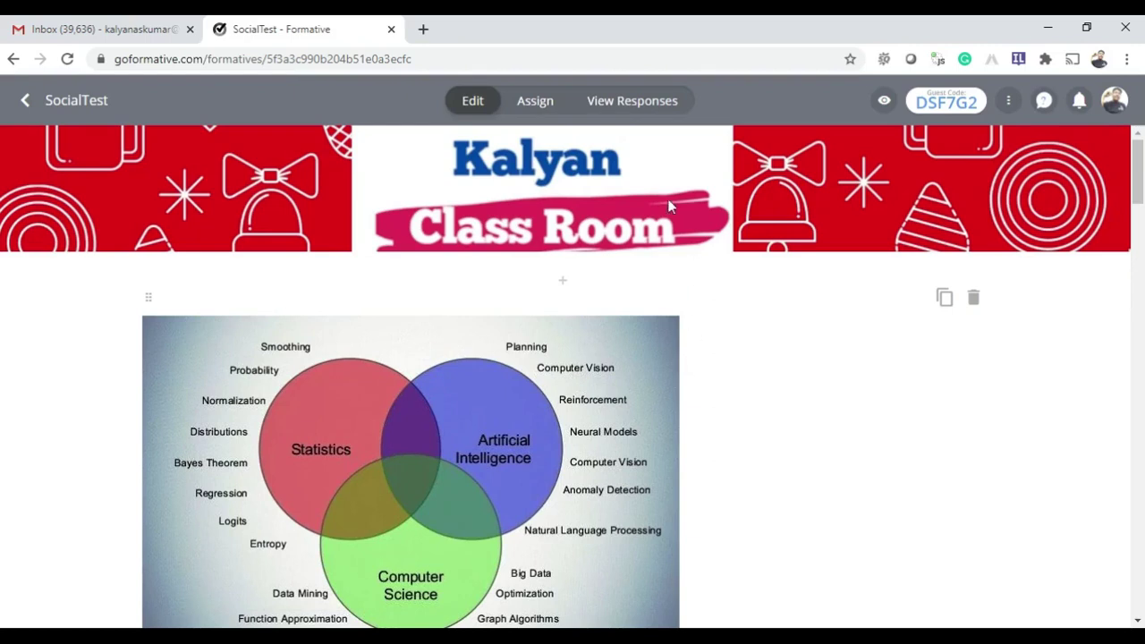
pyautogui.click(535, 103)
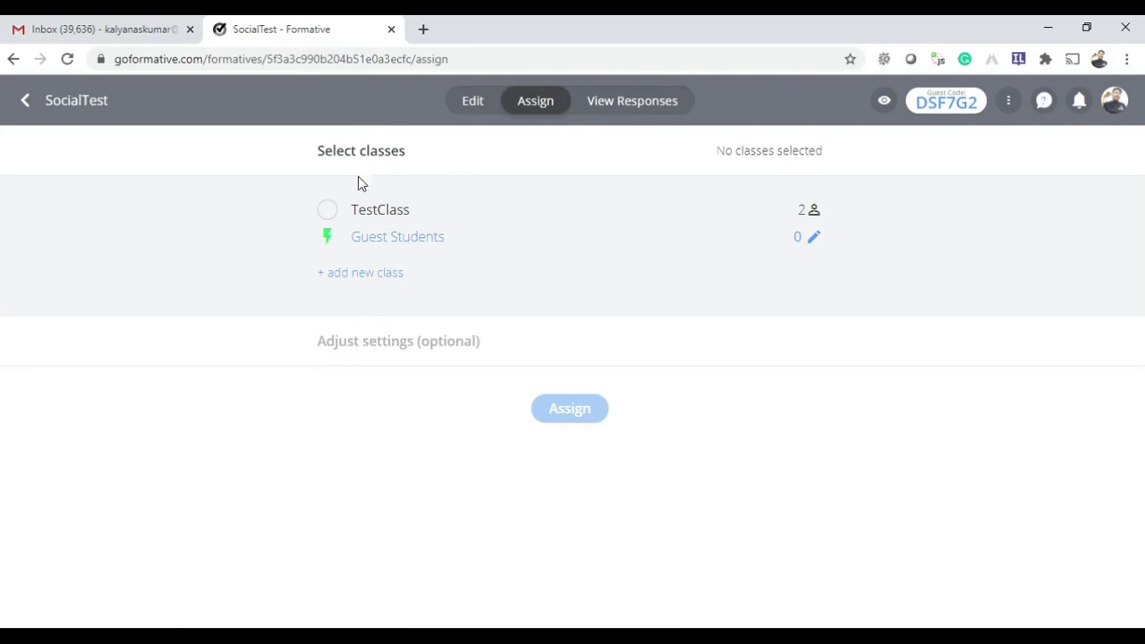
pyautogui.click(328, 210)
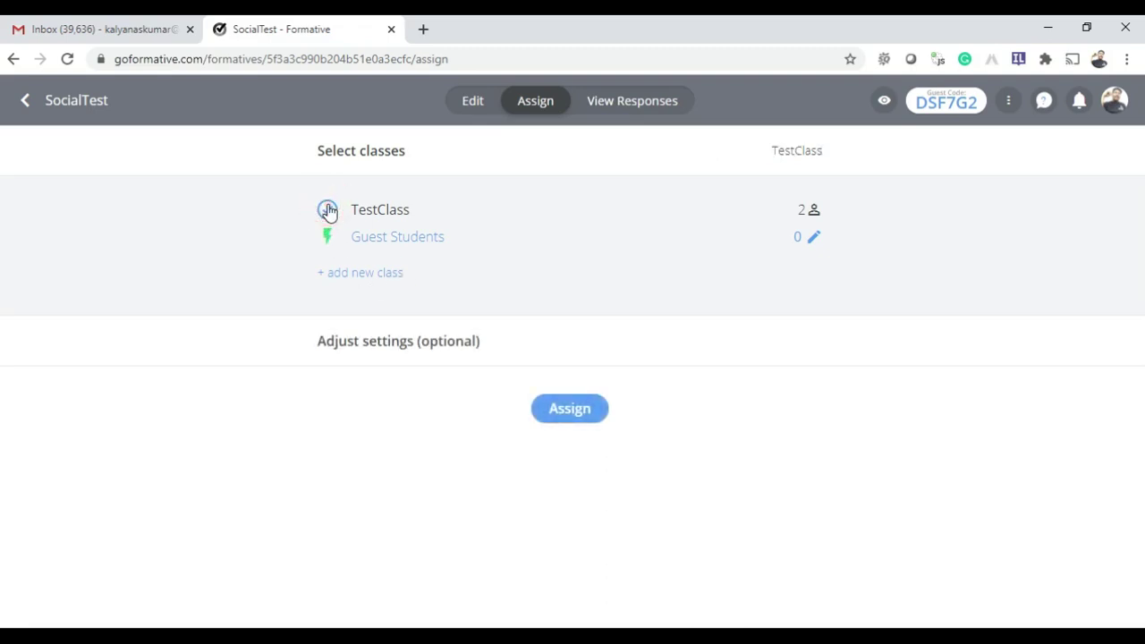
# Set the Guest Students assignment to Make hidden after submission.
pyautogui.click(392, 237)
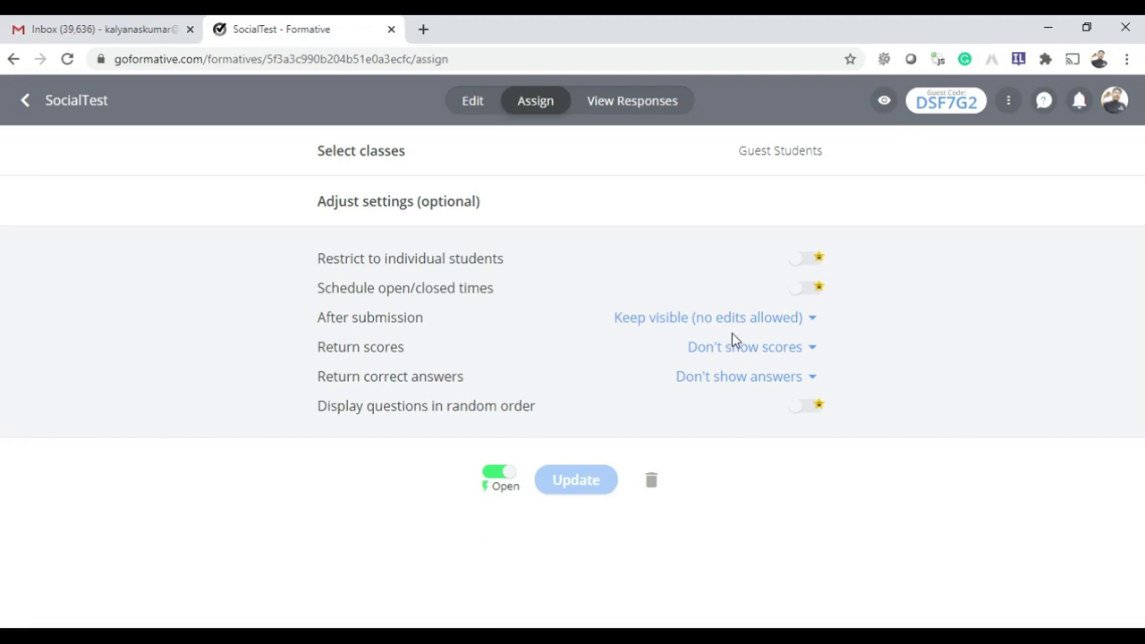
pyautogui.click(813, 318)
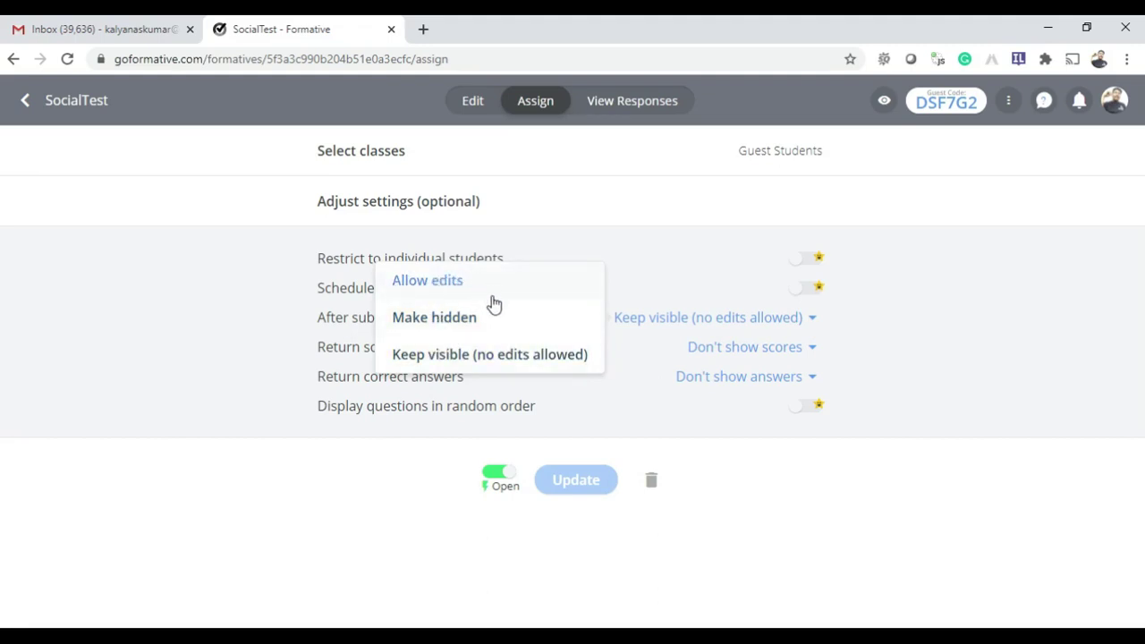
pyautogui.click(439, 318)
pyautogui.click(753, 319)
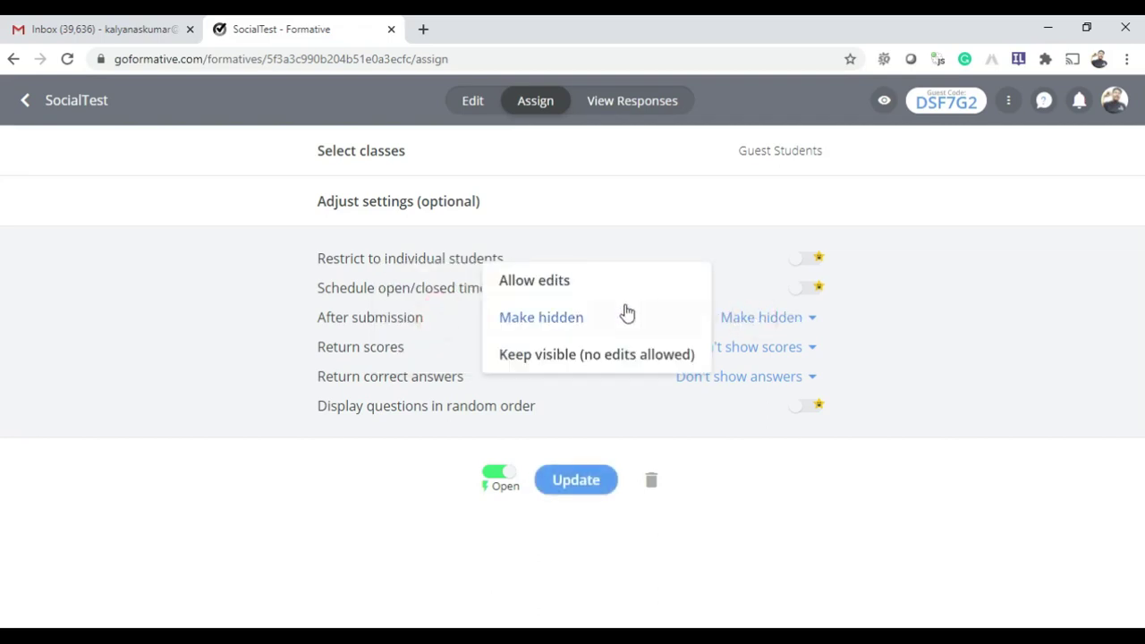
pyautogui.click(927, 335)
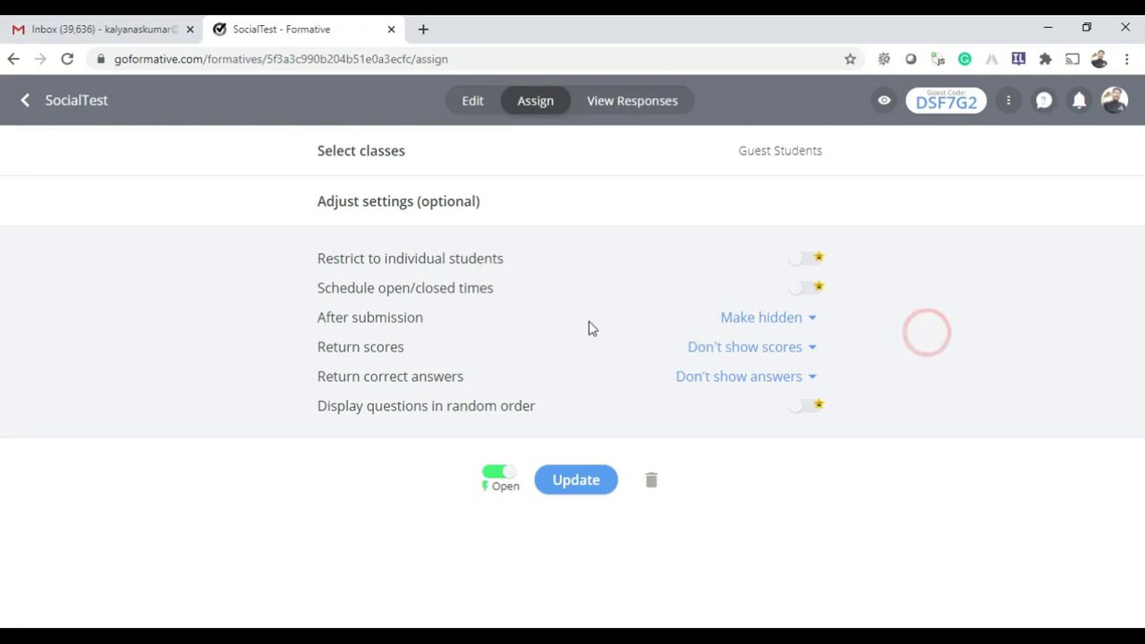
# Return scores to Guest Students instantly, check the correct-answer options and update the assignment.
pyautogui.click(752, 350)
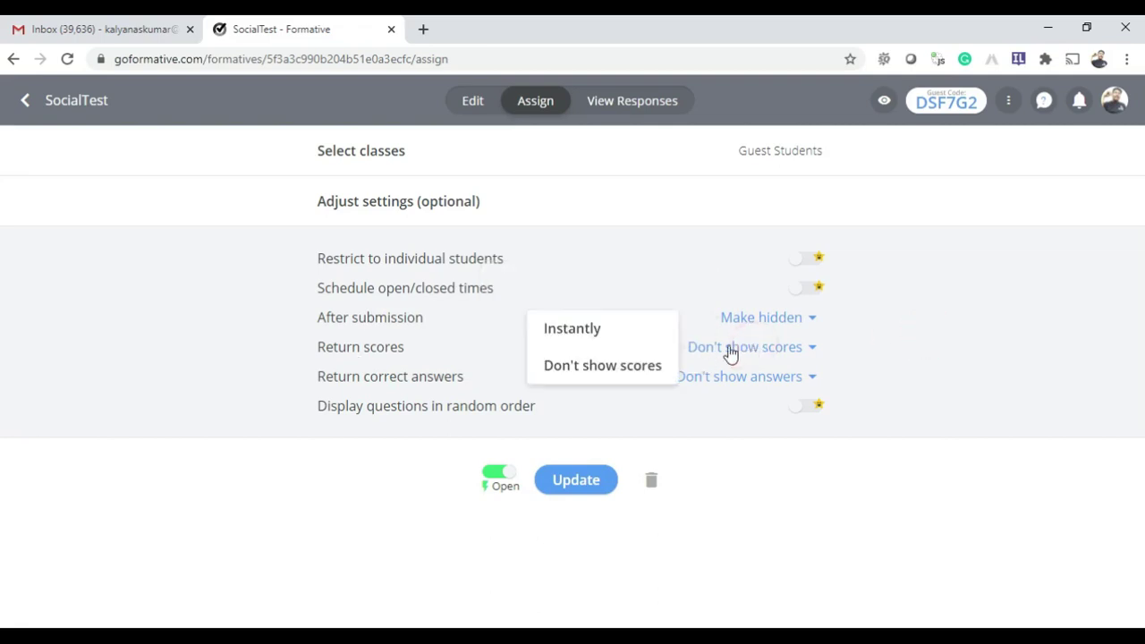
pyautogui.click(577, 337)
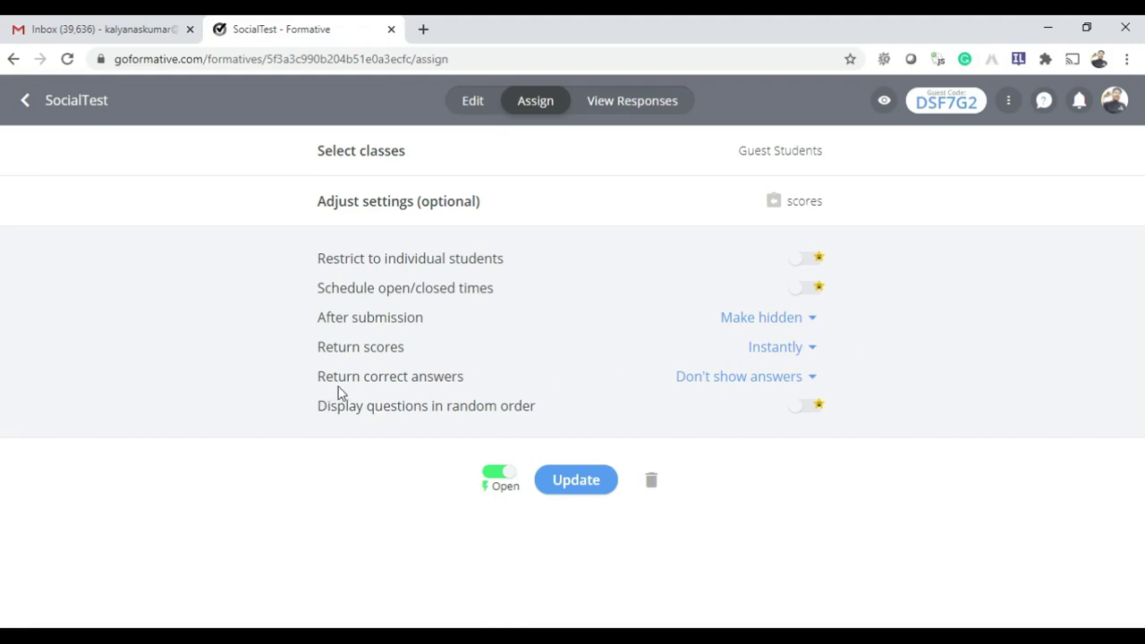
pyautogui.click(740, 381)
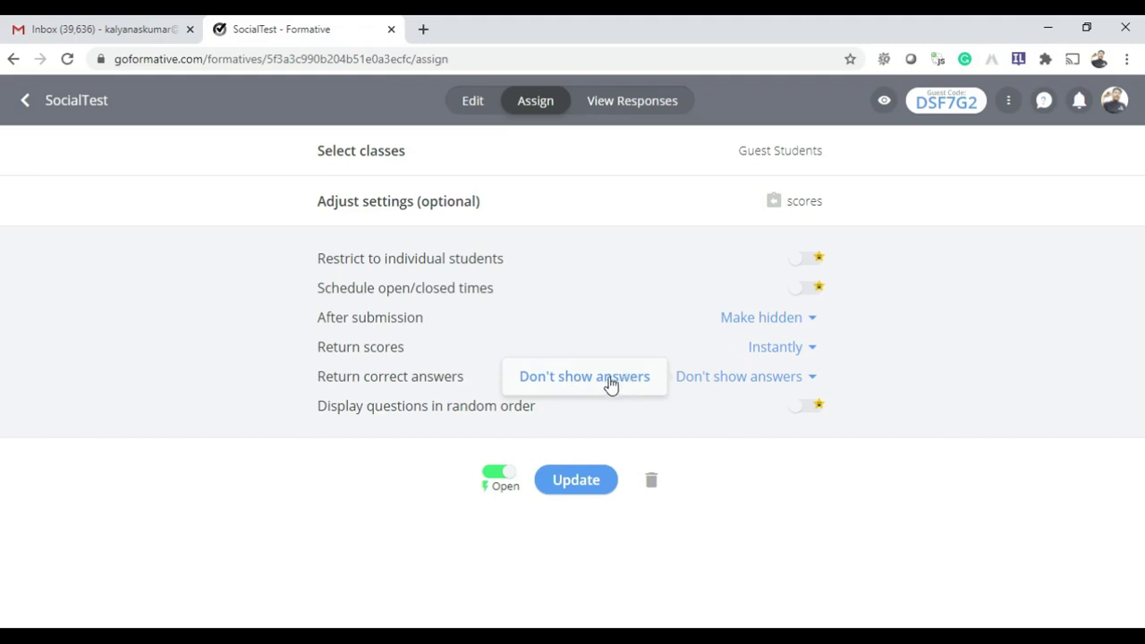
pyautogui.click(962, 339)
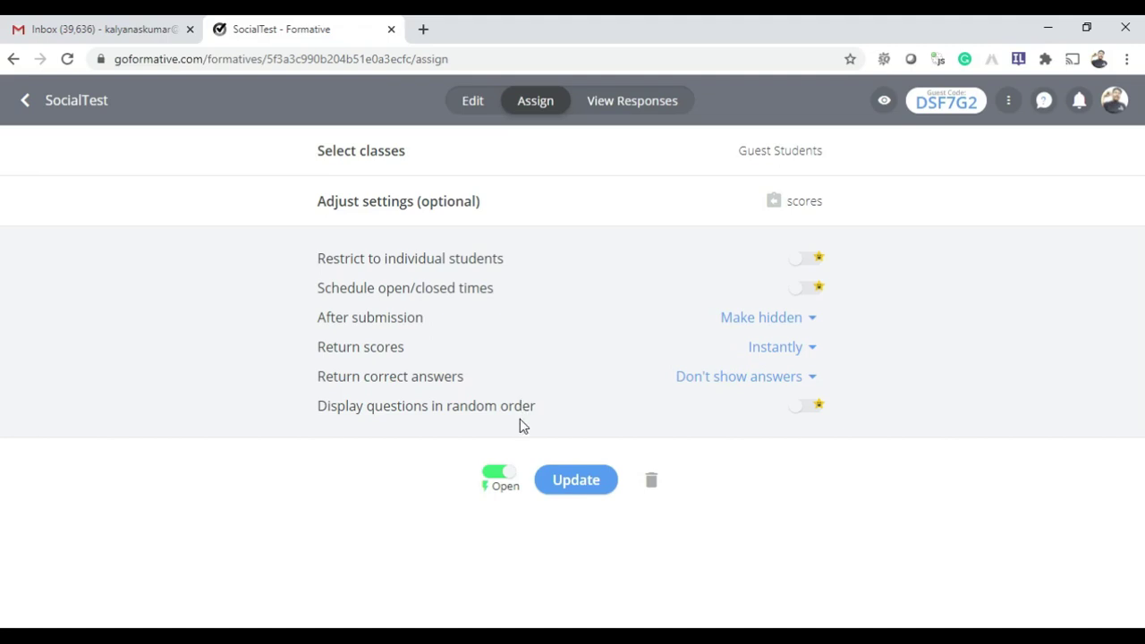
pyautogui.click(579, 481)
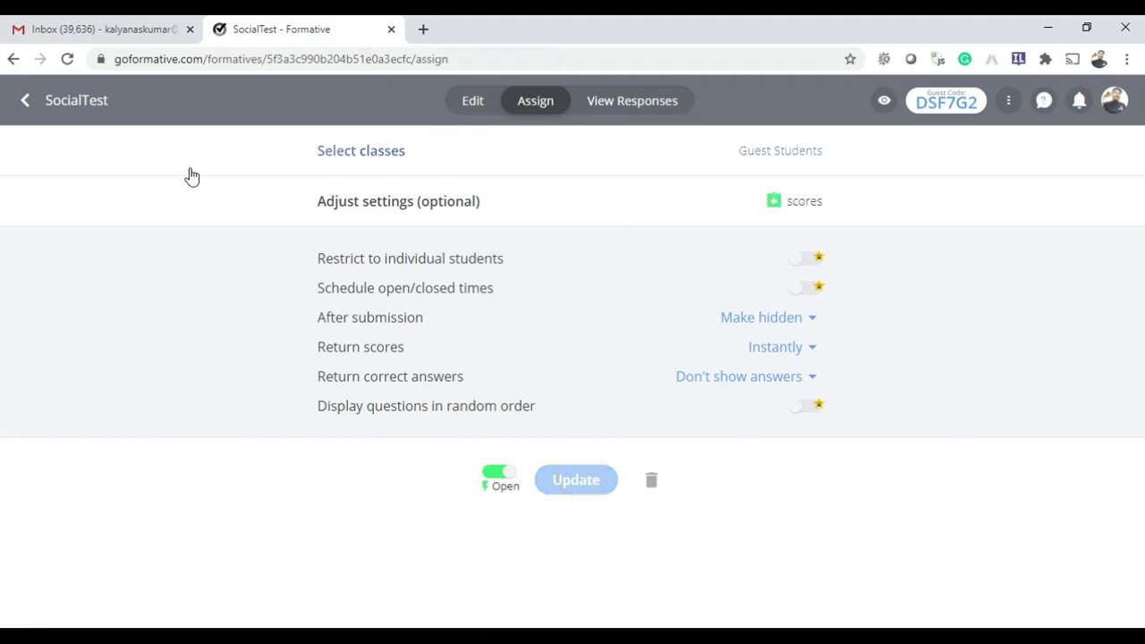
# View the student responses to questions 1 to 3 of SocialTest, using smaller response cards.
pyautogui.click(632, 103)
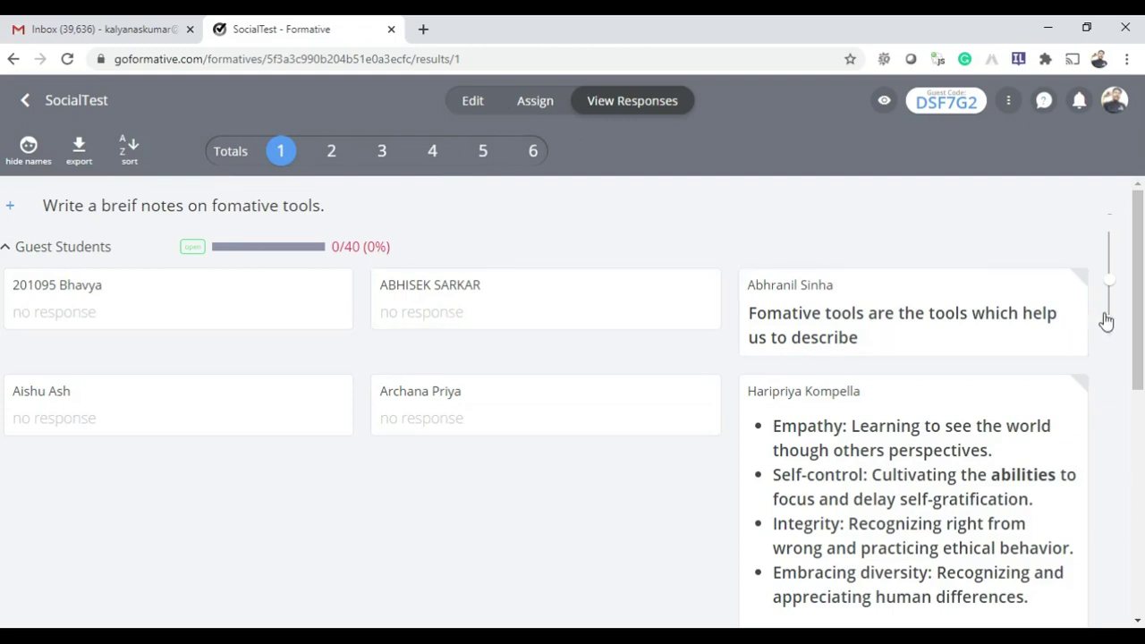
pyautogui.click(1110, 223)
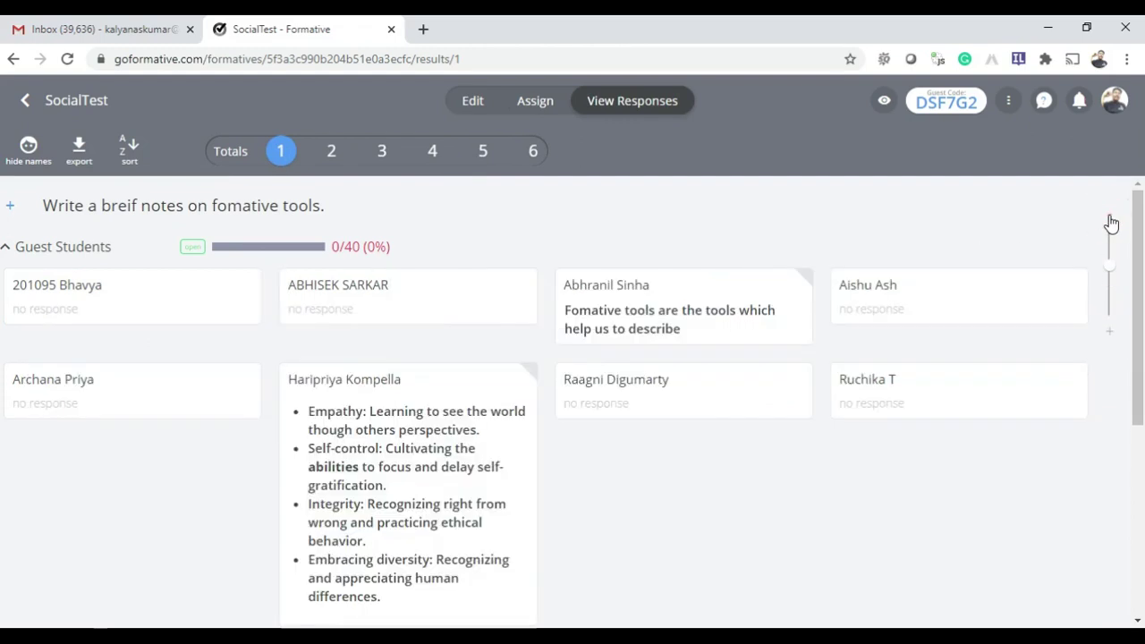
pyautogui.click(1110, 222)
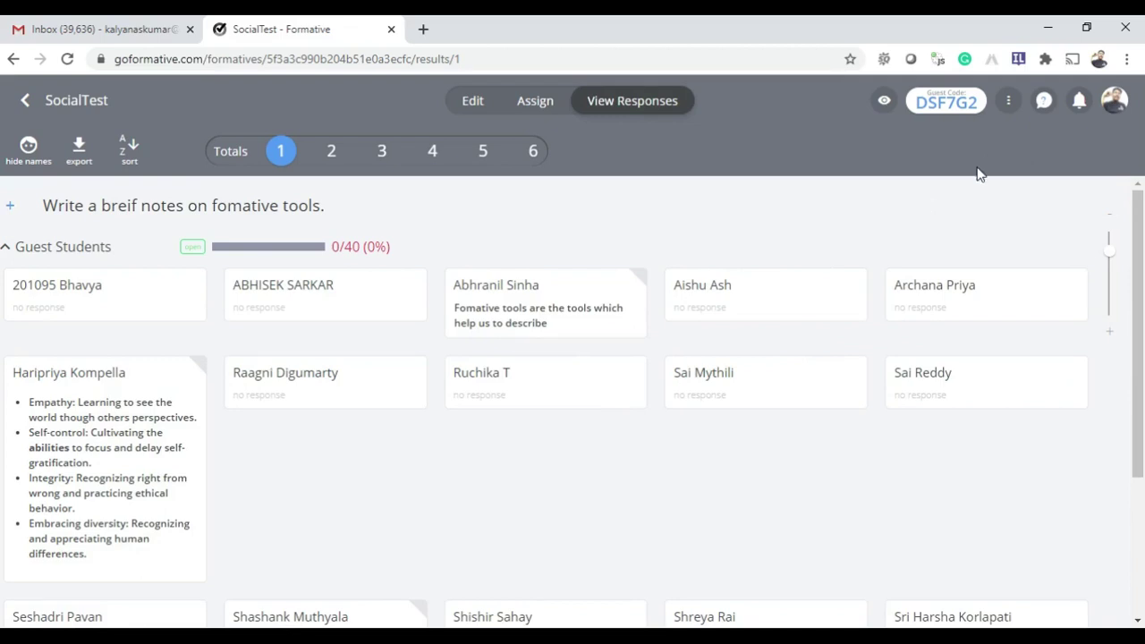
pyautogui.click(332, 152)
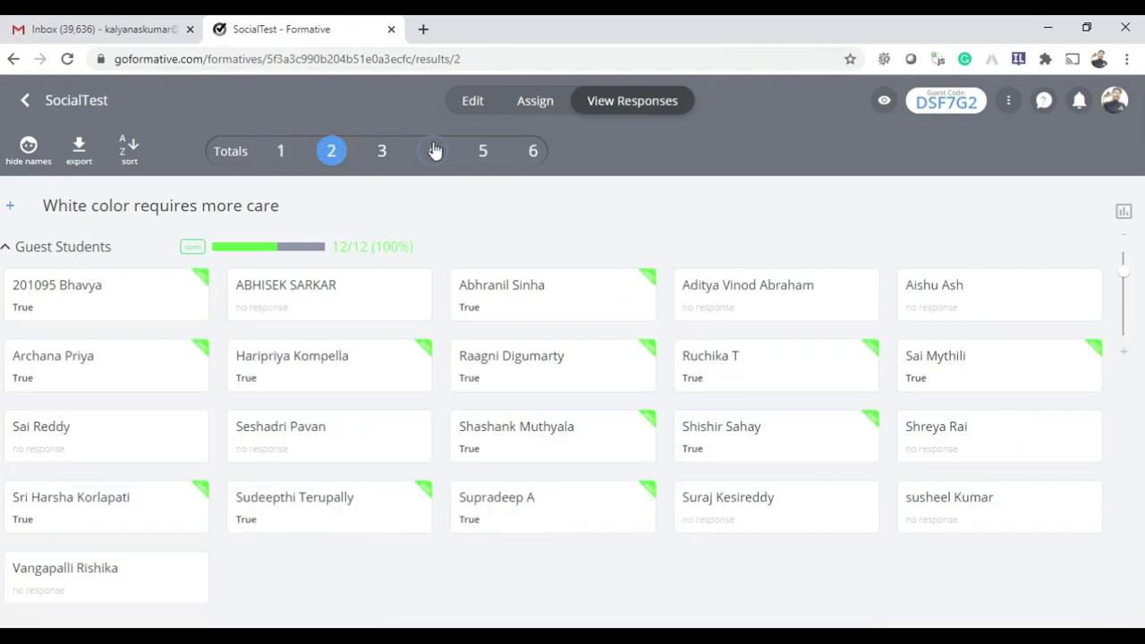
pyautogui.click(383, 153)
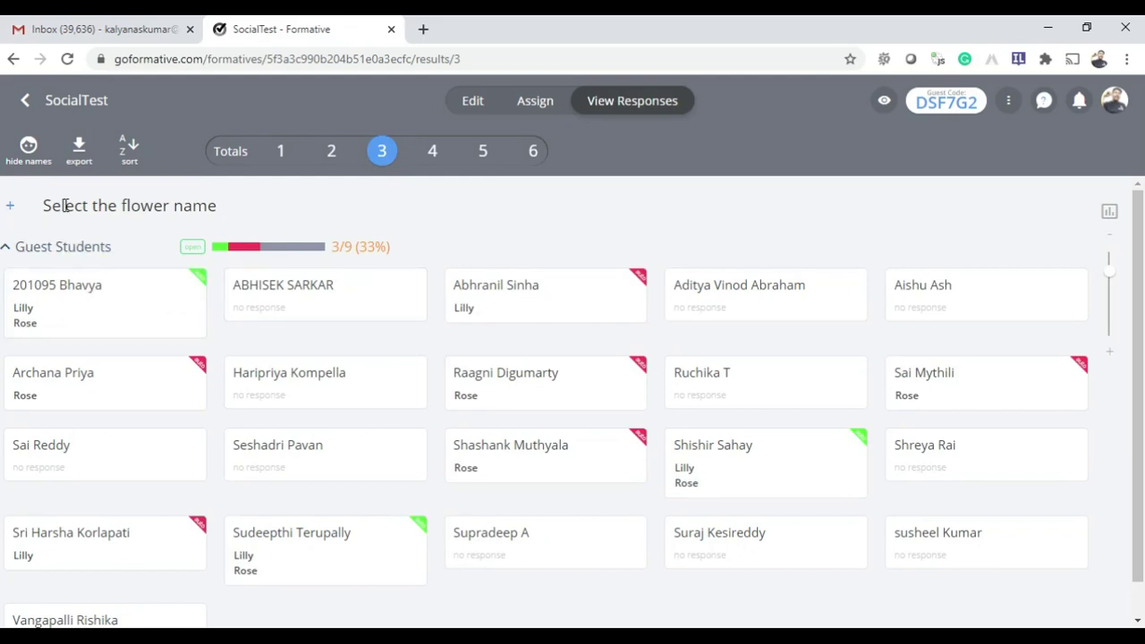
# Hide and reshow the student names, and view the responses to questions 4 to 6.
pyautogui.click(27, 149)
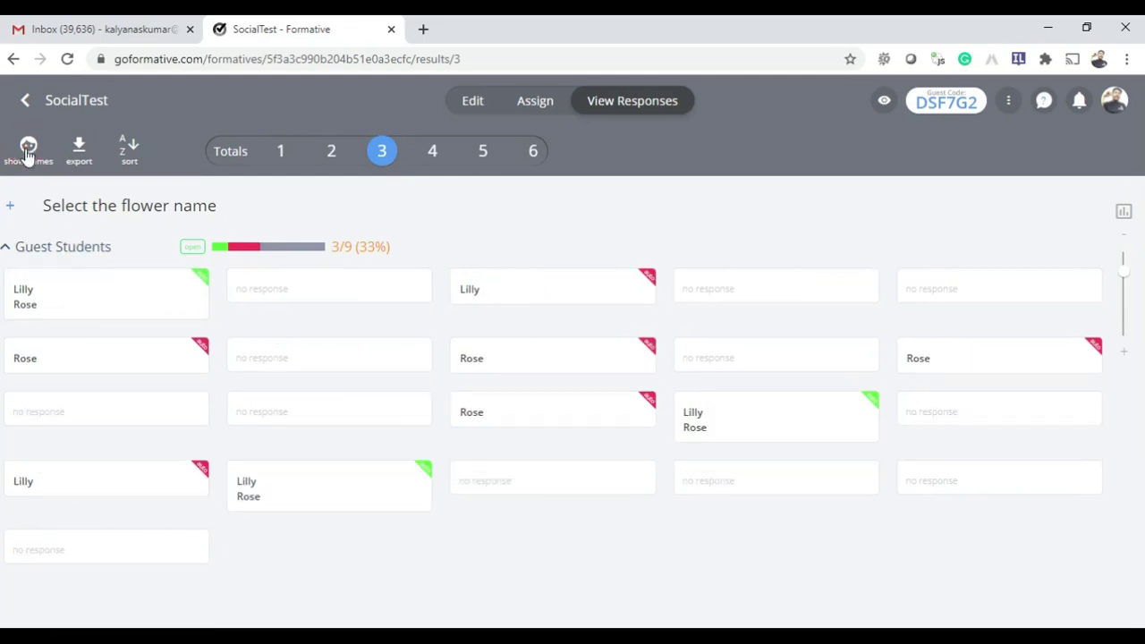
pyautogui.click(28, 150)
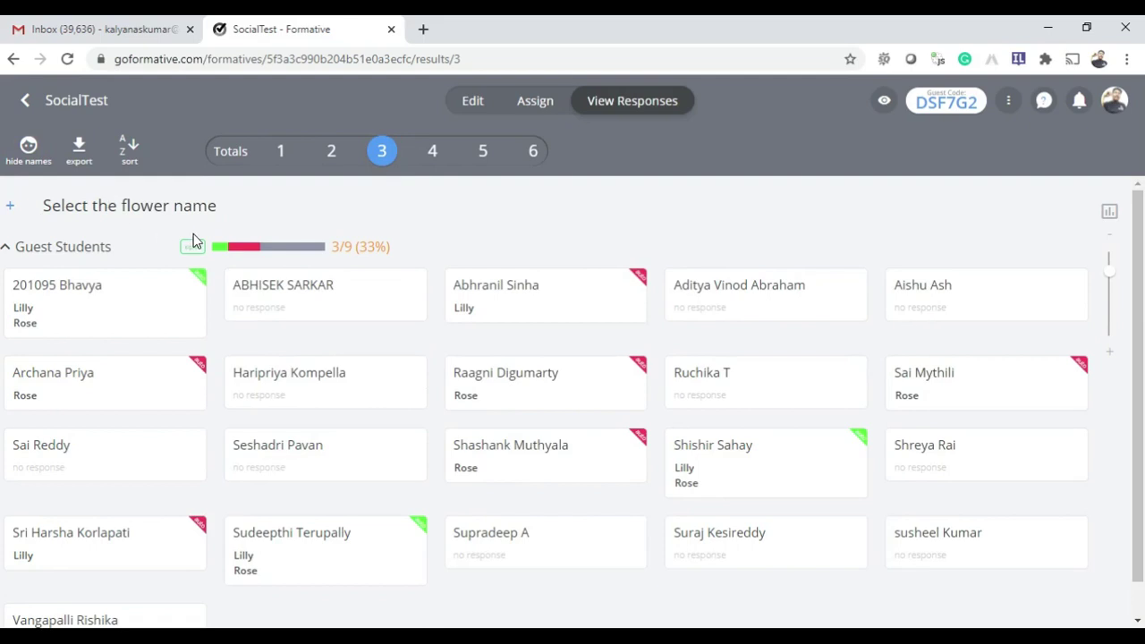
pyautogui.click(434, 154)
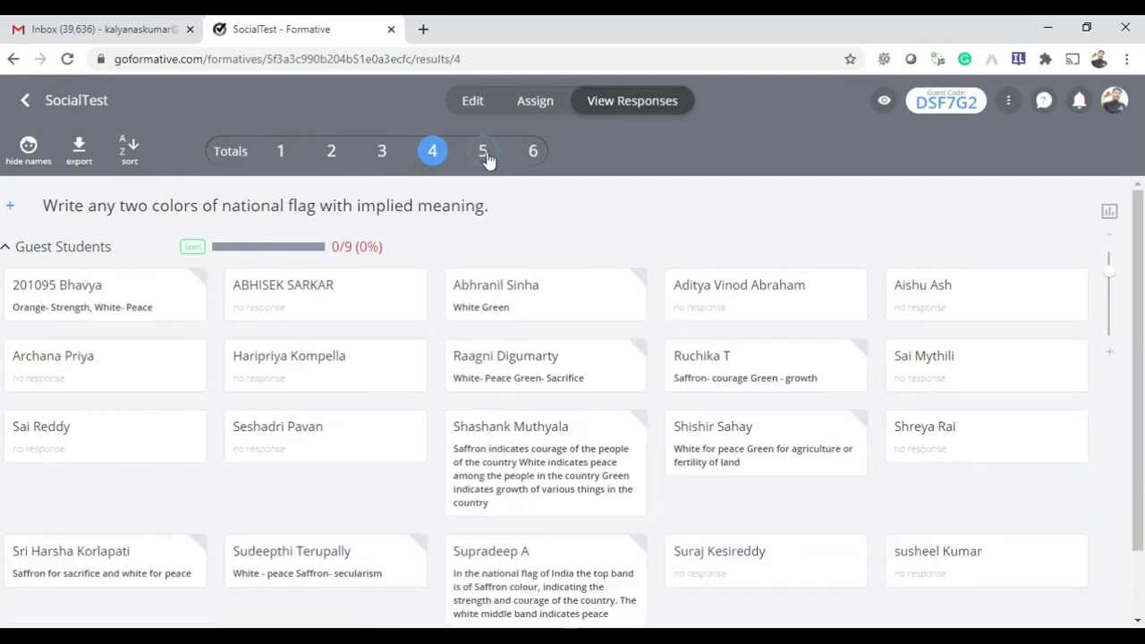
pyautogui.click(483, 153)
pyautogui.click(534, 152)
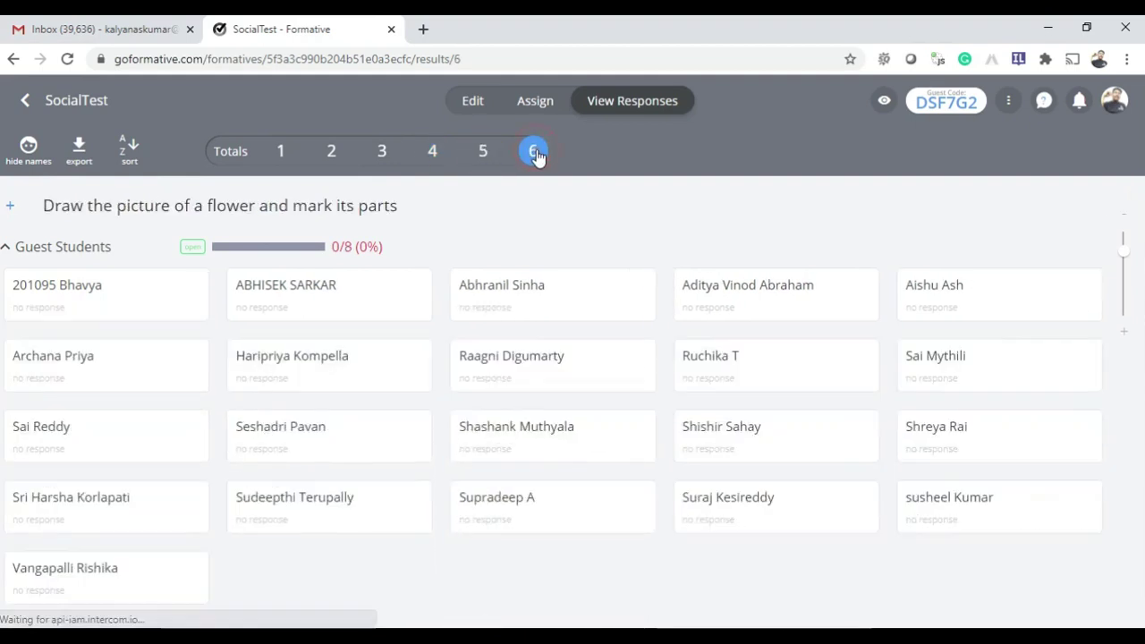
# Send the feedback "good going" on the first student's H₂O drawing for question 5.
pyautogui.click(483, 152)
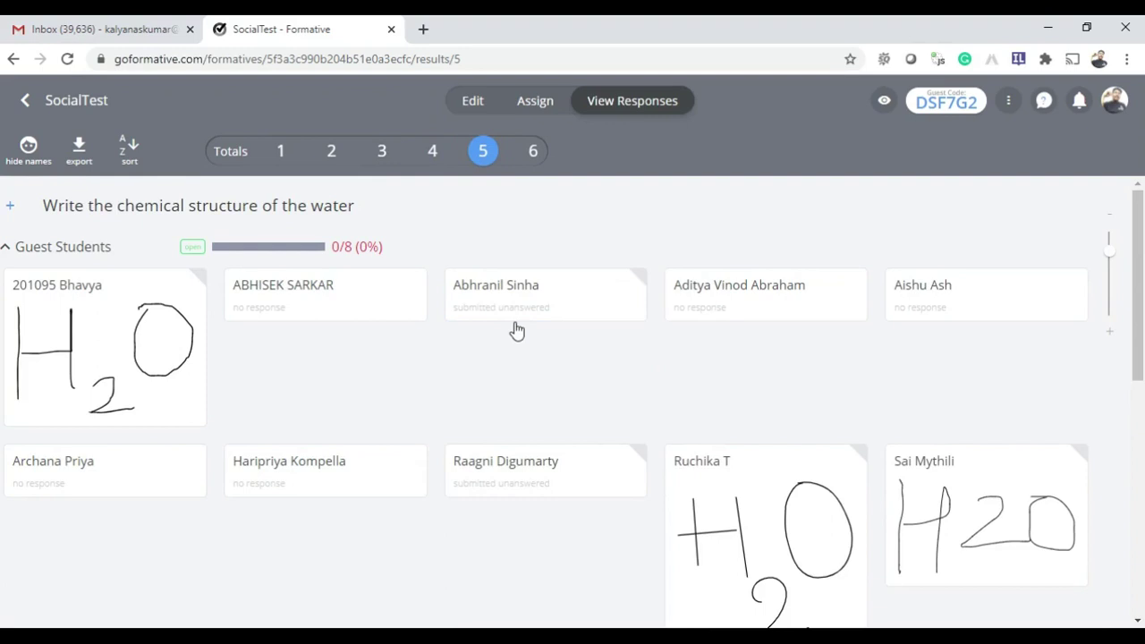
pyautogui.click(90, 335)
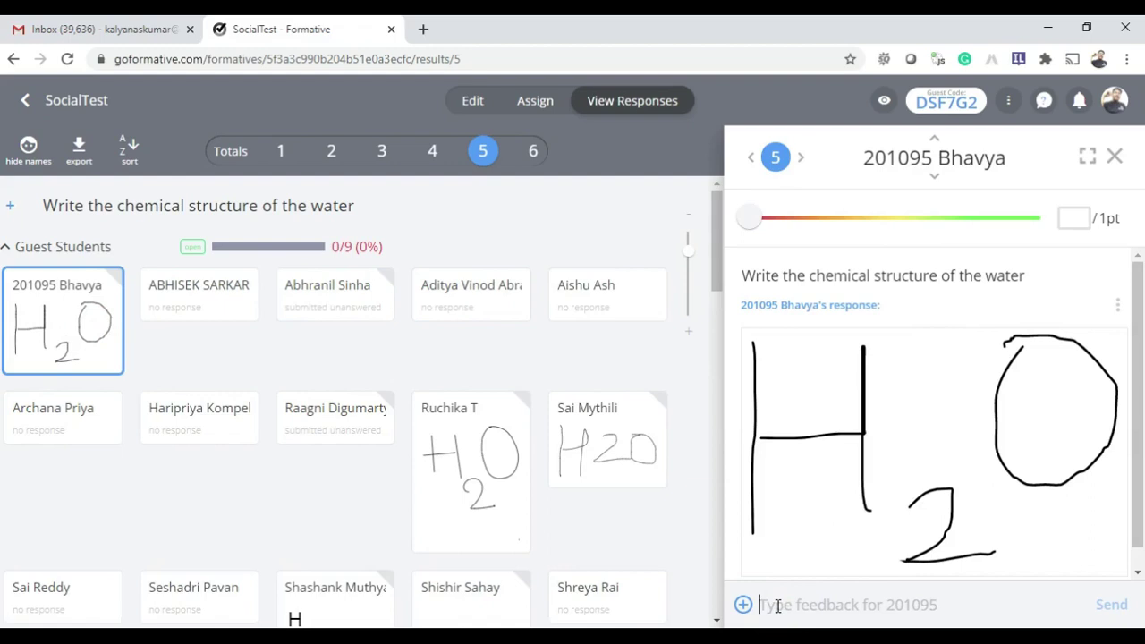
pyautogui.write('good ')
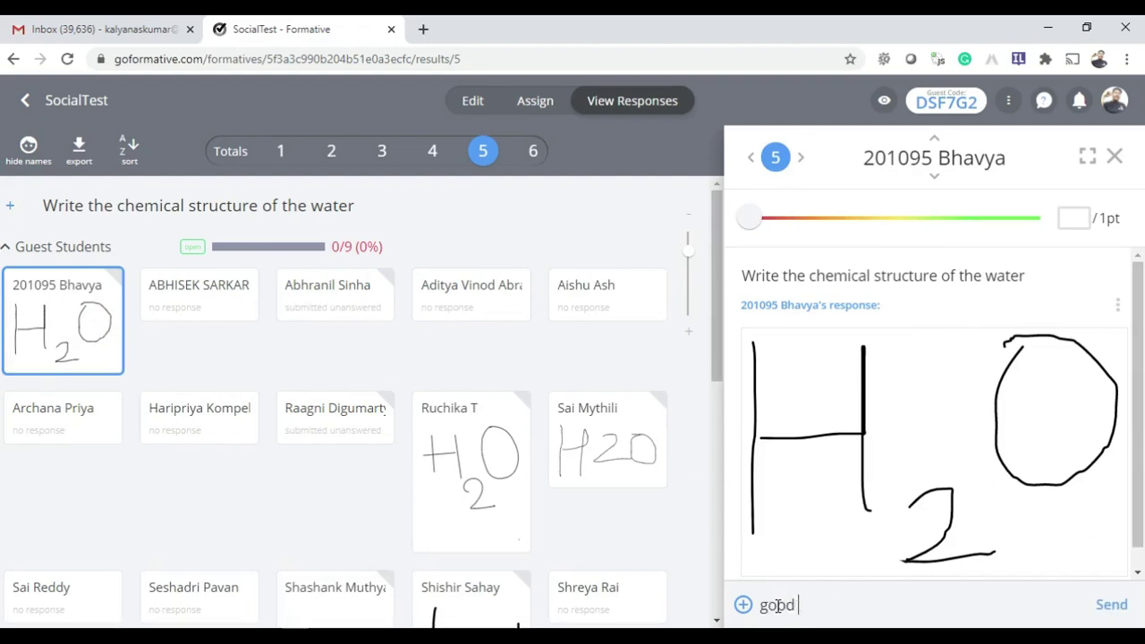
pyautogui.write('going')
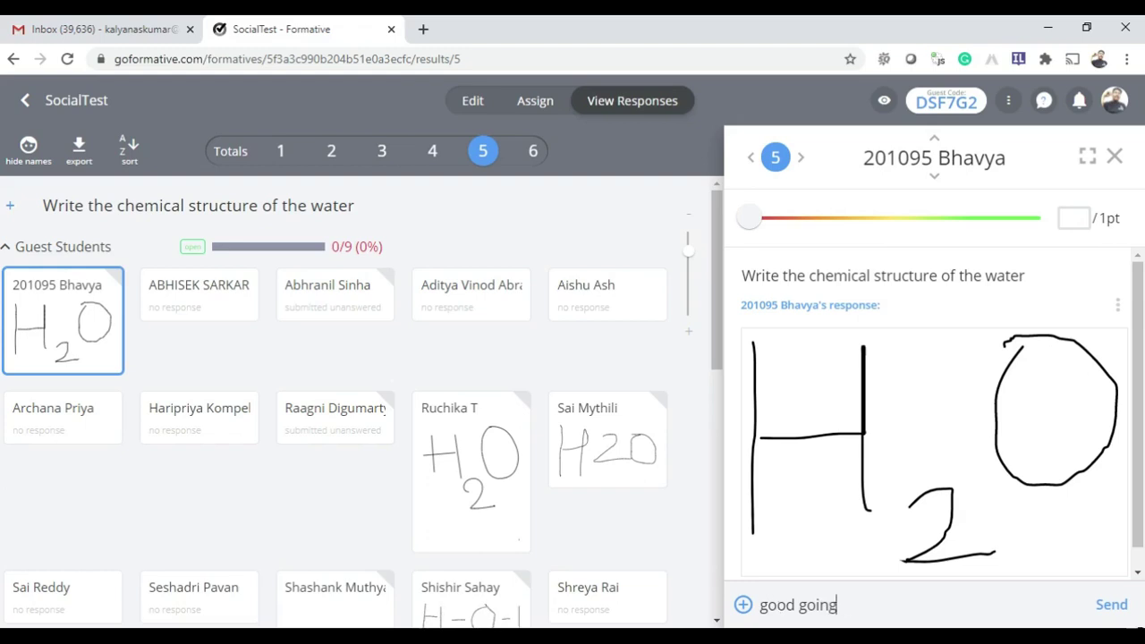
pyautogui.click(1110, 604)
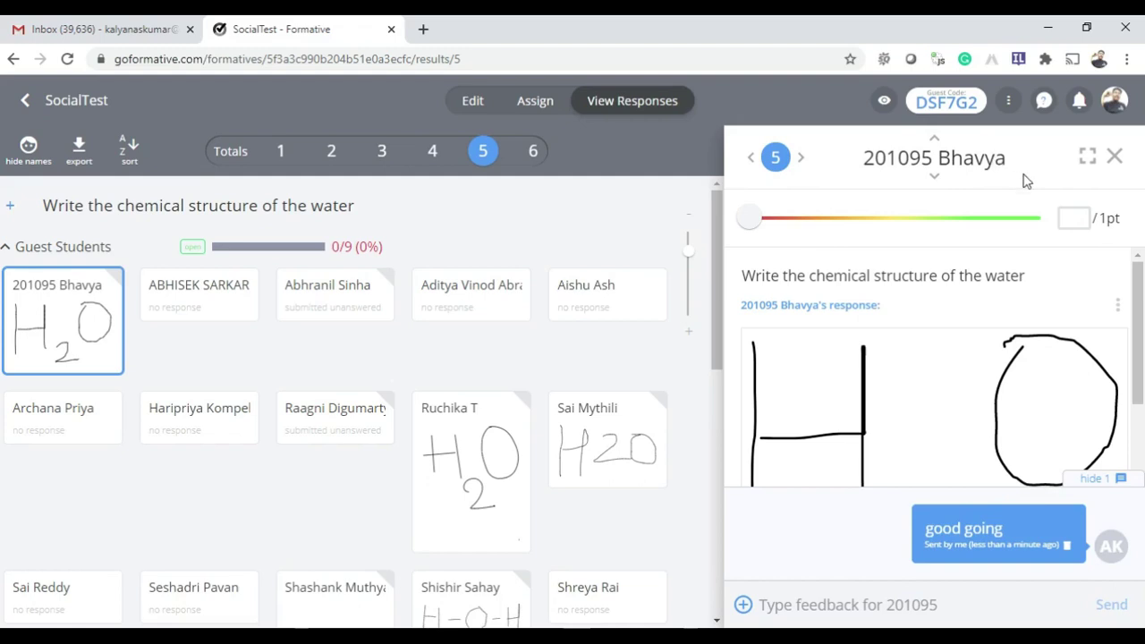
pyautogui.click(1114, 157)
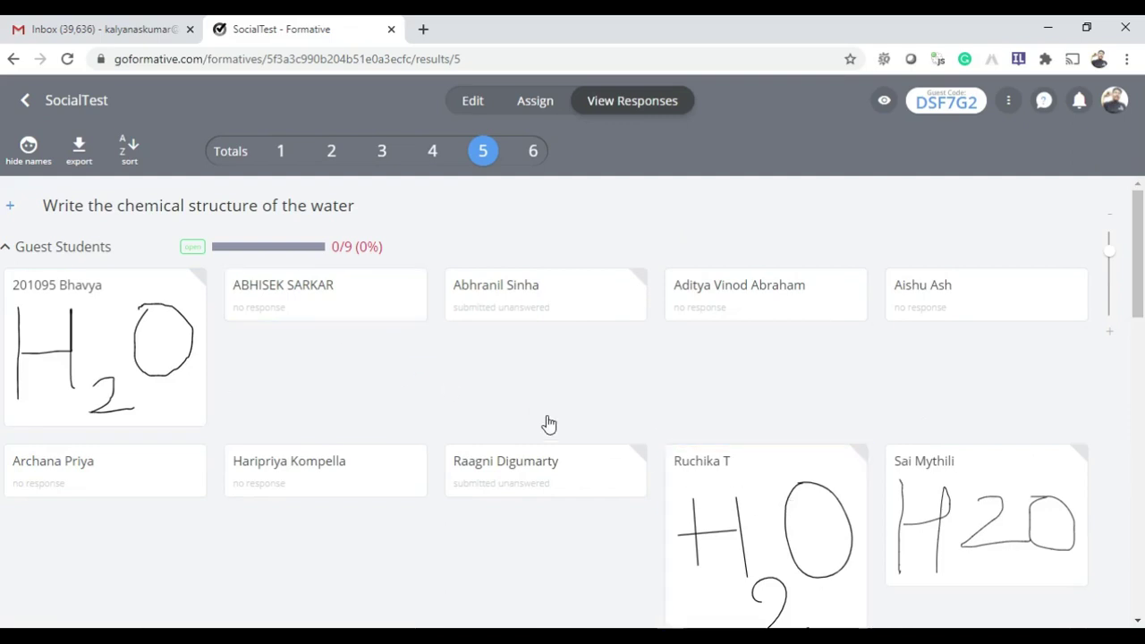
# Send the feedback "nice to see" on the H-O-H drawing submitted for question 5.
pyautogui.click(312, 379)
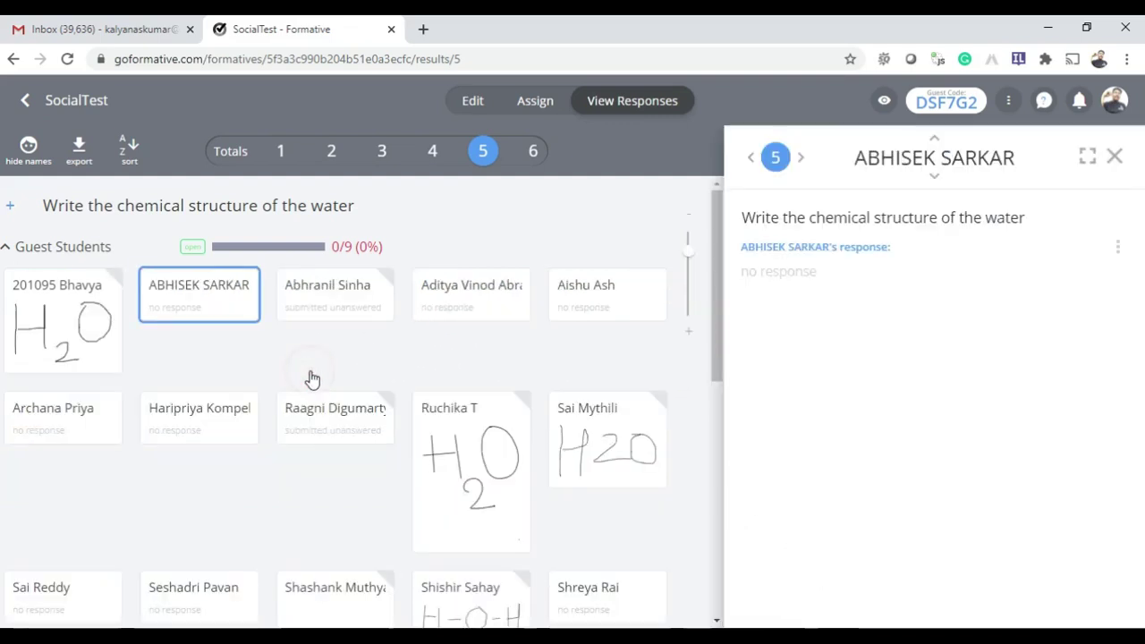
pyautogui.scroll(-1, 501, 431)
pyautogui.scroll(-3, 501, 432)
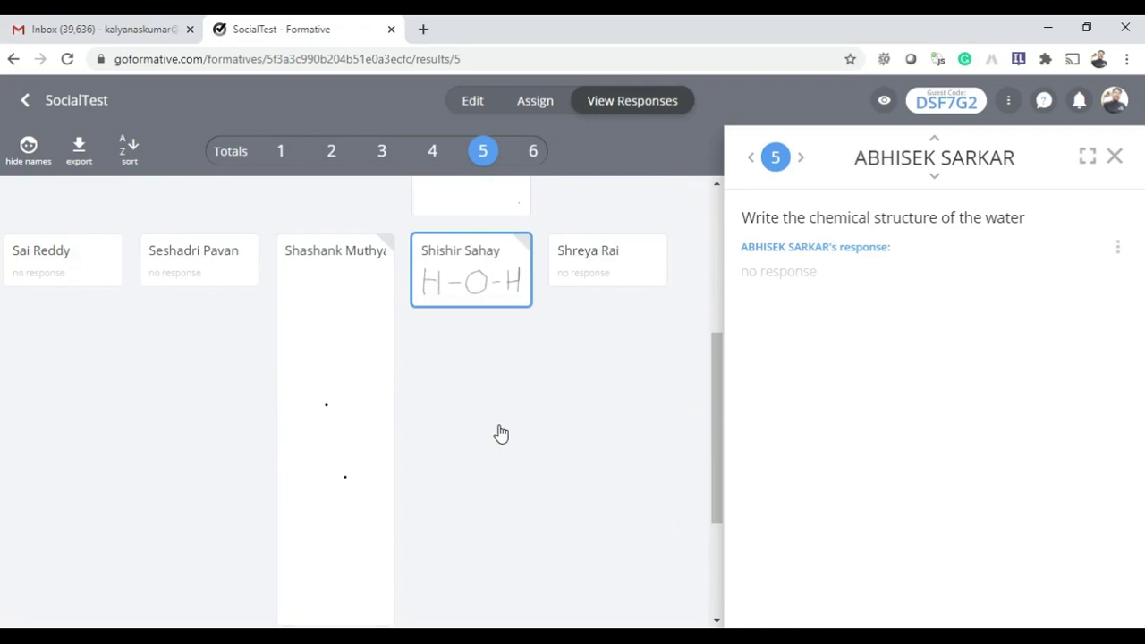
pyautogui.click(484, 289)
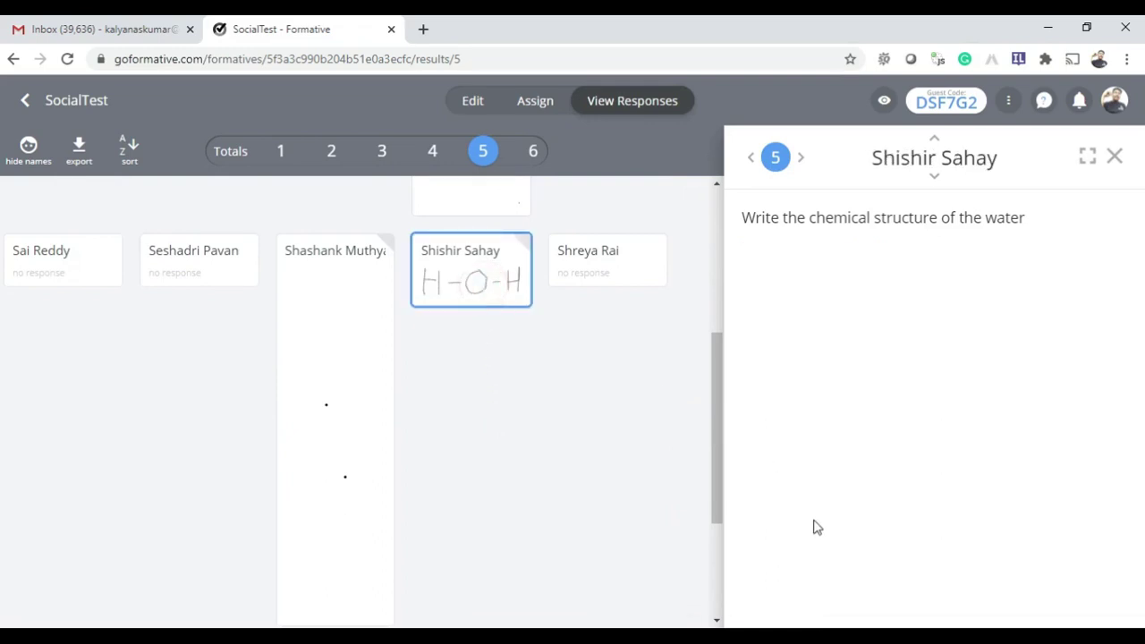
pyautogui.click(802, 602)
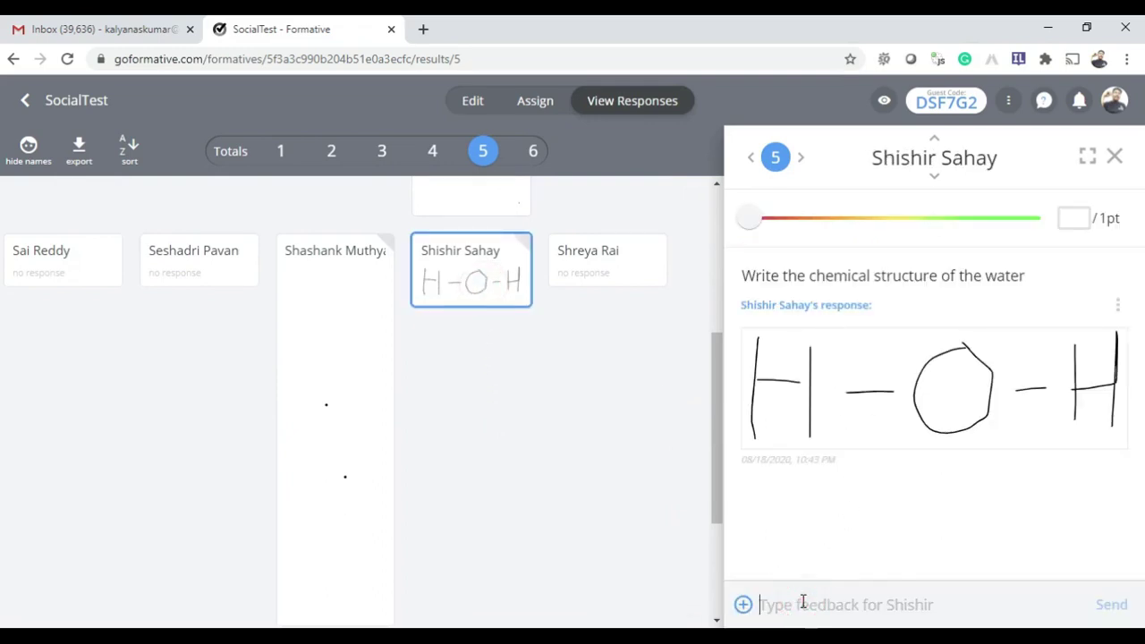
pyautogui.write('nice to see')
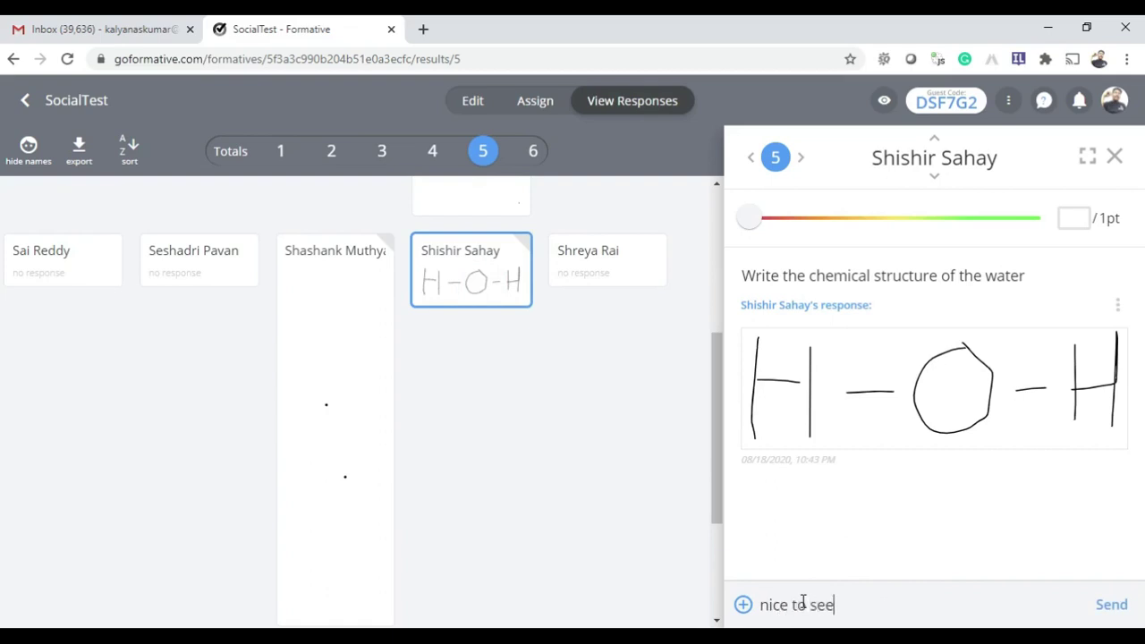
pyautogui.click(1114, 605)
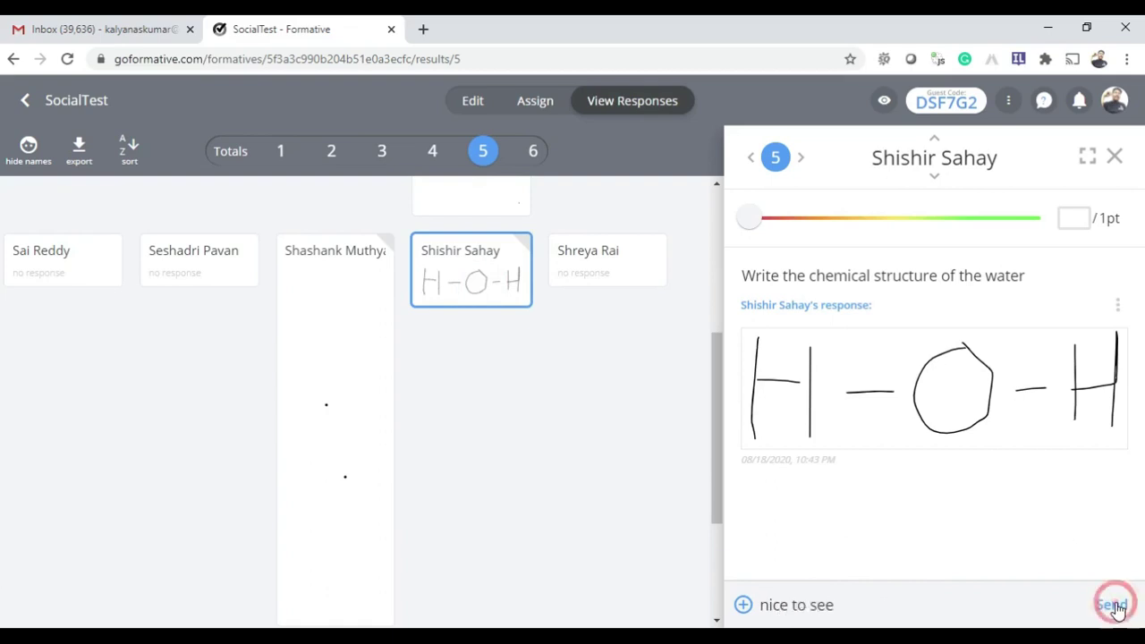
pyautogui.click(1113, 160)
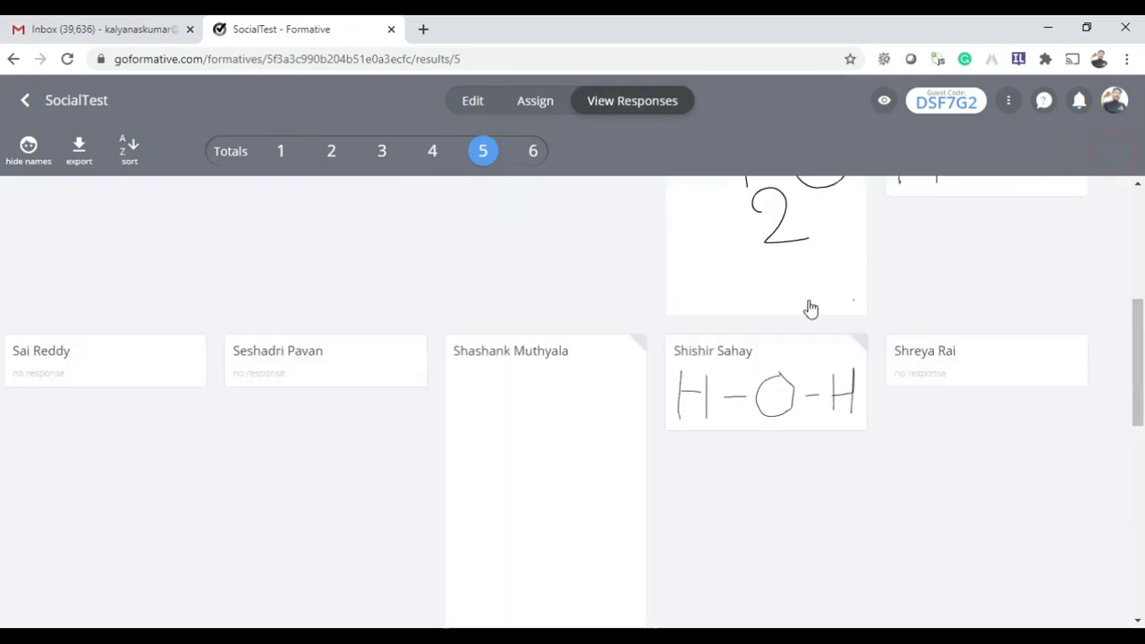
# Send the feedback "Wow good picture, mark the parts too" on the lotus-shaped flower drawing for question 6.
pyautogui.scroll(4, 404, 328)
pyautogui.scroll(1, 404, 328)
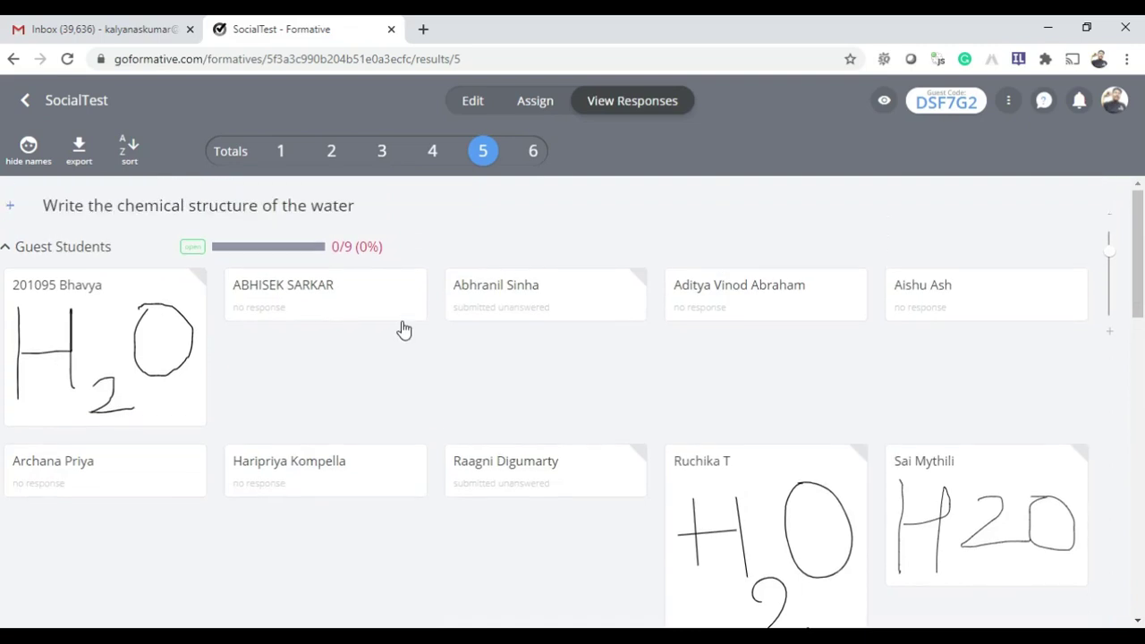
pyautogui.click(533, 152)
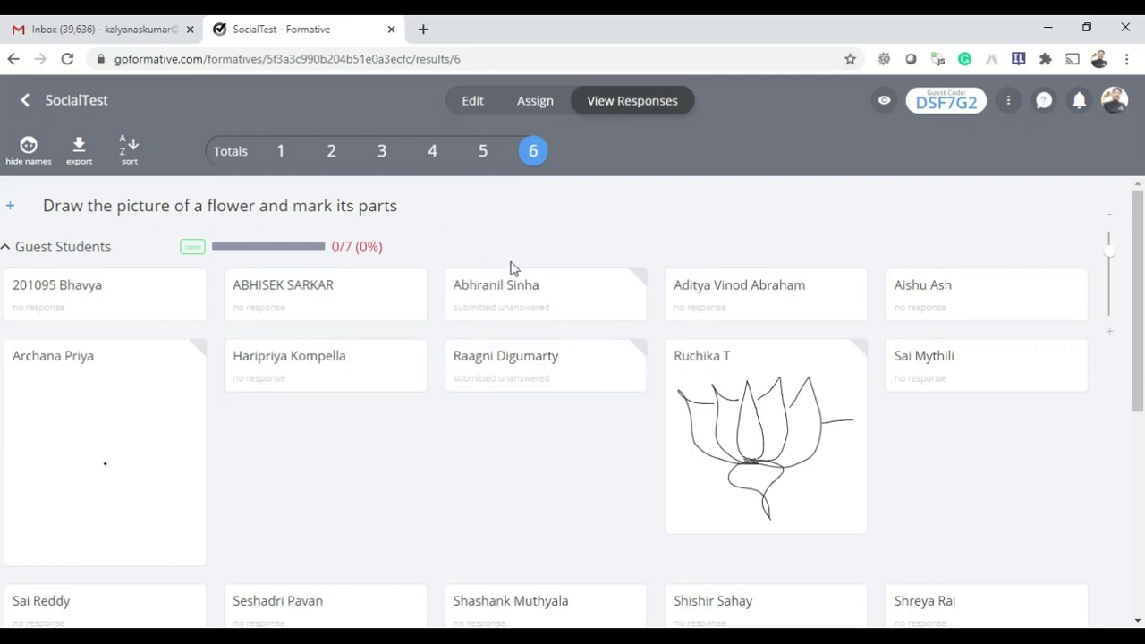
pyautogui.click(829, 473)
pyautogui.click(783, 599)
pyautogui.write('W')
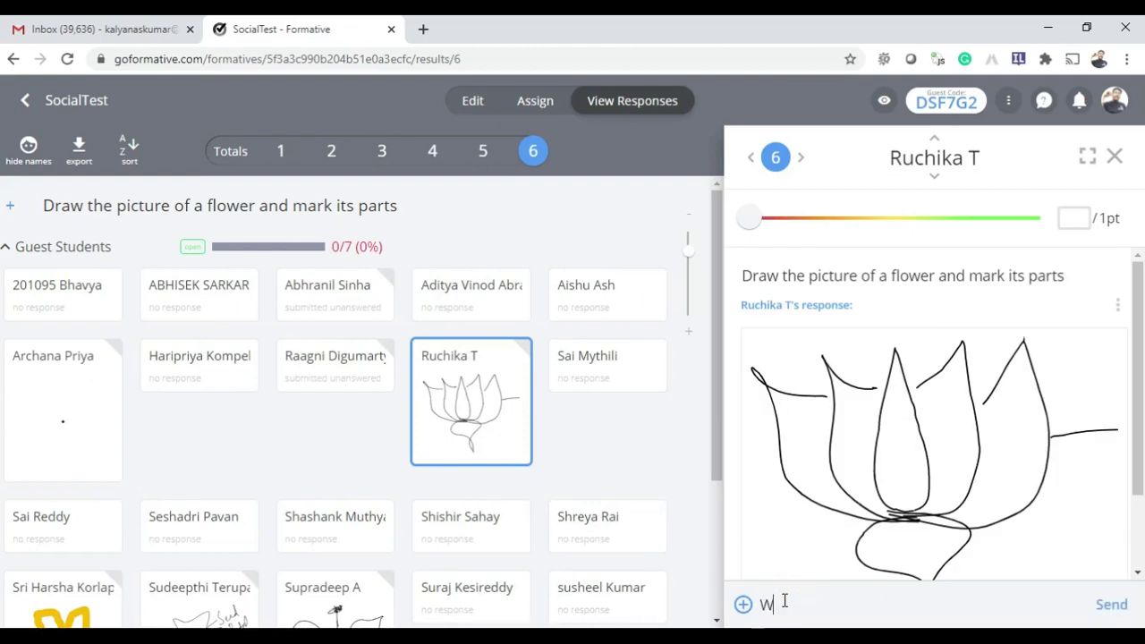
pyautogui.write('ow good pic')
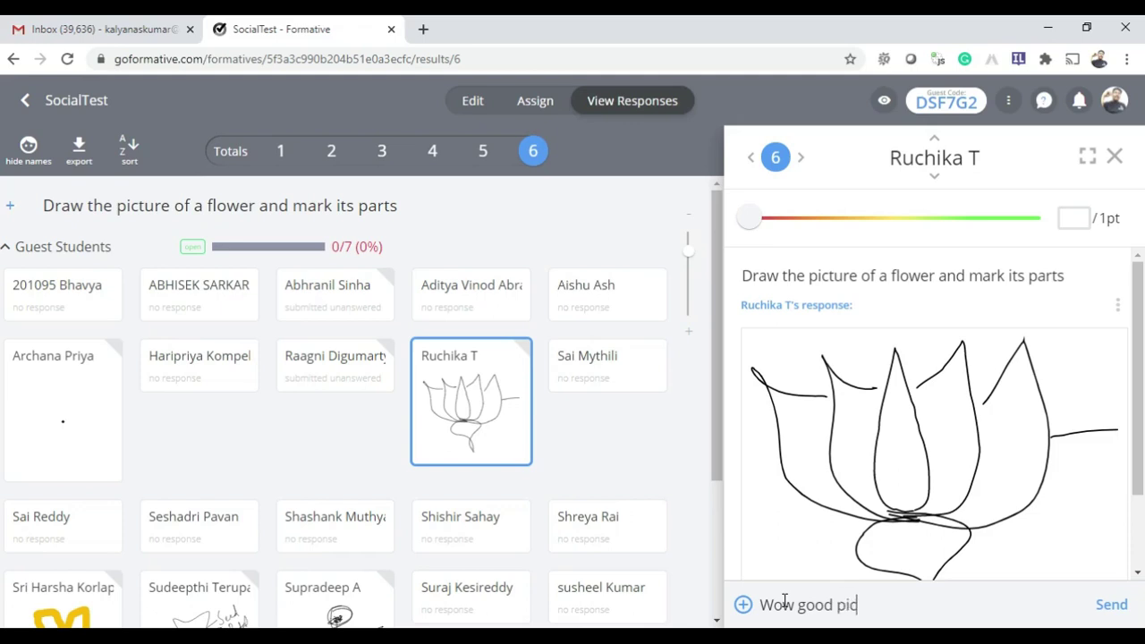
pyautogui.write('ture mar')
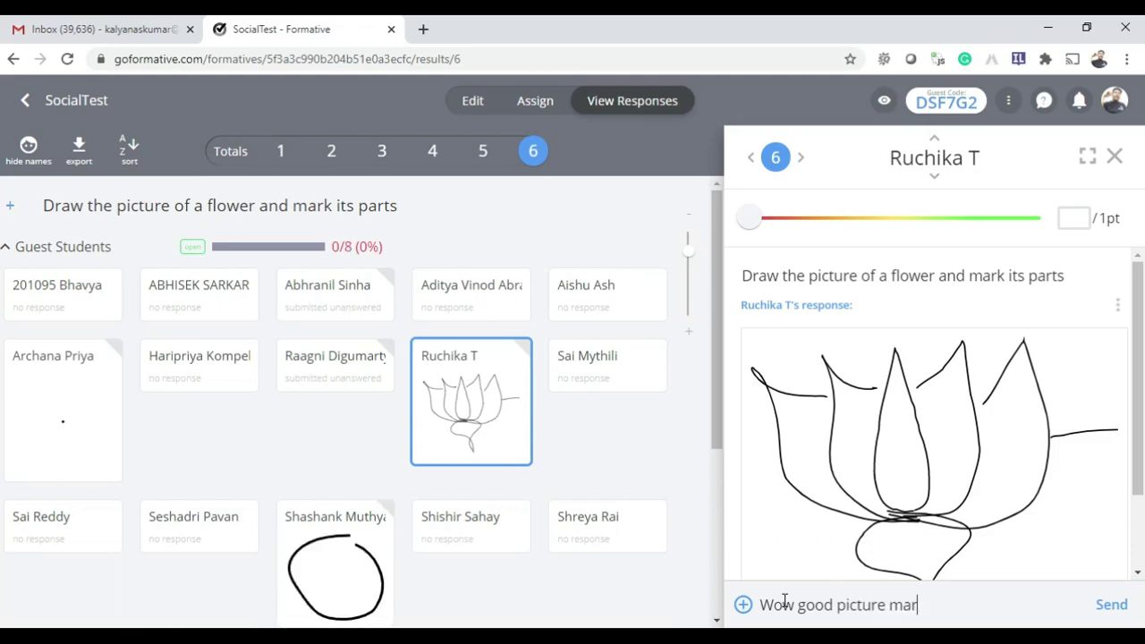
pyautogui.write('k the parts too')
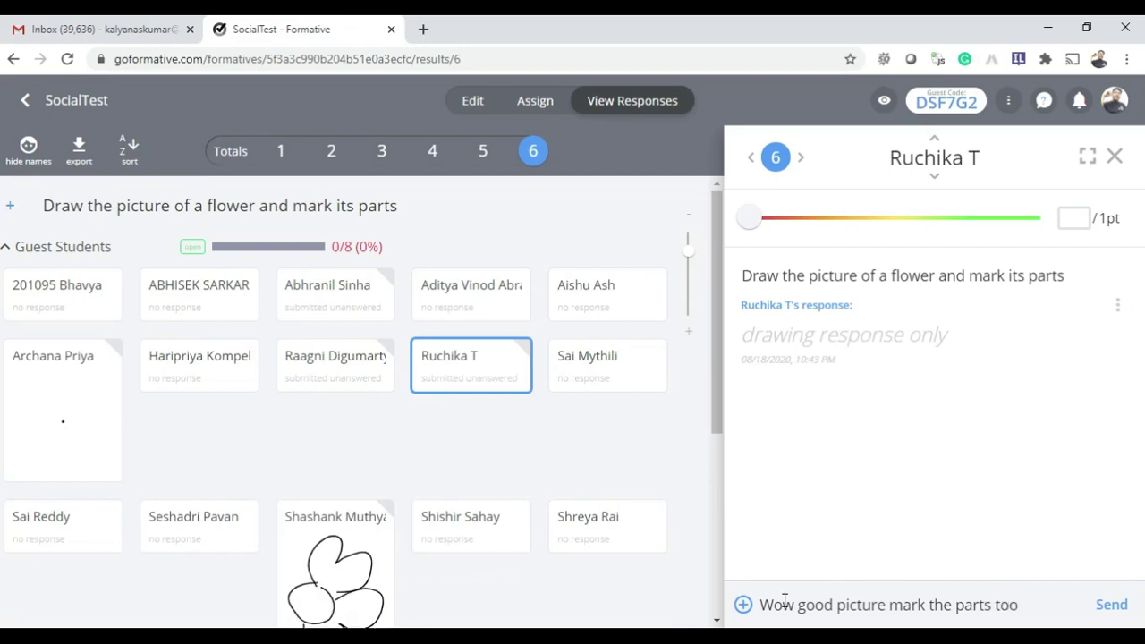
pyautogui.click(883, 606)
pyautogui.write(',')
pyautogui.click(1110, 605)
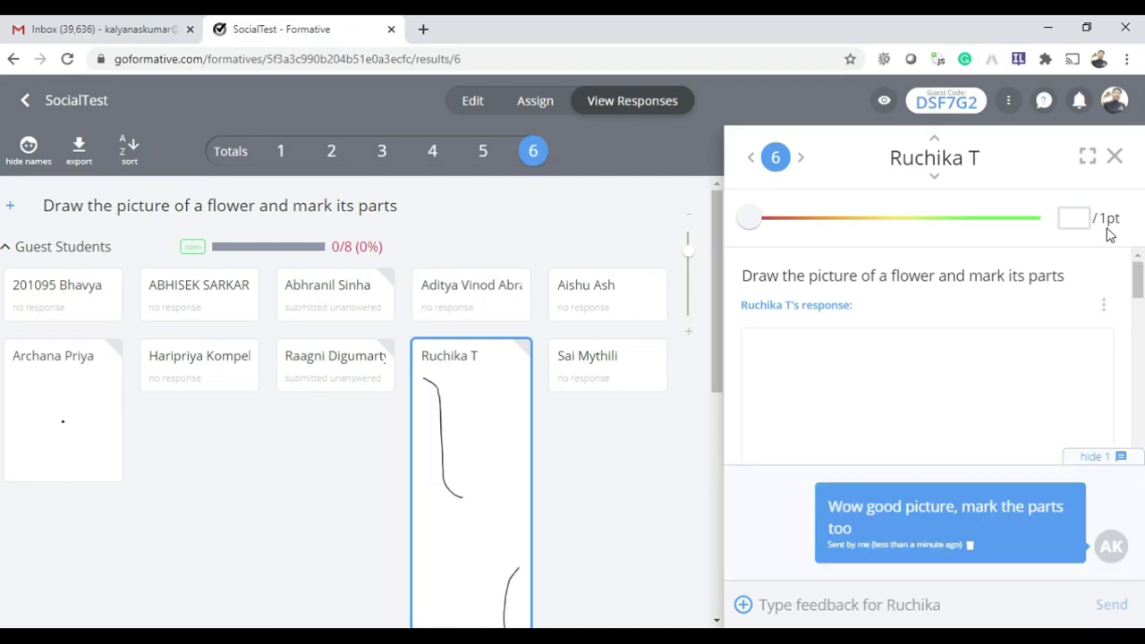
pyautogui.click(1113, 157)
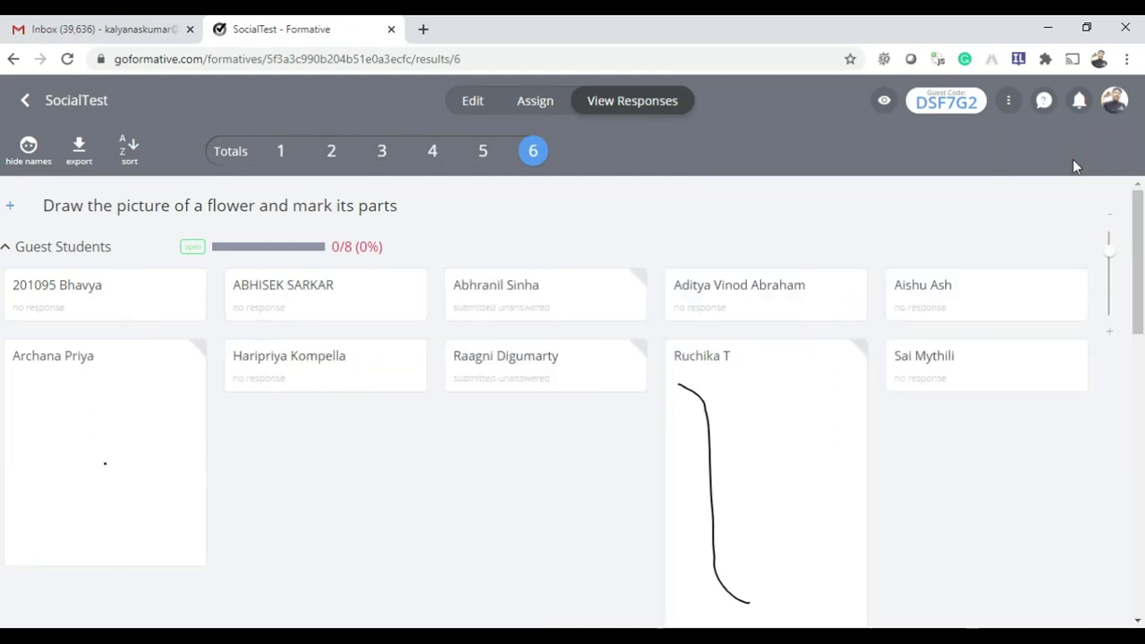
# Reduce the response card size for question 6 and look through the students' flower drawings.
pyautogui.scroll(-3, 710, 438)
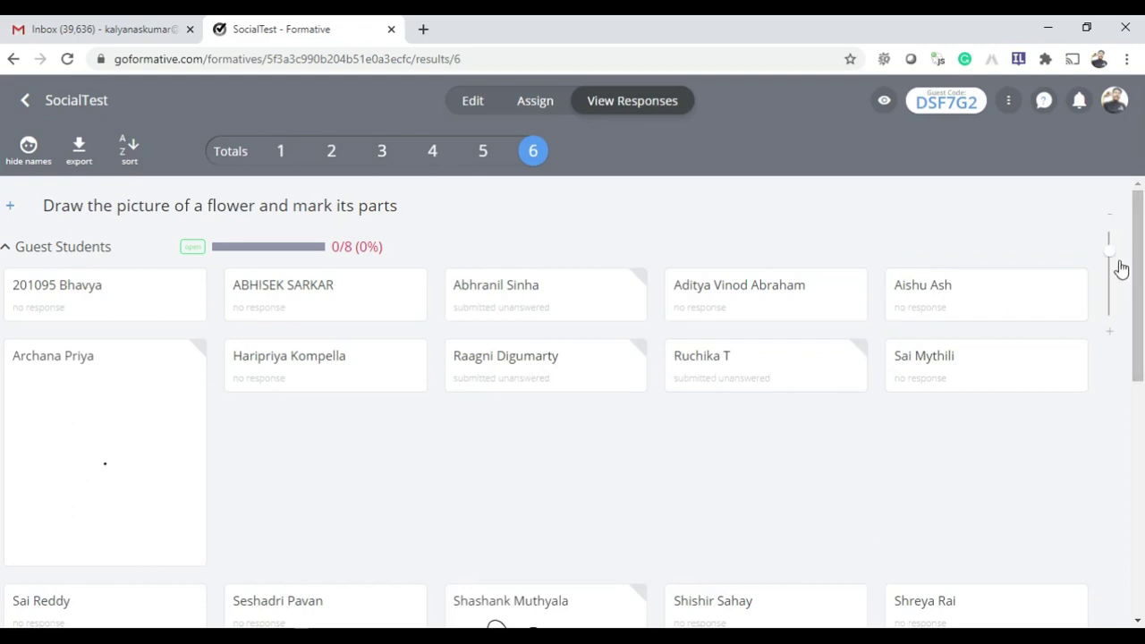
pyautogui.click(1108, 211)
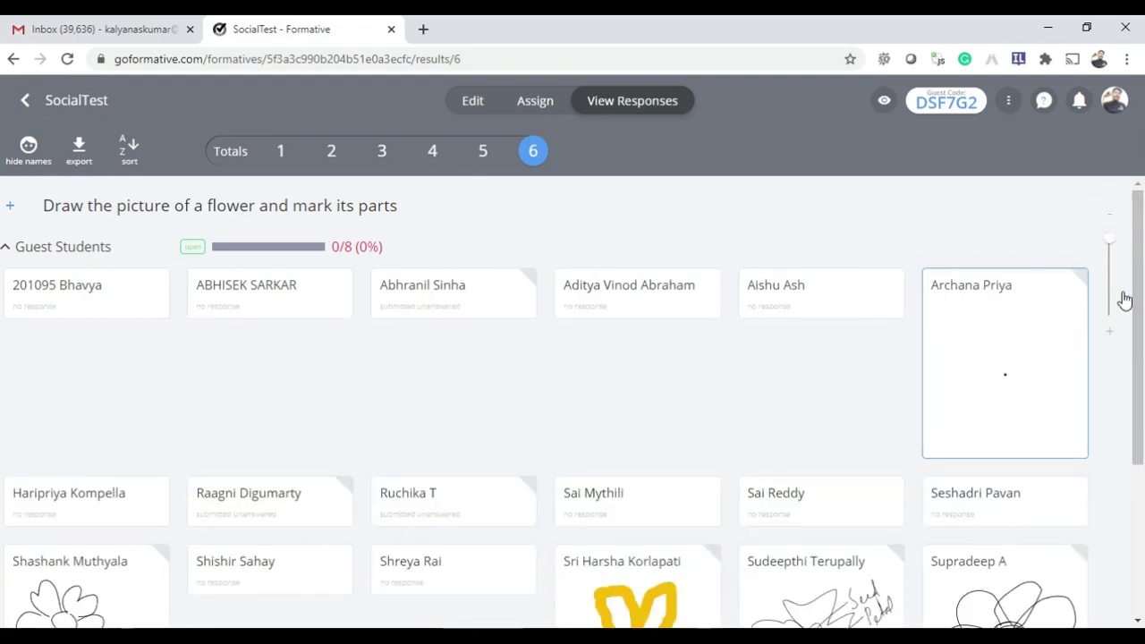
pyautogui.moveTo(1132, 257); pyautogui.dragTo(1143, 458)
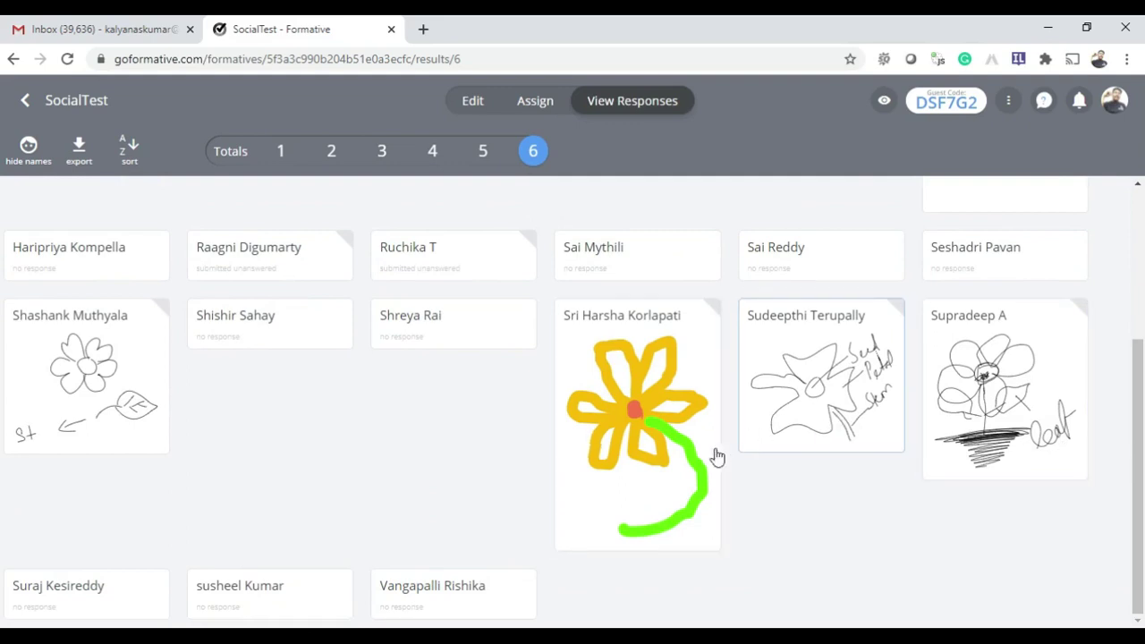
pyautogui.rightClick(580, 491)
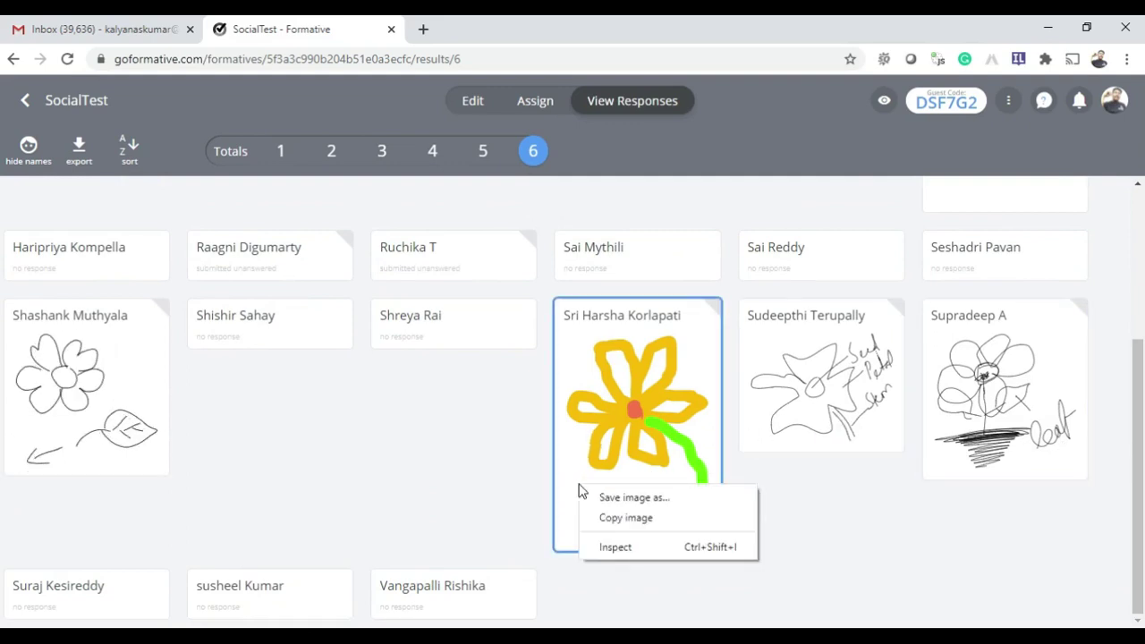
pyautogui.click(343, 449)
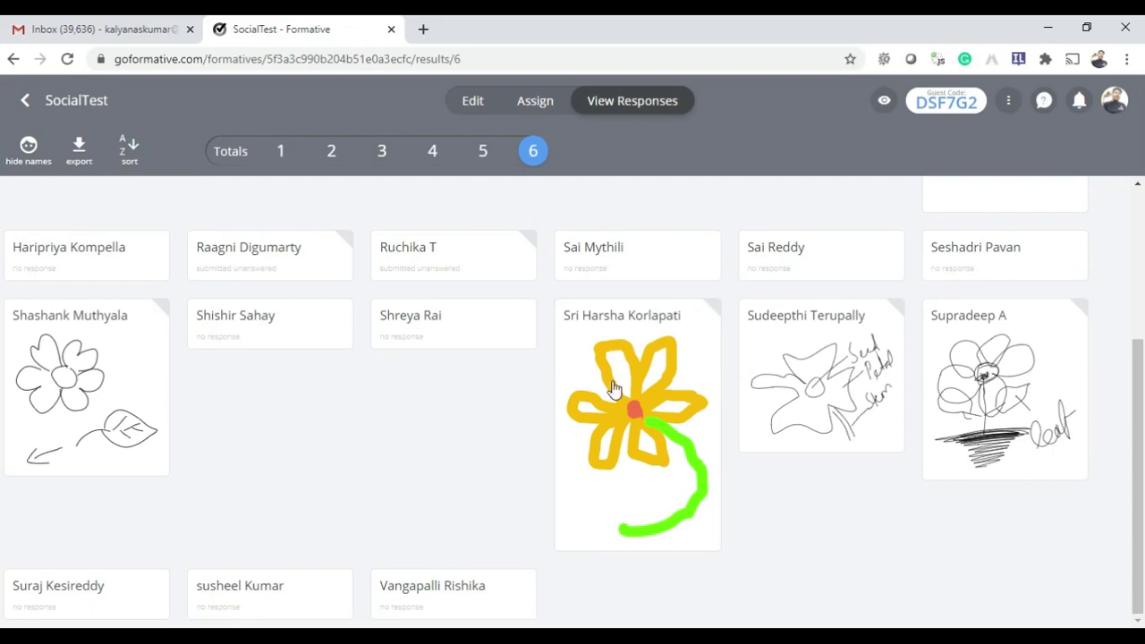
# Send the feedback "good" on the black flower drawing with the shaded base and leaf label for question 6.
pyautogui.rightClick(946, 435)
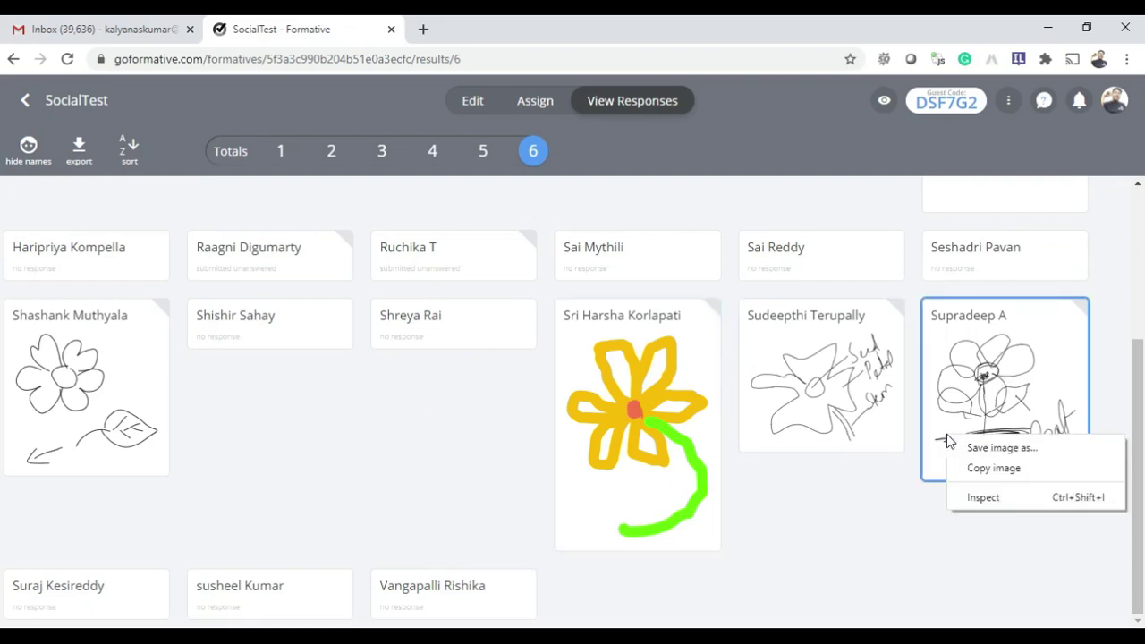
pyautogui.click(1068, 376)
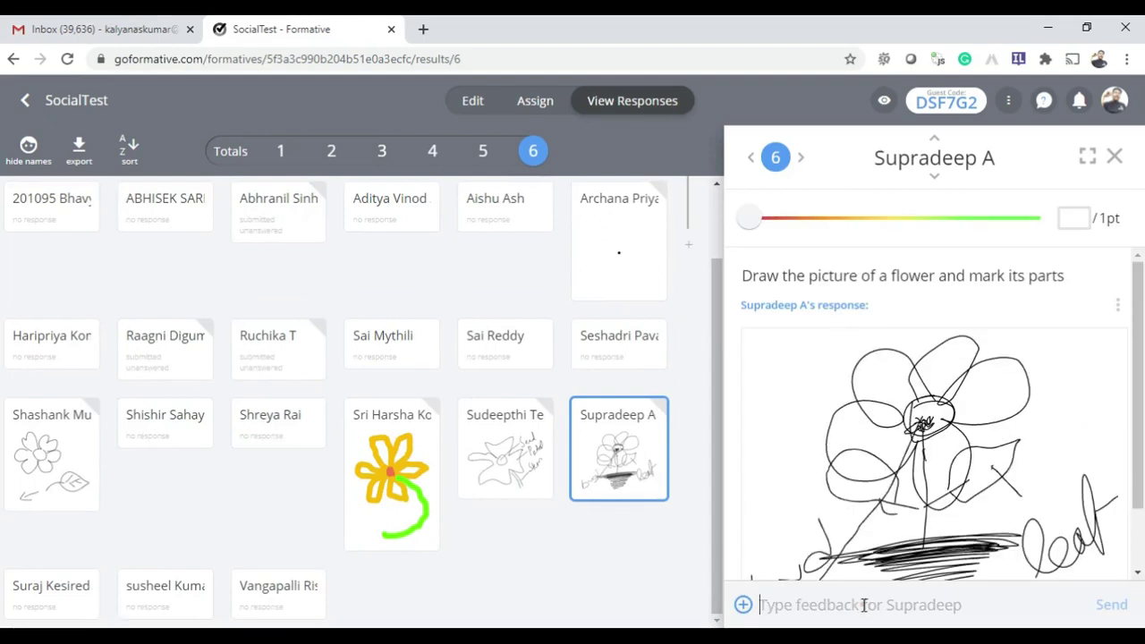
pyautogui.click(864, 605)
pyautogui.write('good')
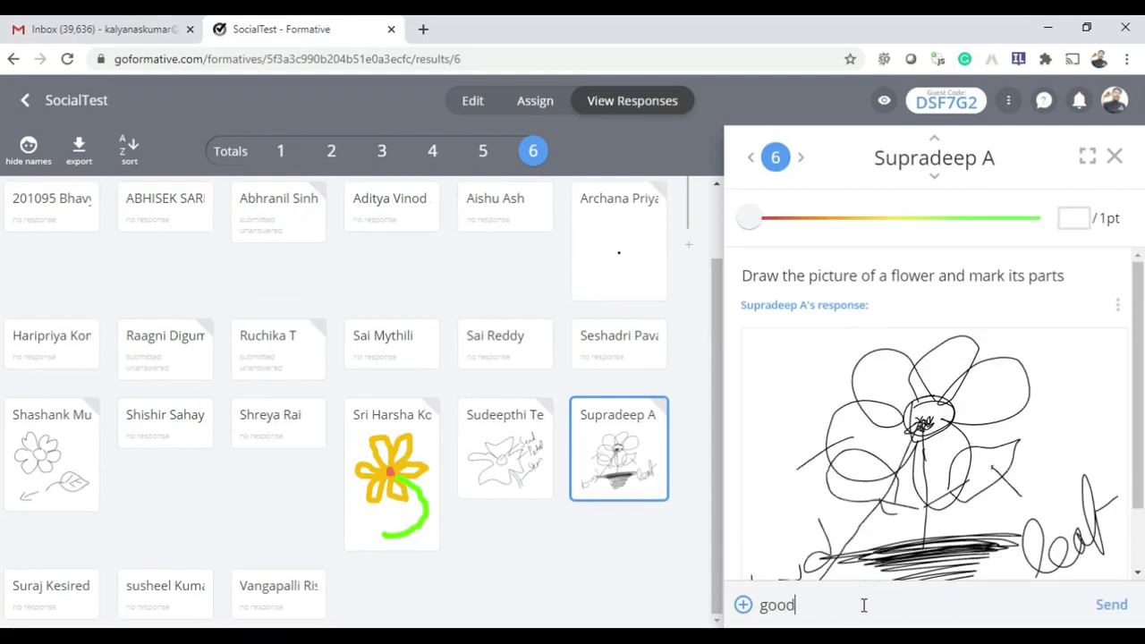
pyautogui.click(1113, 605)
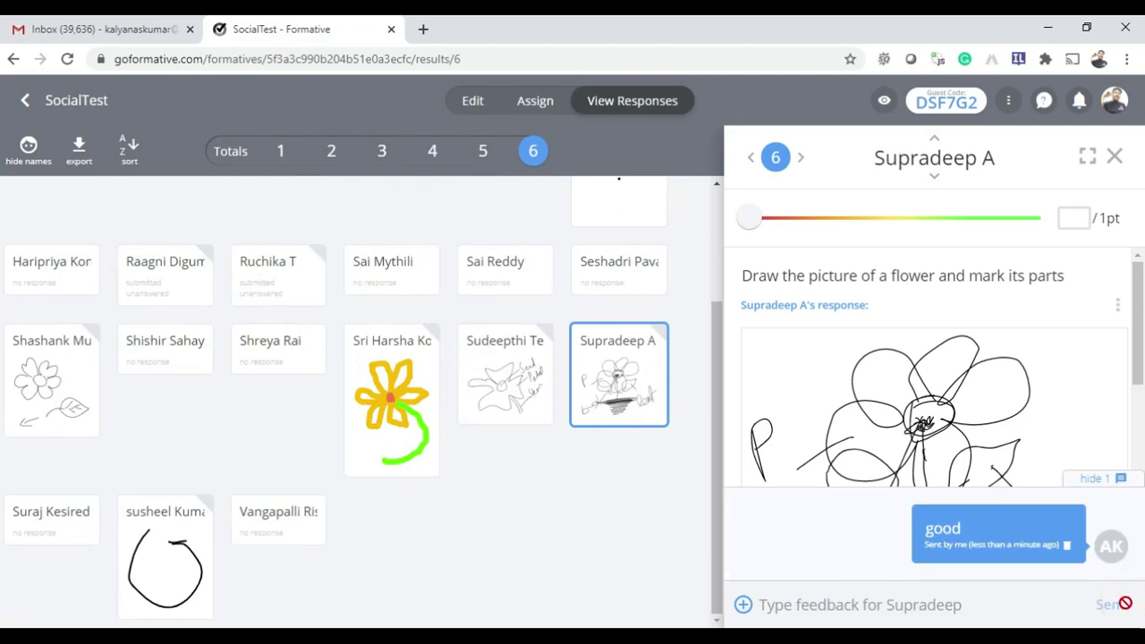
pyautogui.click(1115, 157)
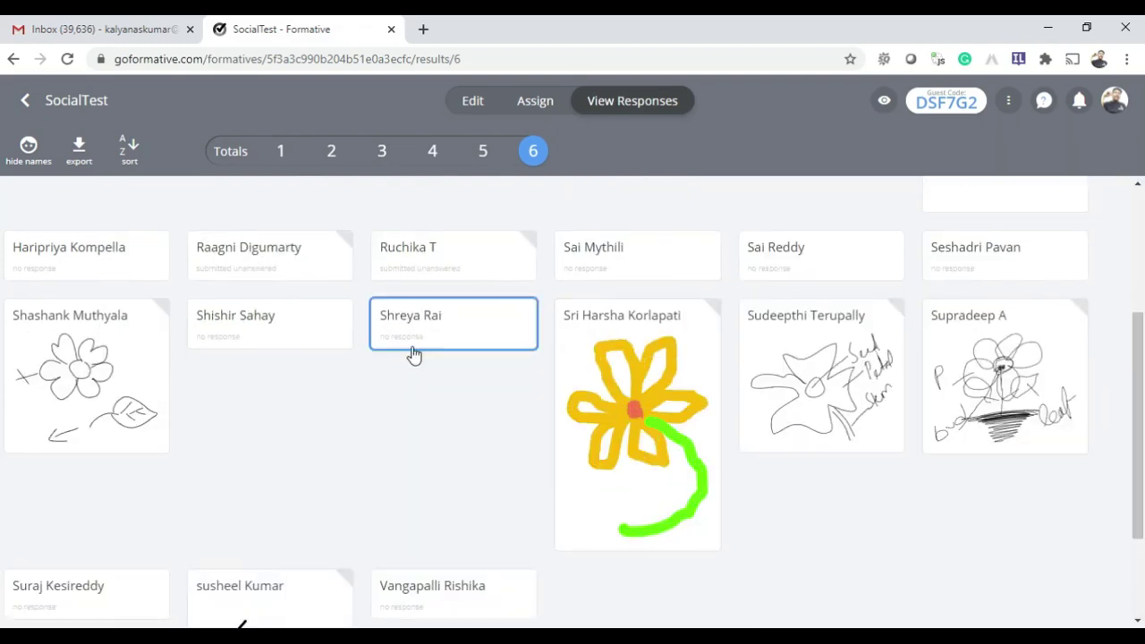
# View the question 1 responses and the totals overview, and close and reopen the Guest Students assignment.
pyautogui.click(281, 152)
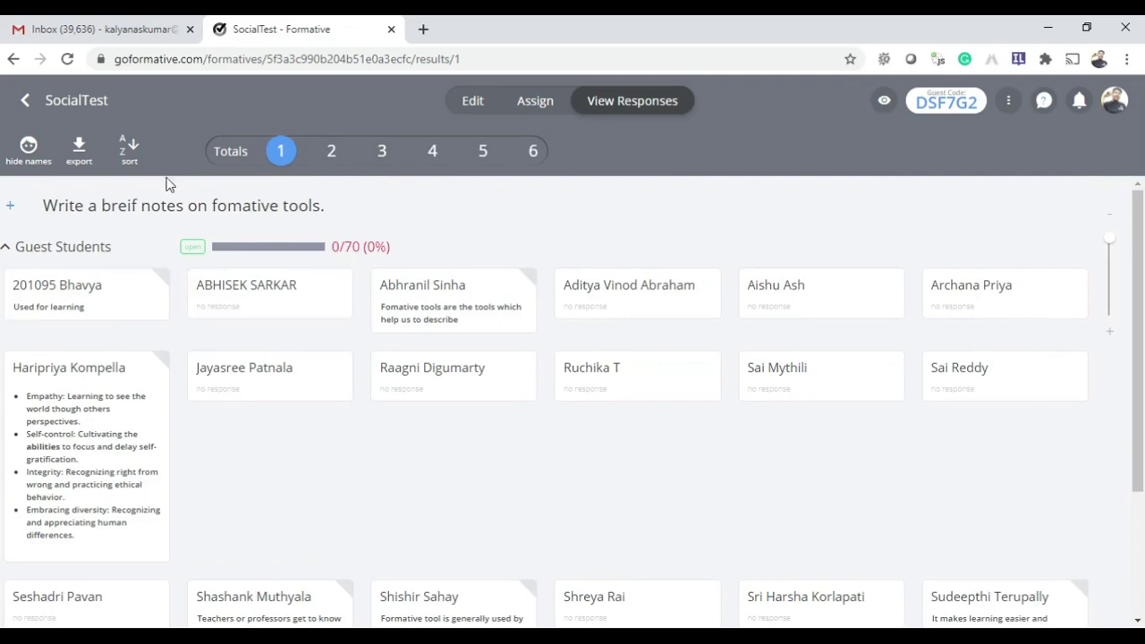
pyautogui.click(234, 154)
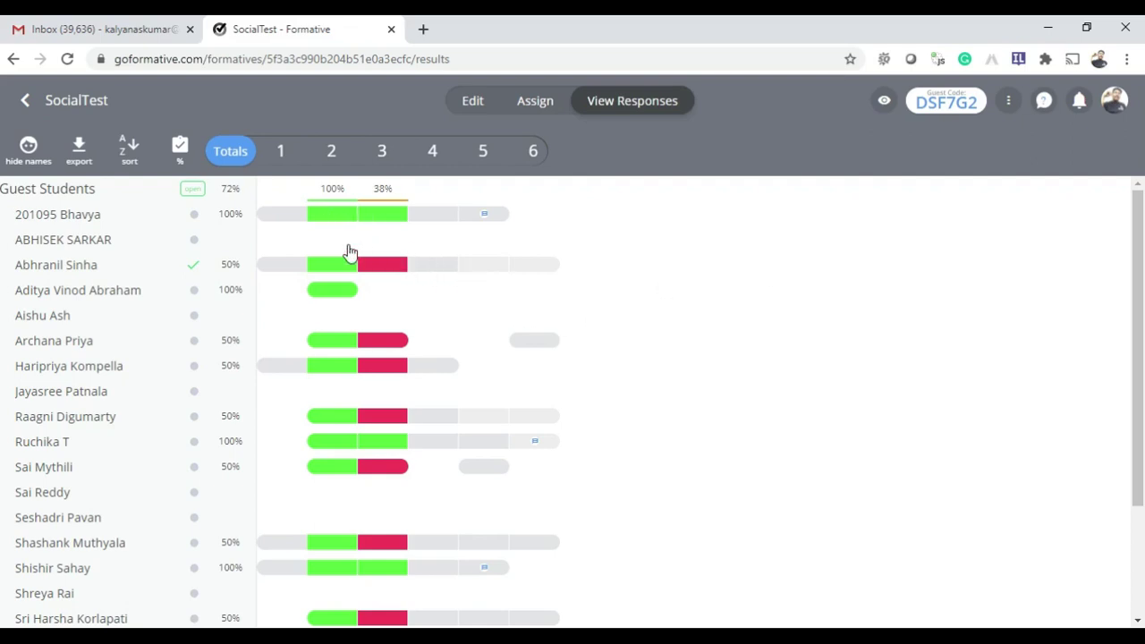
pyautogui.click(193, 191)
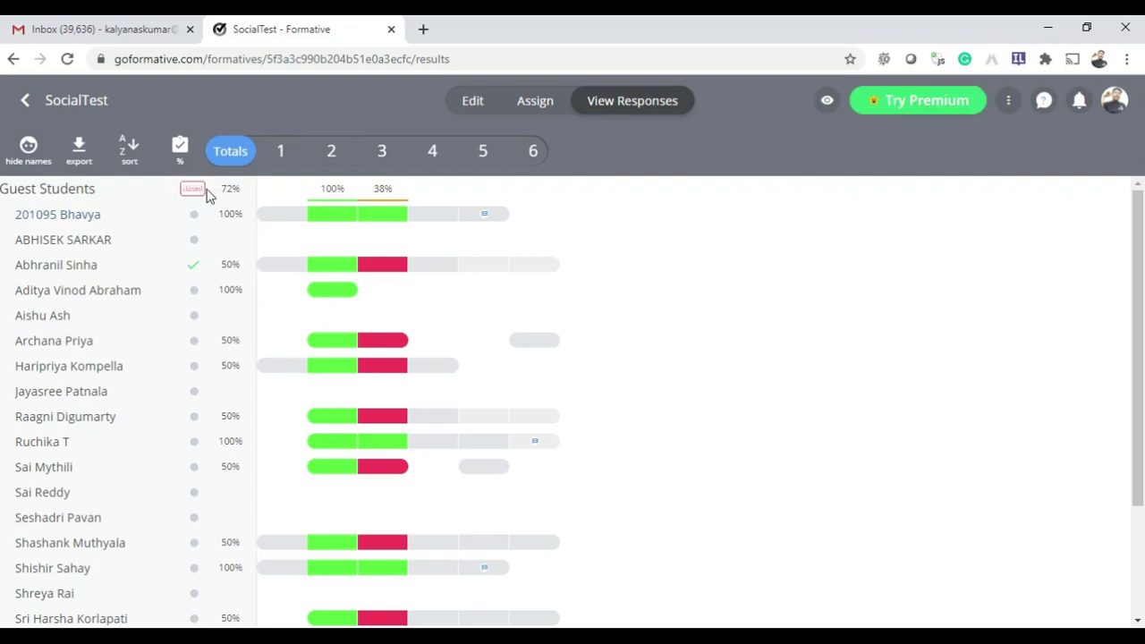
pyautogui.click(193, 191)
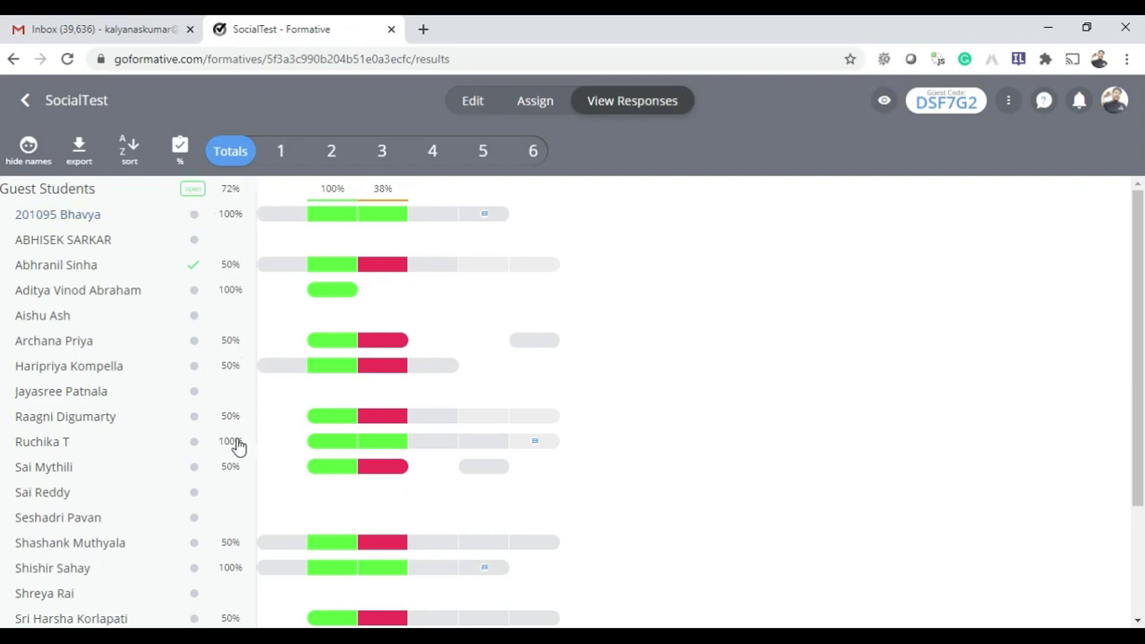
# Look through the totals of all guest students and switch the score display to points.
pyautogui.scroll(-2, 232, 483)
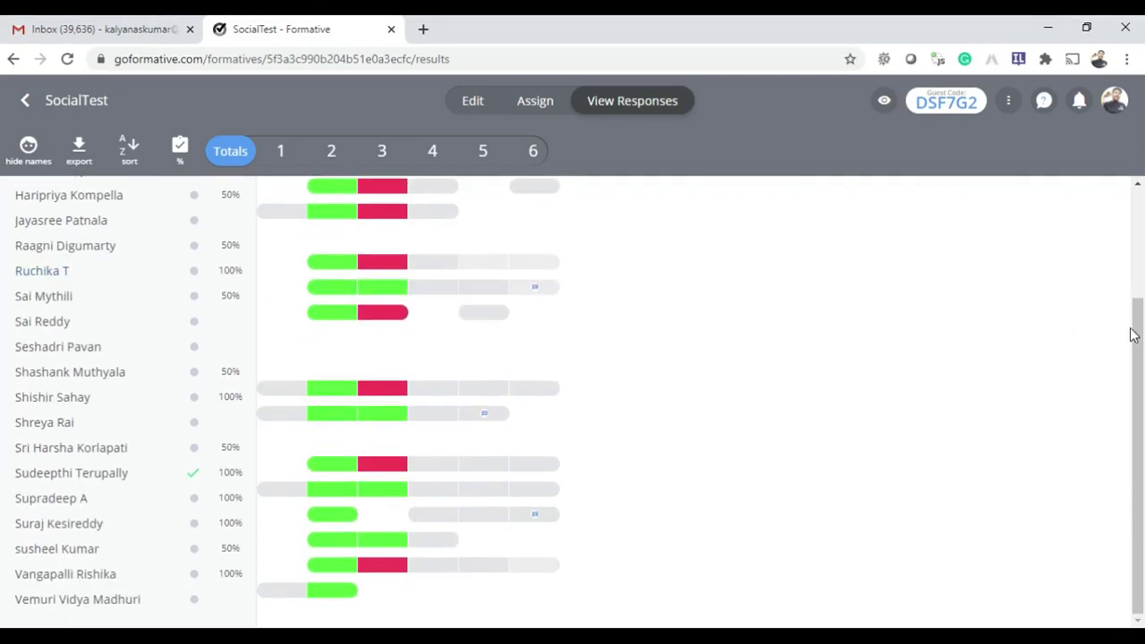
pyautogui.moveTo(1135, 367); pyautogui.dragTo(1111, 220)
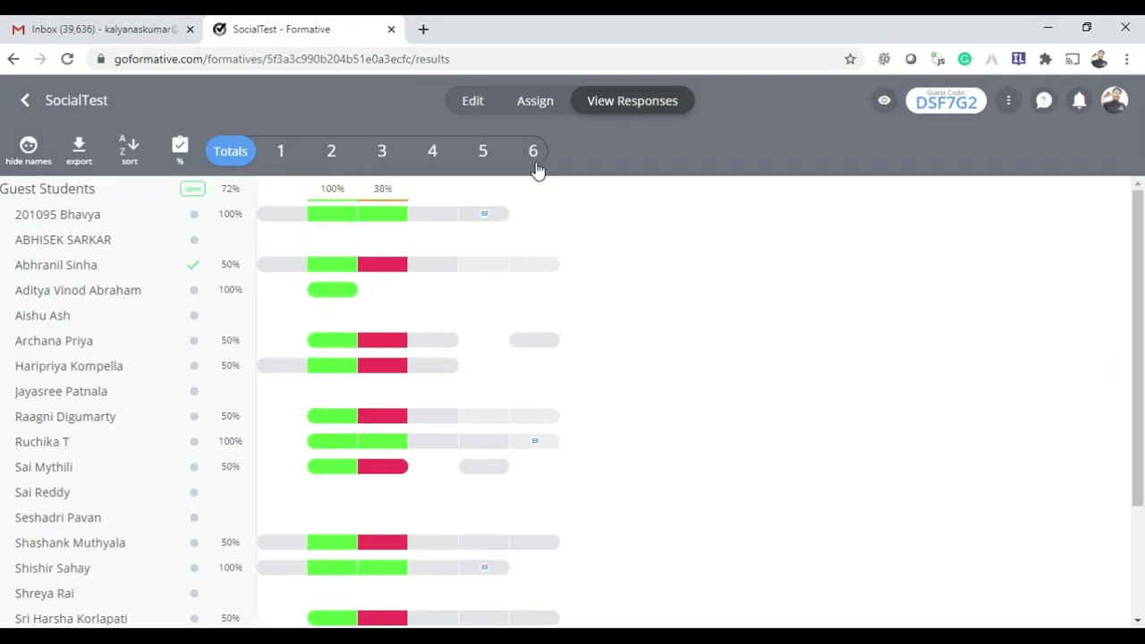
pyautogui.click(180, 149)
pyautogui.click(180, 149)
pyautogui.click(180, 149)
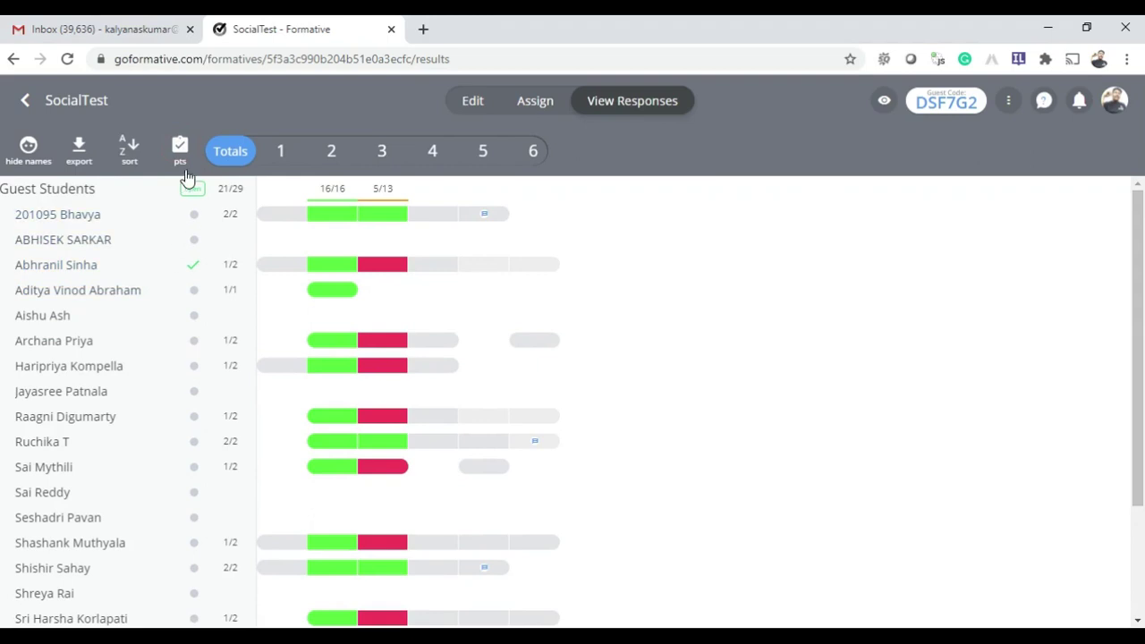
# Sort the student list by First Name (Z-A), and restore the First Name (A-Z) order.
pyautogui.click(132, 149)
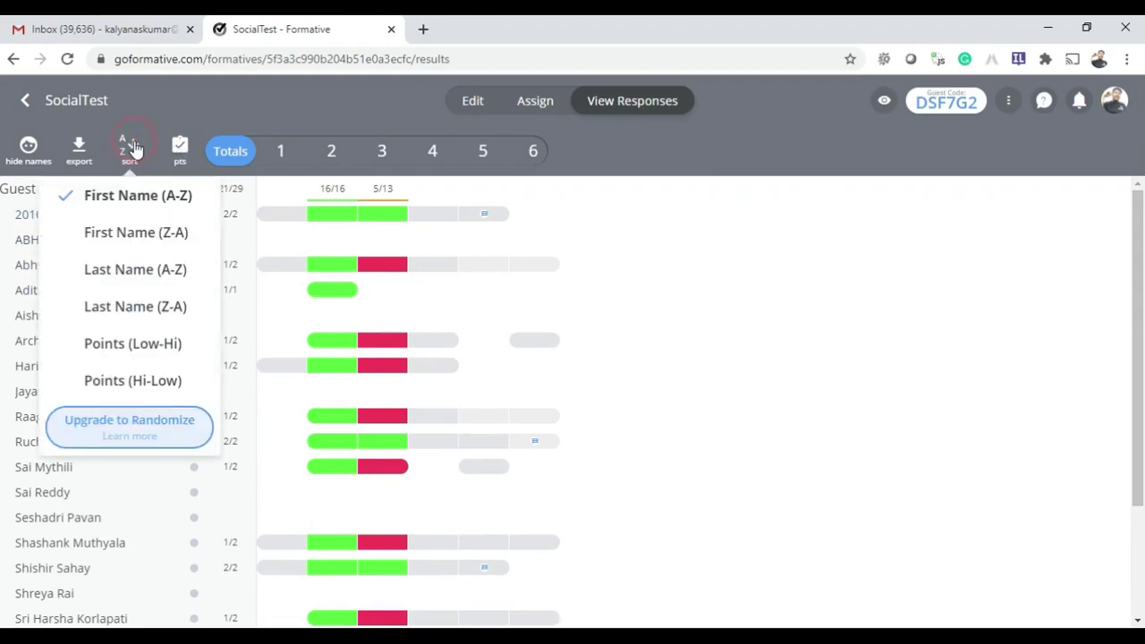
pyautogui.click(138, 234)
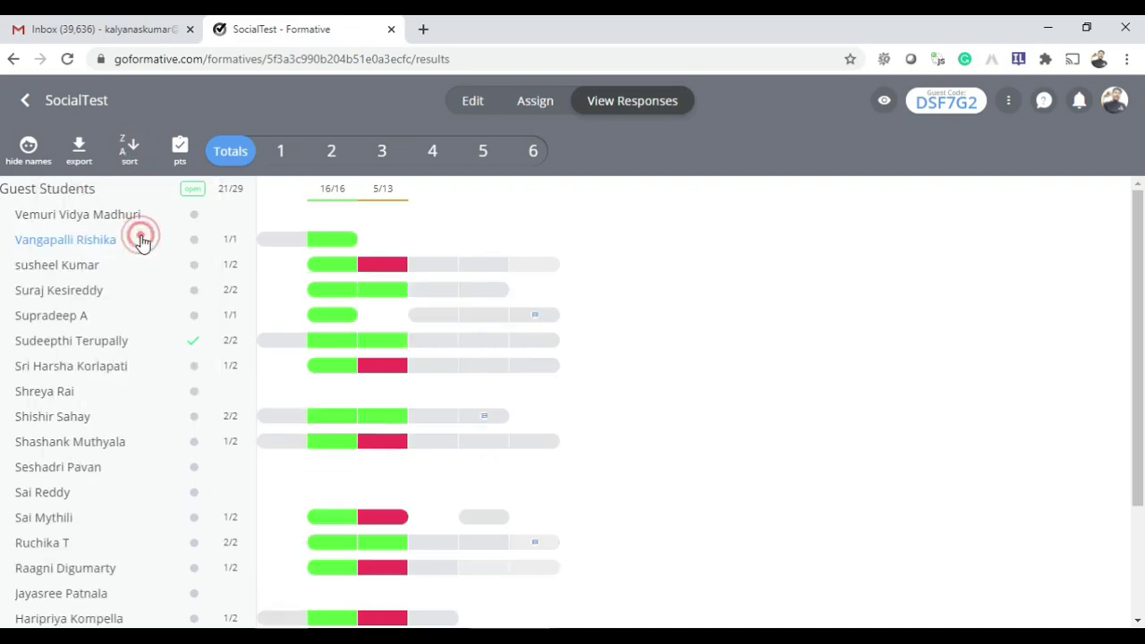
pyautogui.click(130, 146)
pyautogui.click(126, 201)
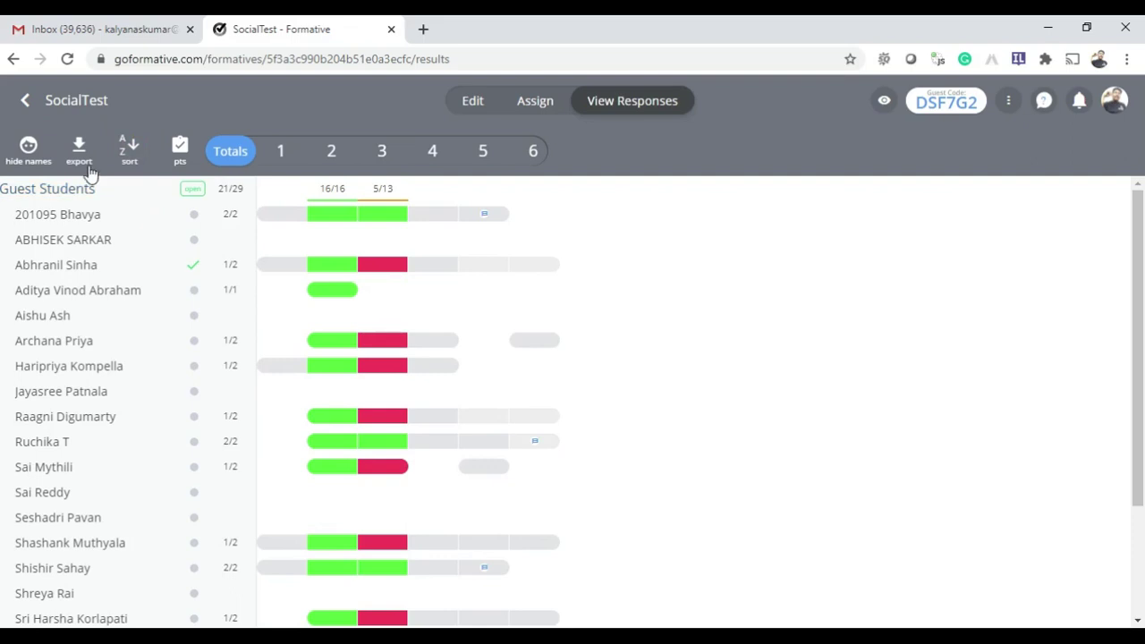
# View the responses to questions 1 and 2, shrinking and restoring the response card size for question 2.
pyautogui.click(280, 154)
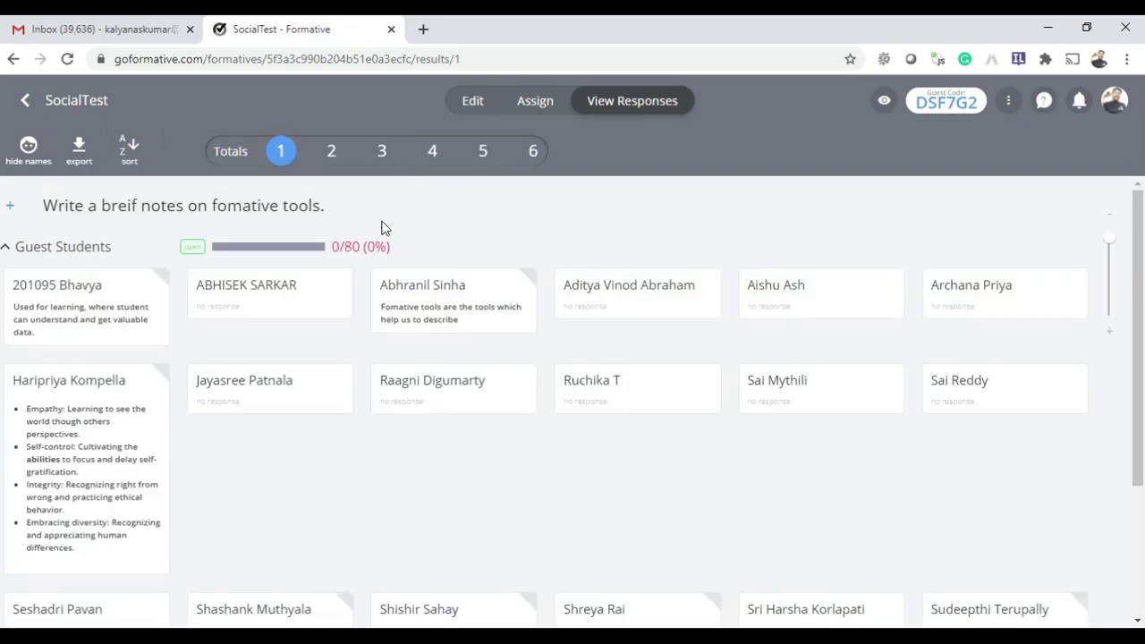
pyautogui.click(330, 152)
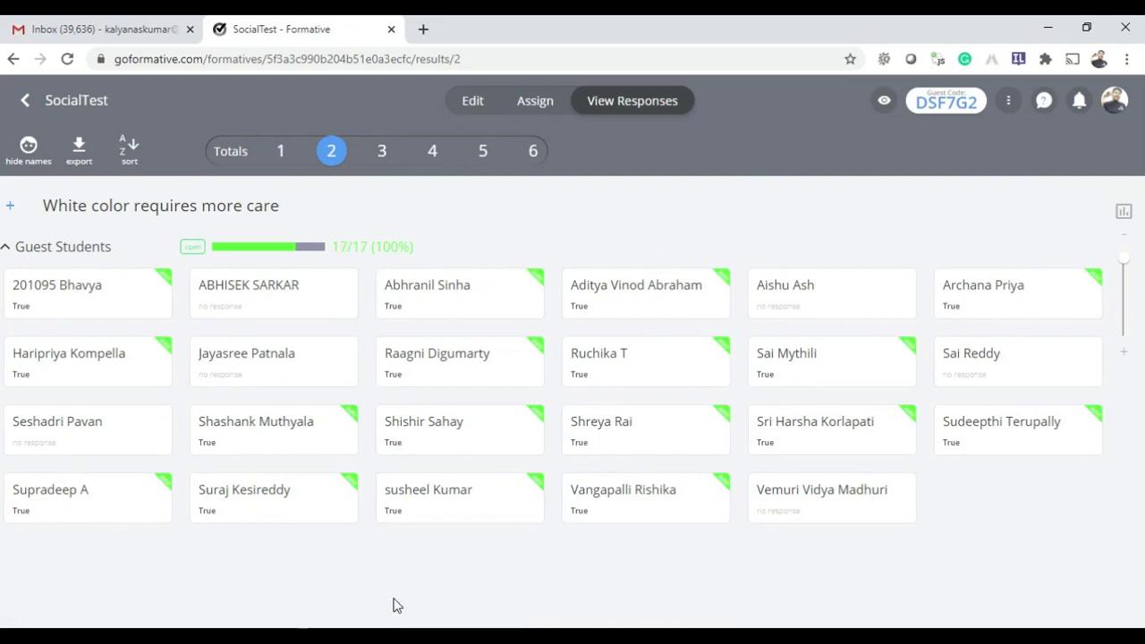
pyautogui.moveTo(1125, 261)
pyautogui.mouseDown()
pyautogui.moveTo(1127, 314)
pyautogui.moveTo(1118, 260)
pyautogui.mouseUp()
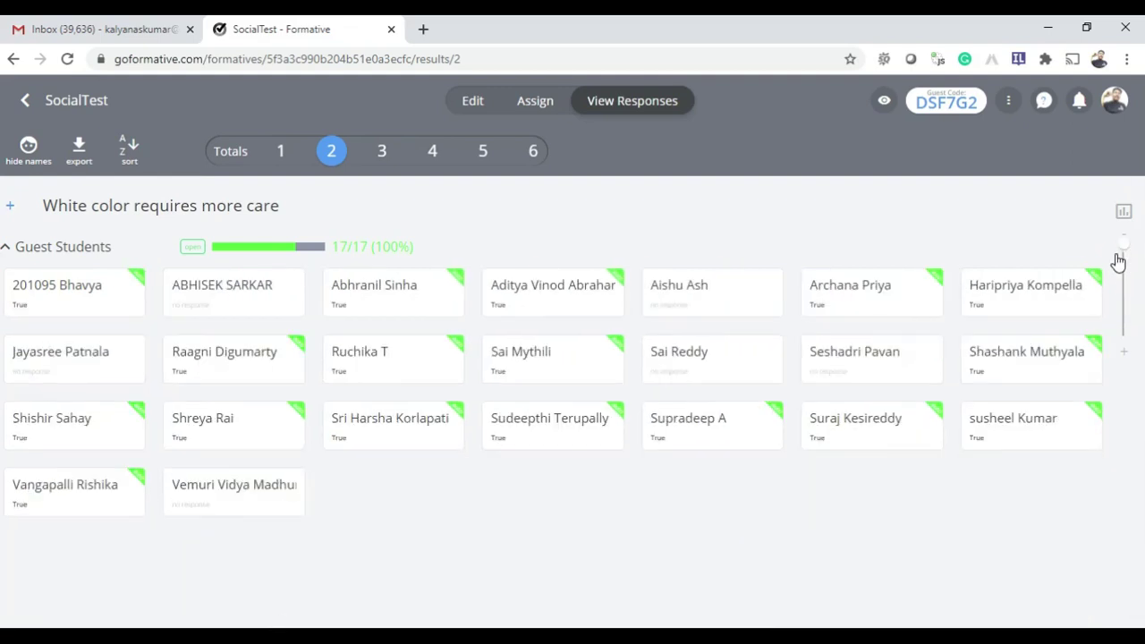
pyautogui.moveTo(1123, 244)
pyautogui.mouseDown()
pyautogui.moveTo(1122, 300)
pyautogui.moveTo(1124, 257)
pyautogui.mouseUp()
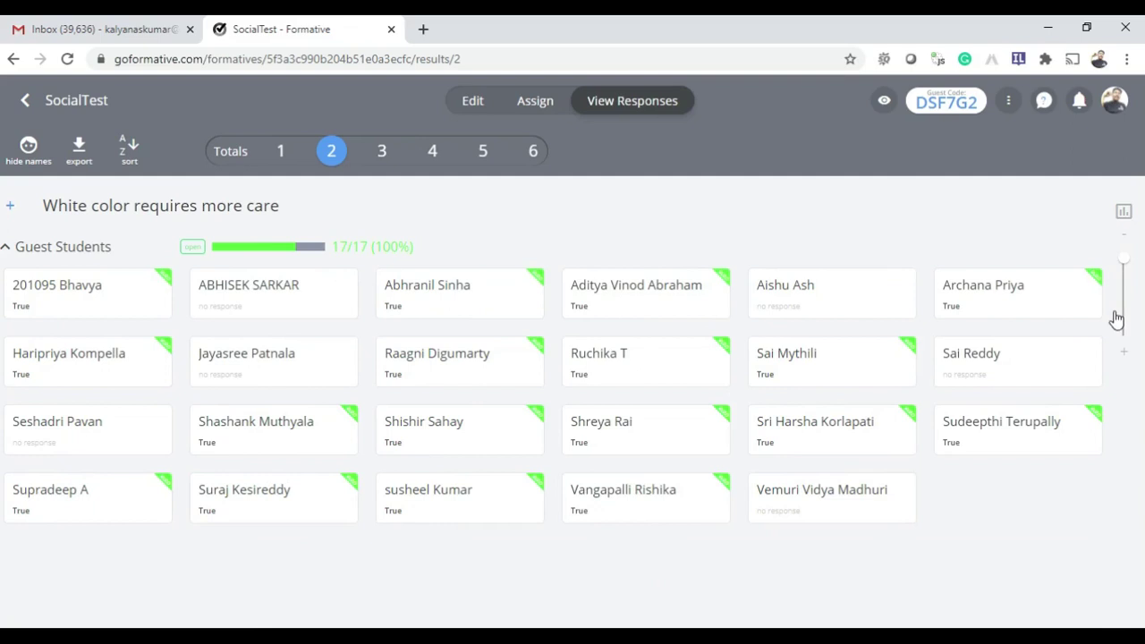
# Examine the score distribution for the flower name question 3 and the national flag color responses for question 4.
pyautogui.click(381, 152)
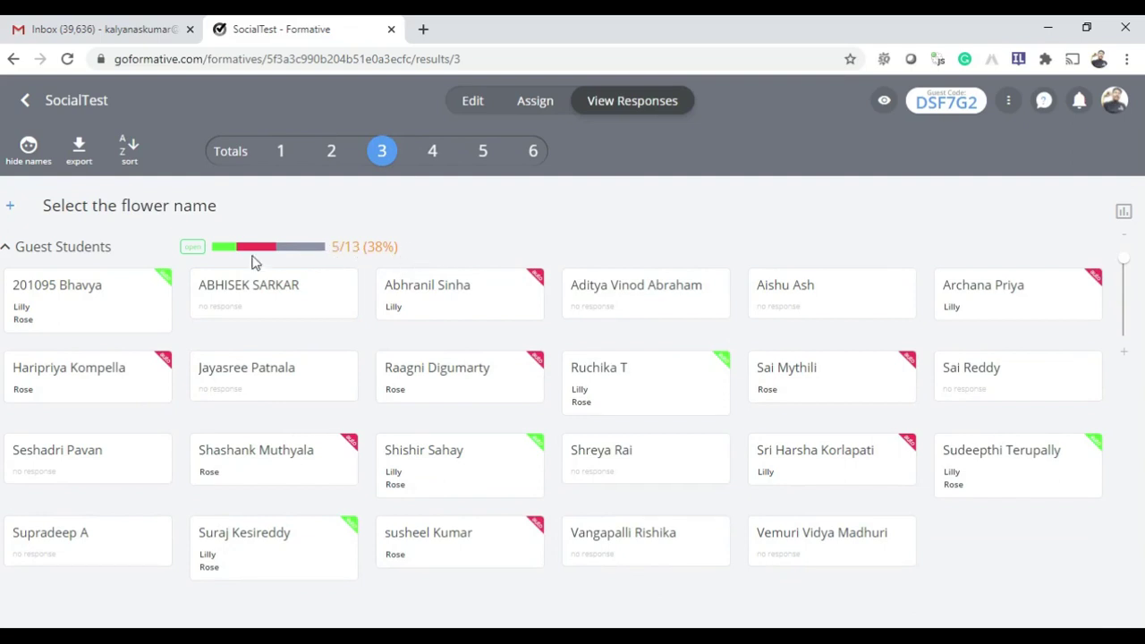
pyautogui.moveTo(225, 252)
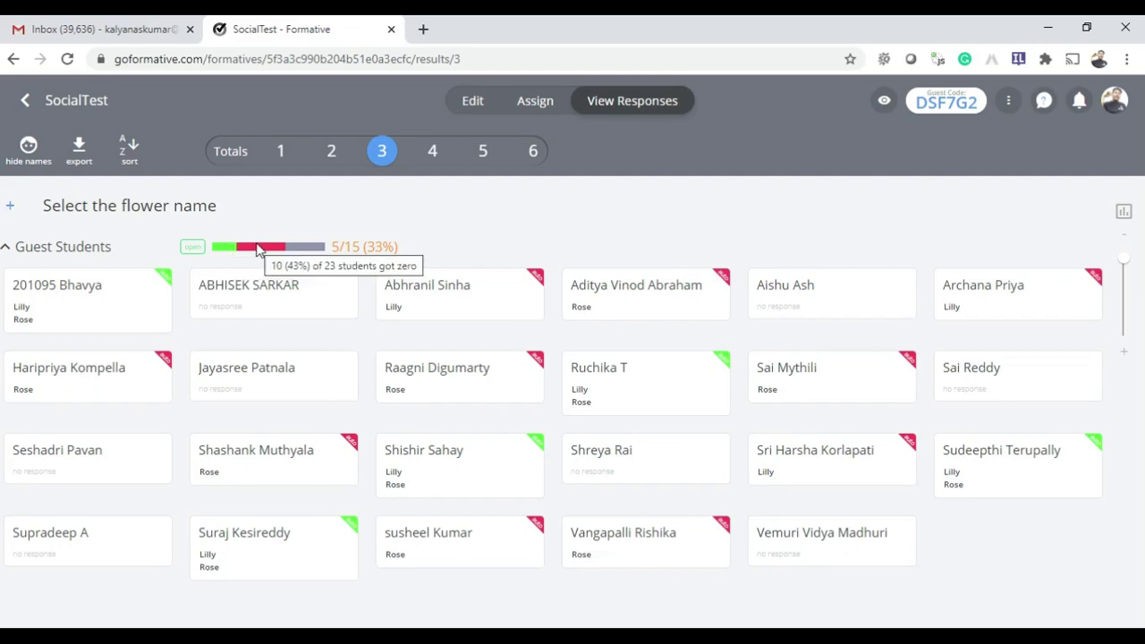
pyautogui.moveTo(307, 254)
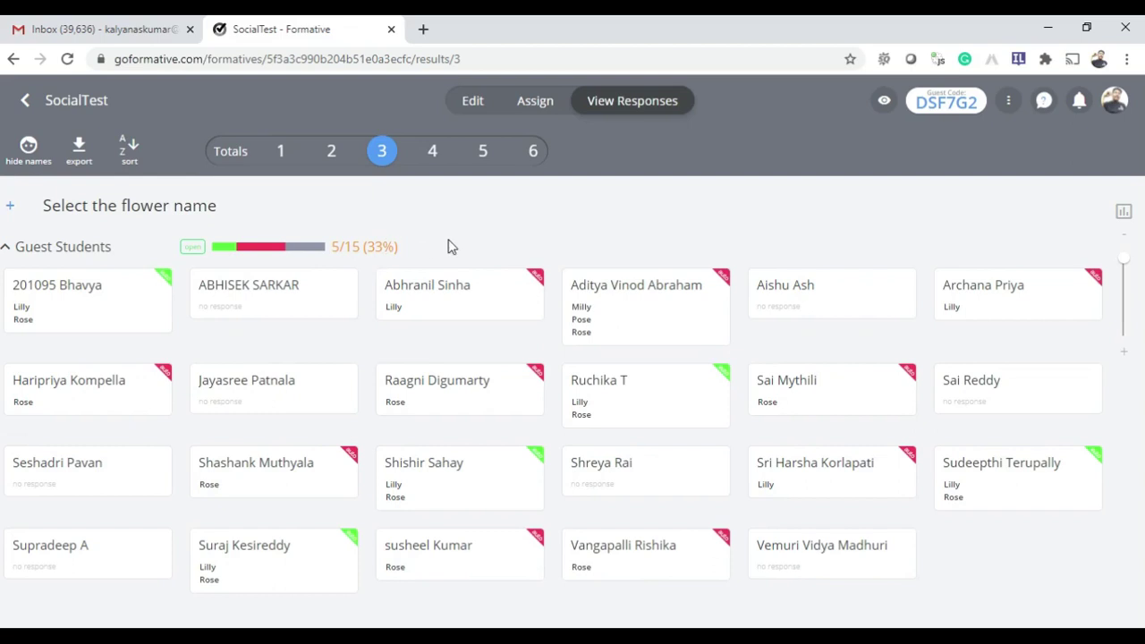
pyautogui.click(430, 156)
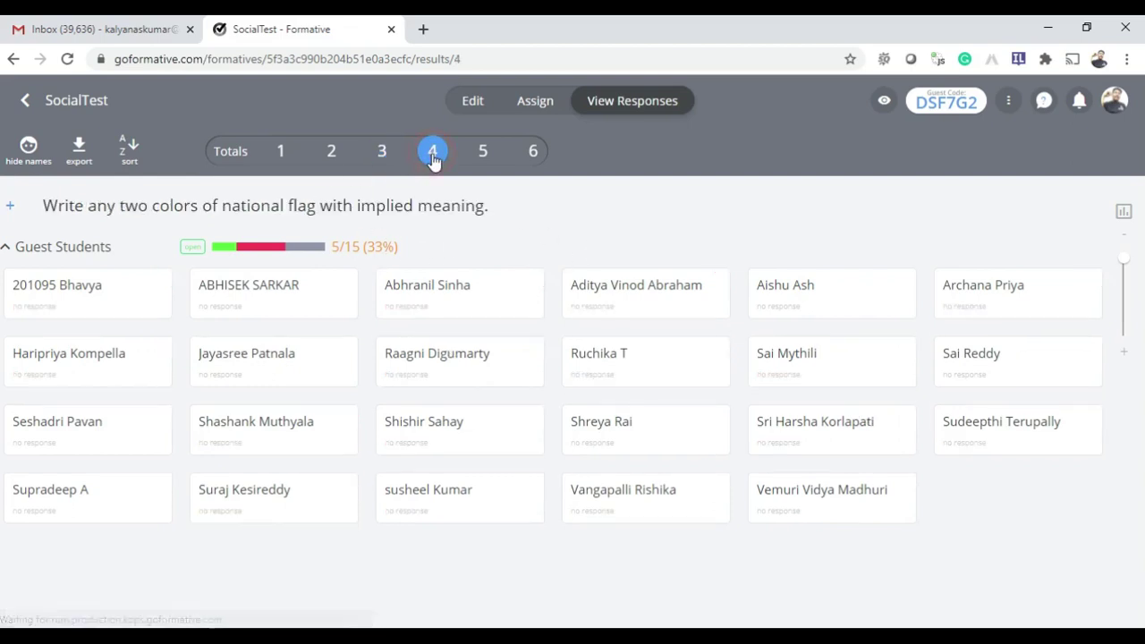
pyautogui.scroll(-1, 447, 398)
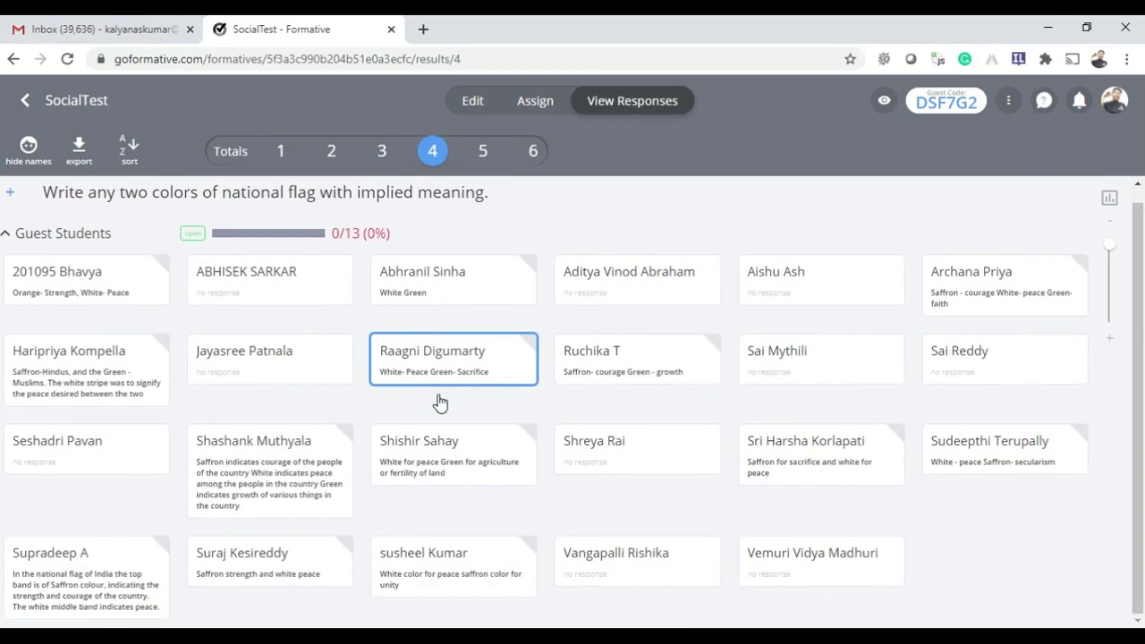
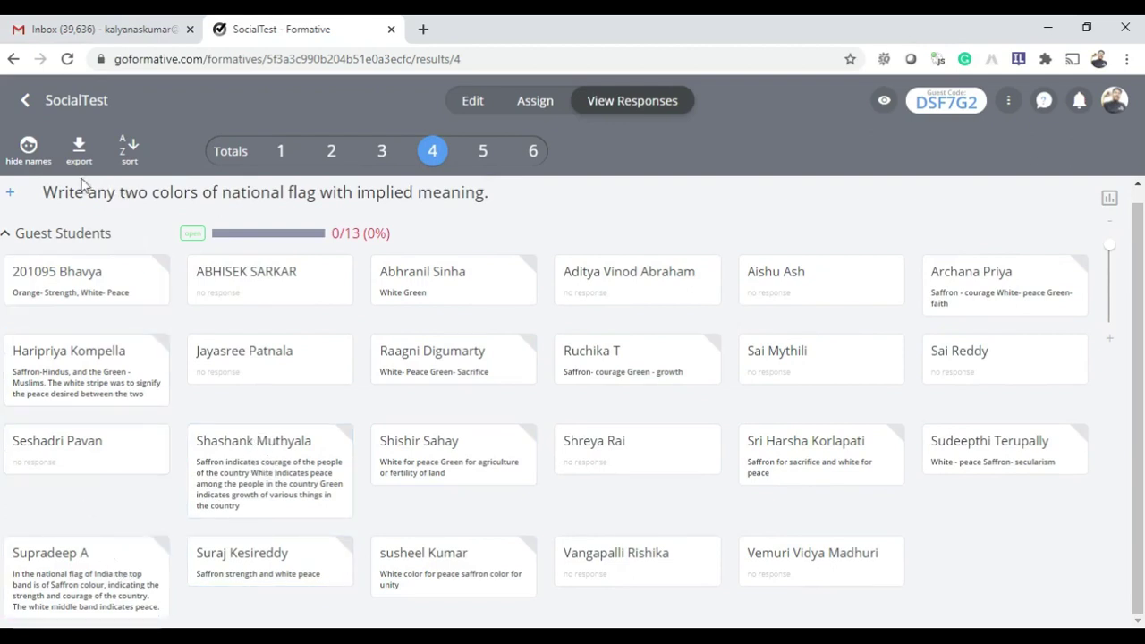
# Send the feedback "good" on the overlapping-circles water structure drawing for question 5.
pyautogui.click(487, 157)
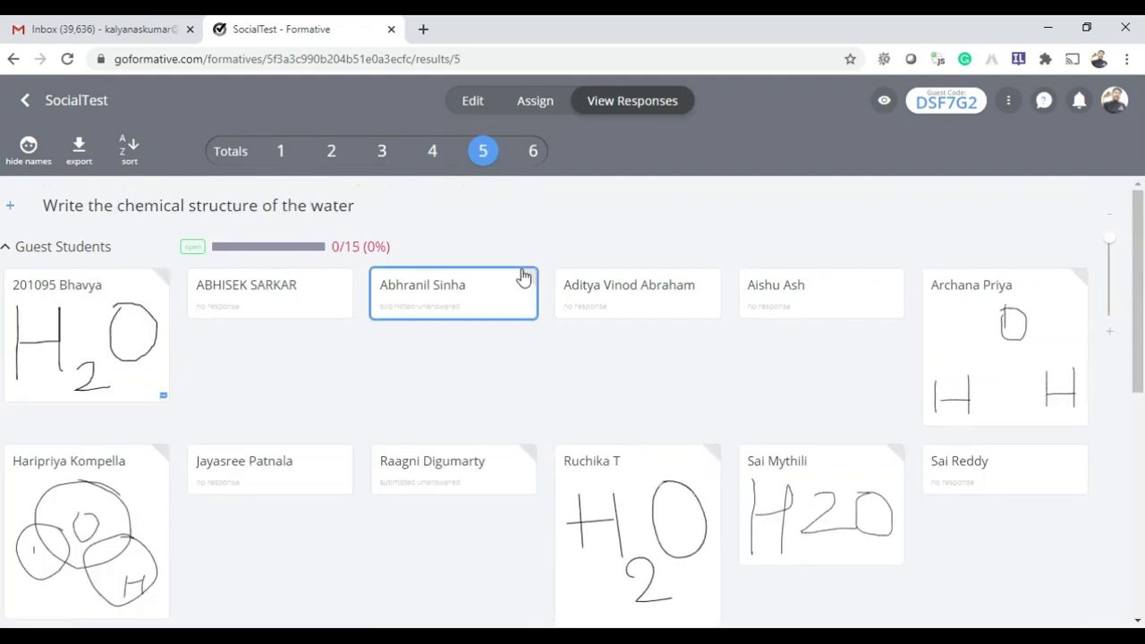
pyautogui.scroll(-3, 346, 363)
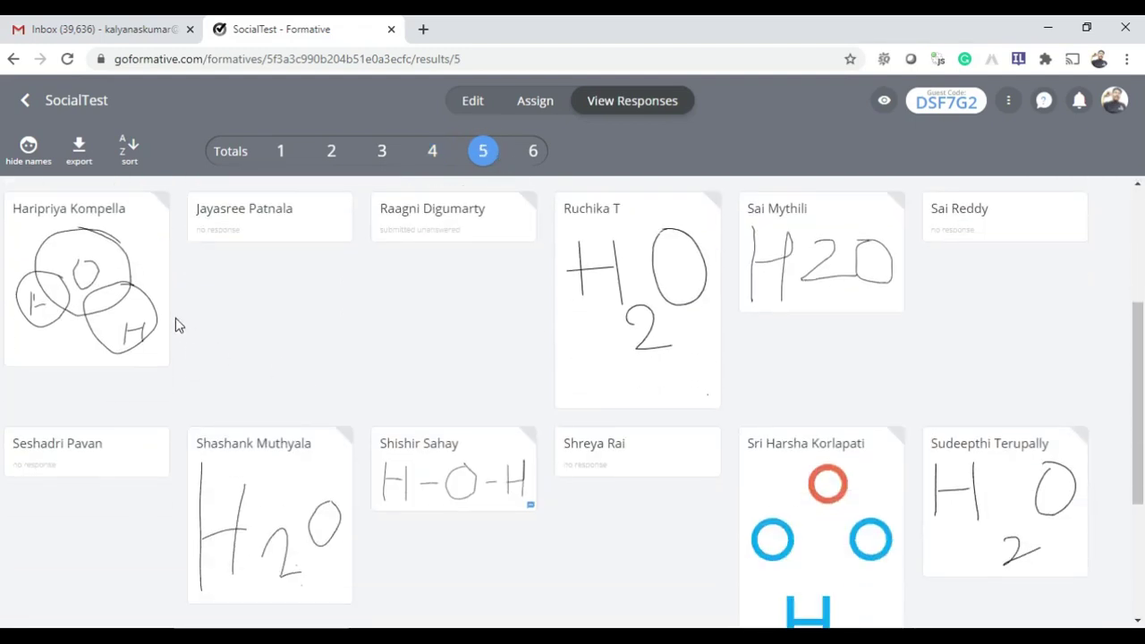
pyautogui.click(95, 331)
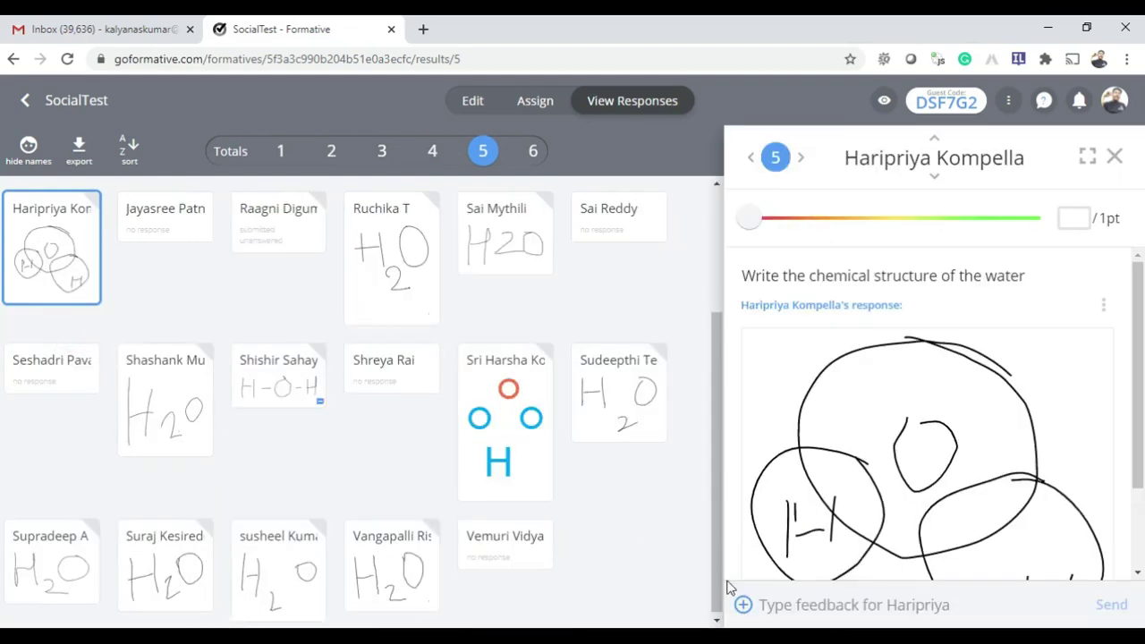
pyautogui.click(828, 608)
pyautogui.write('good')
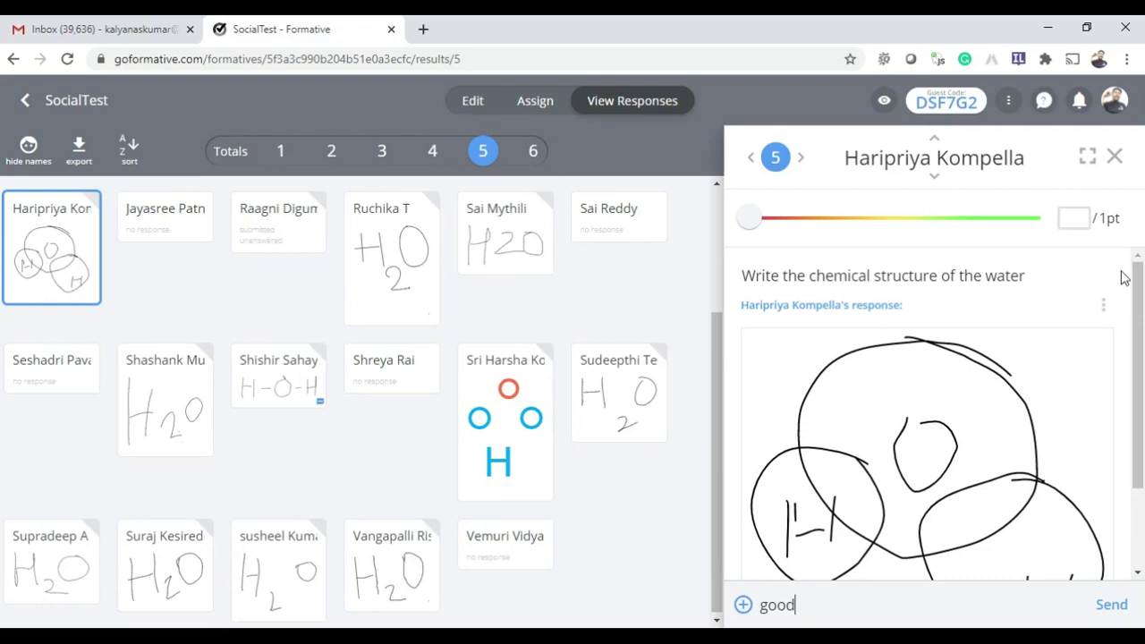
pyautogui.click(1114, 605)
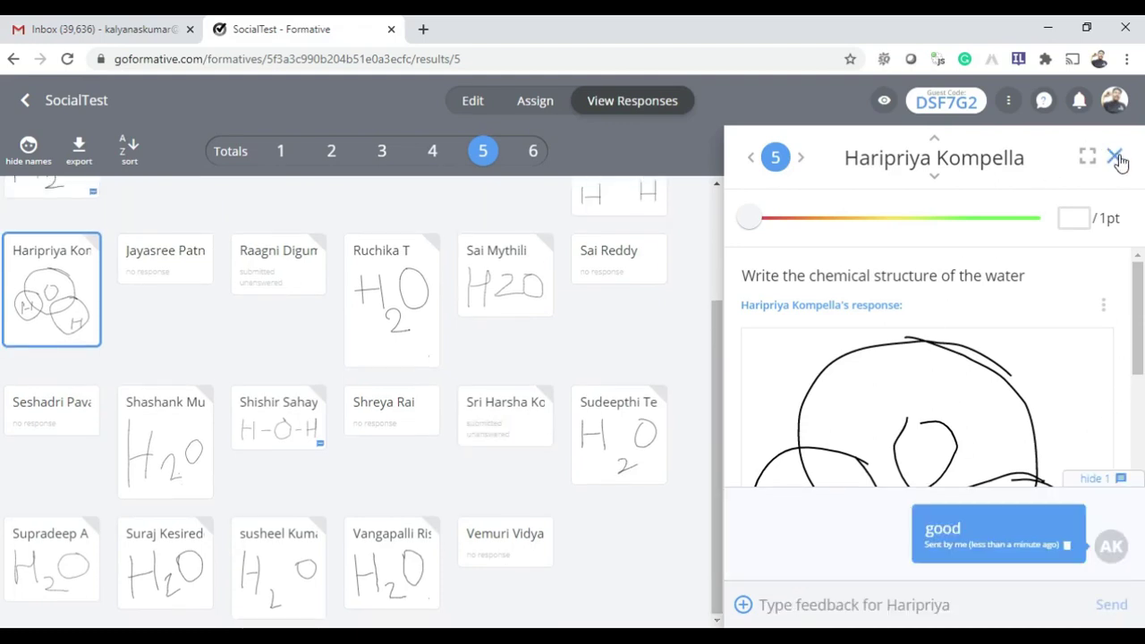
# Score the overlapping-circles drawing for question 5 at 0.5 points, check the full drawing and close the response.
pyautogui.click(1077, 217)
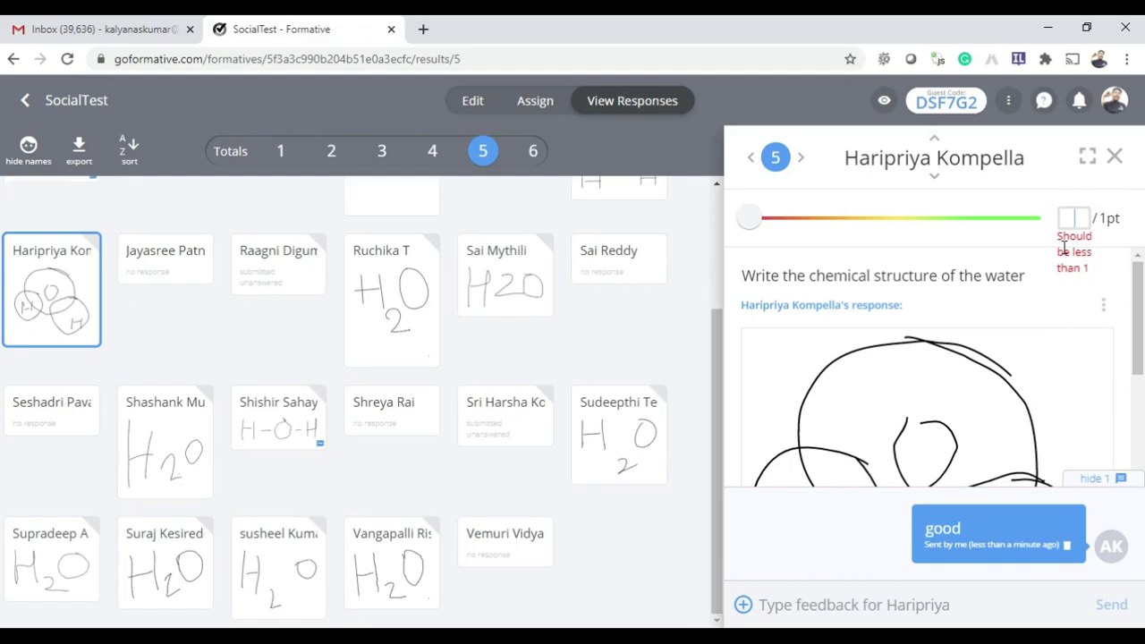
pyautogui.write('0.5')
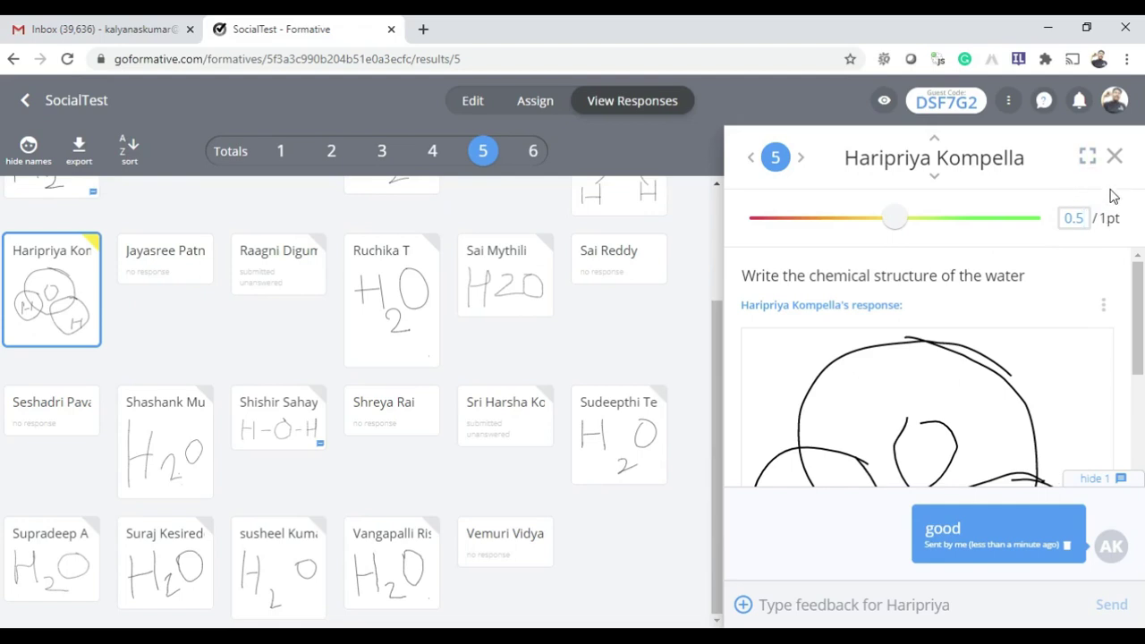
pyautogui.scroll(-3, 974, 474)
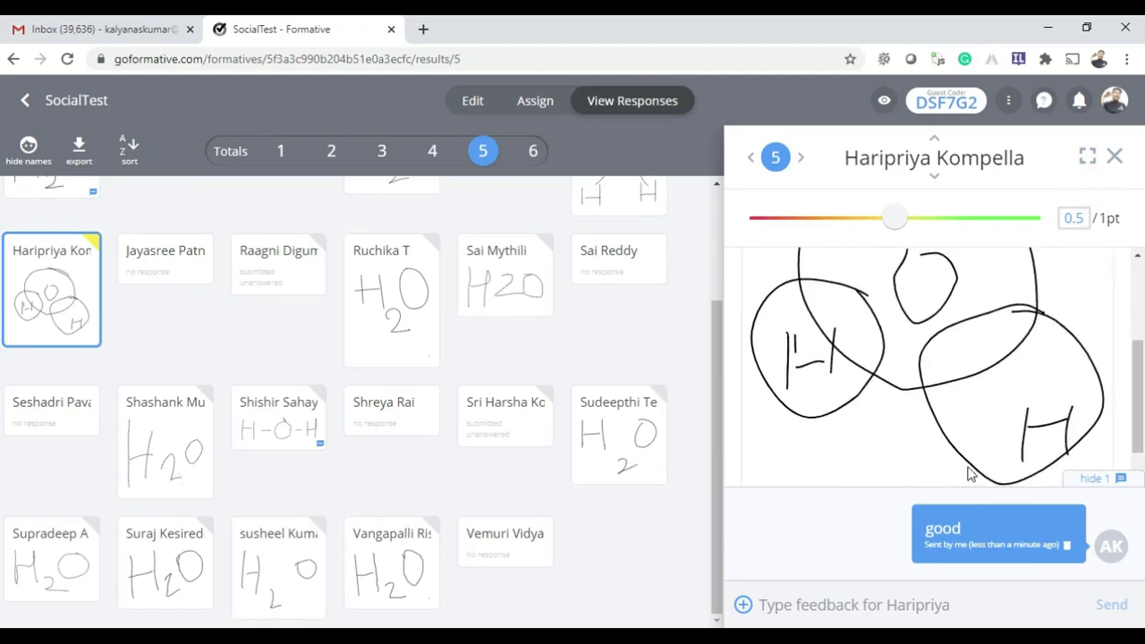
pyautogui.scroll(3, 972, 475)
pyautogui.click(1115, 156)
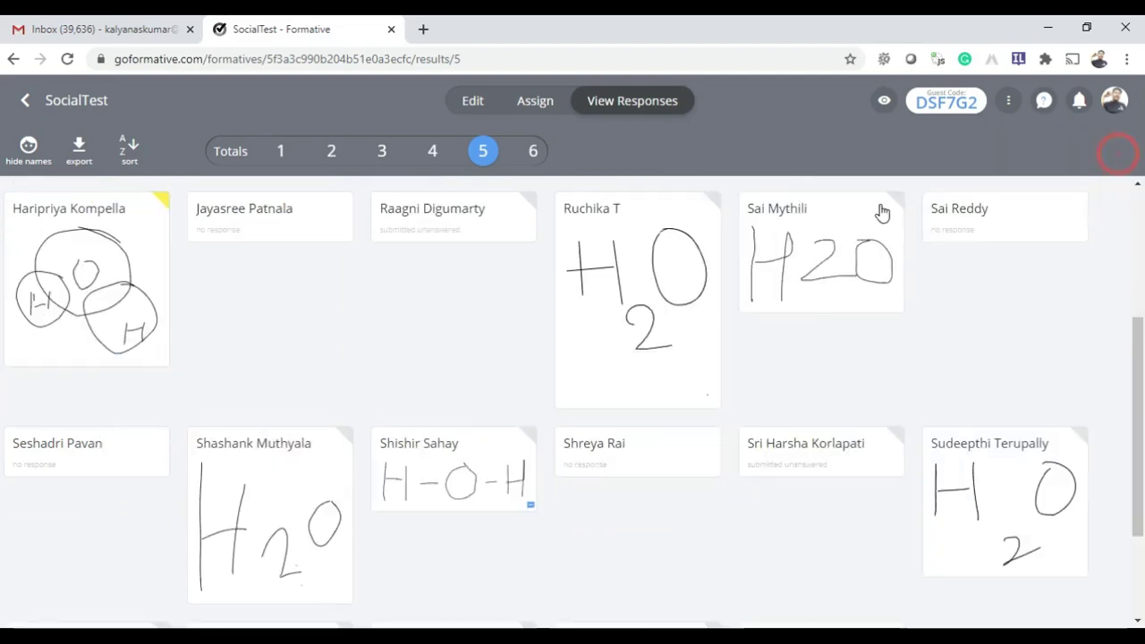
# Look through the remaining water structure drawings for question 5 and check the updated totals of all students.
pyautogui.scroll(-2, 322, 340)
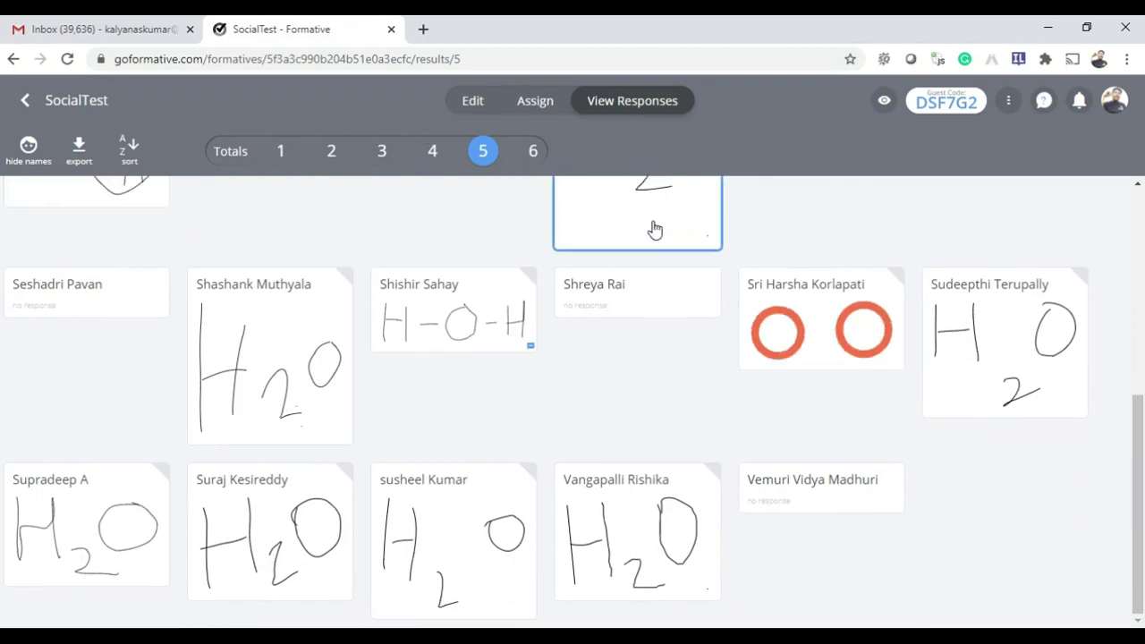
pyautogui.click(229, 152)
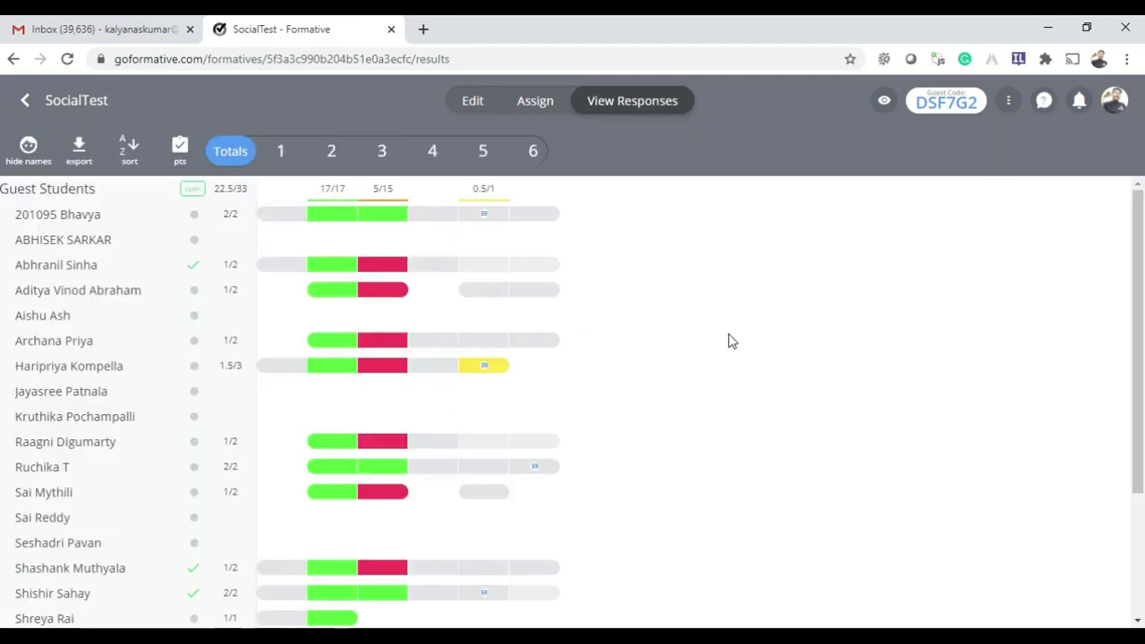
pyautogui.scroll(-2, 729, 340)
pyautogui.scroll(2, 731, 353)
# View the options for exporting results and close them without exporting, and hide and reshow the student names.
pyautogui.click(83, 156)
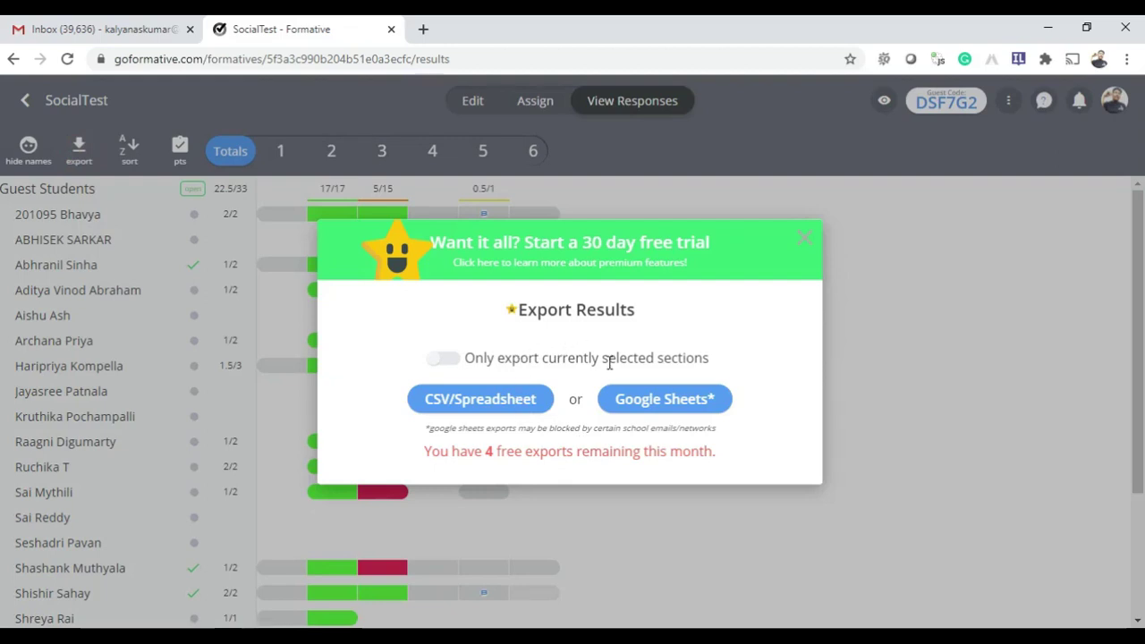
pyautogui.click(983, 304)
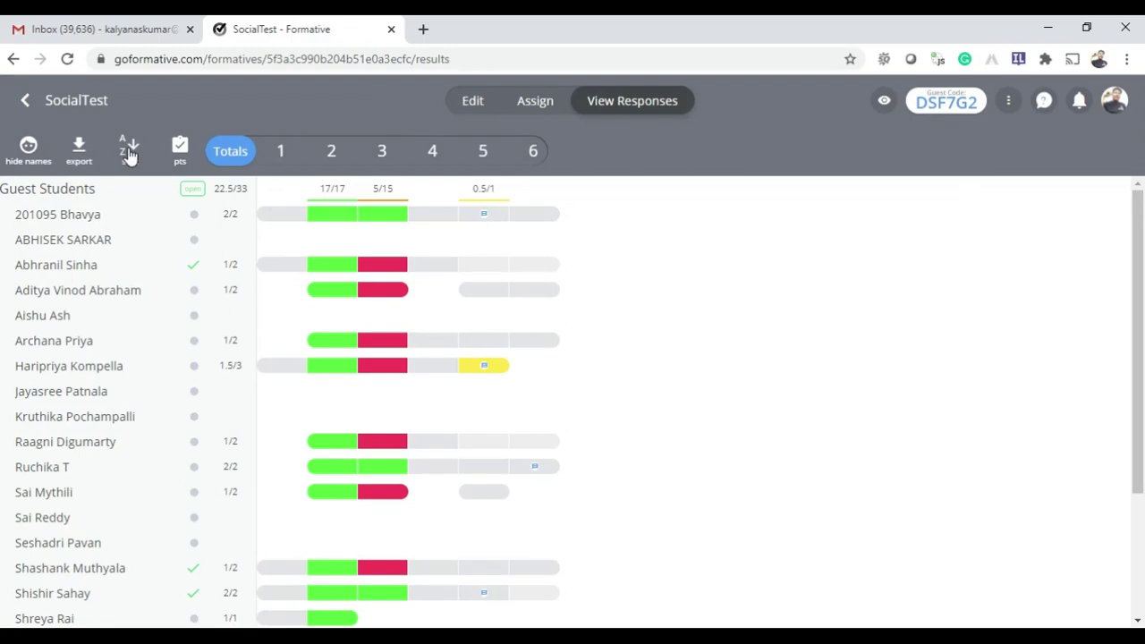
pyautogui.click(27, 149)
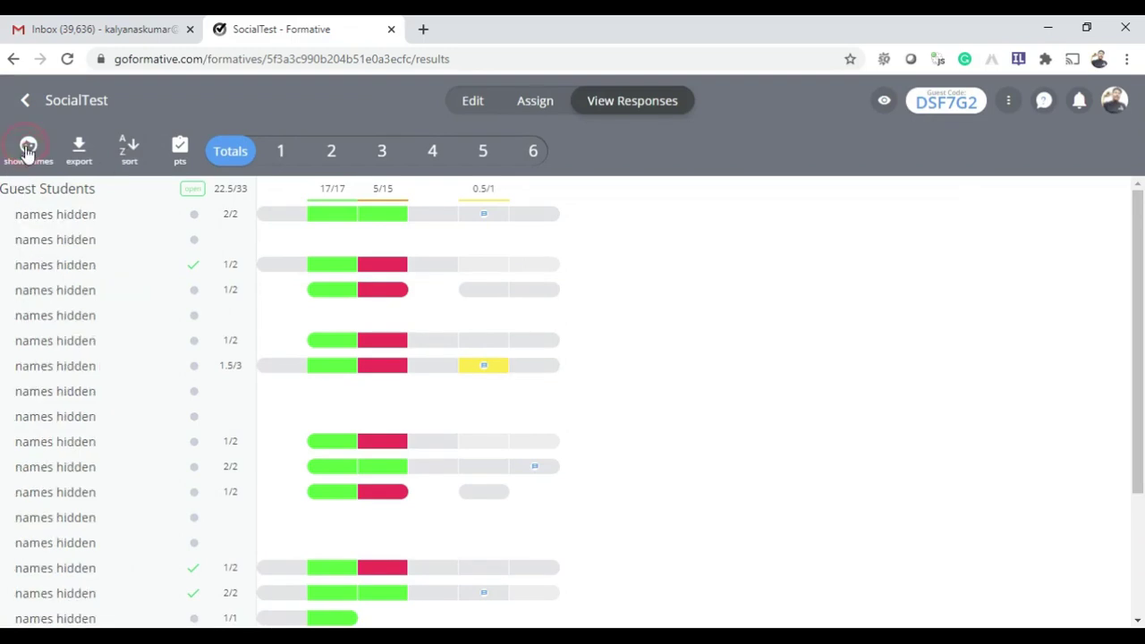
pyautogui.click(27, 151)
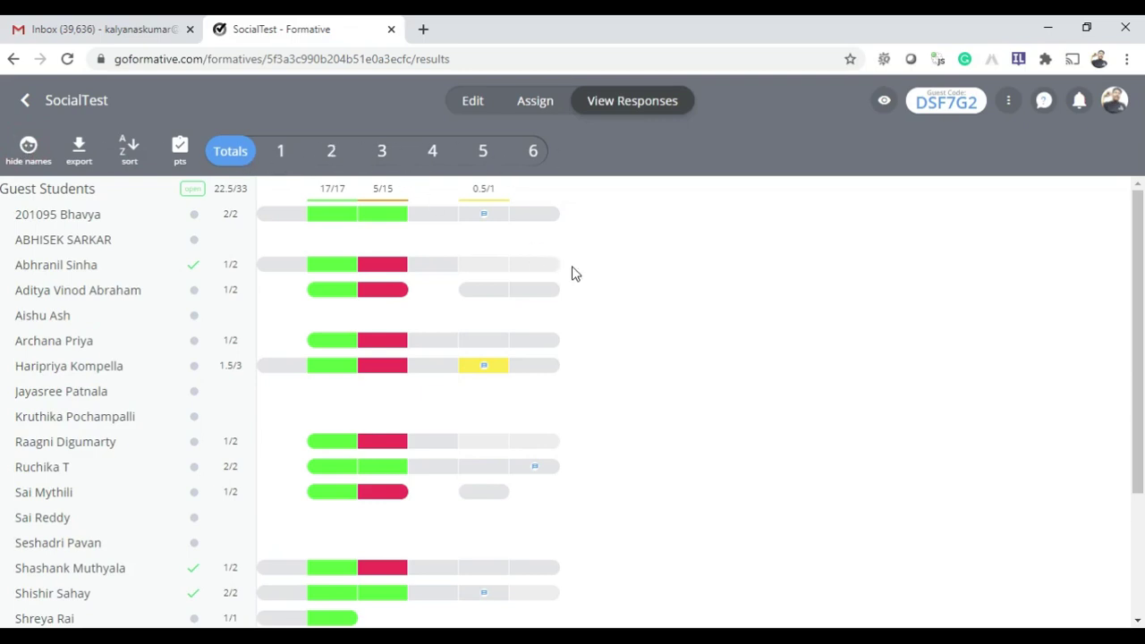
# Review the totals overview for the whole guest student list.
pyautogui.scroll(-2, 590, 304)
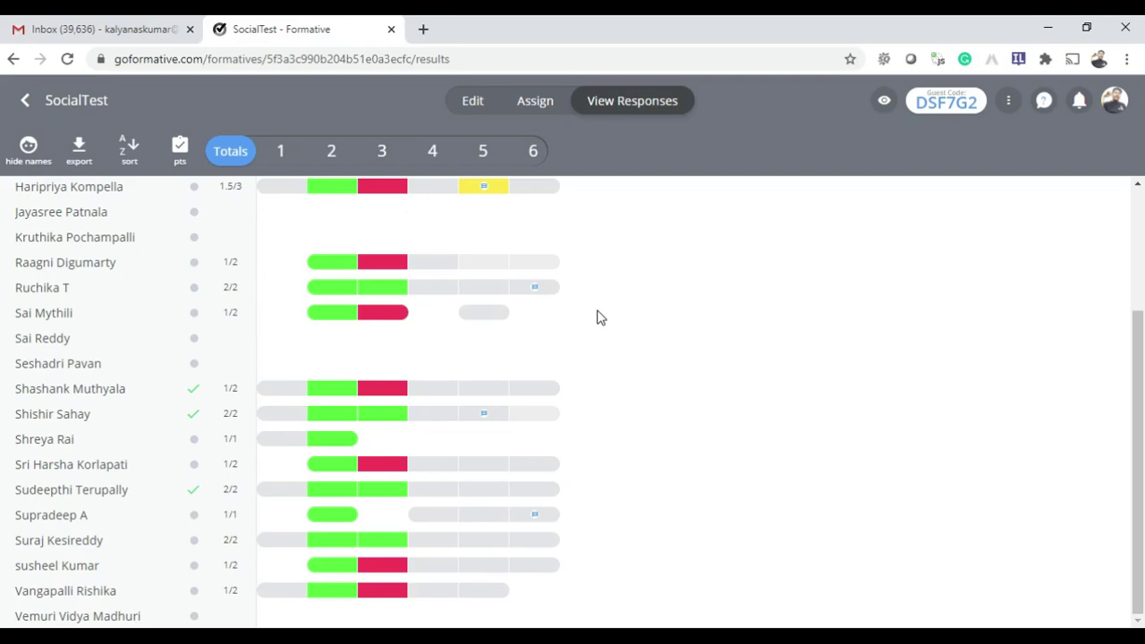
pyautogui.scroll(2, 602, 376)
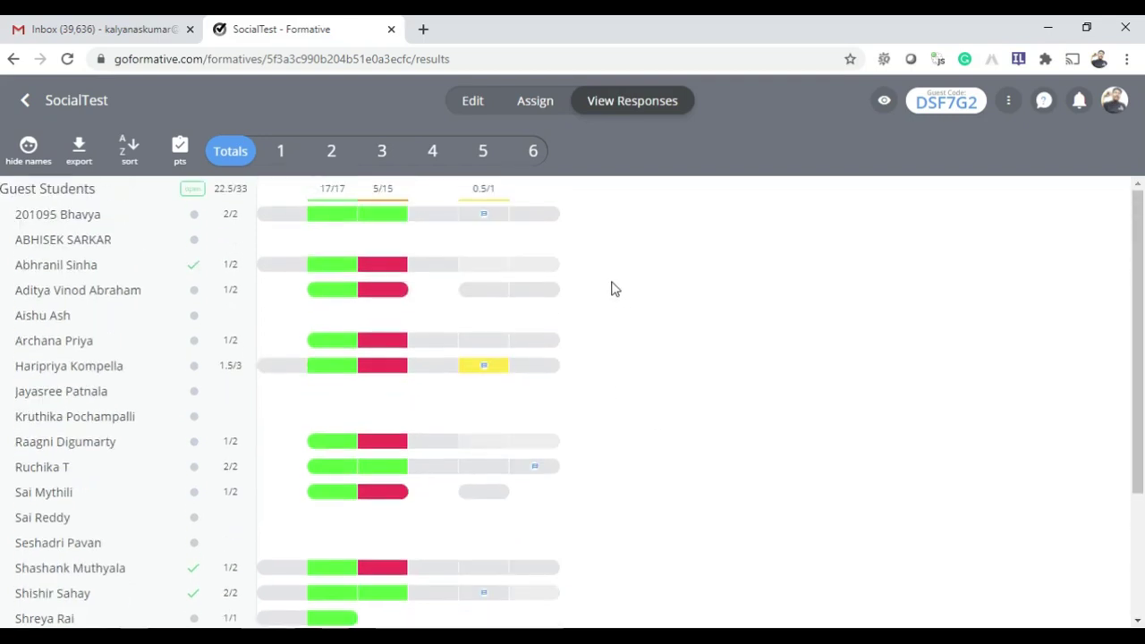
pyautogui.scroll(-2, 635, 284)
pyautogui.scroll(2, 635, 282)
# Return to editing SocialTest and look through its content from the Venn diagram image to the question 6 prompt.
pyautogui.click(471, 102)
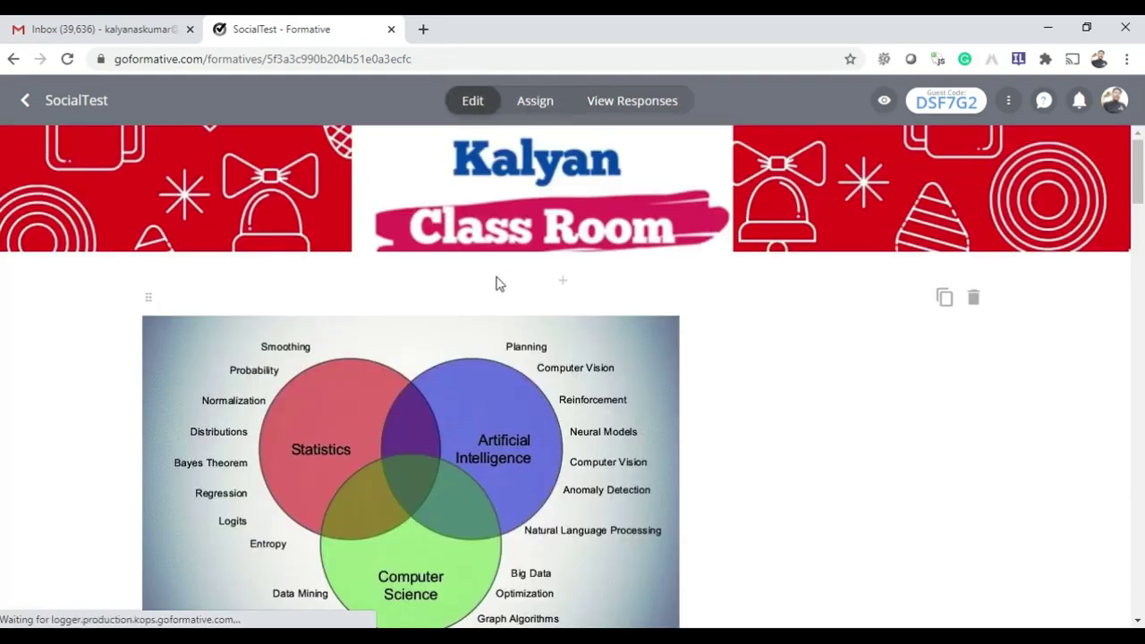
pyautogui.scroll(-4, 498, 286)
pyautogui.scroll(-10, 504, 313)
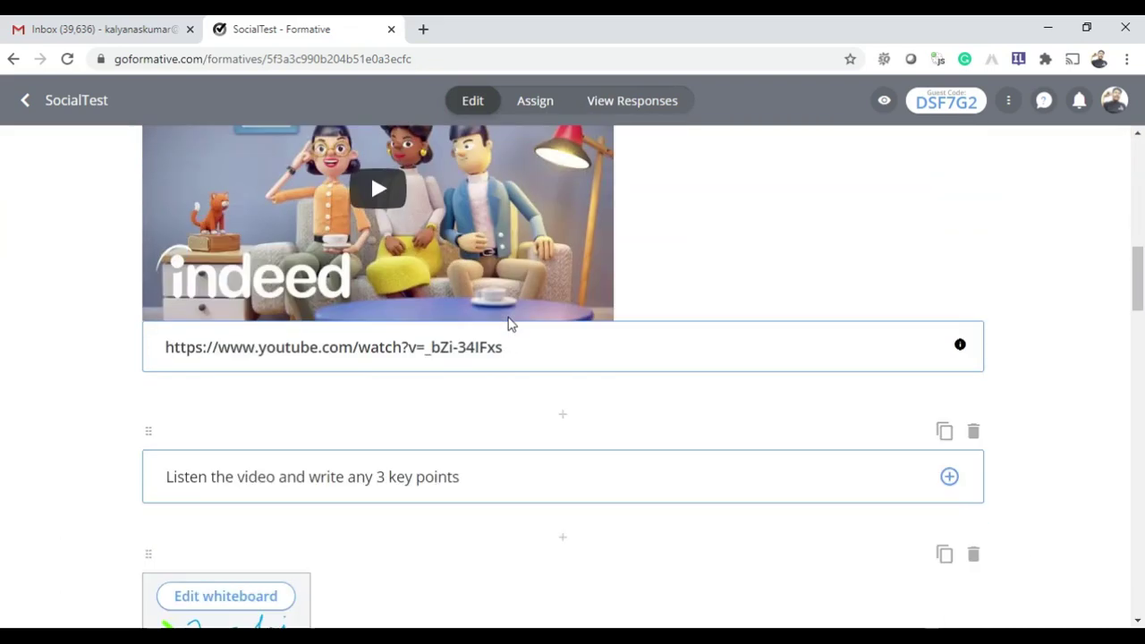
pyautogui.scroll(-10, 507, 328)
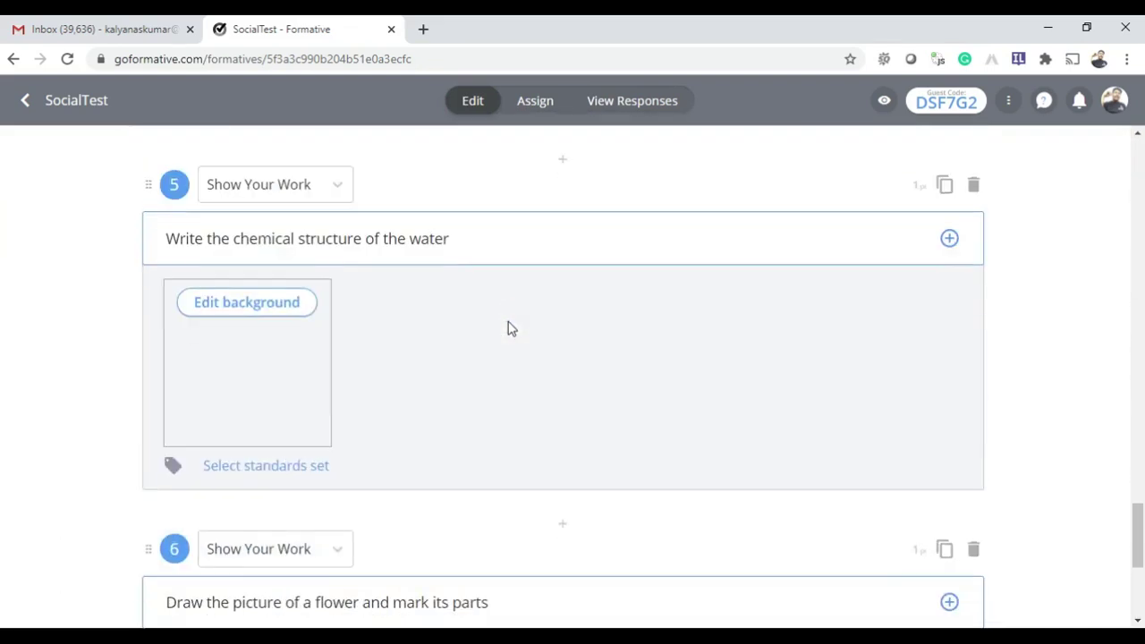
pyautogui.scroll(20, 507, 328)
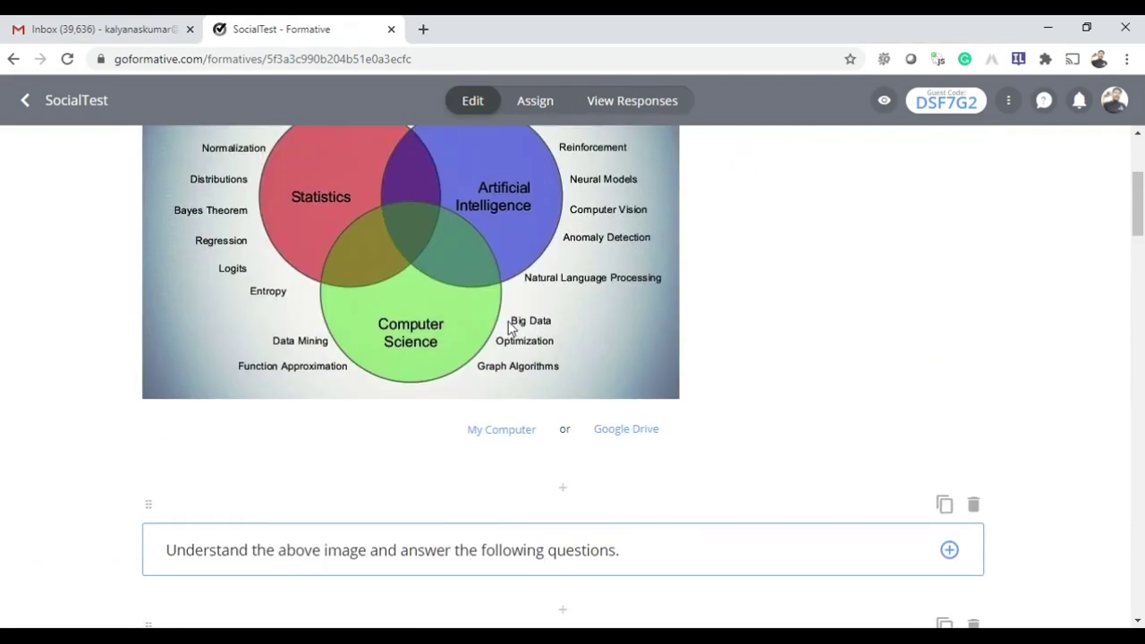
# Select TestClass as the class to assign SocialTest to and view the optional assignment settings.
pyautogui.click(550, 105)
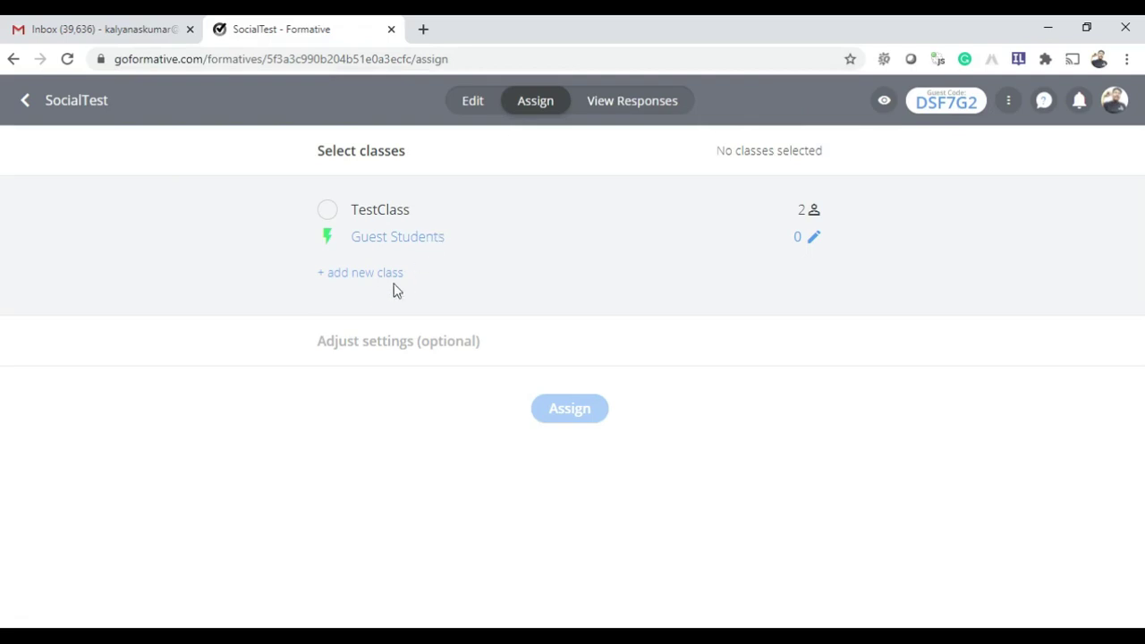
pyautogui.click(327, 211)
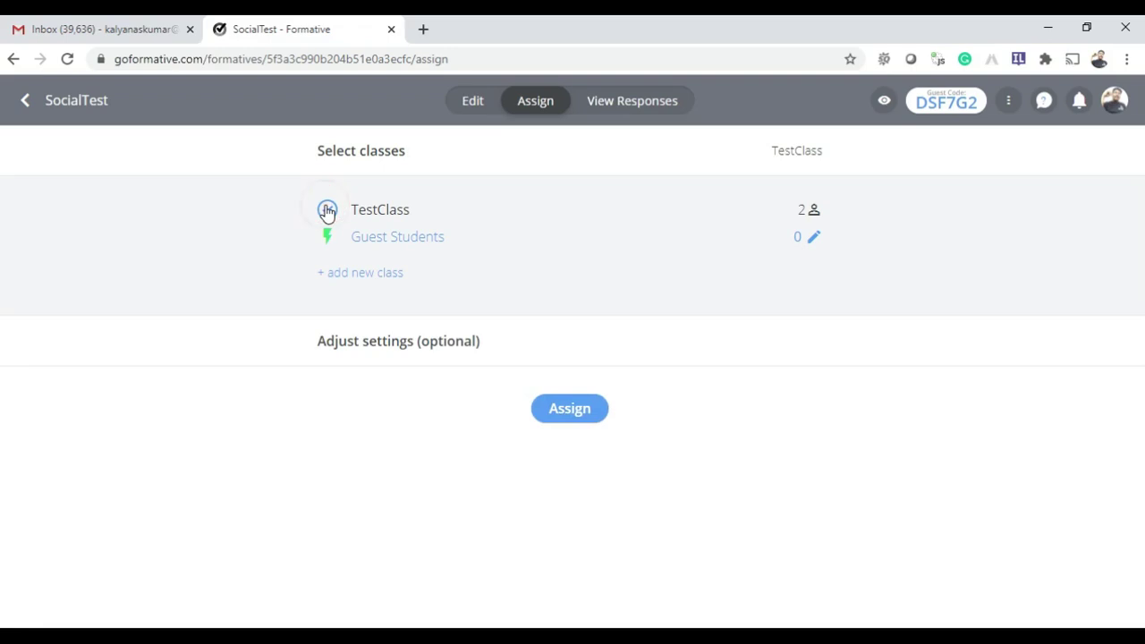
pyautogui.click(373, 341)
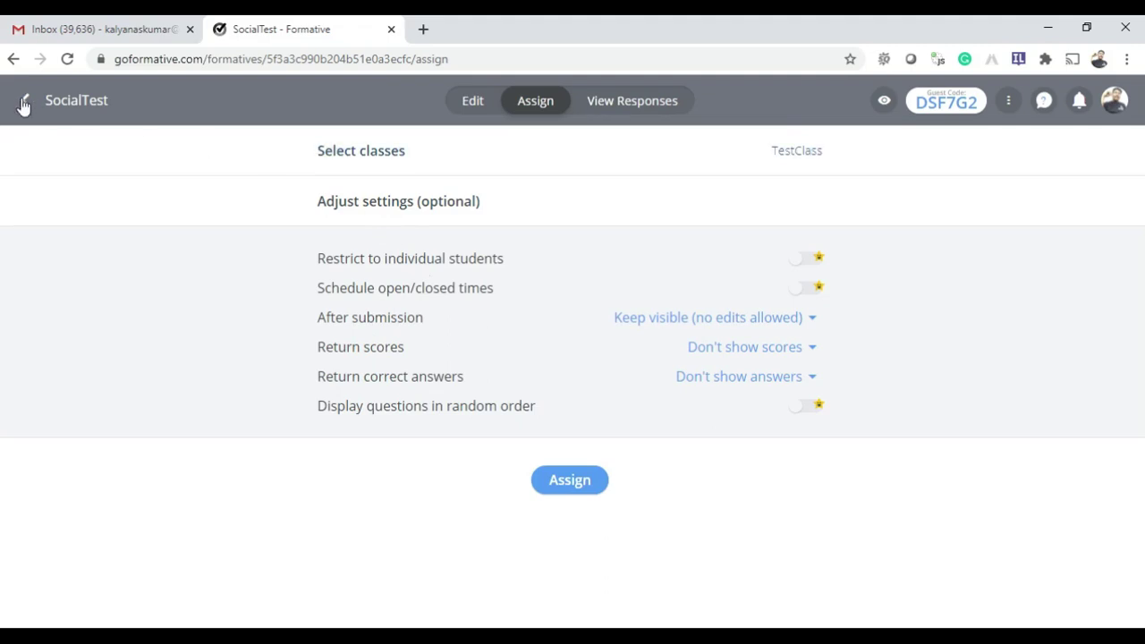
# Go back to the student responses and go through questions 3, 4 and 5 to question 6.
pyautogui.click(664, 103)
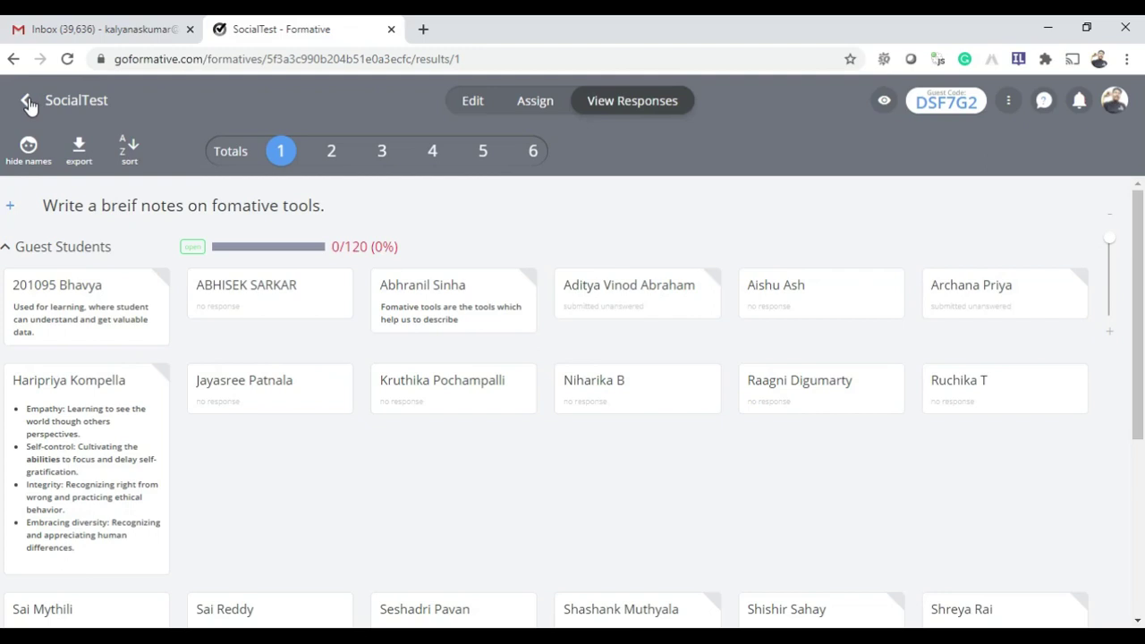
pyautogui.click(384, 155)
pyautogui.click(430, 152)
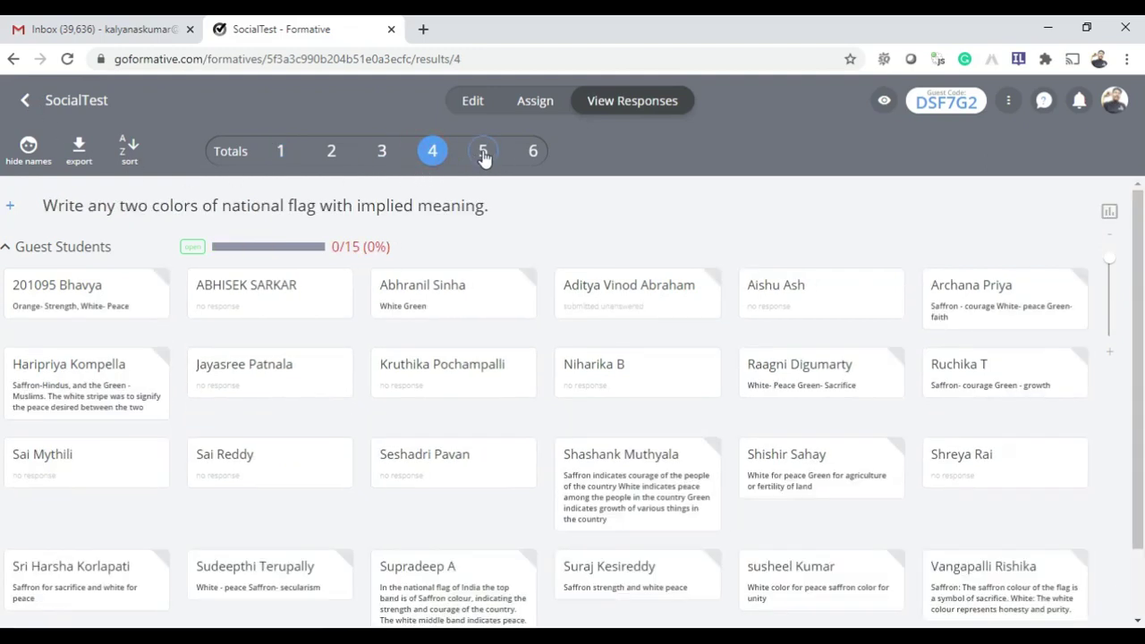
pyautogui.click(481, 152)
pyautogui.click(532, 152)
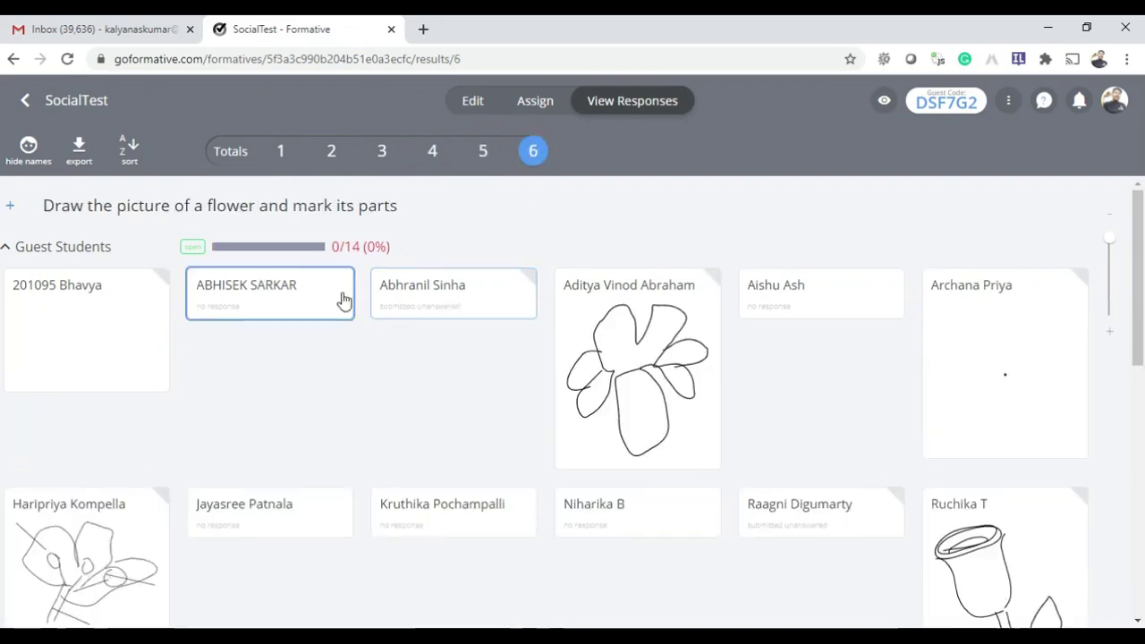
# Look through all students' flower drawings for question 6.
pyautogui.scroll(-3, 528, 340)
pyautogui.scroll(-2, 625, 381)
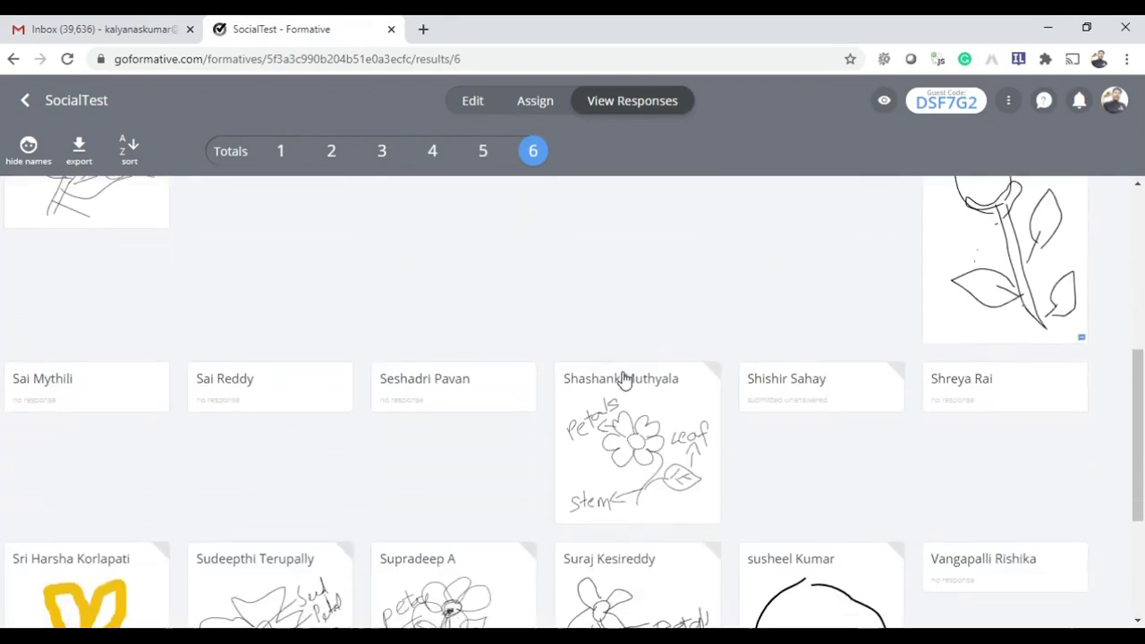
pyautogui.scroll(-2, 645, 408)
pyautogui.scroll(7, 644, 409)
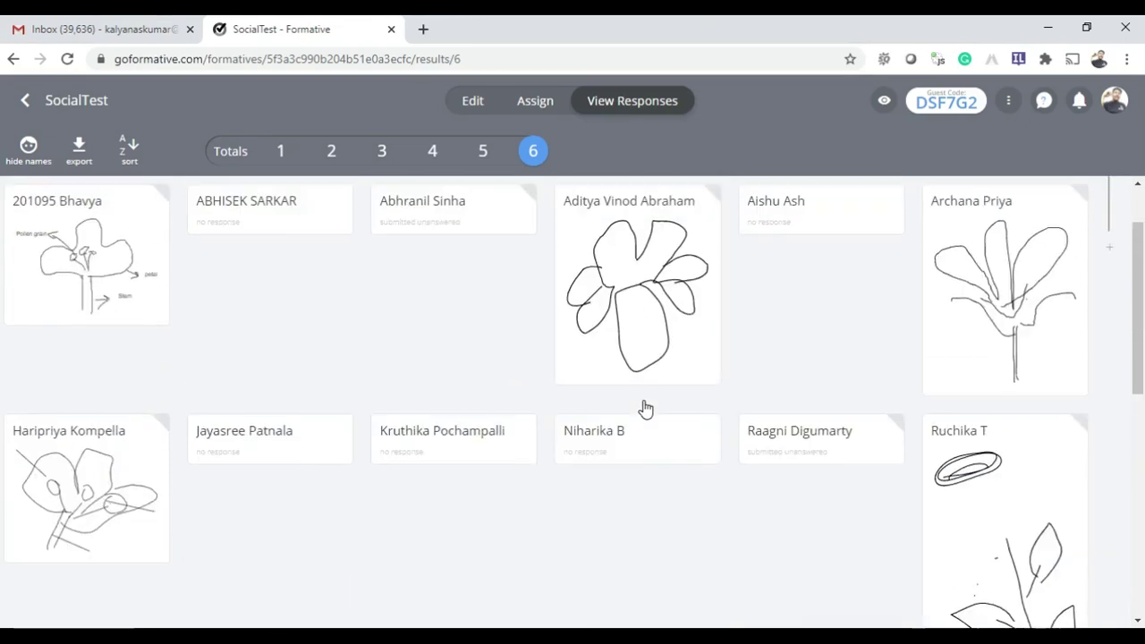
pyautogui.scroll(-3, 900, 411)
pyautogui.scroll(-3, 901, 419)
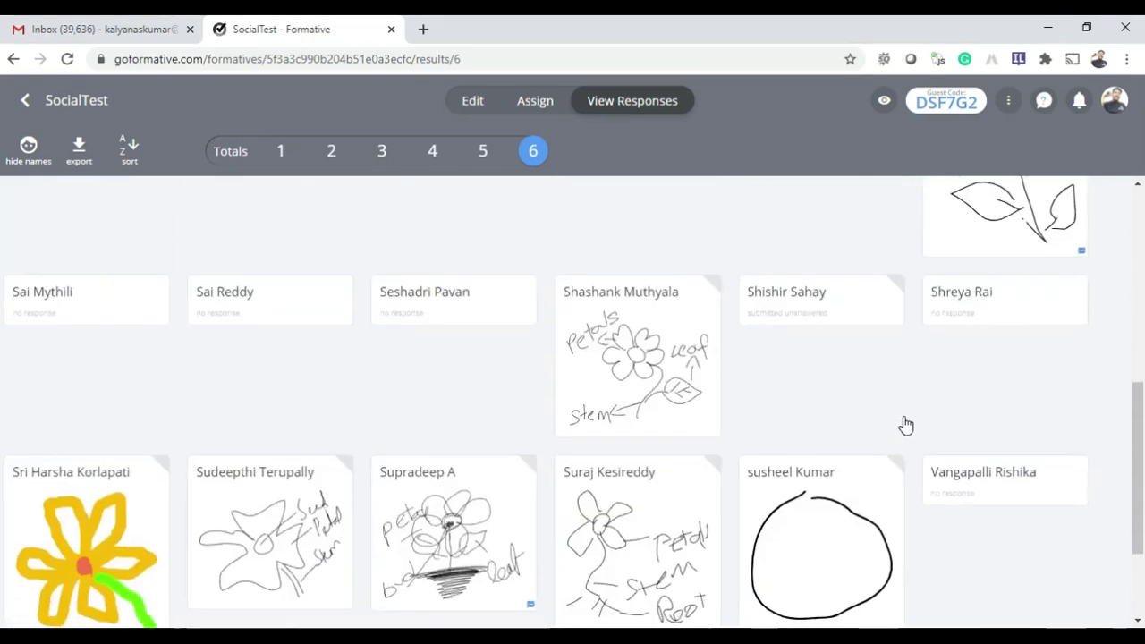
pyautogui.scroll(5, 905, 421)
pyautogui.scroll(-3, 930, 438)
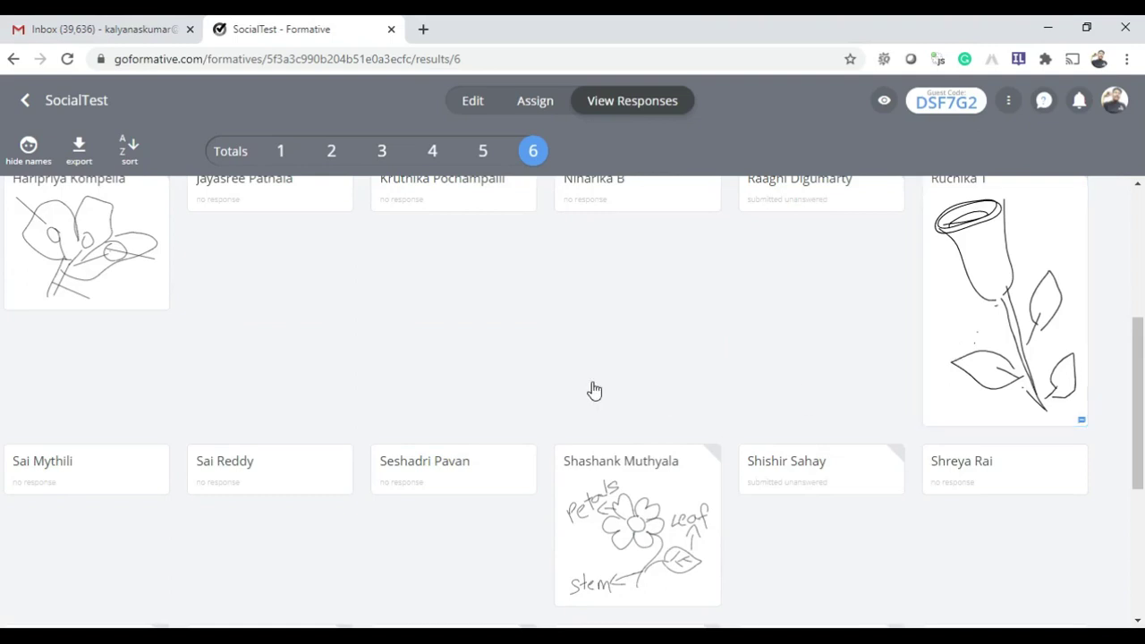
pyautogui.scroll(4, 590, 386)
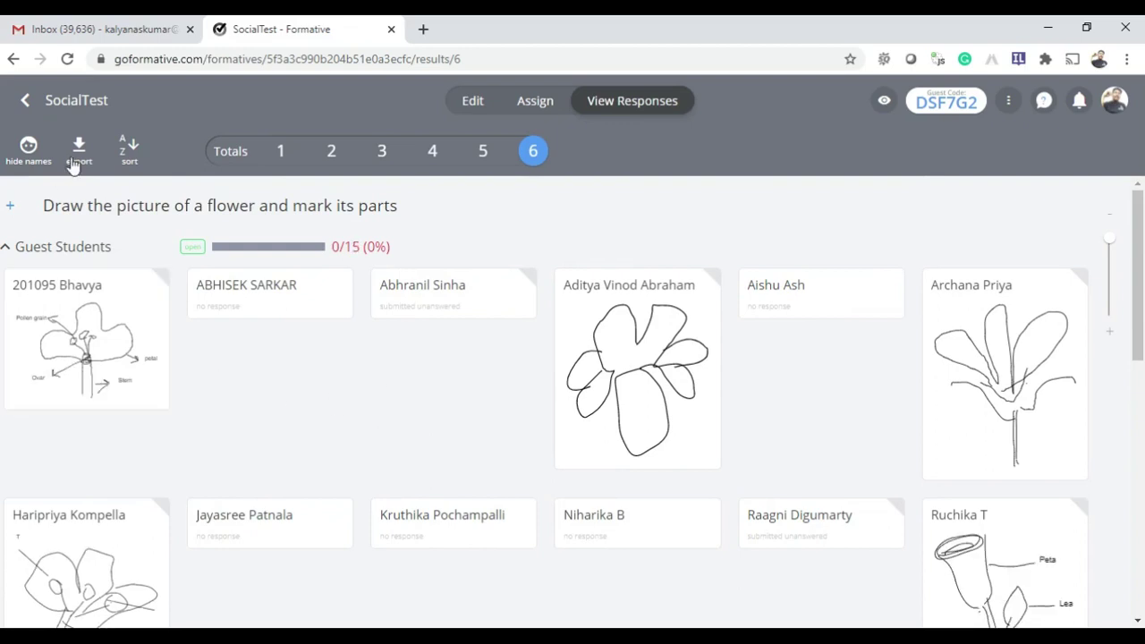
# Return to the formatives list, view SocialTest's assignment settings for Guest Students and close them without changes.
pyautogui.click(29, 103)
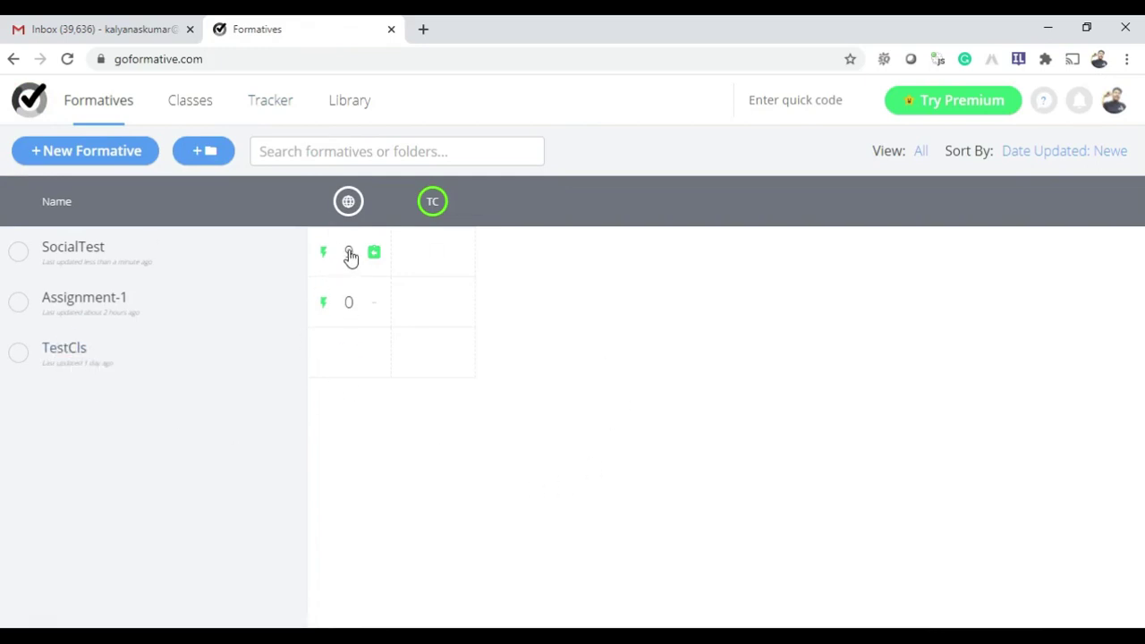
pyautogui.moveTo(350, 258)
pyautogui.click(352, 257)
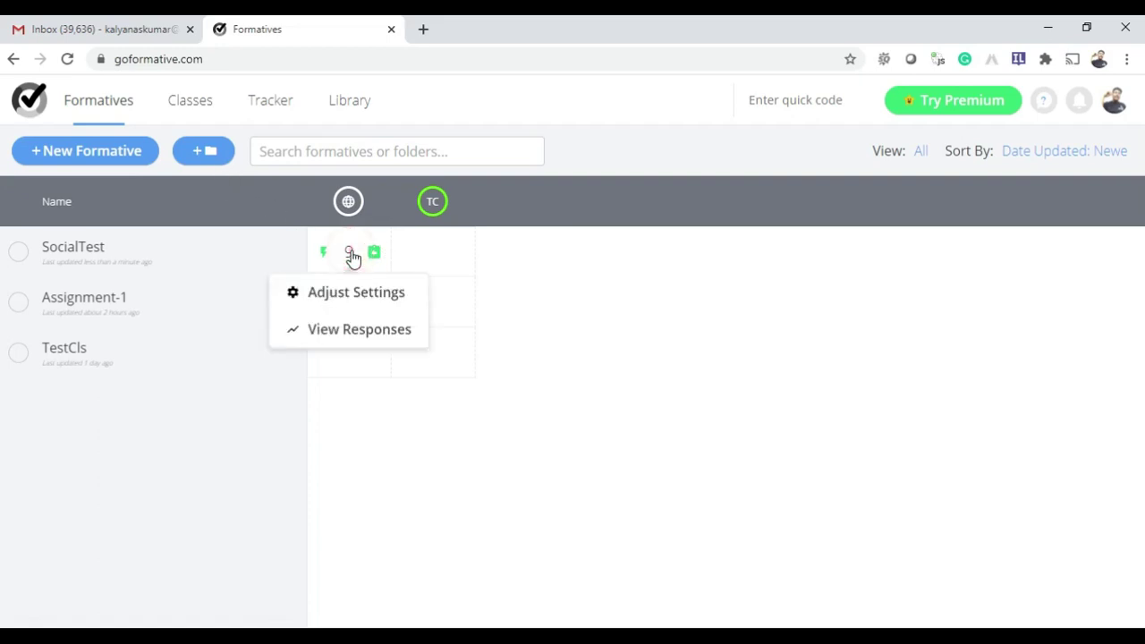
pyautogui.click(329, 294)
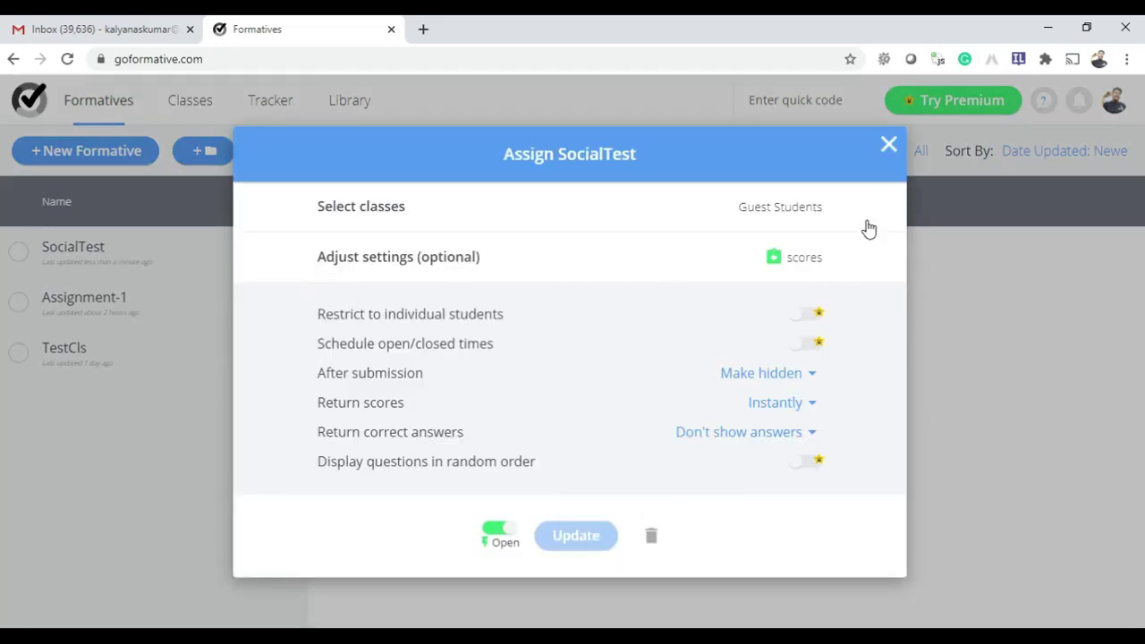
pyautogui.click(891, 147)
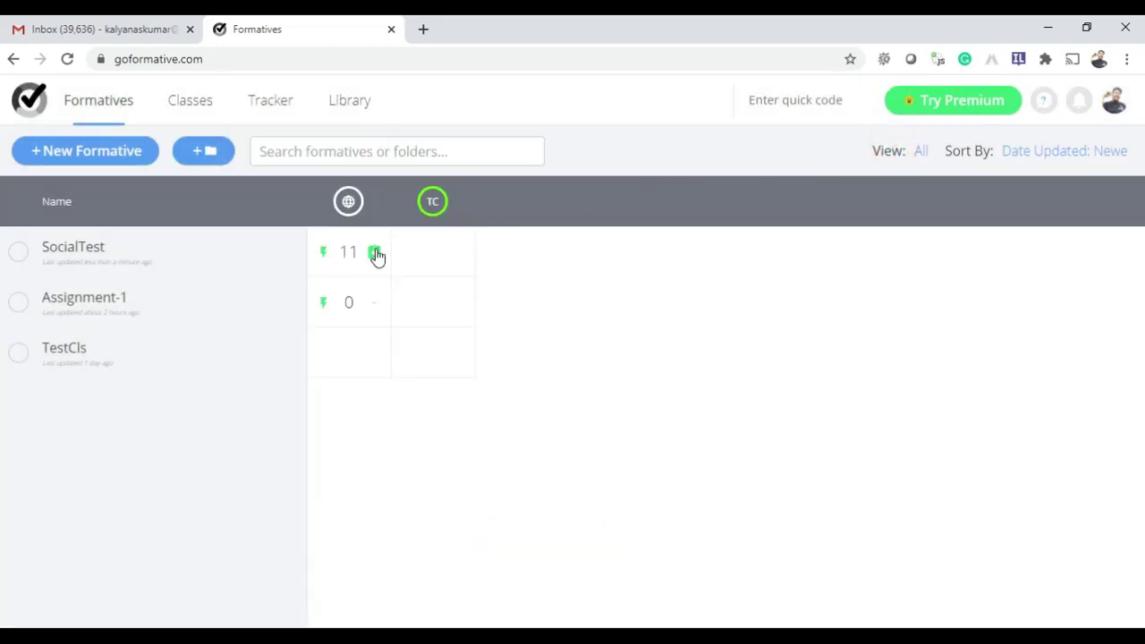